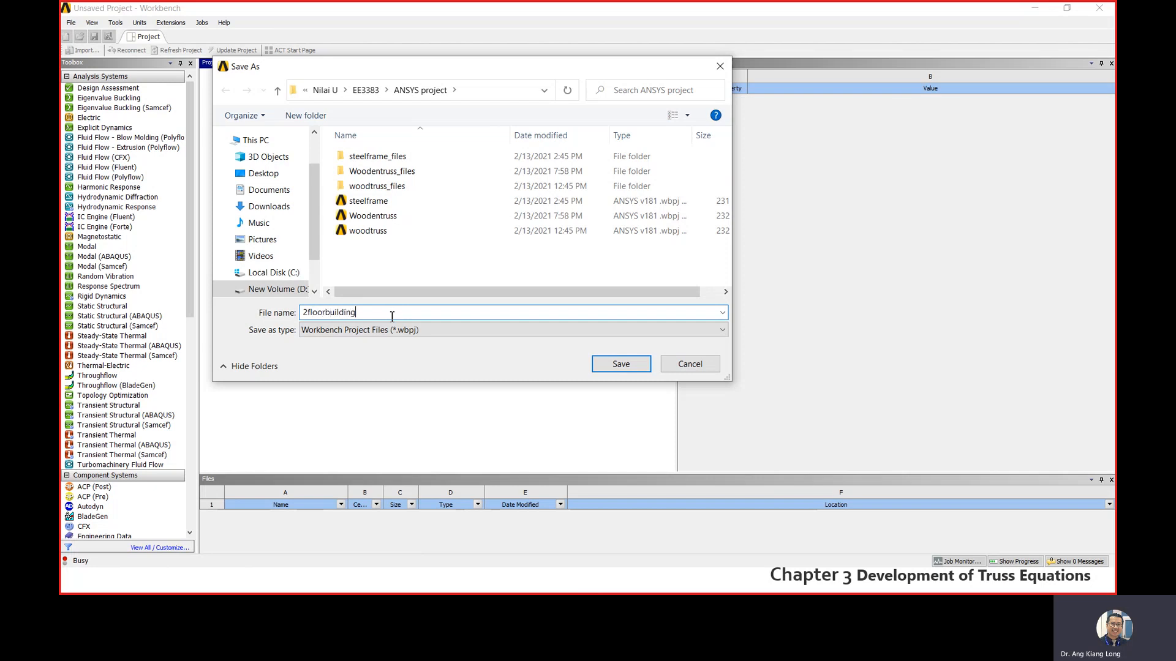
- Save the project as 2floorbuilding and add a Static Structural system named 2floorbuilding to the schematic
left_click(620, 364)
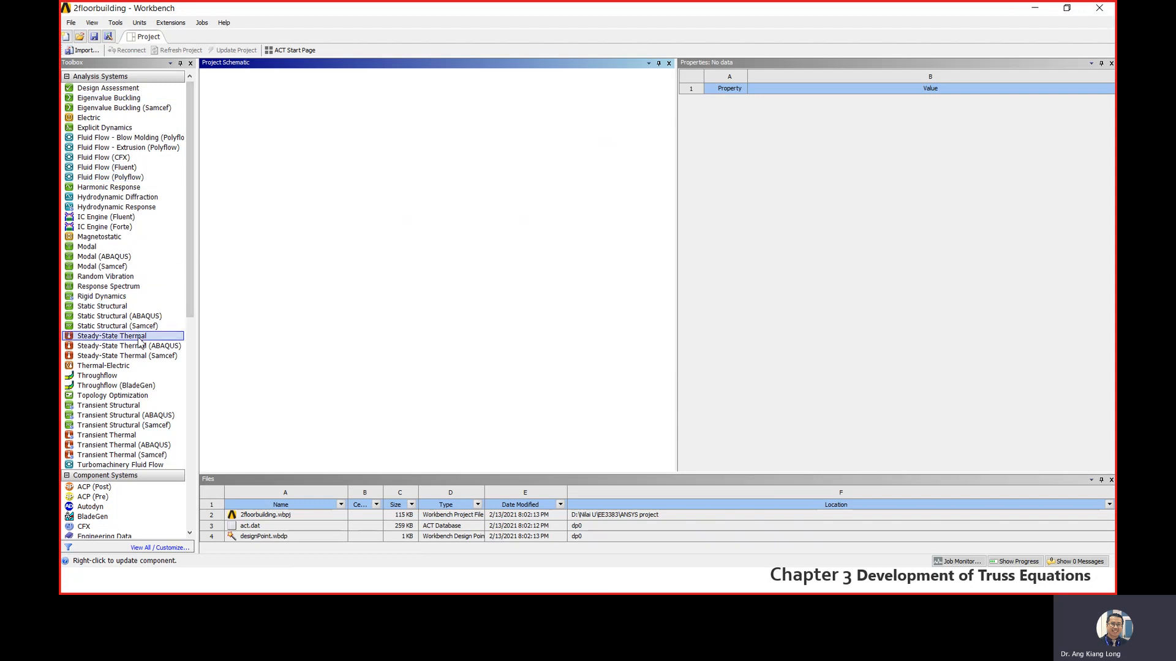
left_click(98, 310)
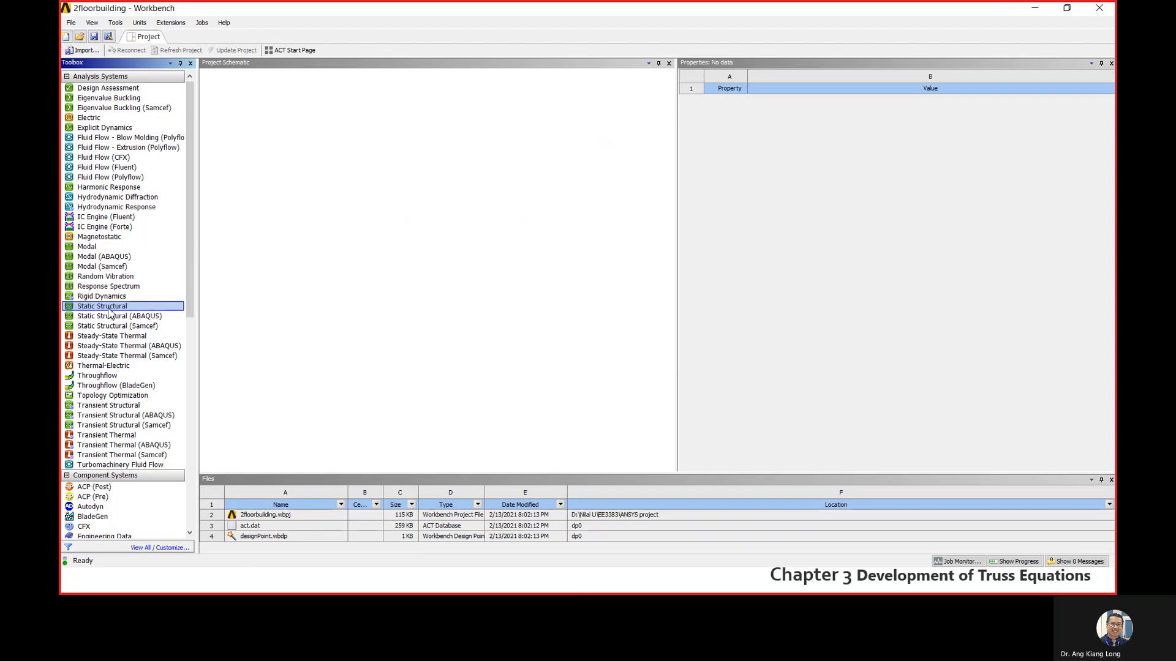
double_click(111, 311)
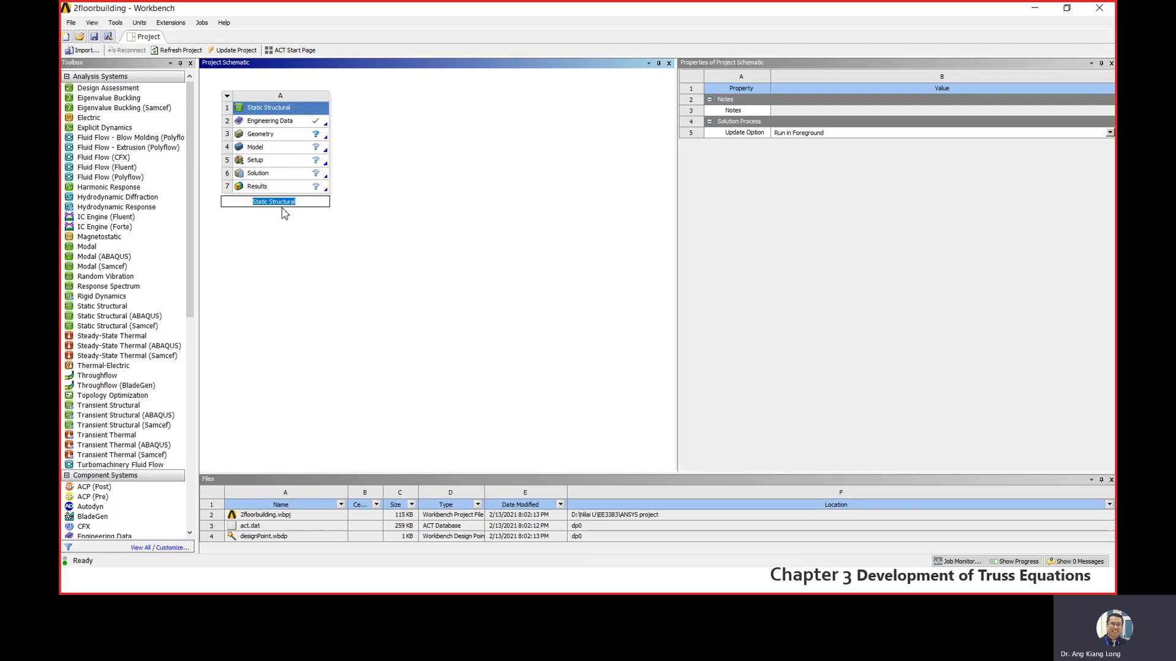
type("2flooe")
left_click(266, 230)
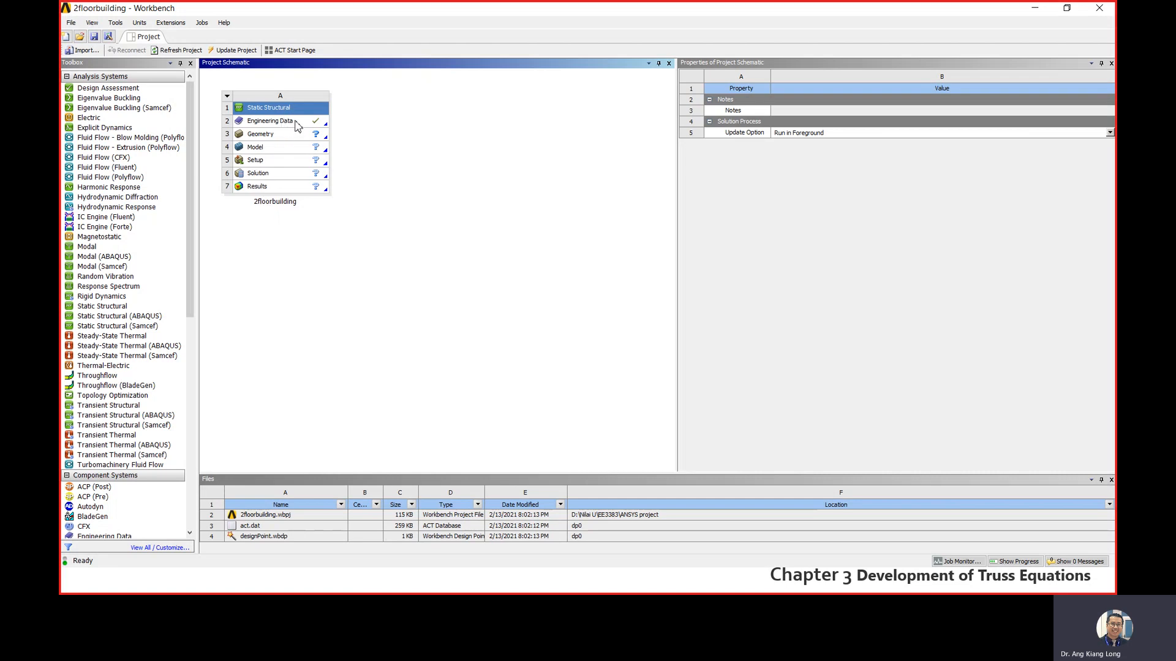
- Examine the Structural Steel engineering data and the available material data sources, and return to the project schematic
left_click(299, 121)
double_click(305, 125)
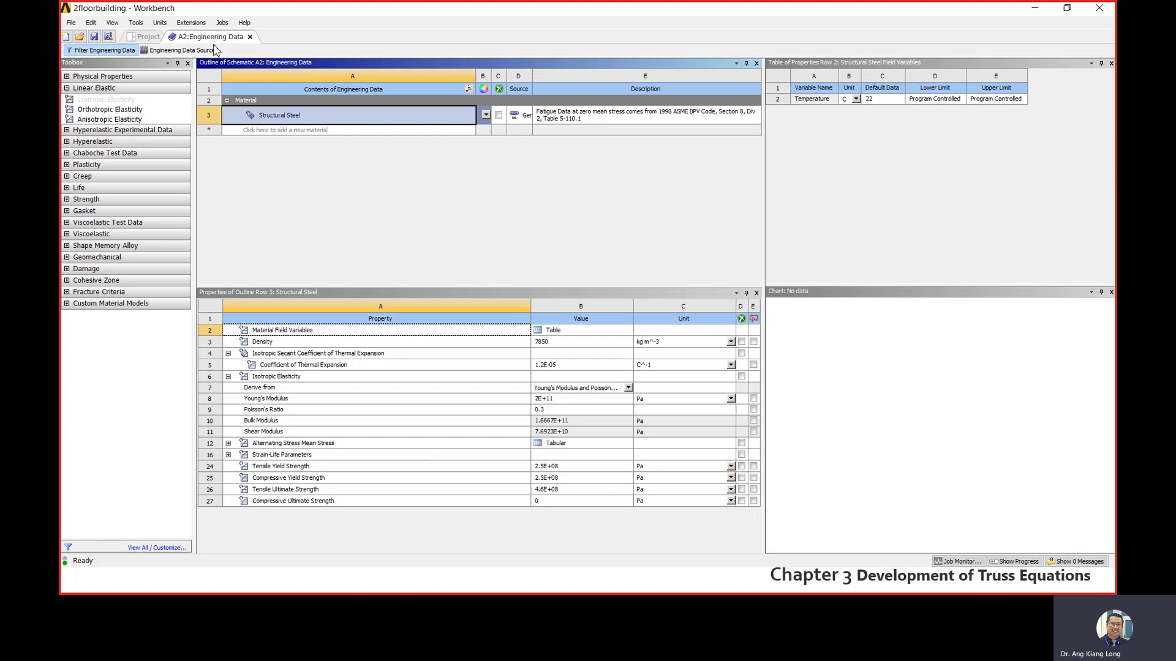
left_click(144, 37)
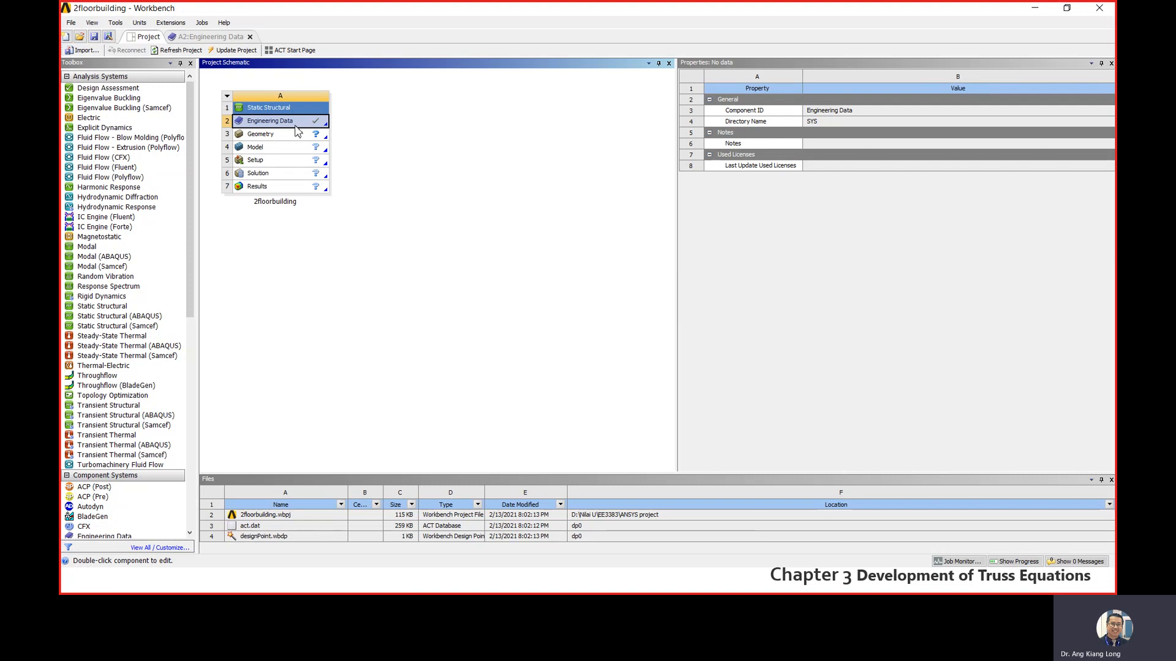
right_click(297, 125)
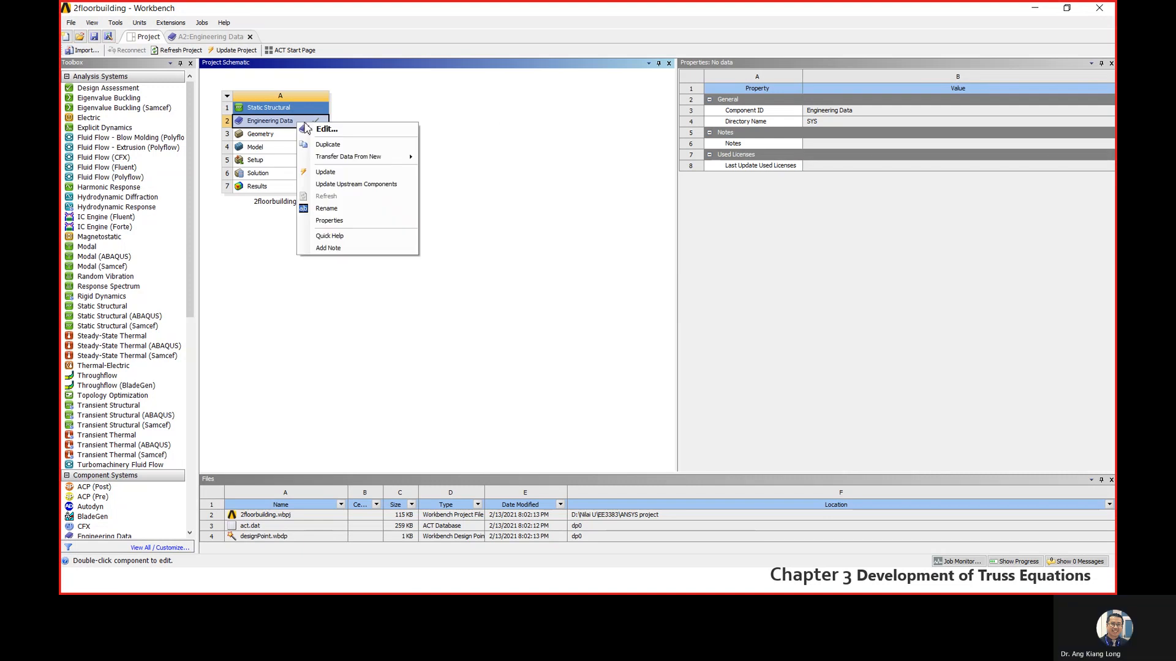
double_click(276, 122)
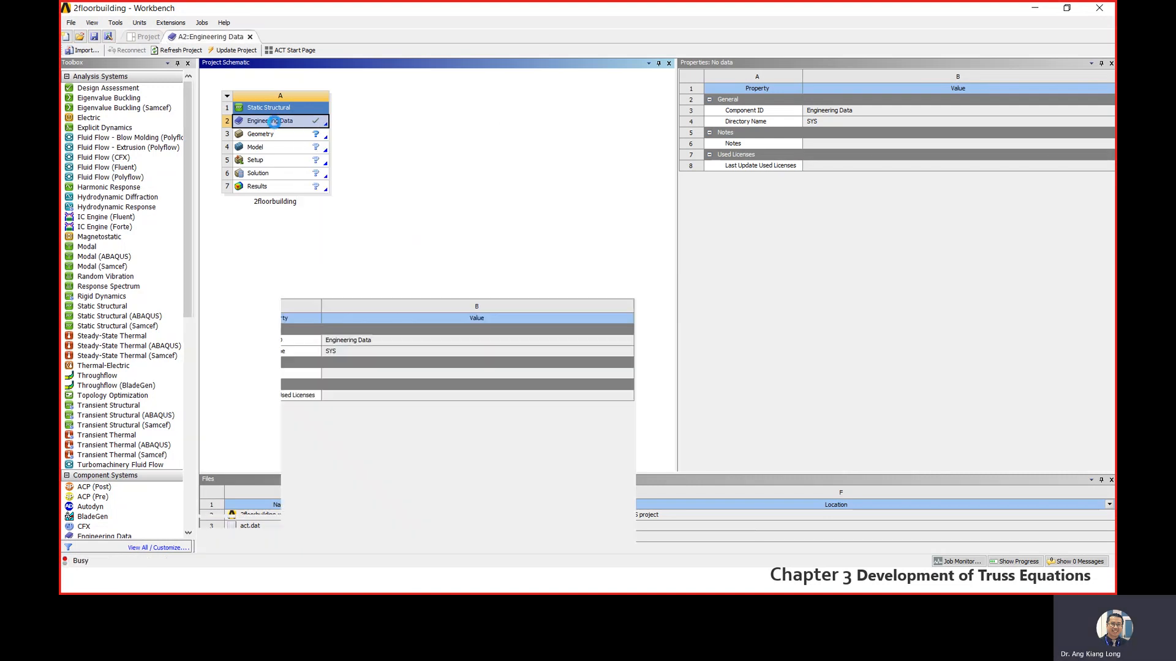
left_click(304, 130)
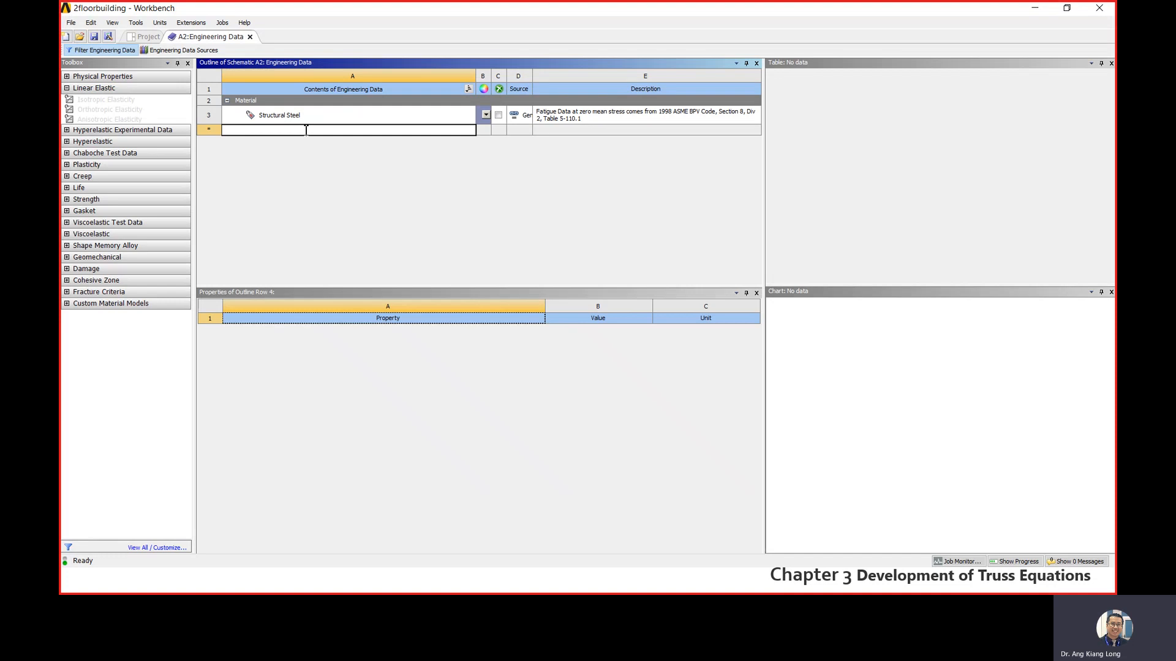
left_click(272, 162)
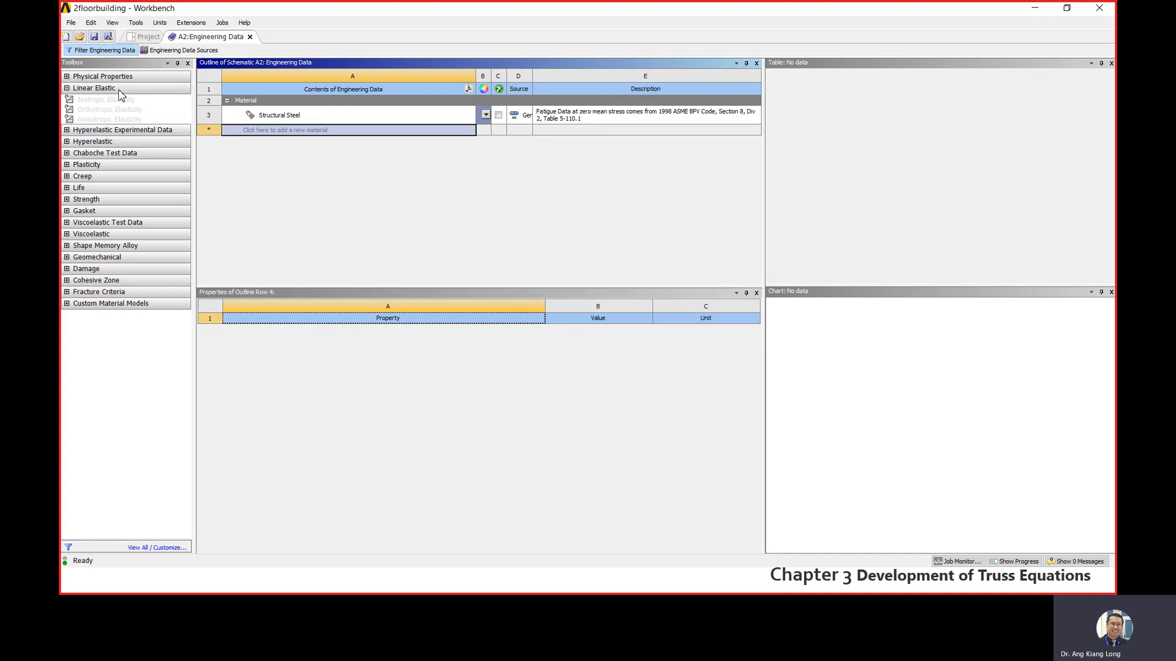
left_click(169, 52)
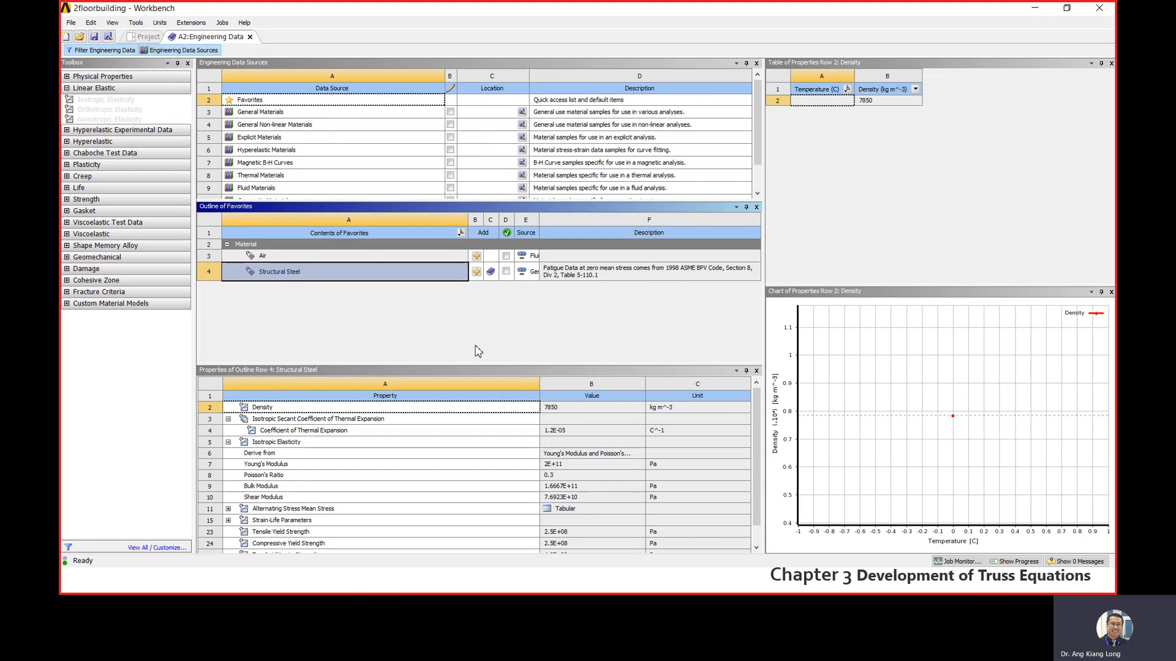
left_click(142, 39)
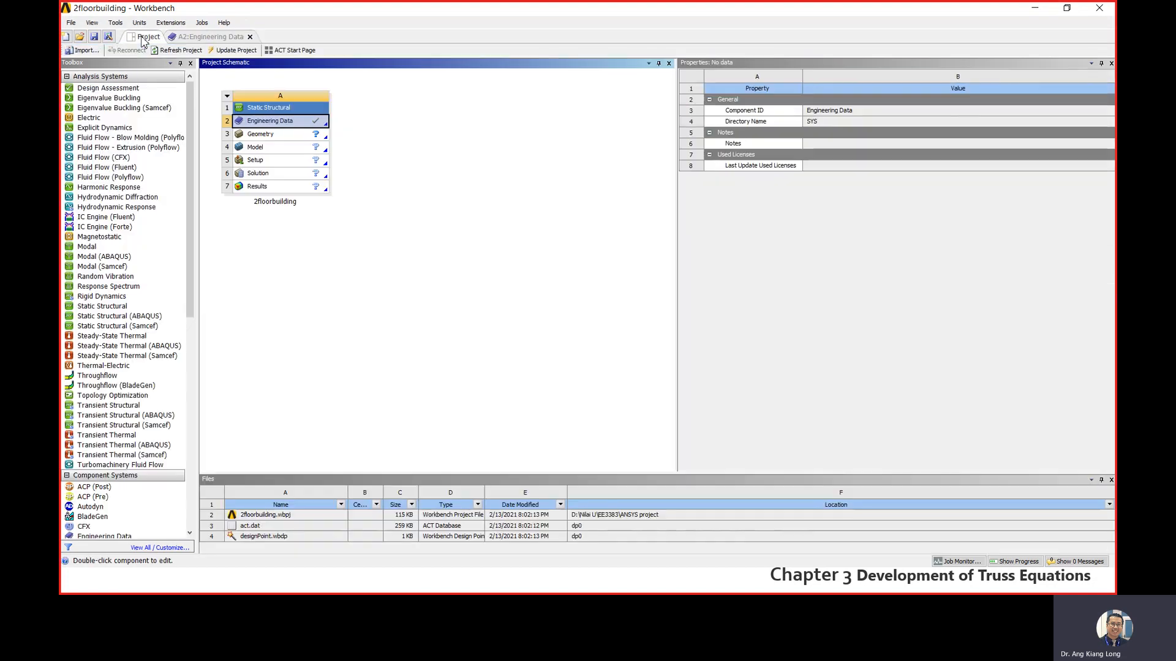
- Enable Line Bodies in the Geometry cell's properties and start a new DesignModeler geometry from it
left_click(291, 137)
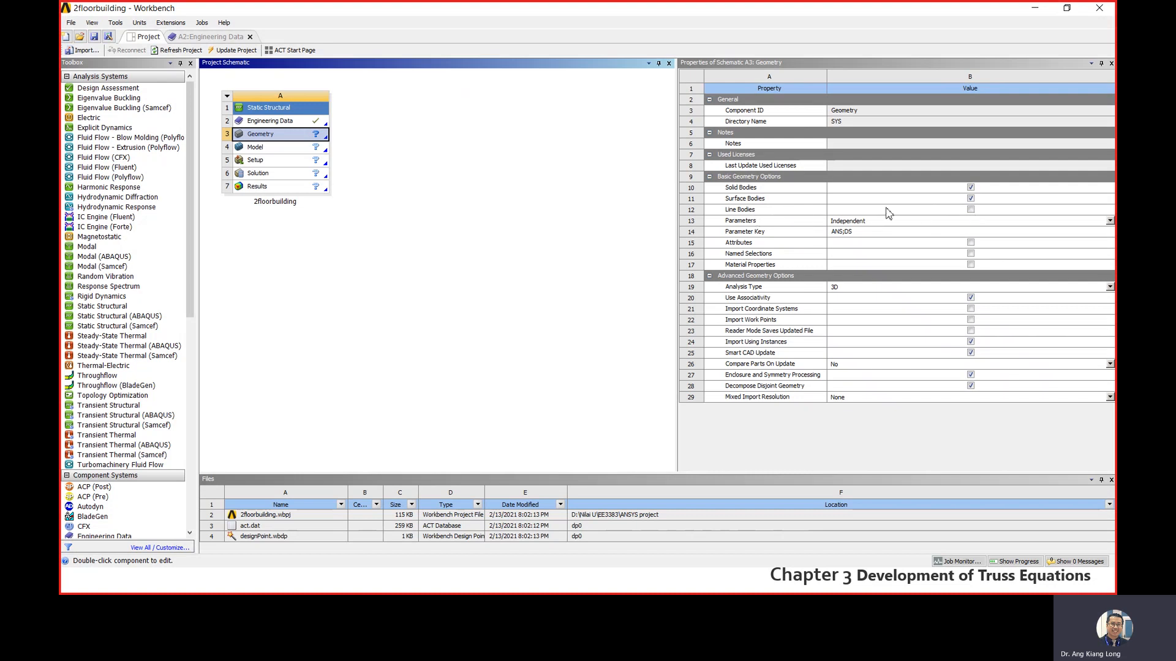
left_click(971, 210)
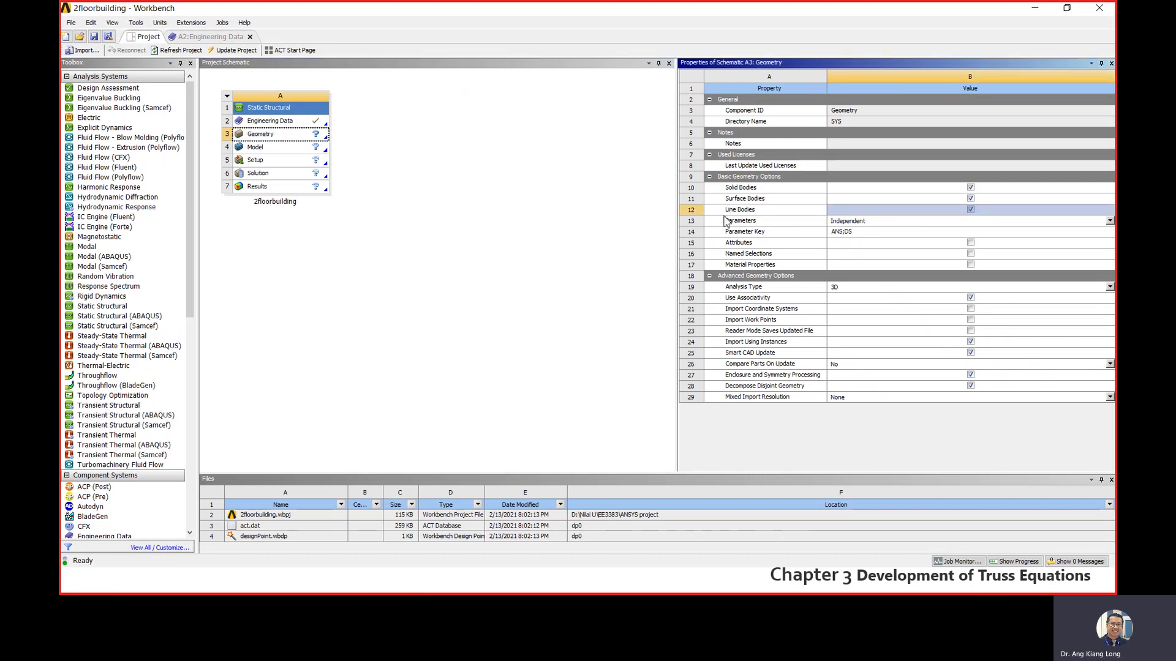
left_click(296, 135)
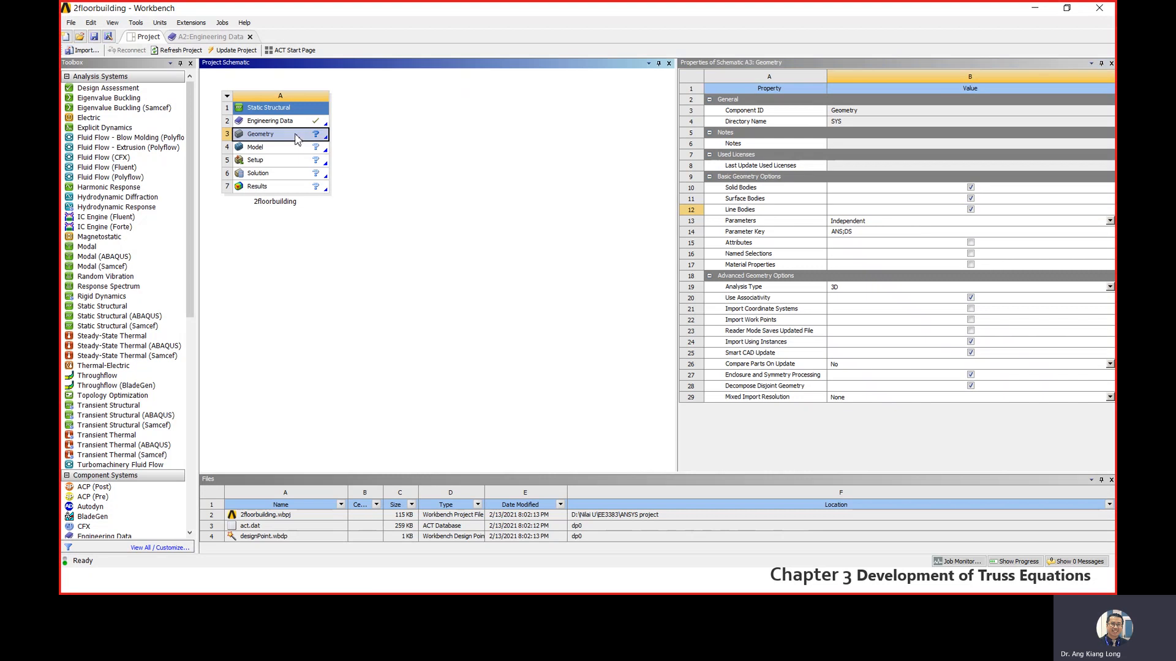
right_click(295, 138)
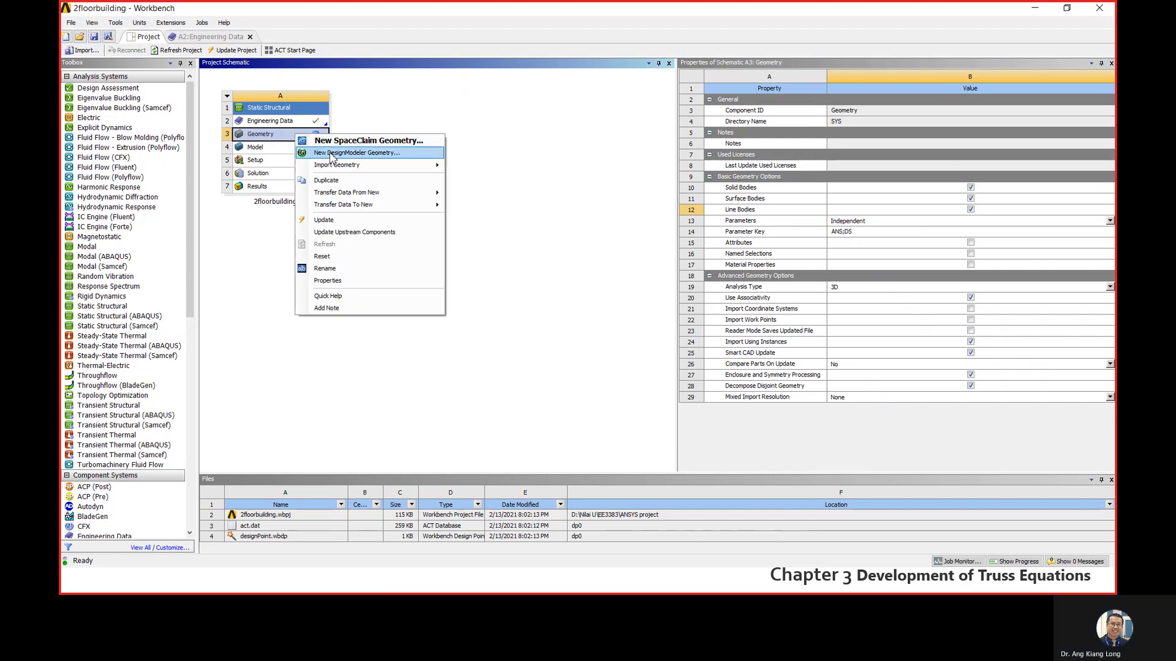
left_click(335, 154)
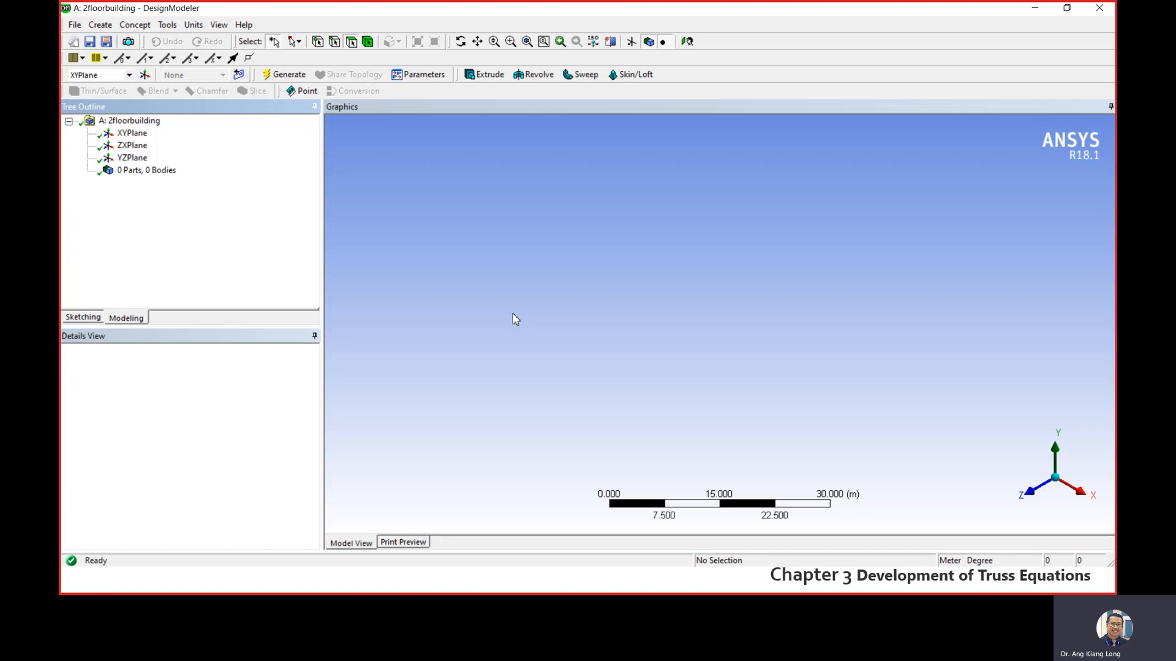
- Turn on the 2D grid display and grid snapping for sketching on the XY plane
left_click(84, 318)
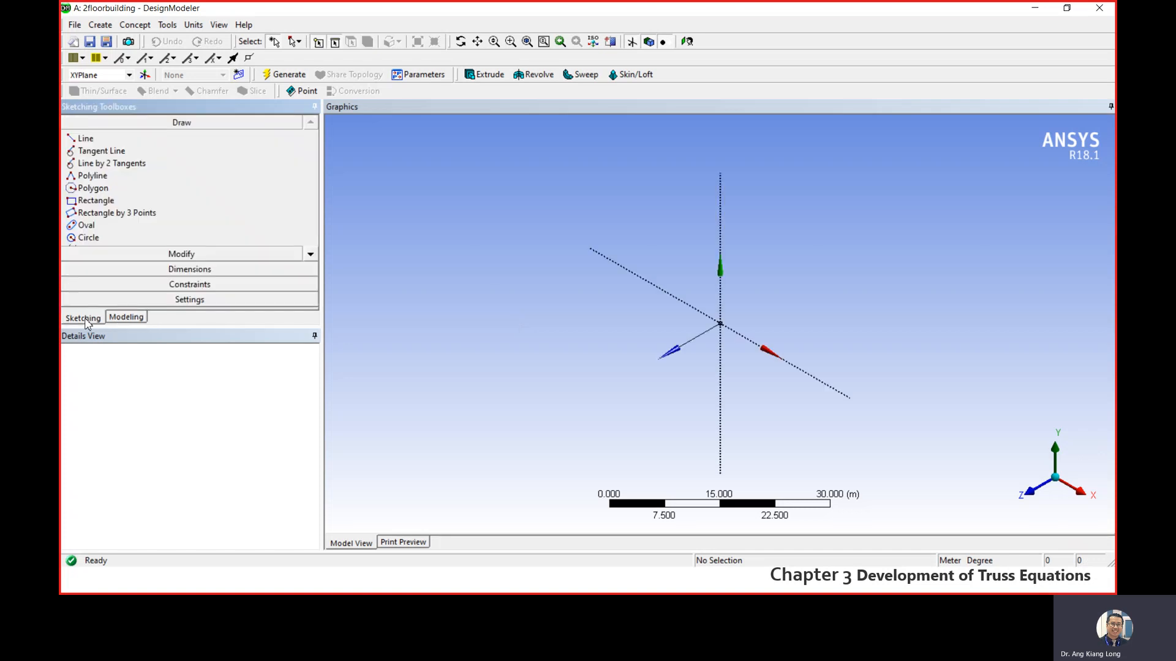
left_click(192, 301)
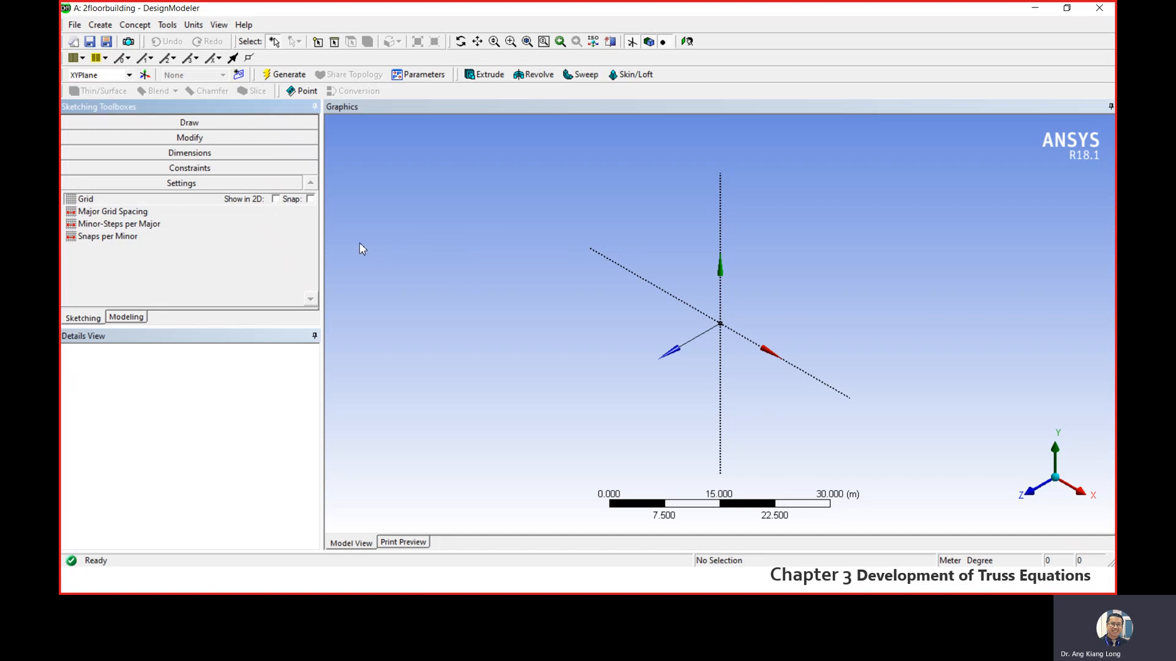
left_click(275, 200)
left_click(276, 201)
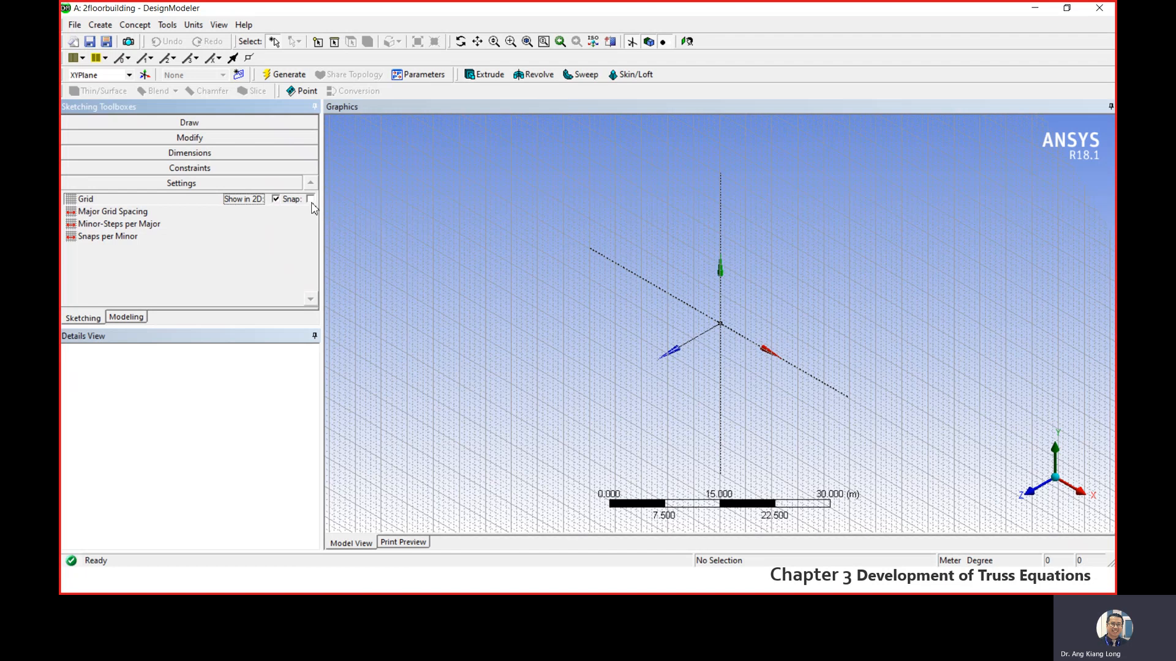
left_click(310, 200)
- Check the grid's major spacing and minor steps per major with the XY plane viewed face-on from +Z
left_click(104, 214)
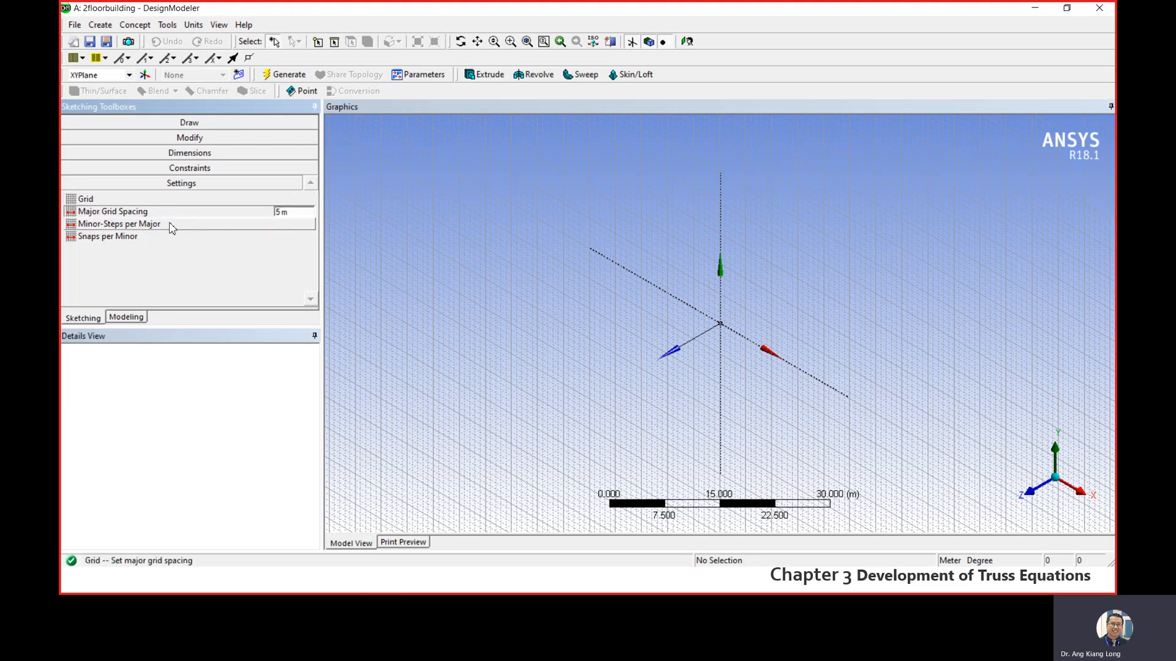
left_click(135, 227)
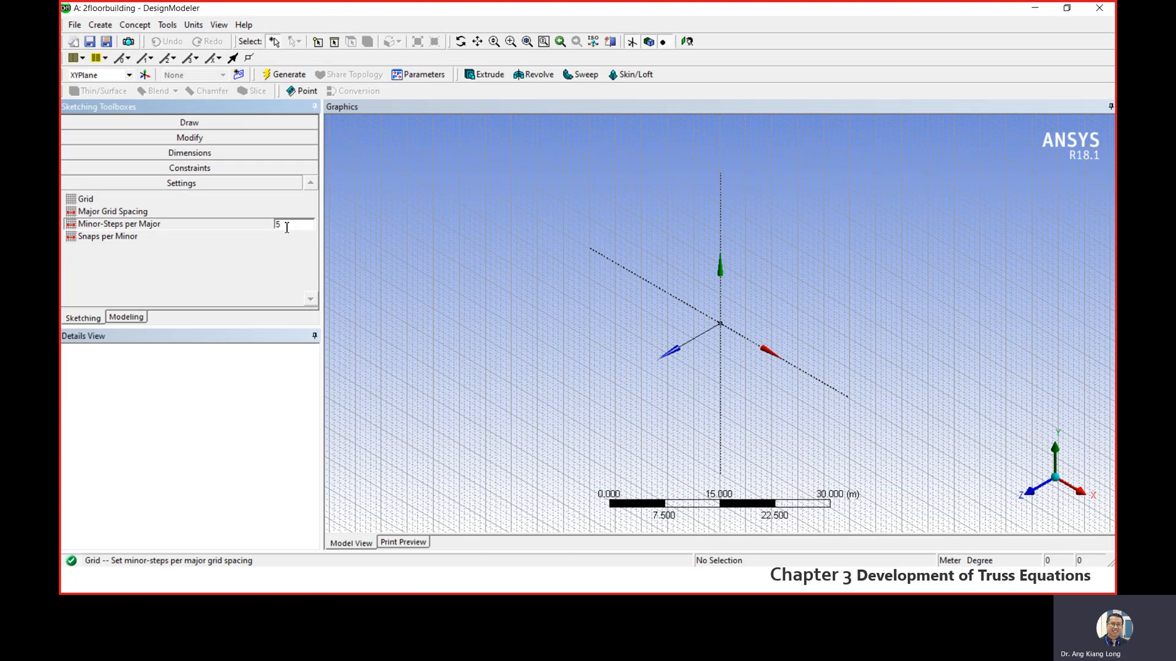
left_click(132, 212)
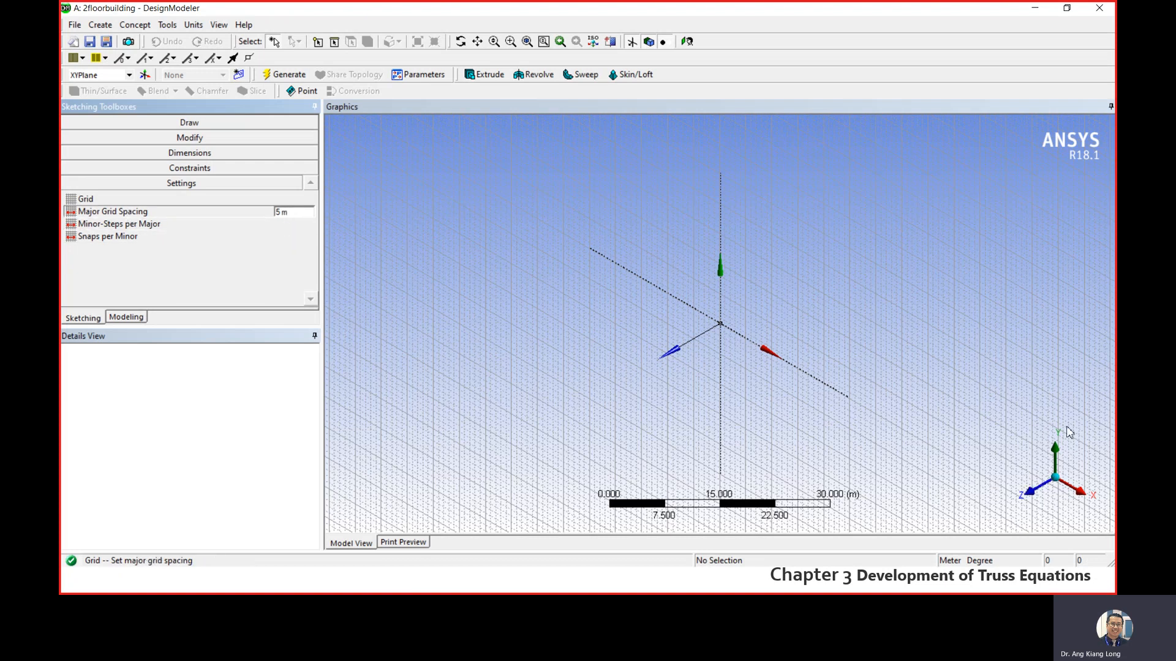
left_click(1037, 489)
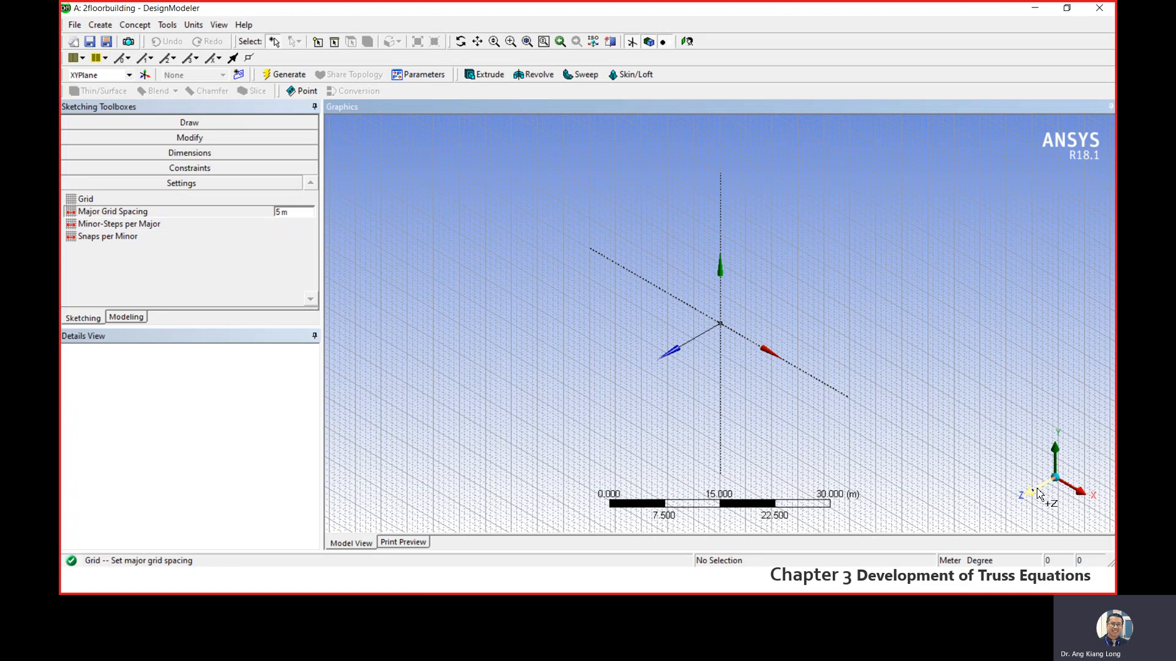
left_click(1036, 493)
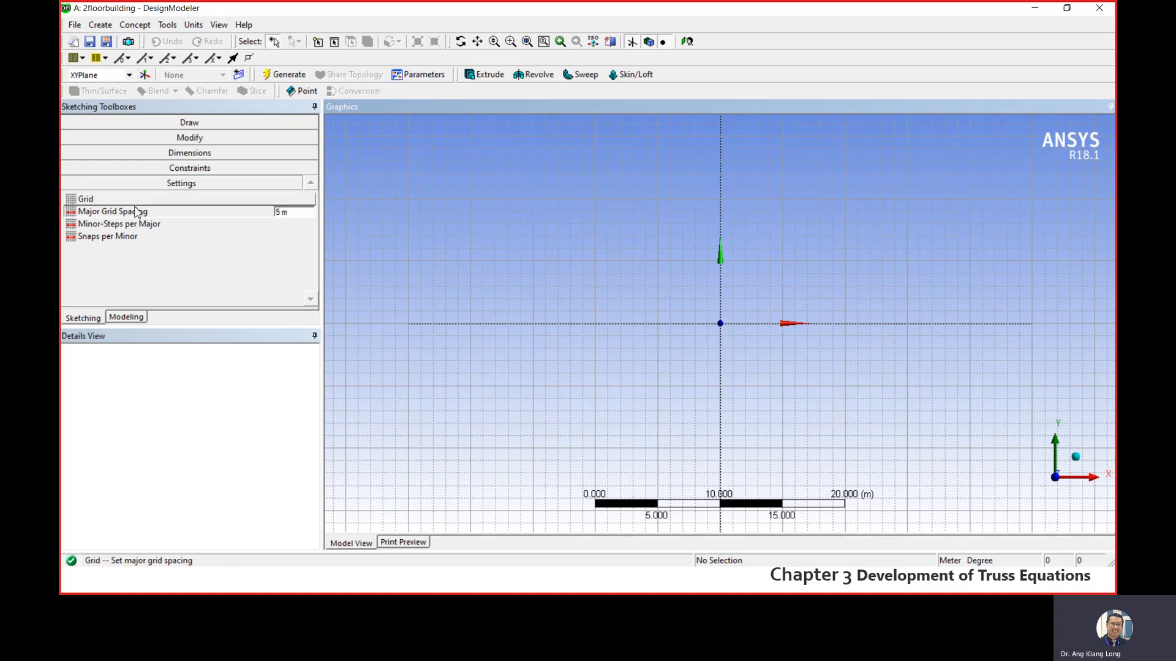
left_click(139, 225)
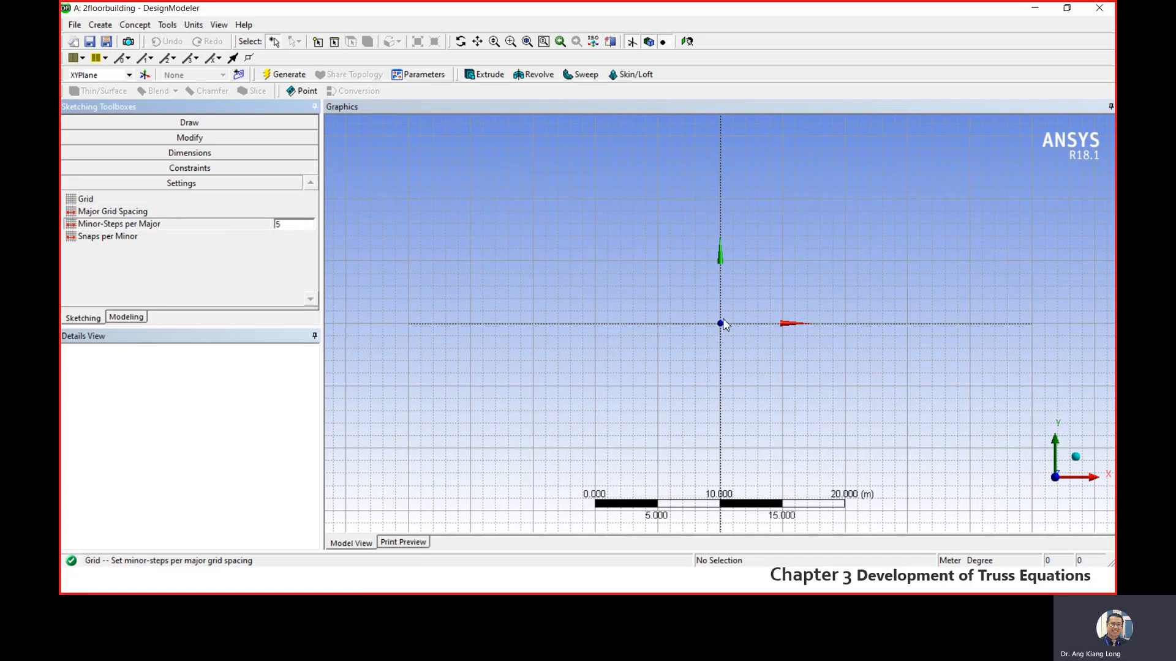
scroll(735, 330, "up", 5)
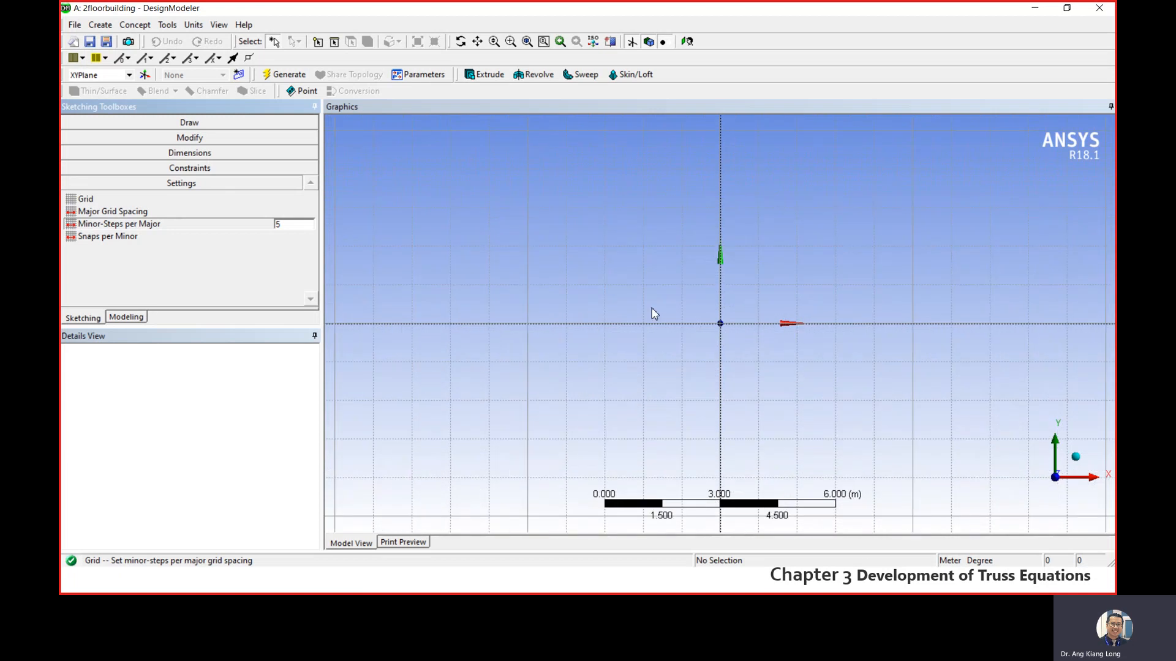
scroll(653, 313, "down", 2)
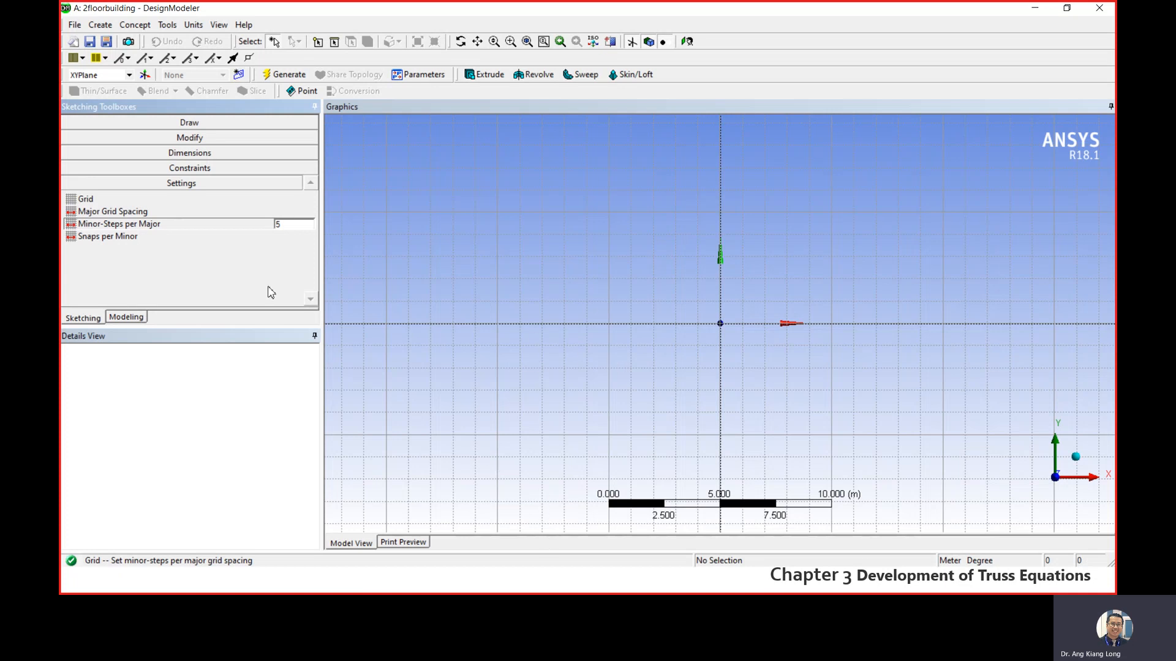
- Sketch a 3 m vertical line up from the origin and a 6 m horizontal line from its top end in the negative X direction
left_click(130, 319)
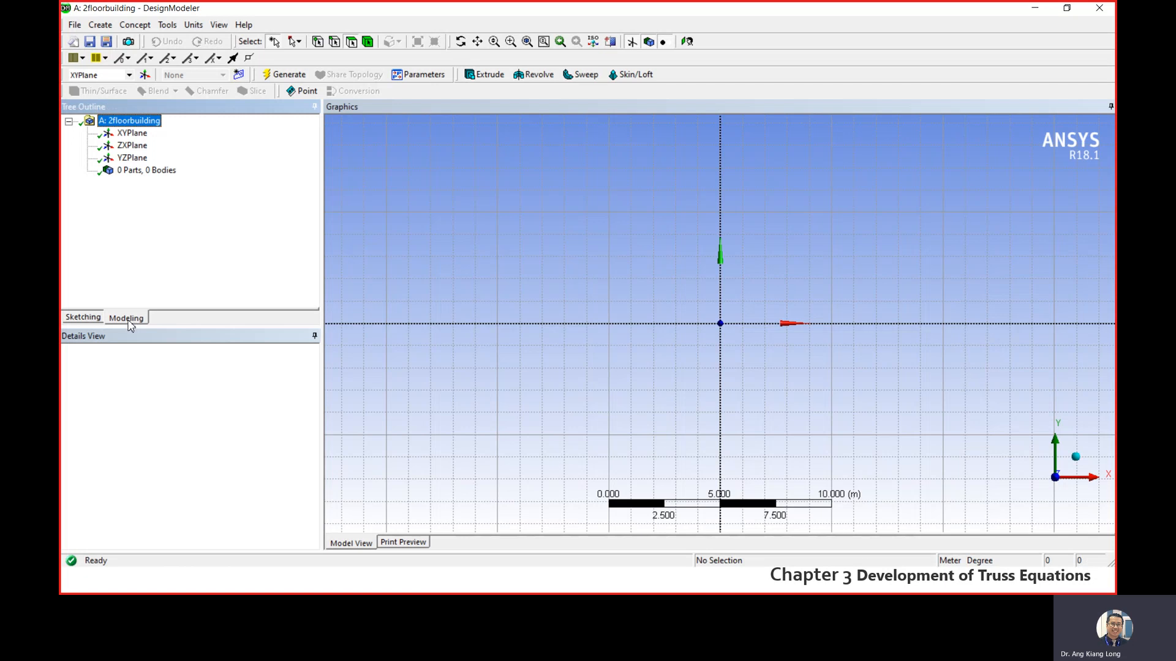
left_click(86, 318)
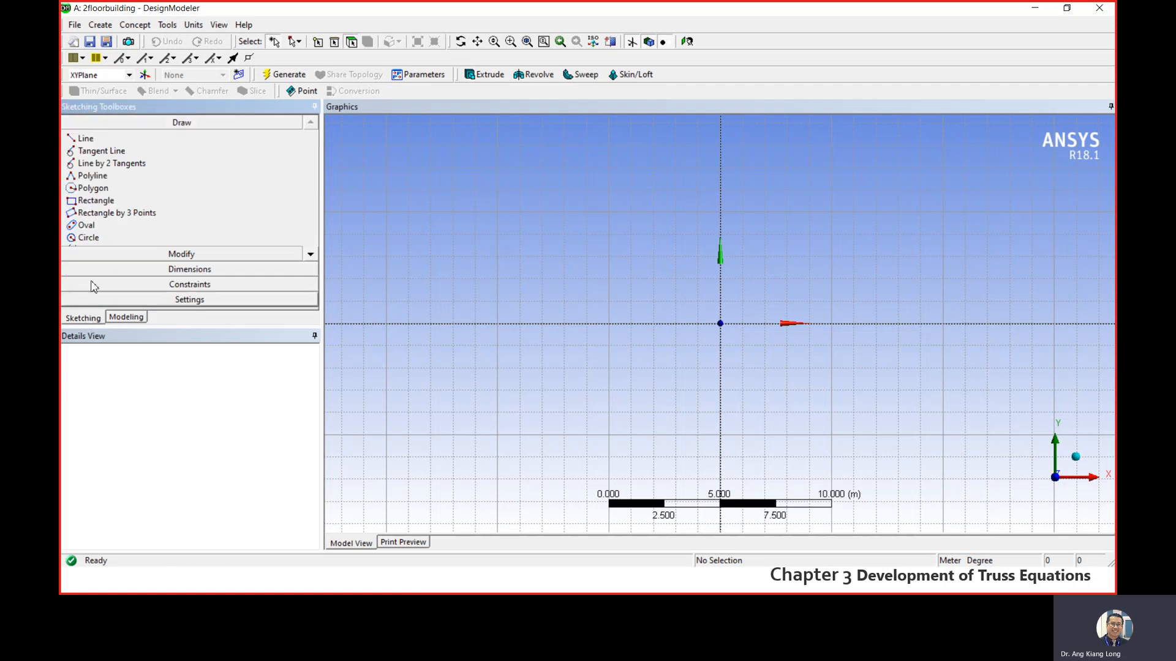
left_click(108, 142)
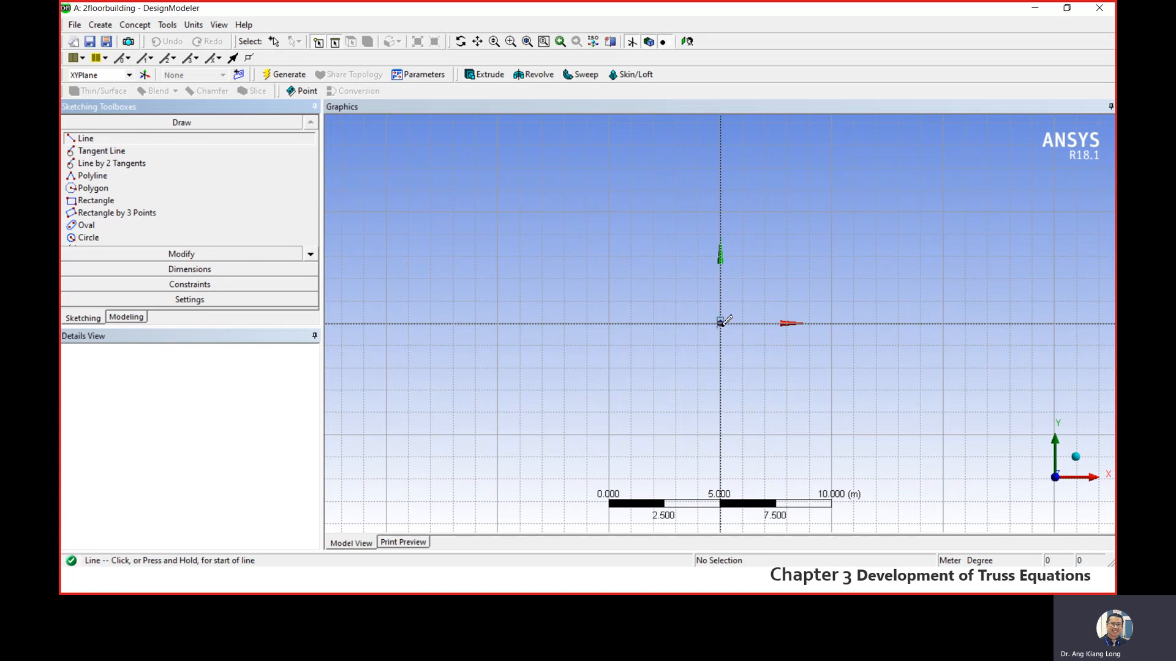
left_click(720, 323)
left_click(721, 259)
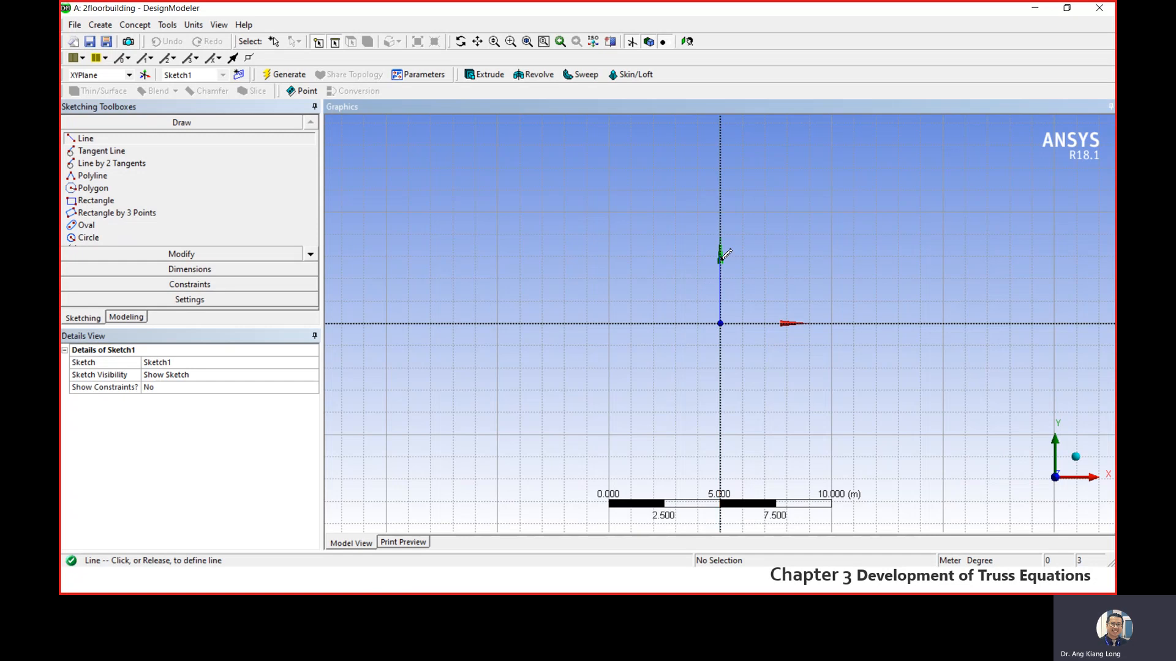
left_click(721, 256)
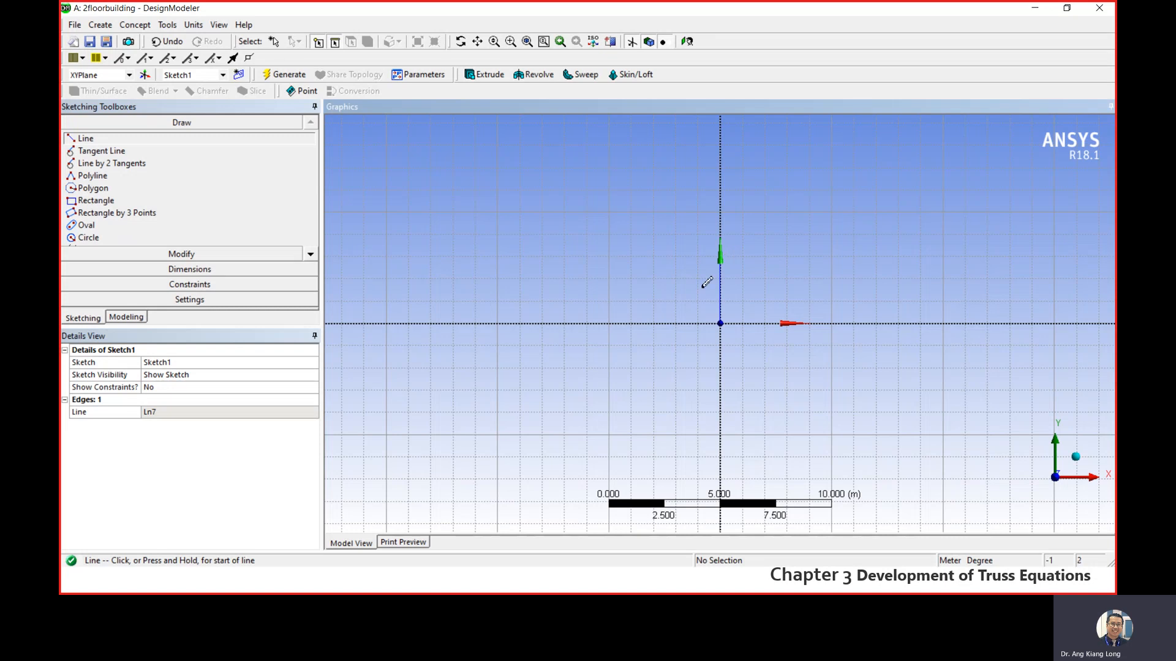
left_click(721, 256)
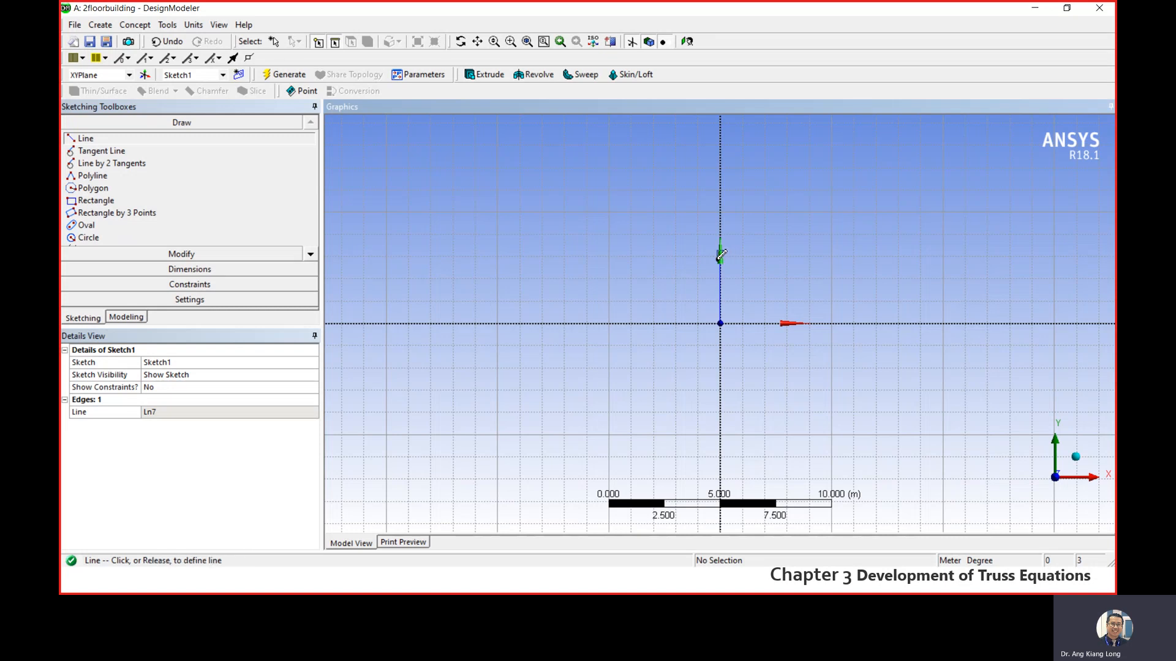
left_click(587, 256)
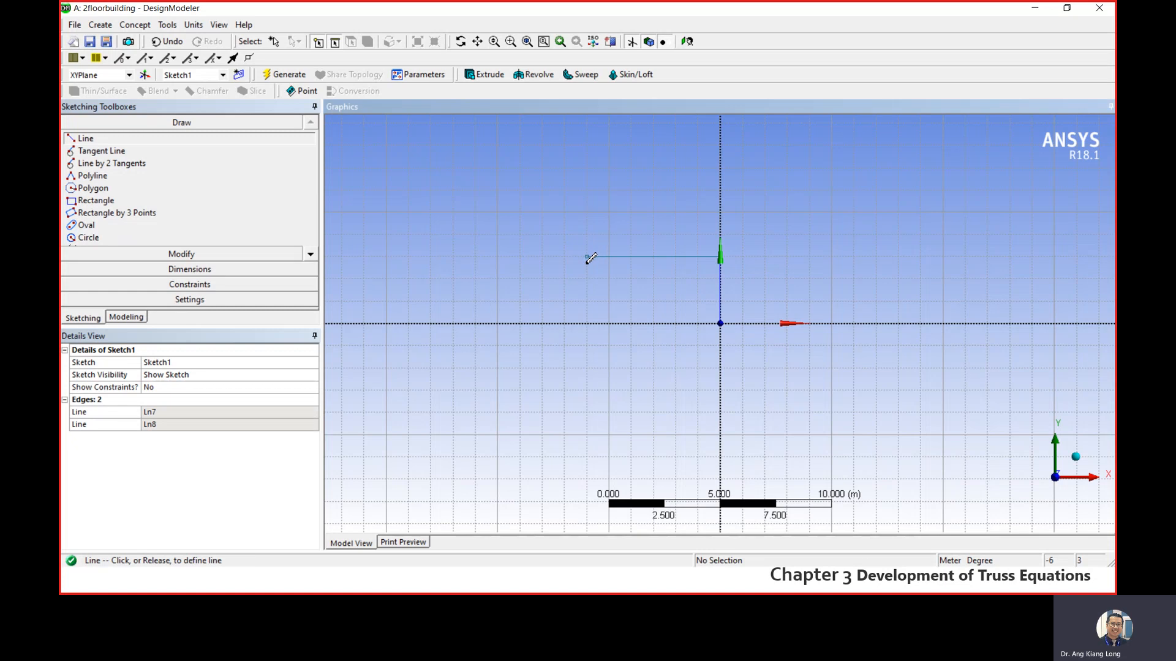
- Complete the lower storey with a 6 m beam in the positive X direction and 3 m columns down to the X axis at both outer ends
left_click(587, 322)
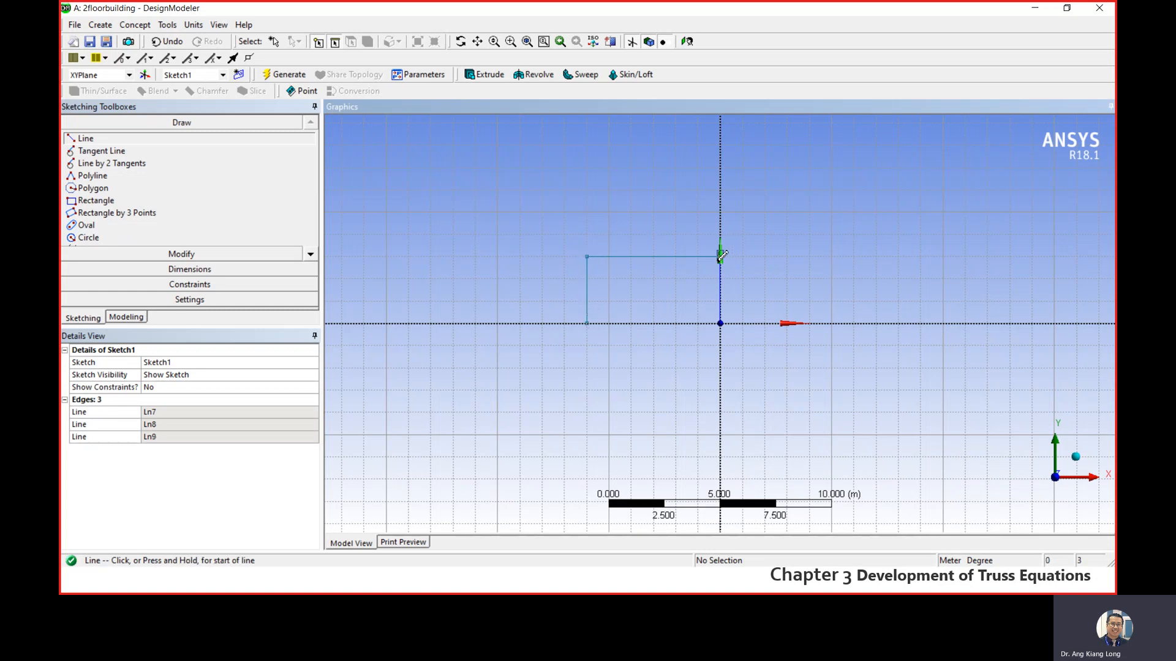
left_click(721, 256)
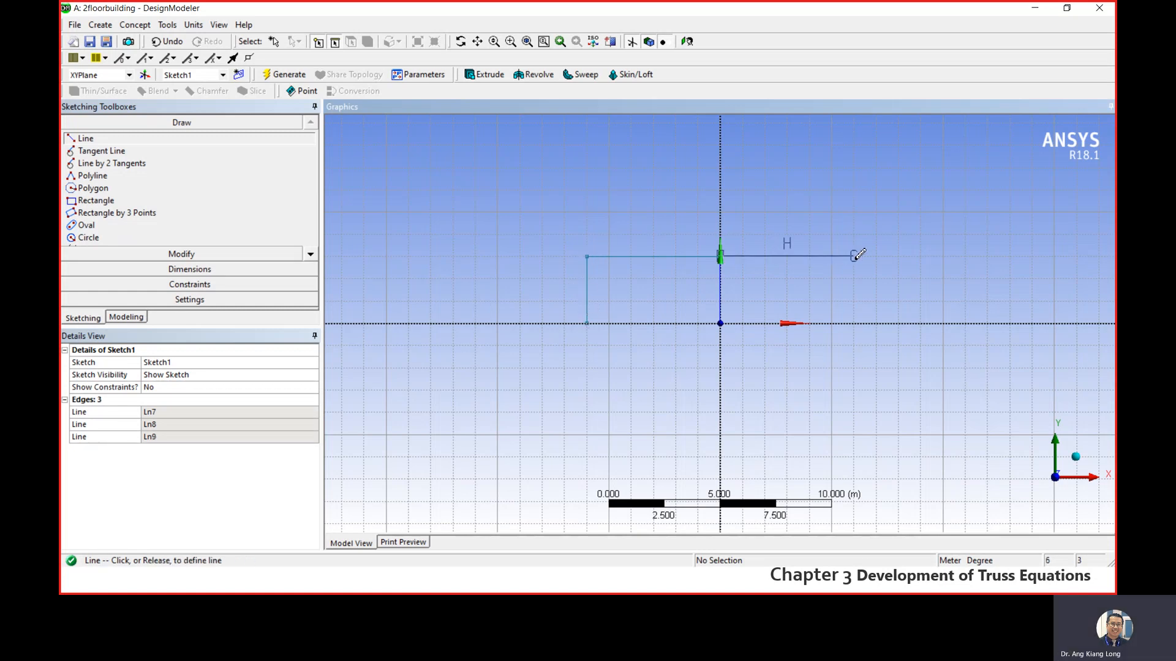
left_click(853, 256)
left_click(853, 256)
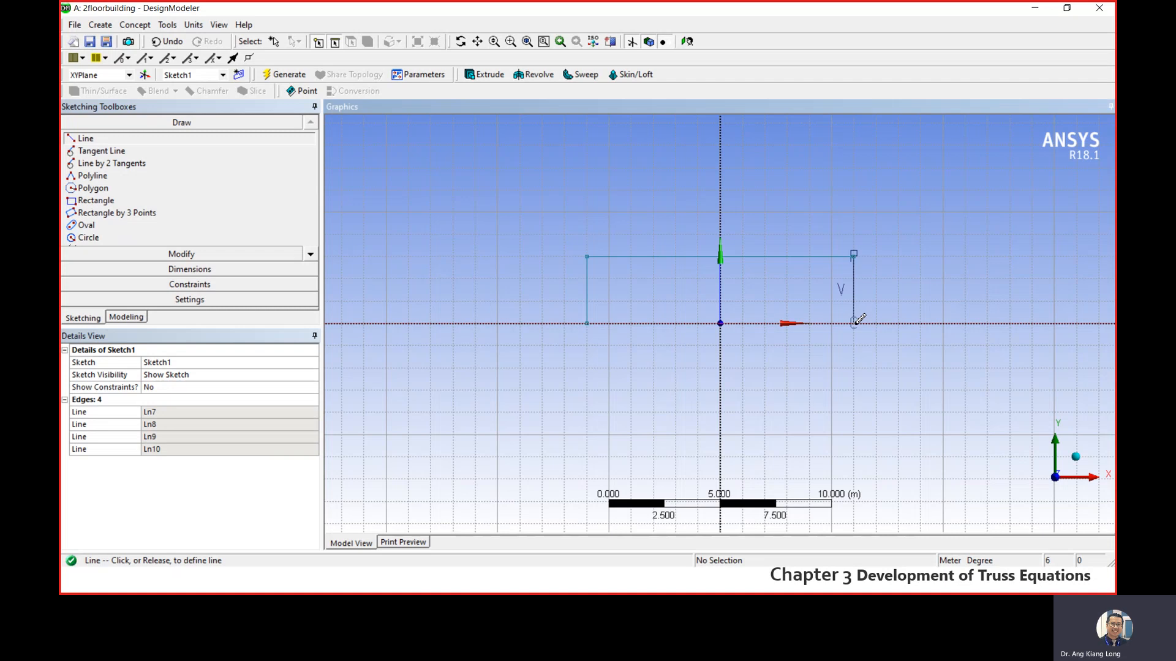
left_click(853, 323)
scroll(728, 202, "up", 1)
scroll(728, 199, "down", 2)
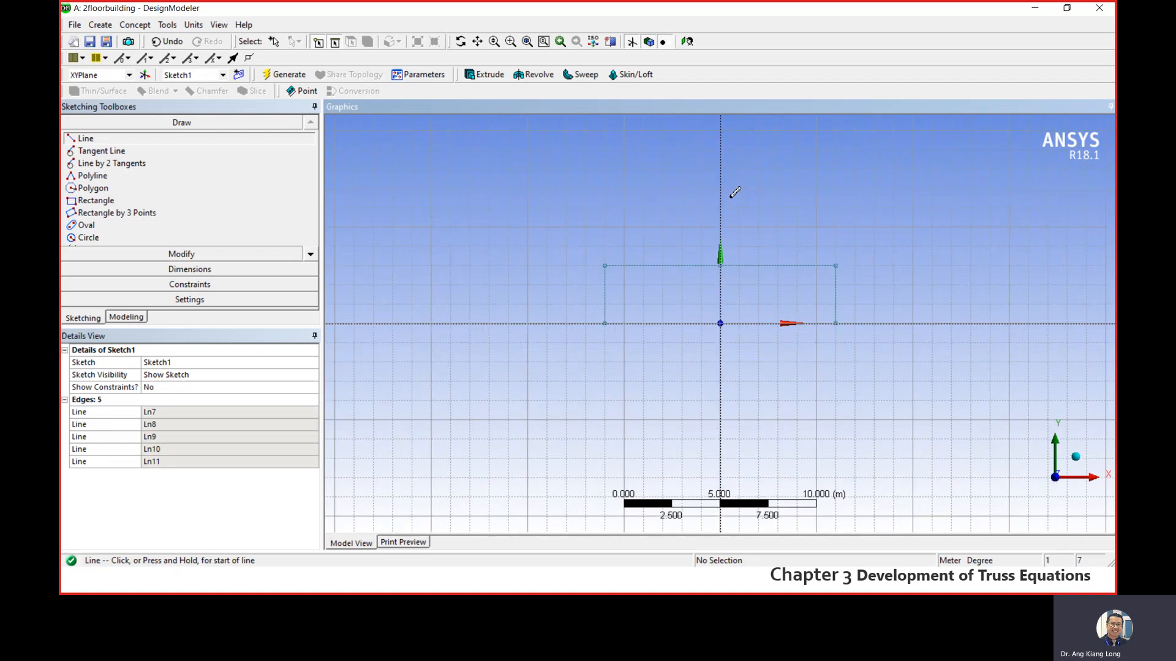
- Sketch a 4 m vertical line up from the beam's centre joint and a 3 m vertical line up from its negative X end
left_click(720, 270)
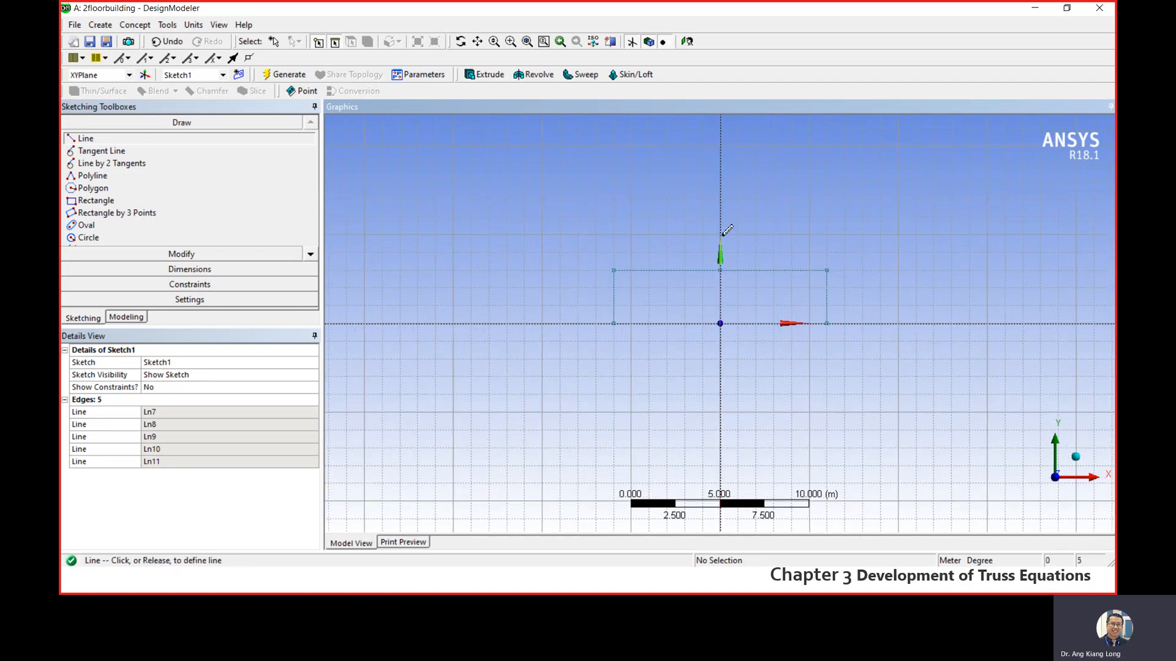
left_click(720, 199)
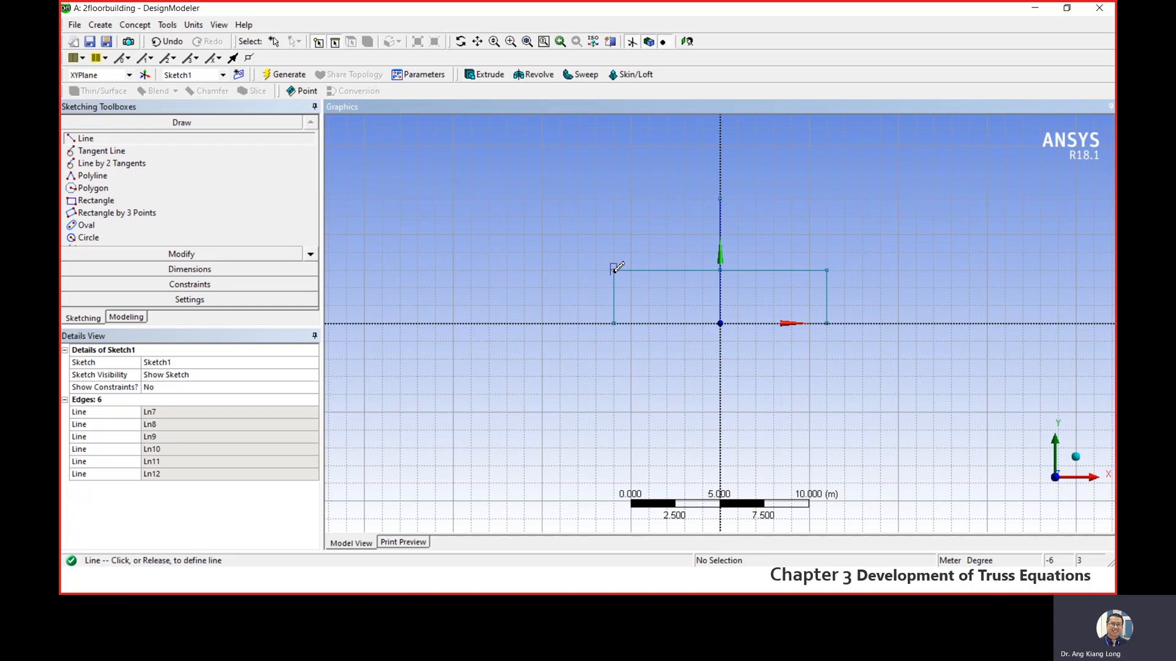
left_click(612, 270)
left_click(623, 219)
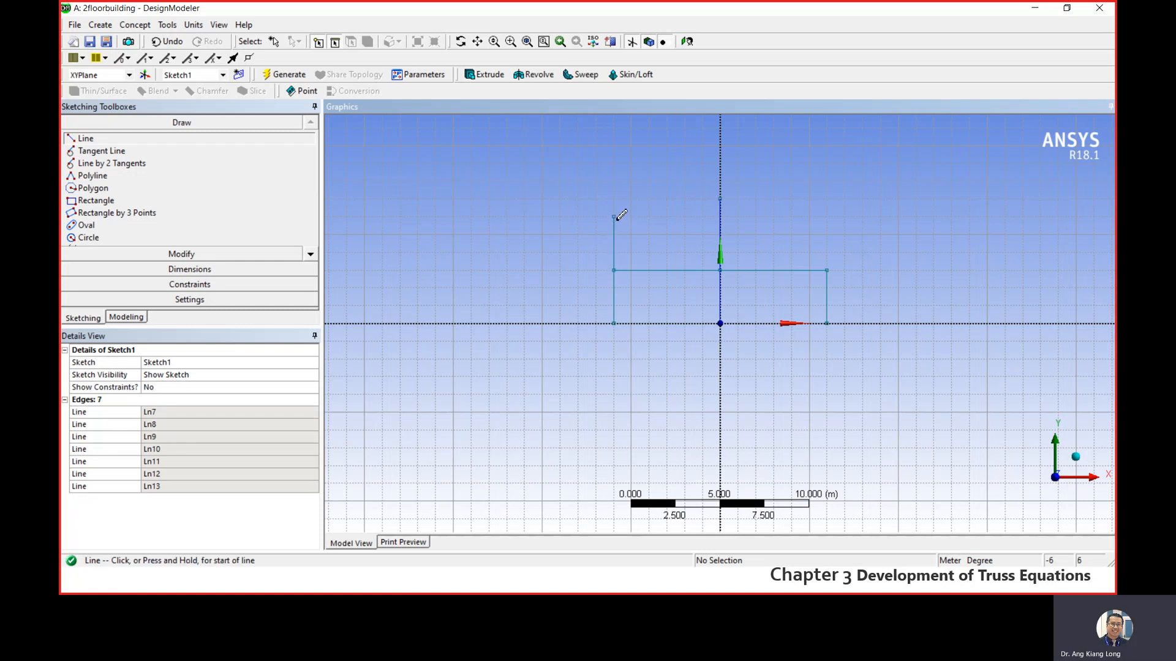
- Sketch a sloped roof line from the top of the negative X column at (-6, 6) to the centre column's top at (0, 7)
left_click(613, 216)
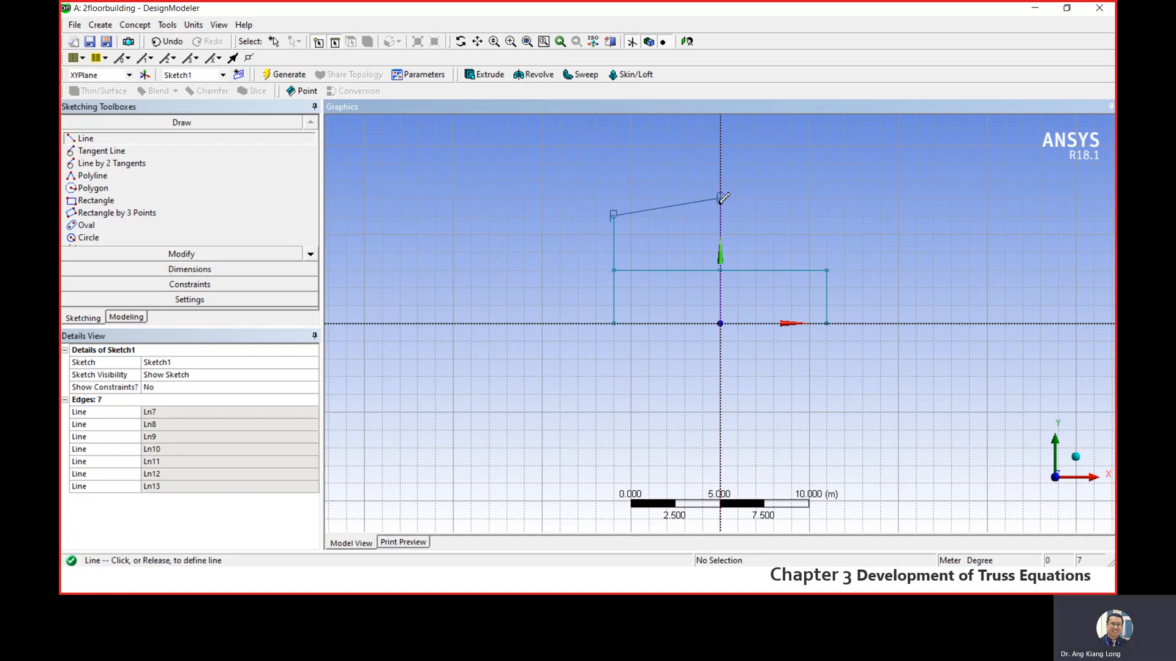
left_click(721, 198)
left_click(720, 197)
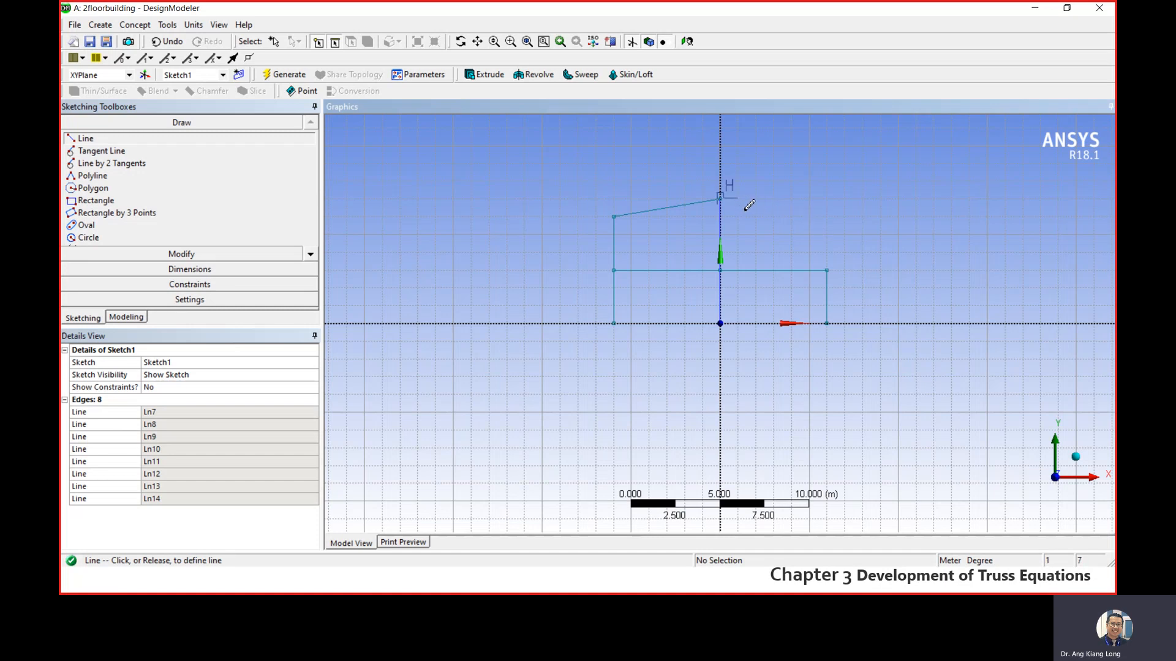
key("Escape")
- Sketch a 3 m upper column at the positive X end and a sloped roof line from its top to the centre peak
left_click(82, 139)
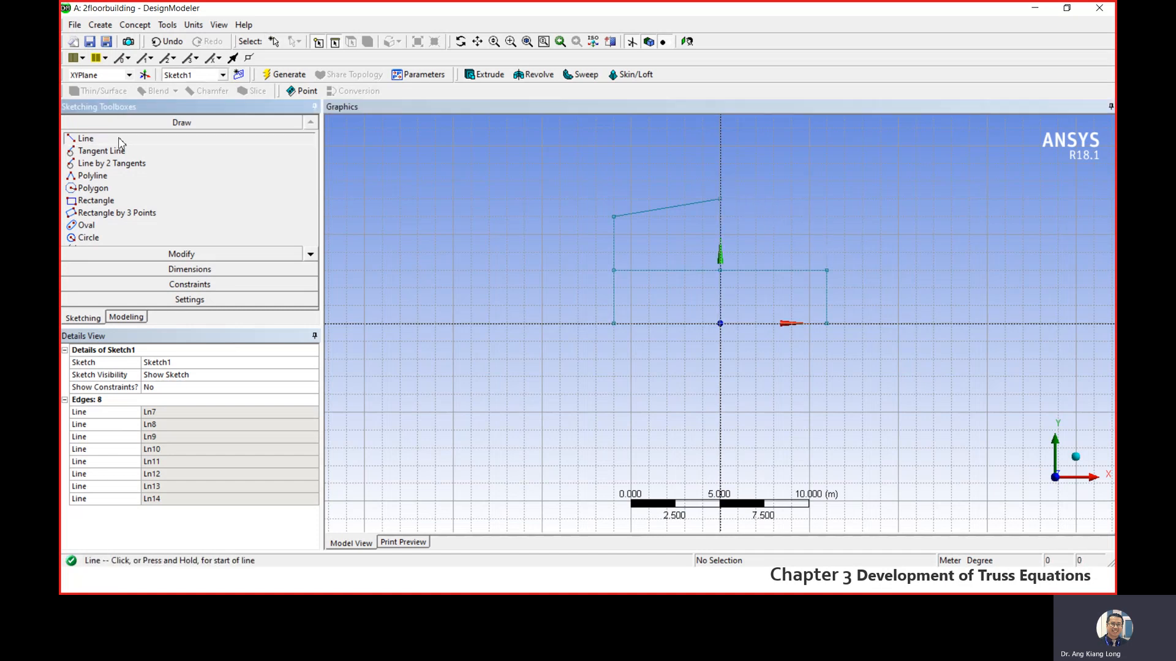
left_click(827, 270)
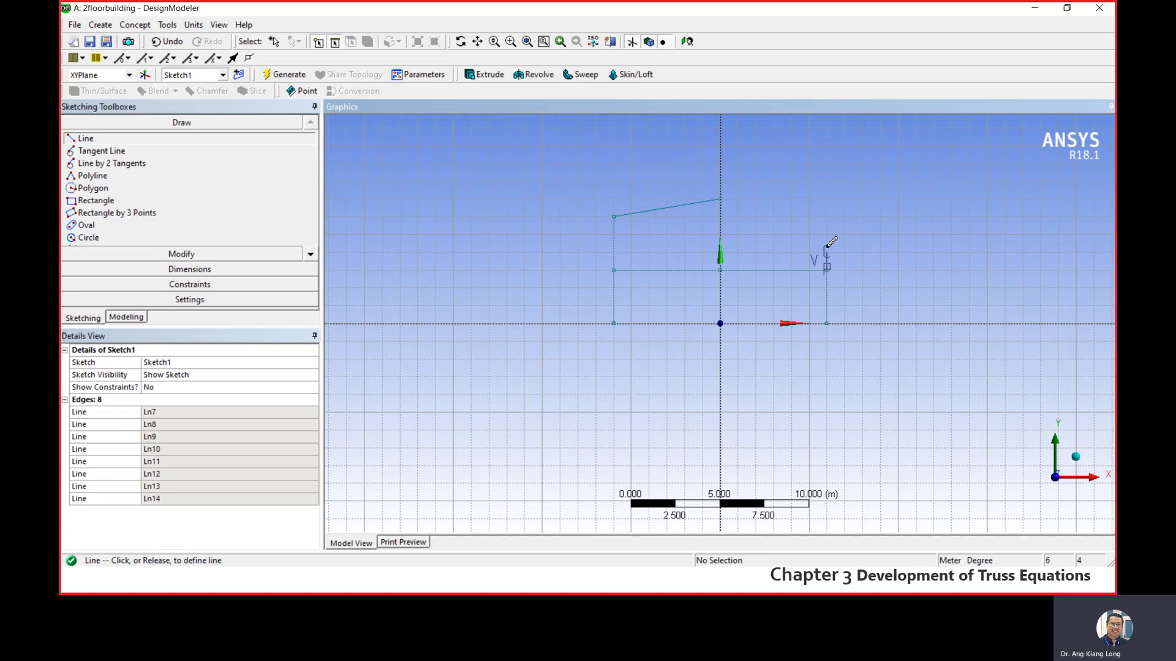
left_click(827, 214)
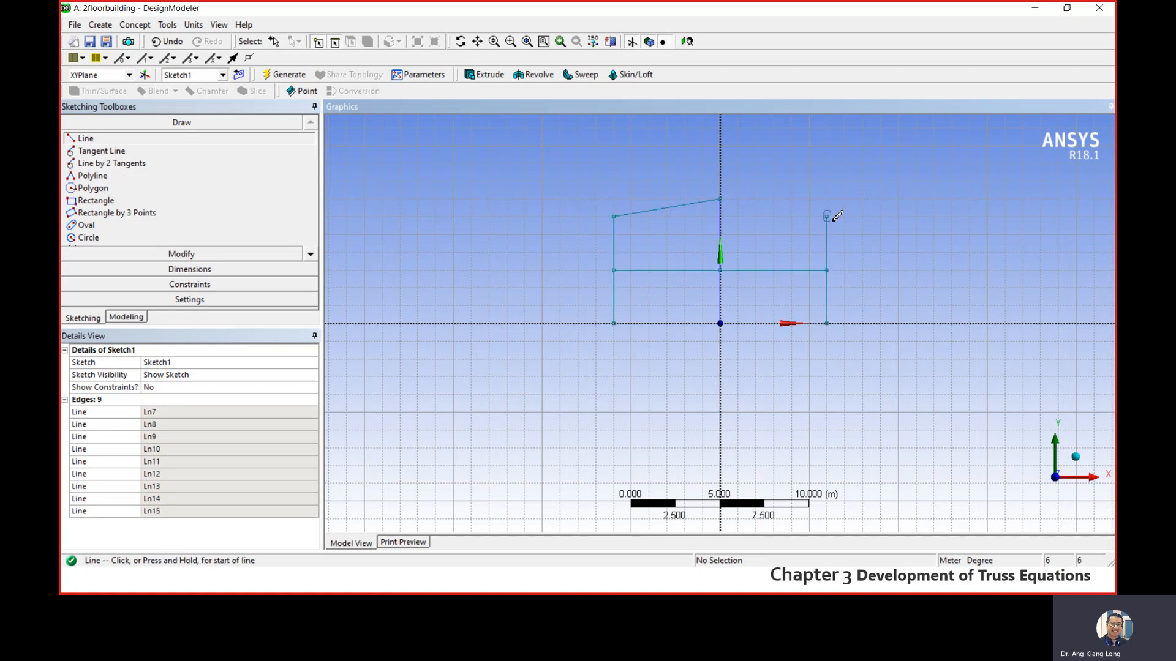
left_click(826, 215)
left_click(720, 199)
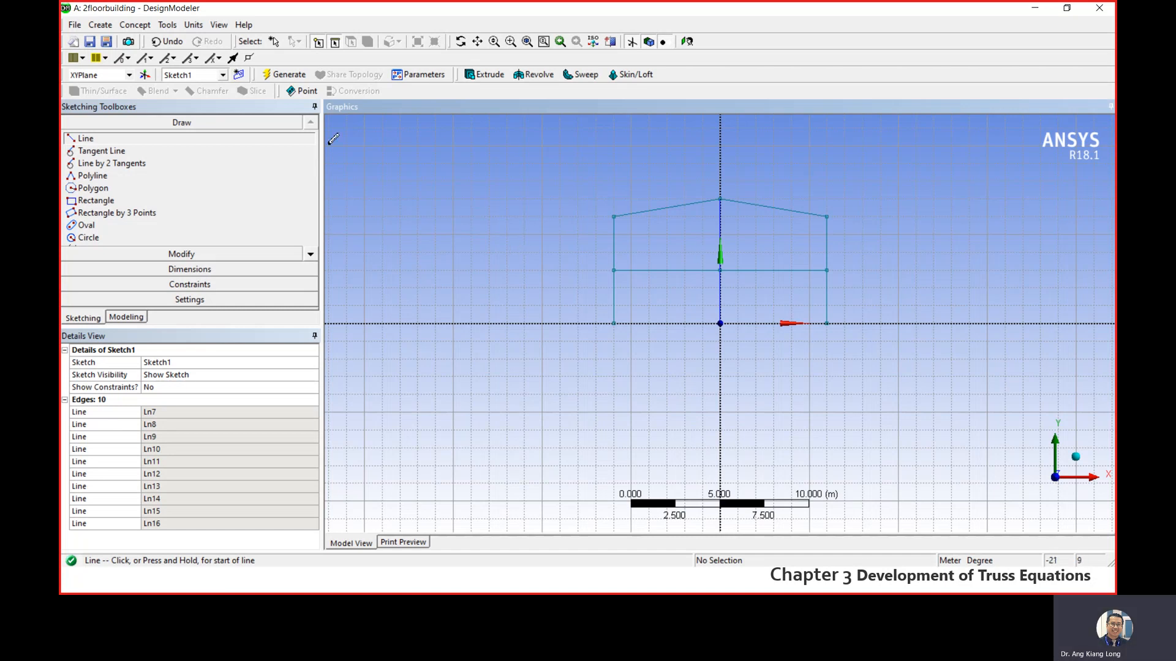
- Generate the geometry and select Sketch1 under the XY plane in the model tree
left_click(285, 75)
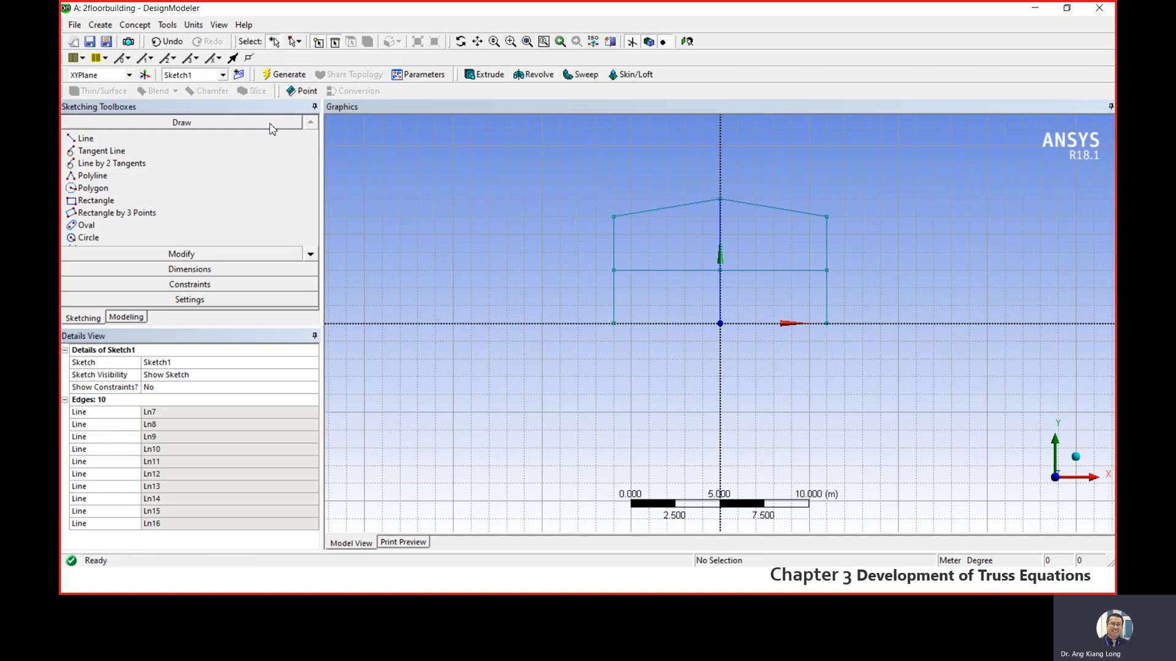
left_click(125, 319)
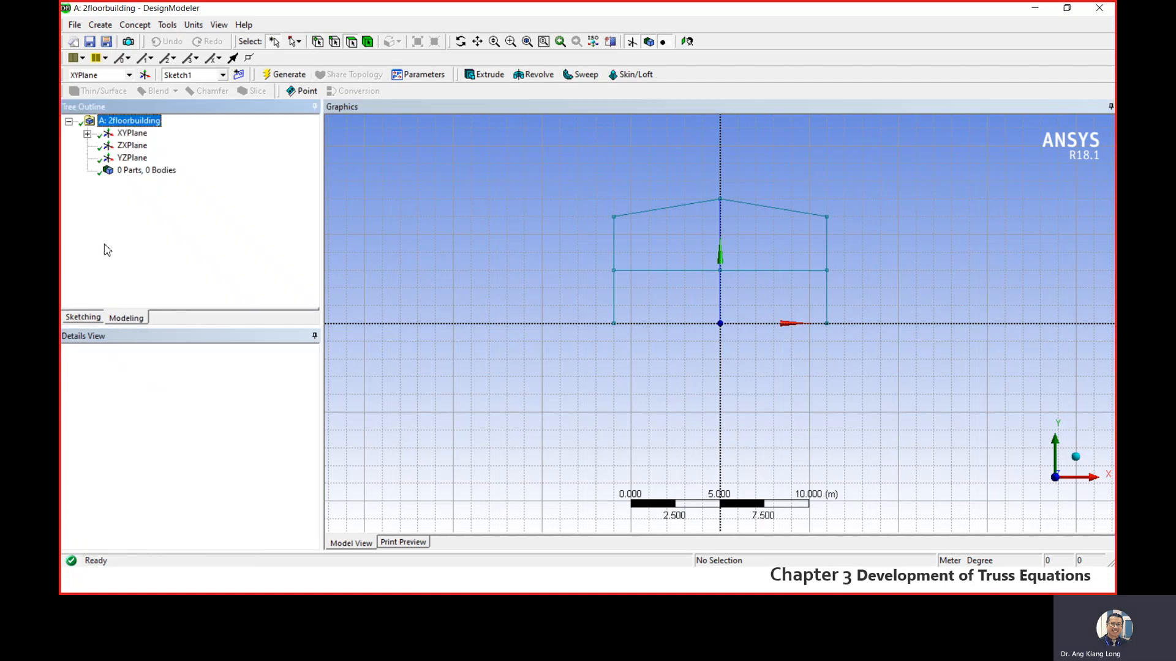
left_click(88, 134)
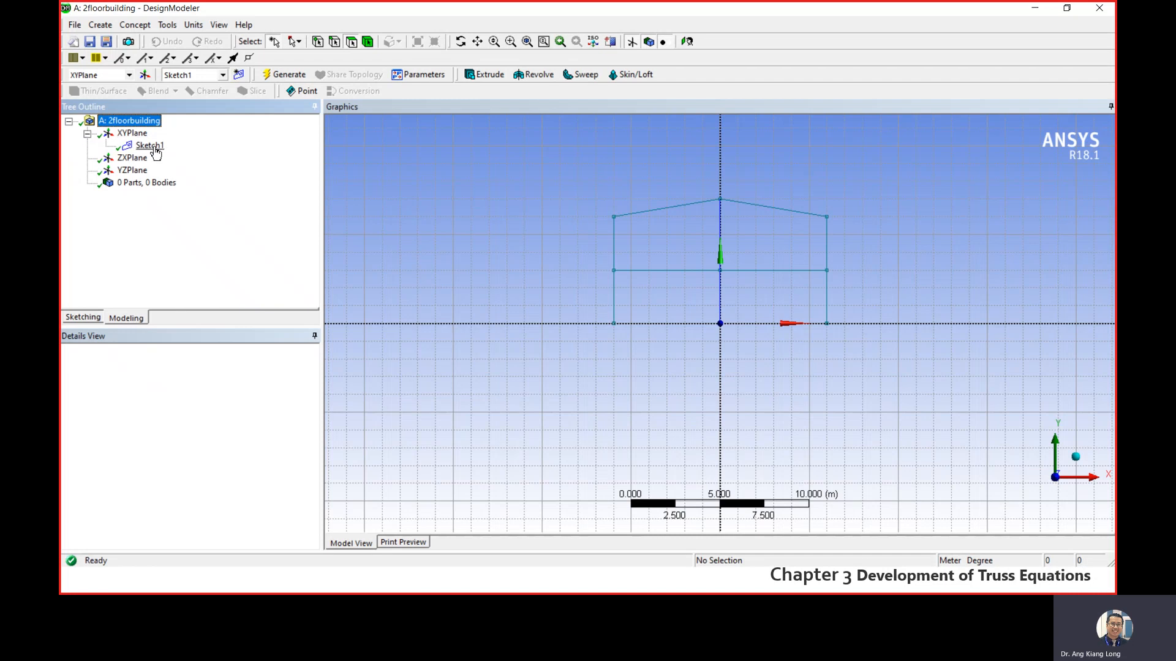
left_click(149, 147)
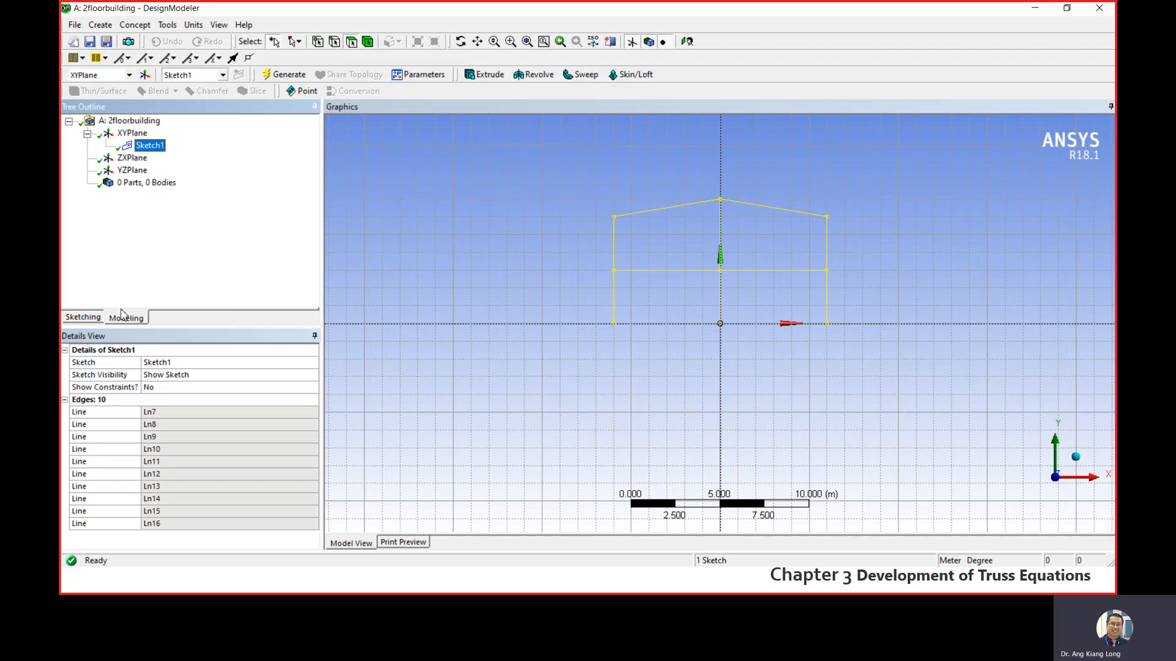
- Turn off the 2D grid display and return to the model tree
left_click(83, 318)
left_click(179, 300)
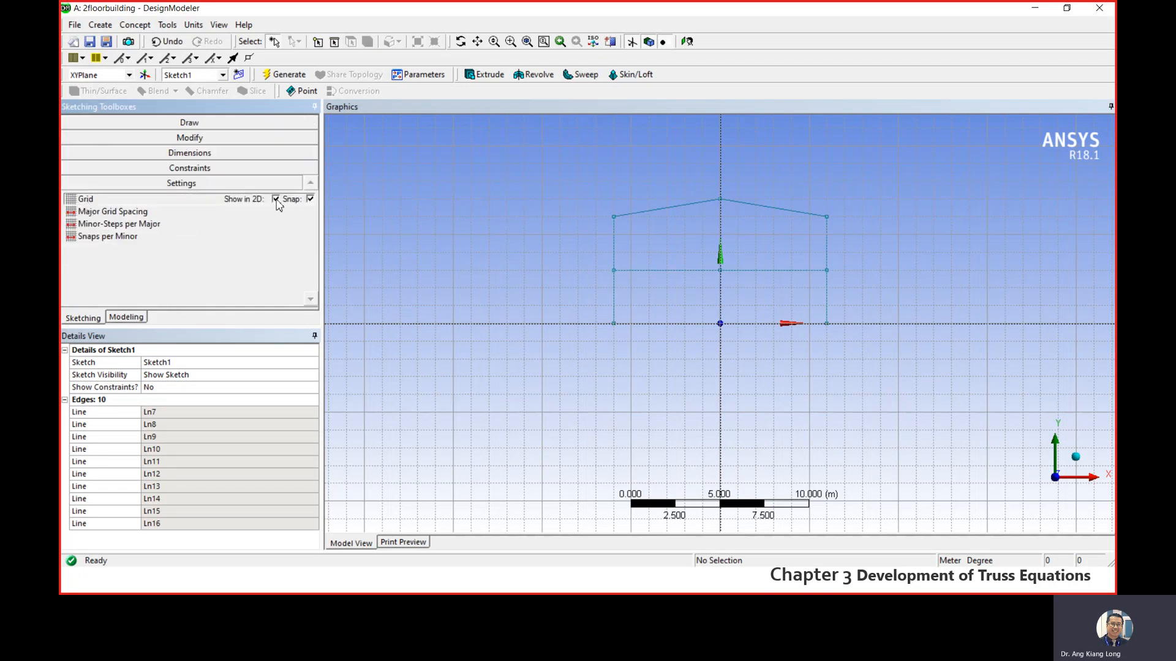
left_click(277, 199)
left_click(132, 317)
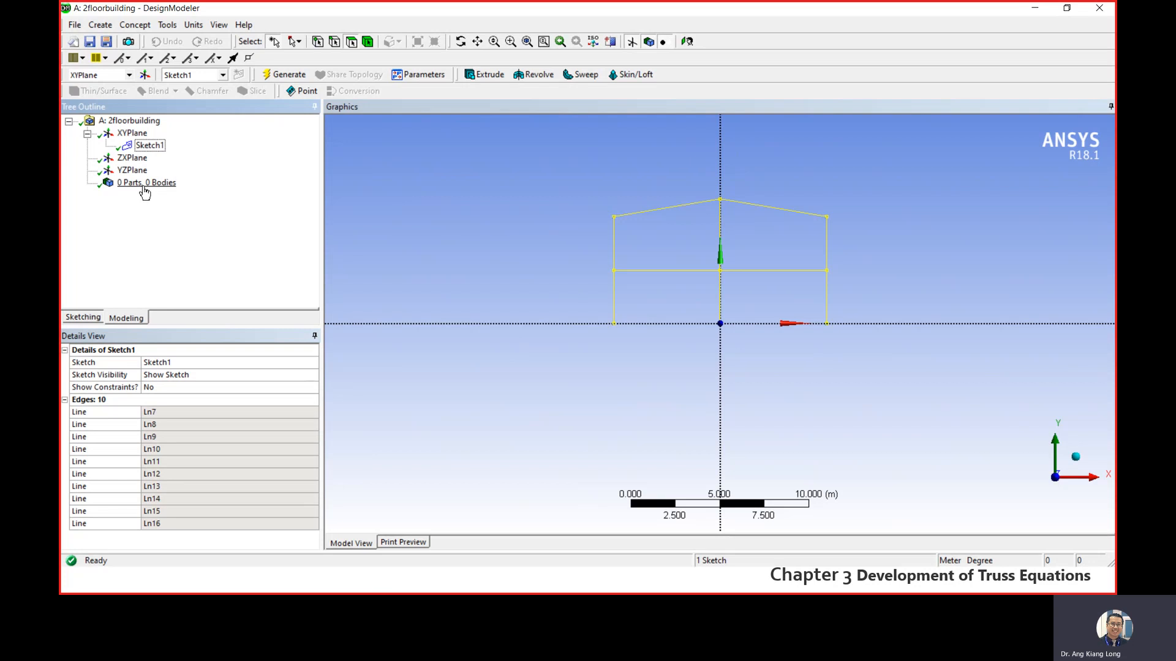
- Generate a line body with Lines From Sketches, using Sketch1 as the base object and Add Material as the operation
left_click(134, 26)
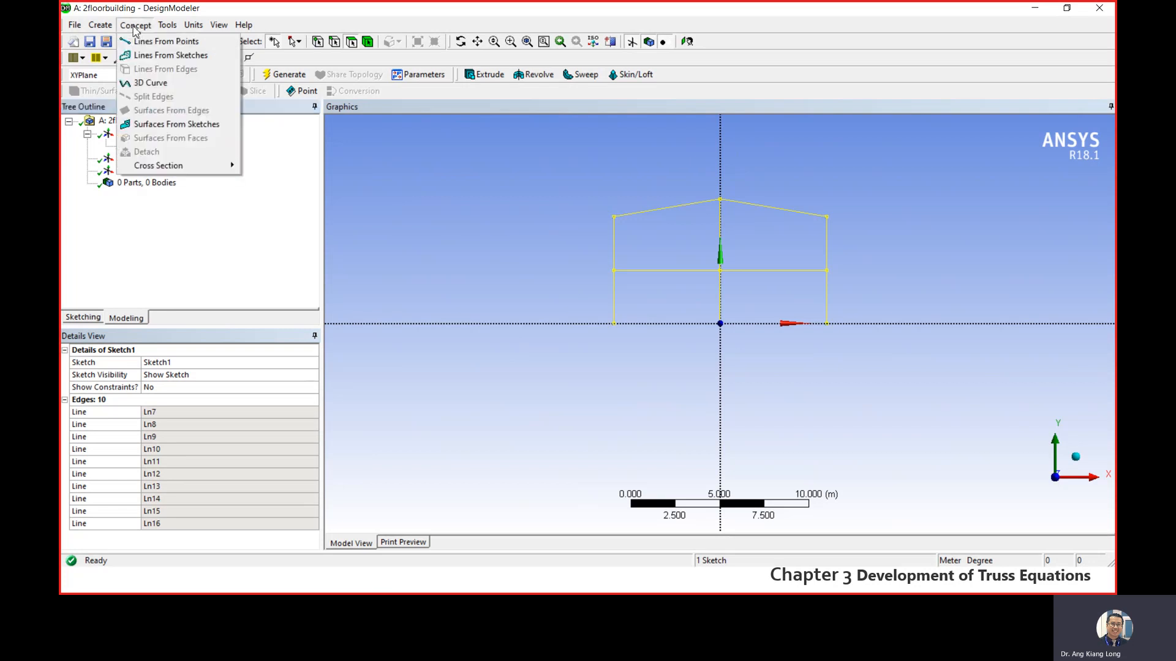
left_click(159, 56)
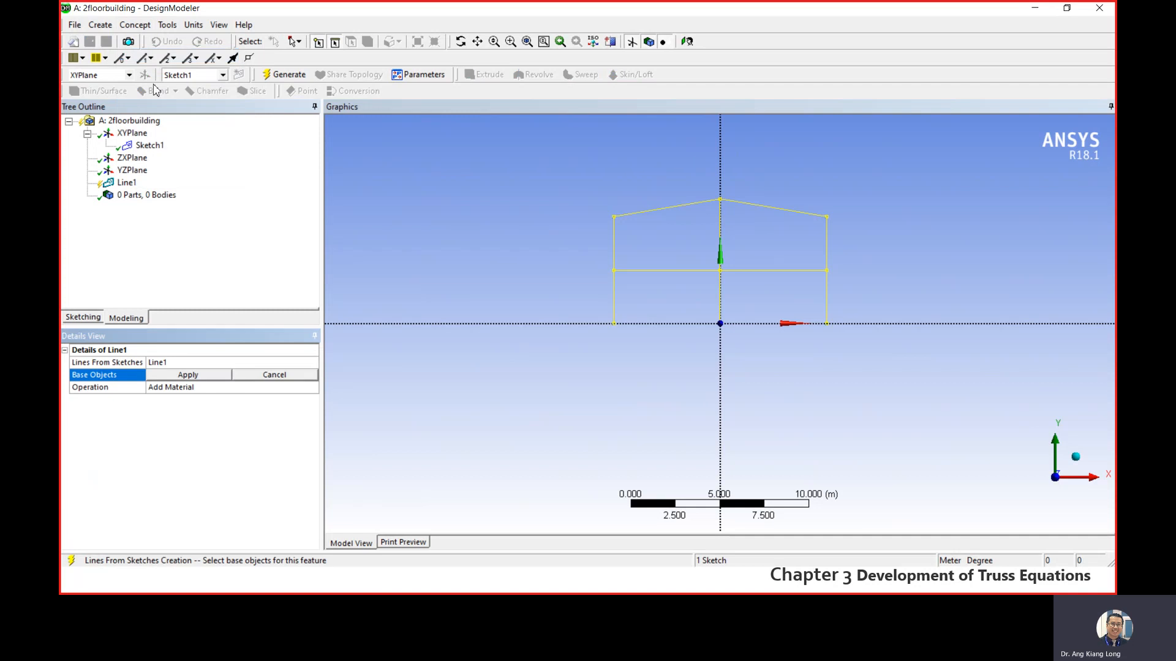
left_click(151, 148)
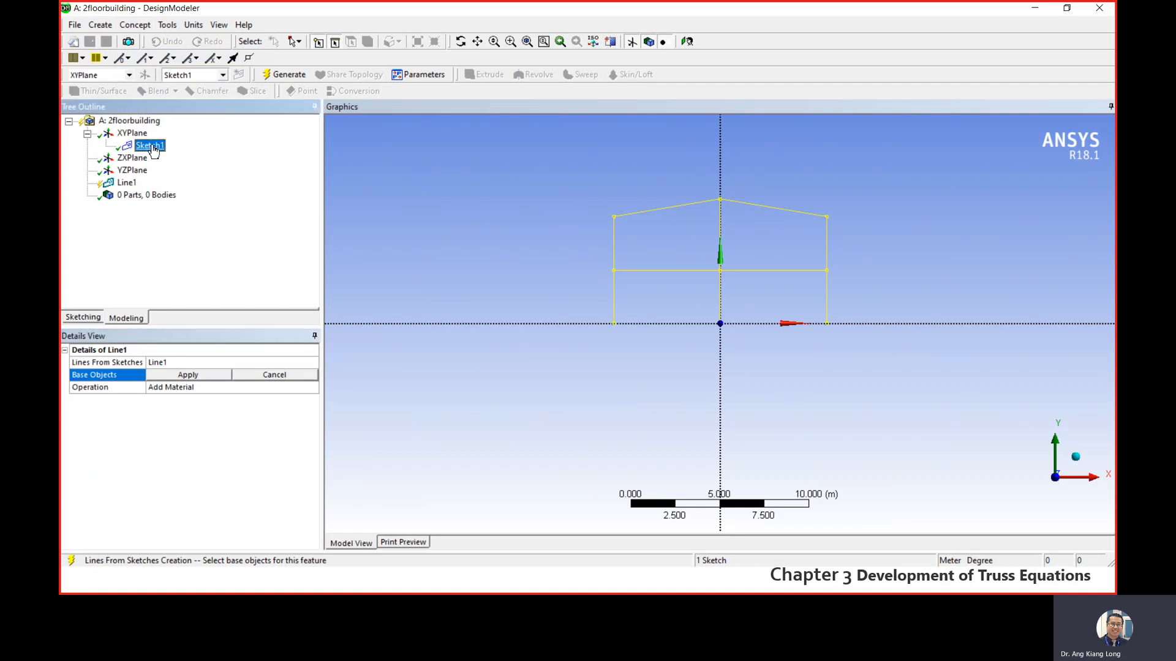
left_click(200, 378)
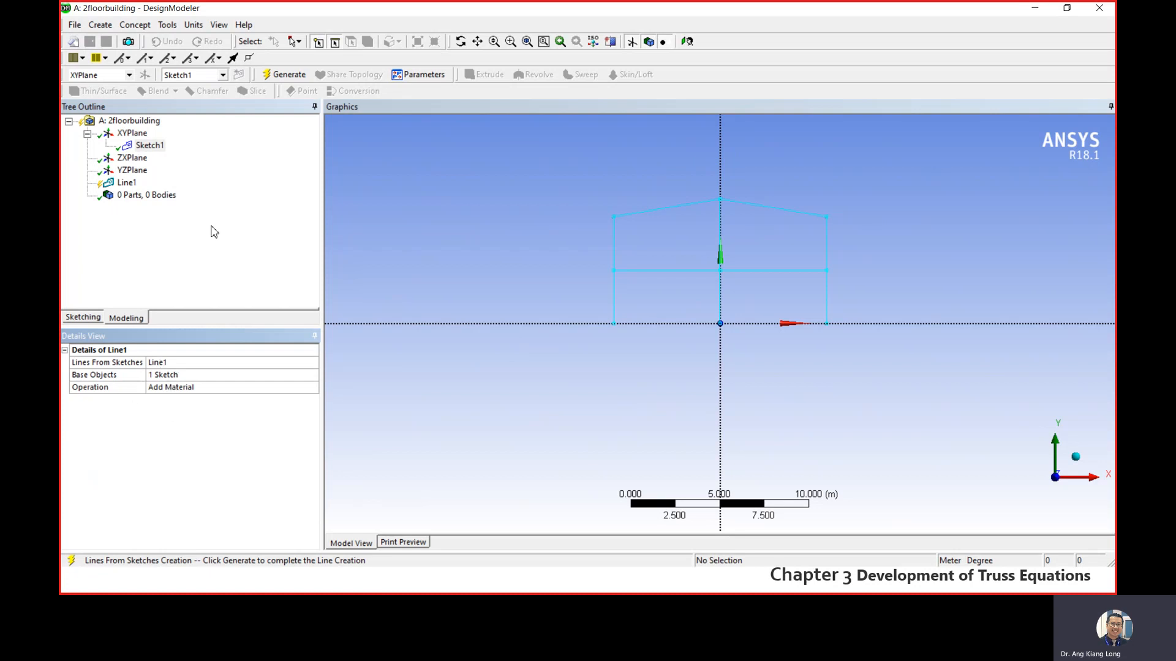
left_click(289, 76)
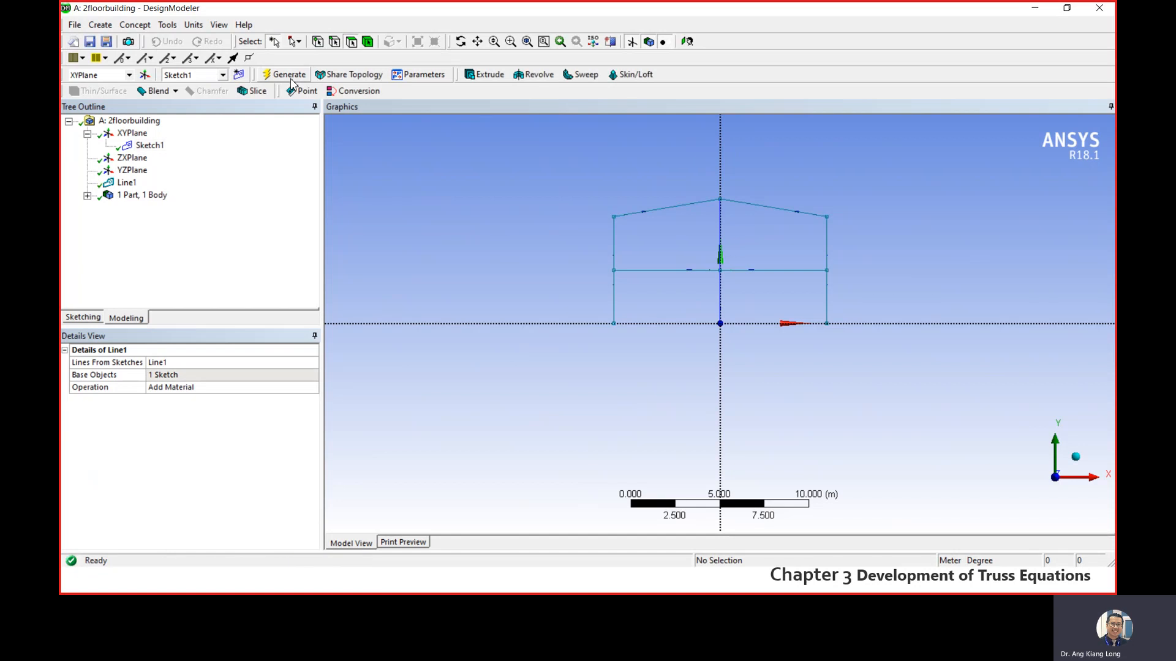
- Select the new line body and examine its details and shape in isometric view
left_click(88, 196)
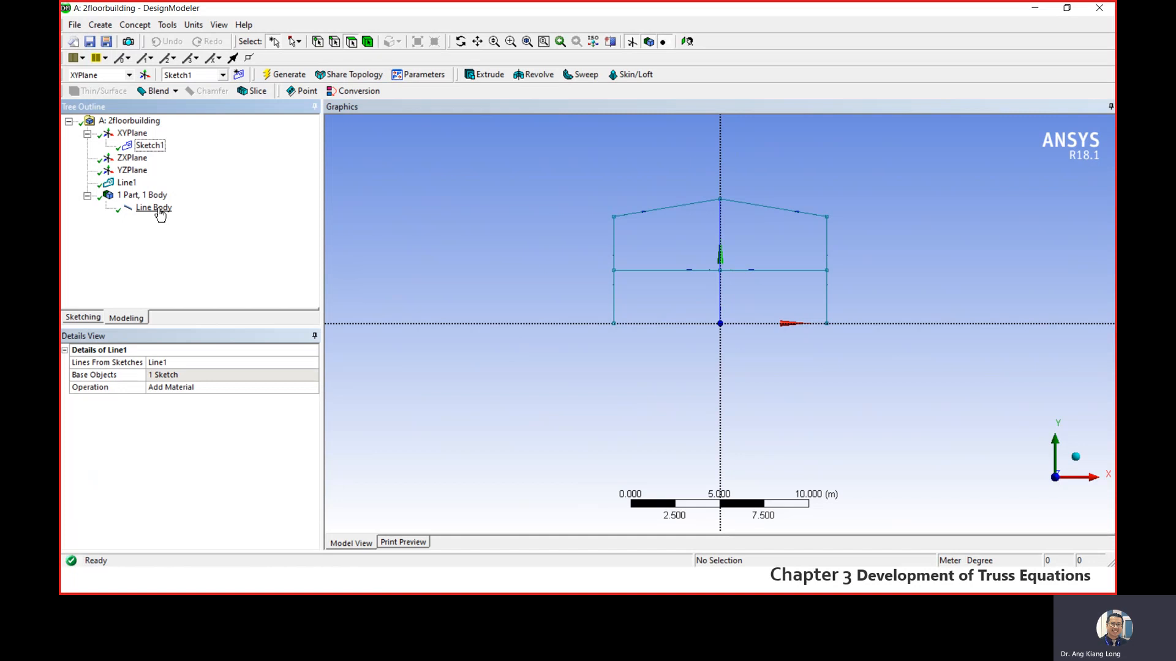
left_click(156, 208)
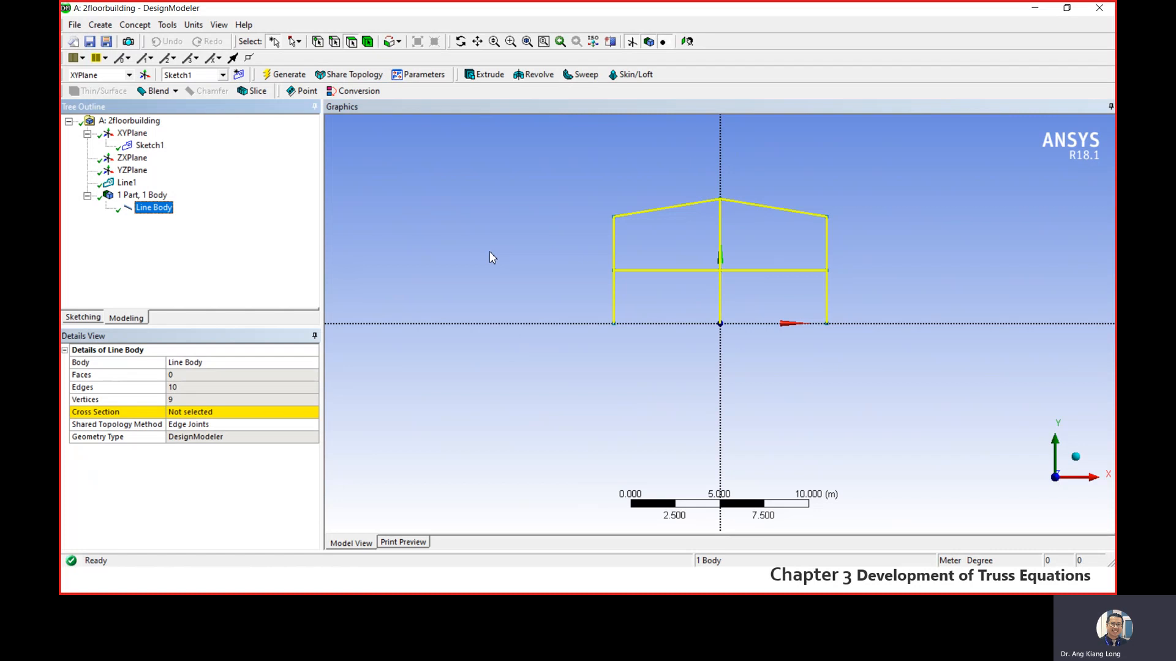
left_click(1077, 463)
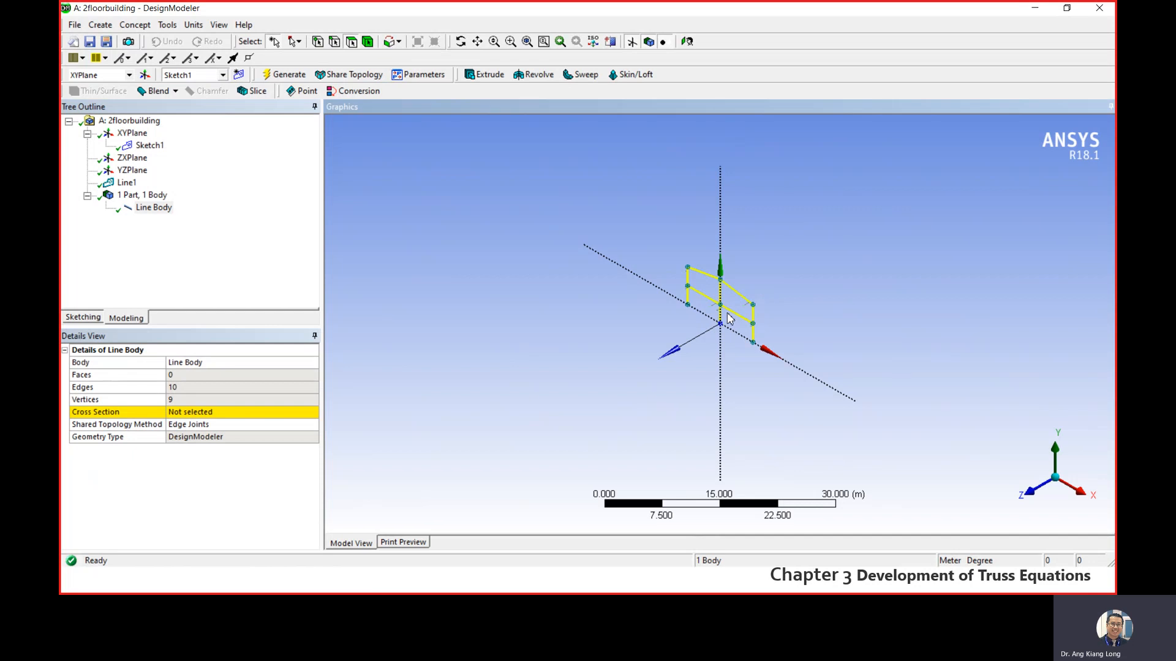
scroll(727, 314, "down", 3)
scroll(725, 314, "up", 7)
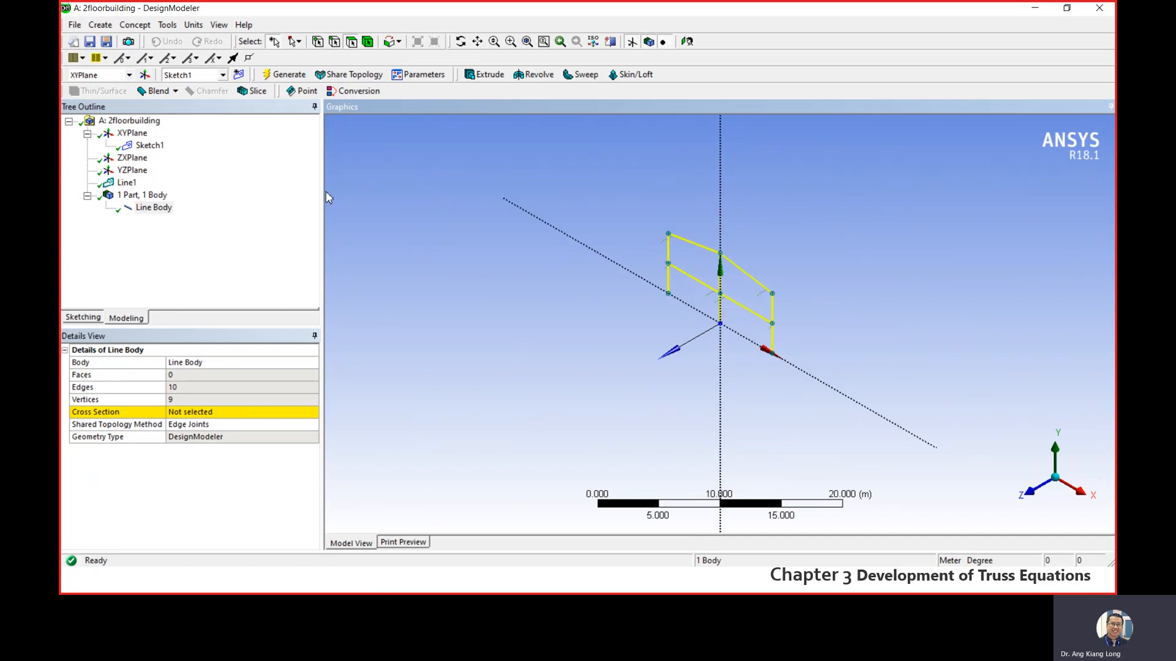
left_click(246, 211)
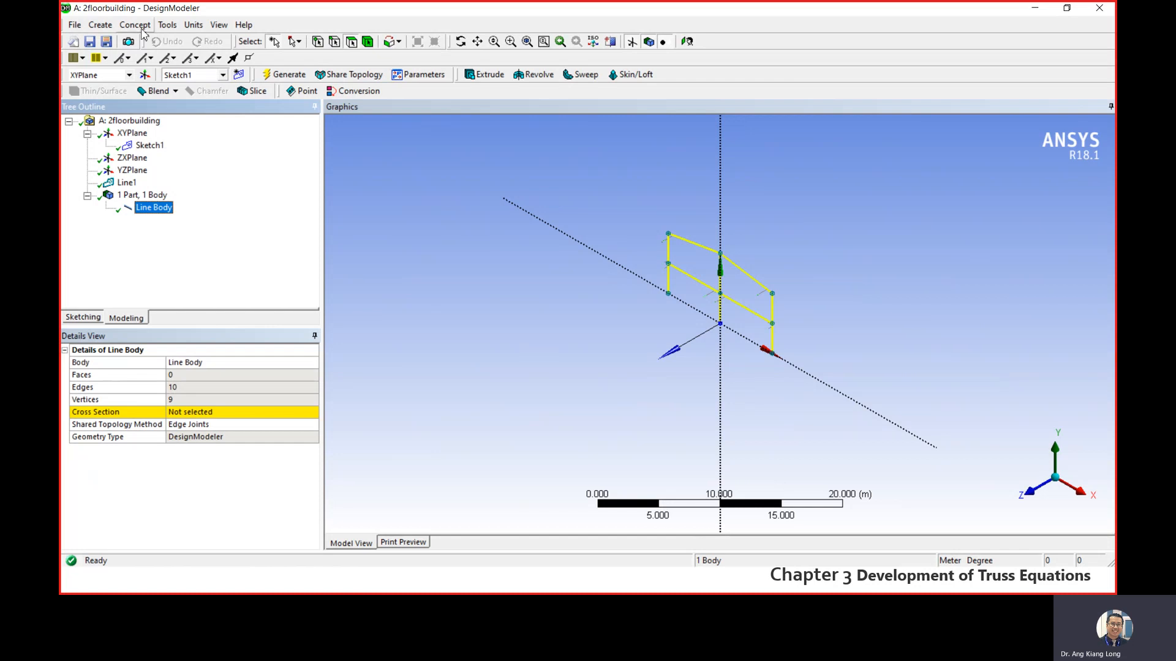
- Start a Body Operation feature with the line body selected, leaving its type as Sew
left_click(102, 26)
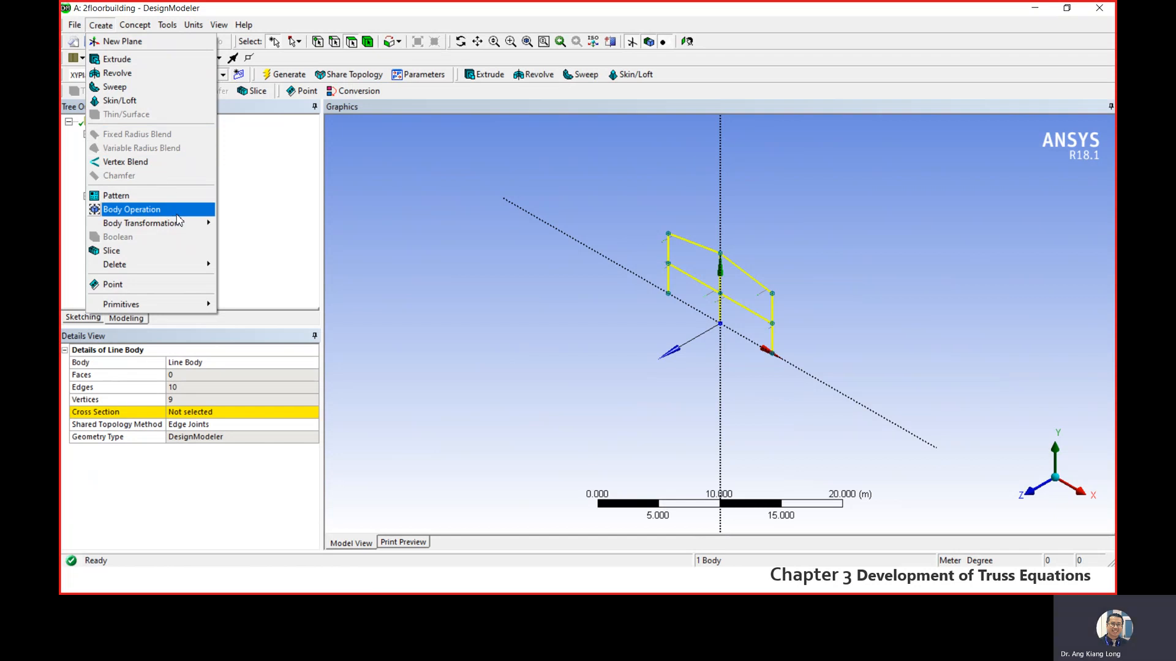
mouse_move(192, 228)
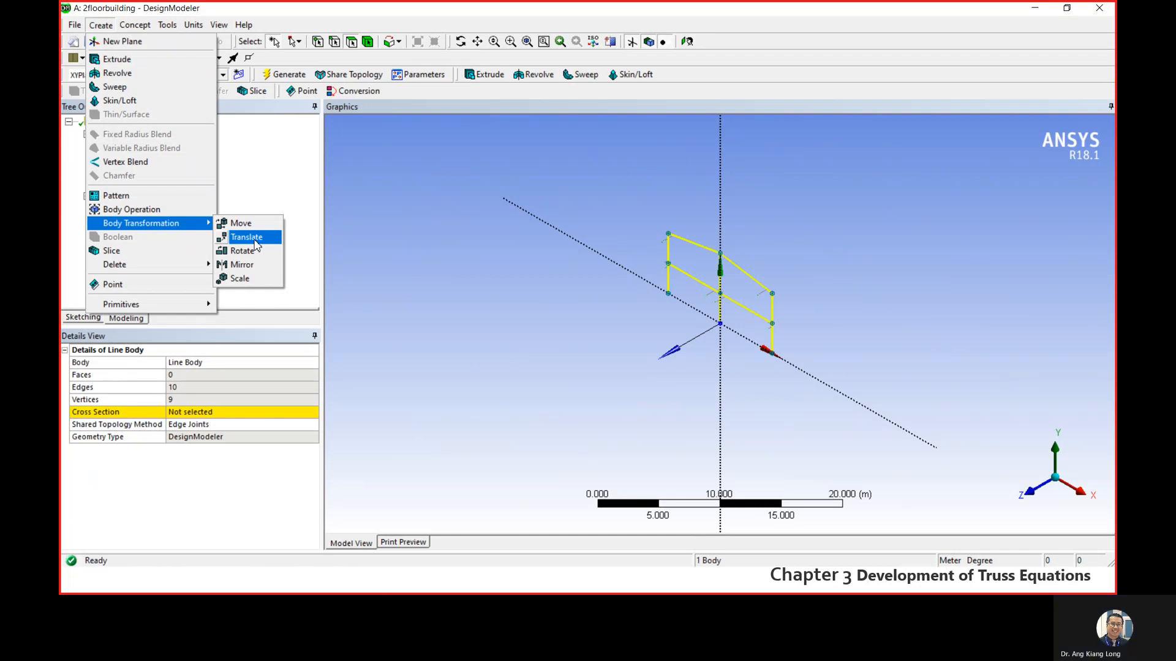
left_click(139, 212)
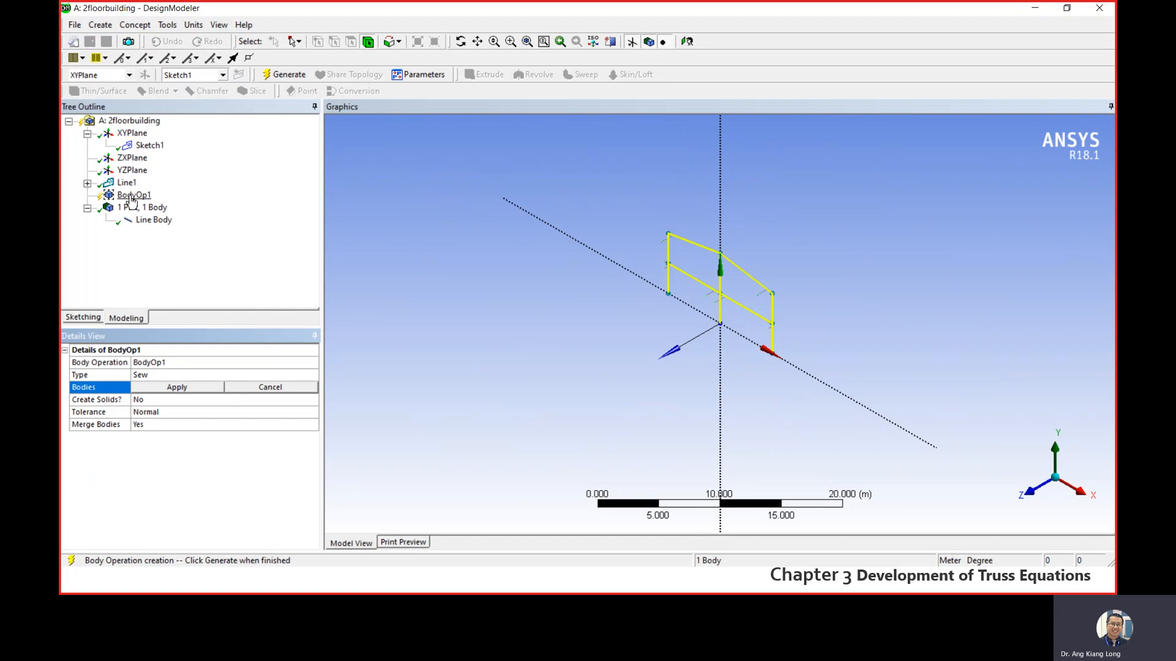
right_click(130, 196)
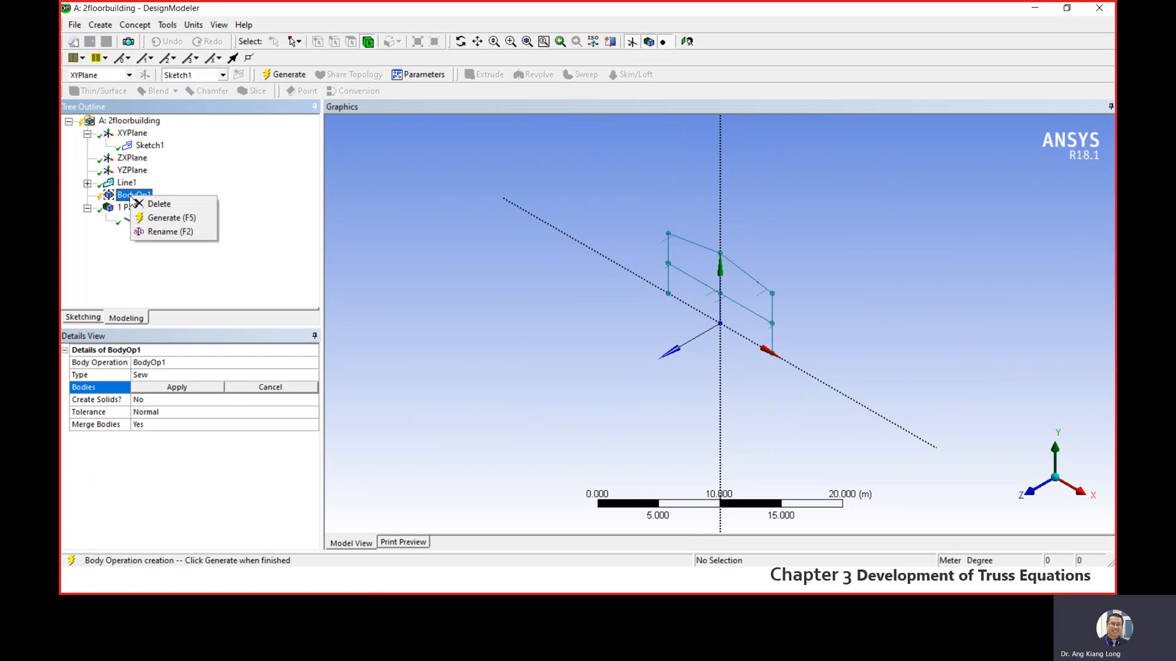
left_click(200, 189)
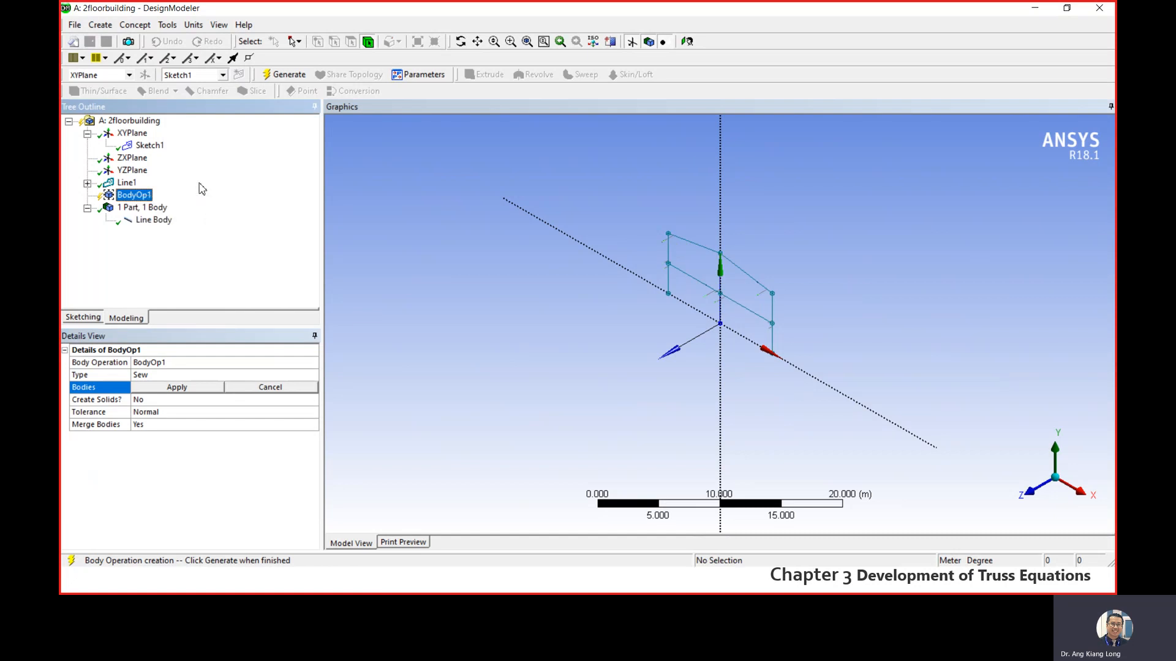
left_click(133, 26)
left_click(133, 26)
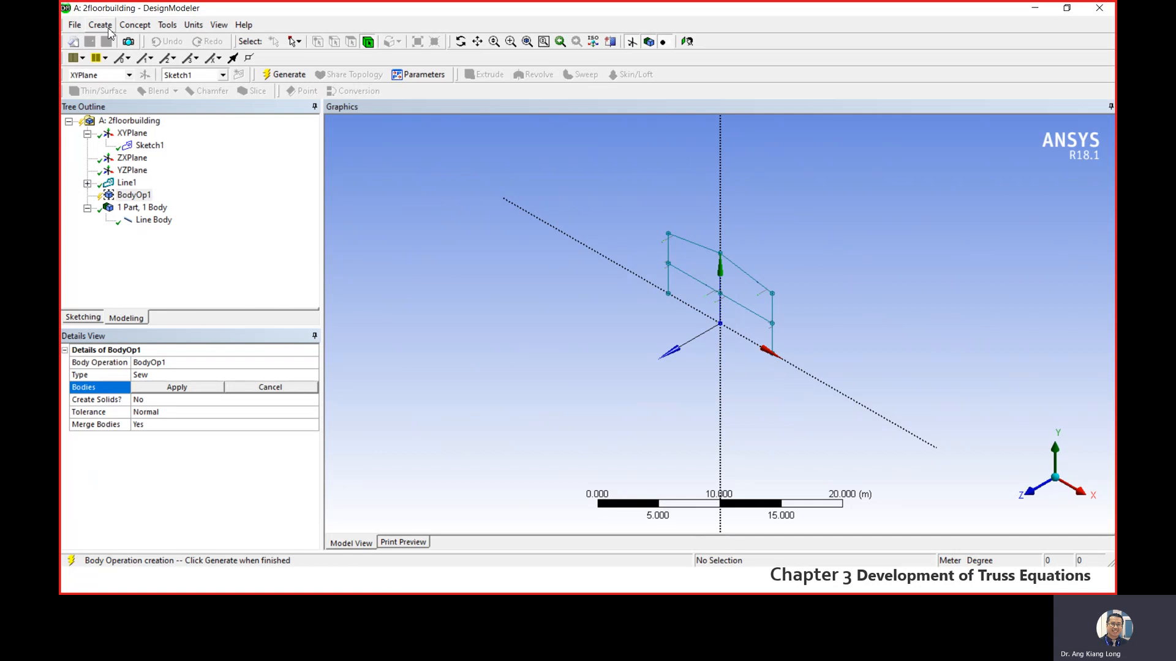
left_click(107, 29)
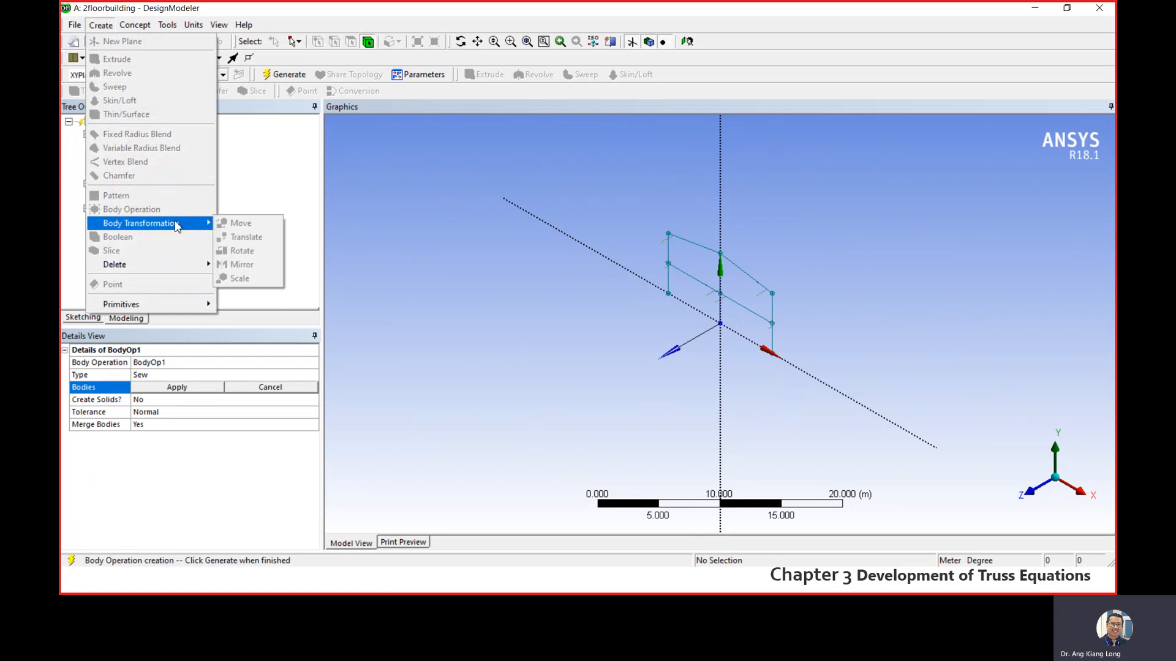
left_click(278, 190)
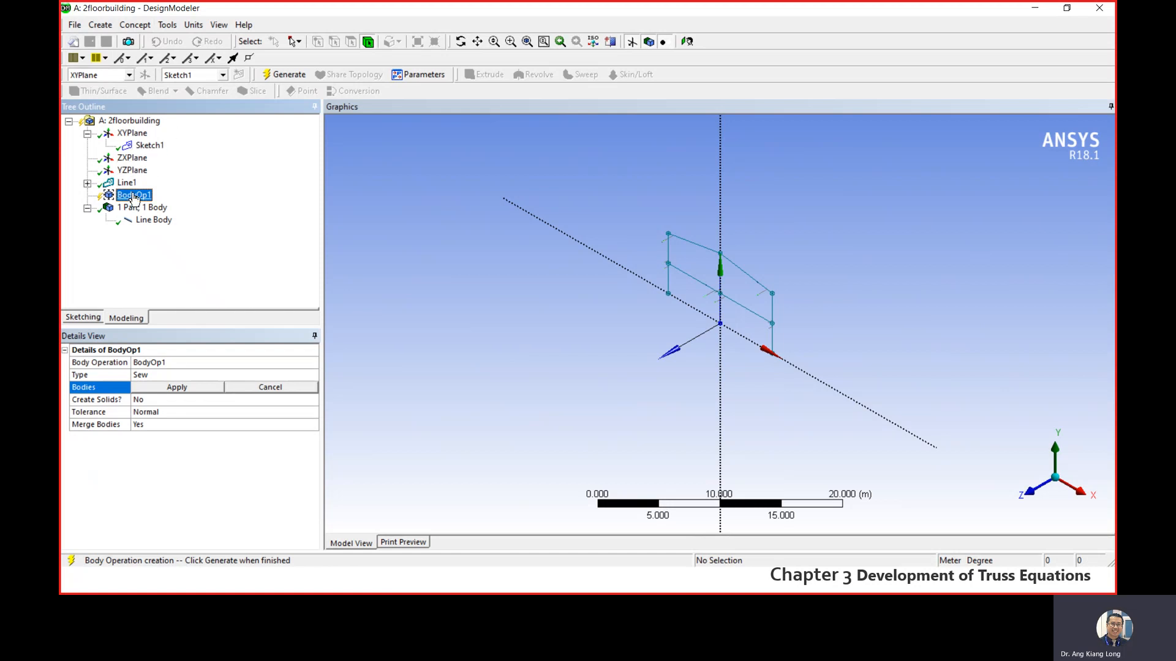
left_click(99, 25)
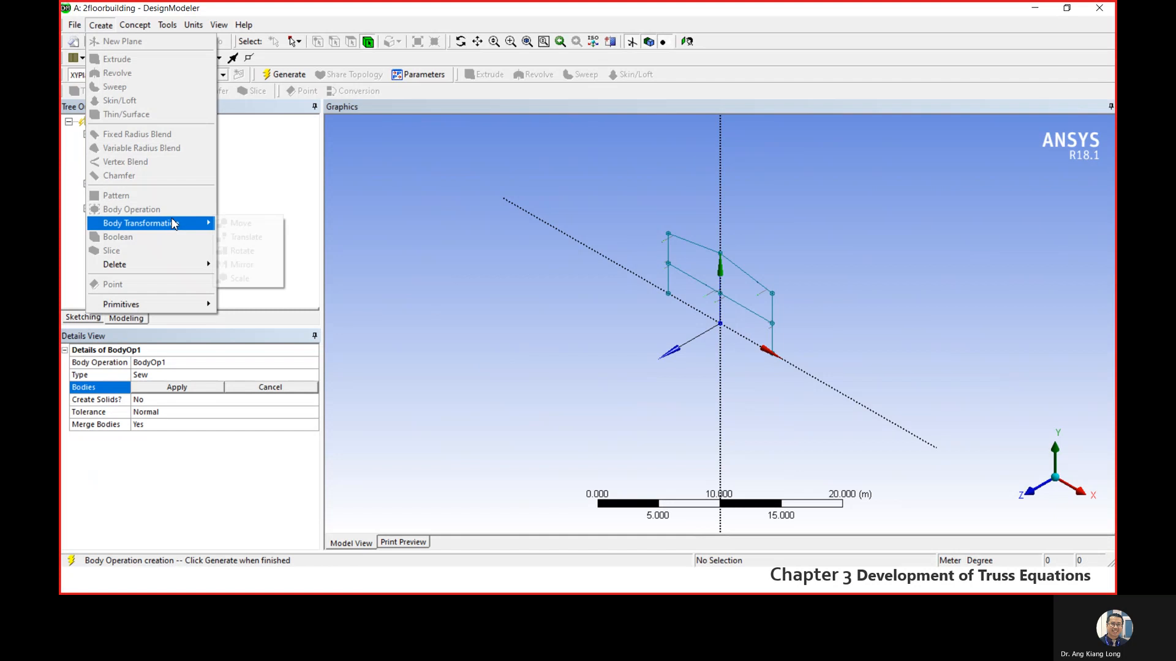
left_click(253, 193)
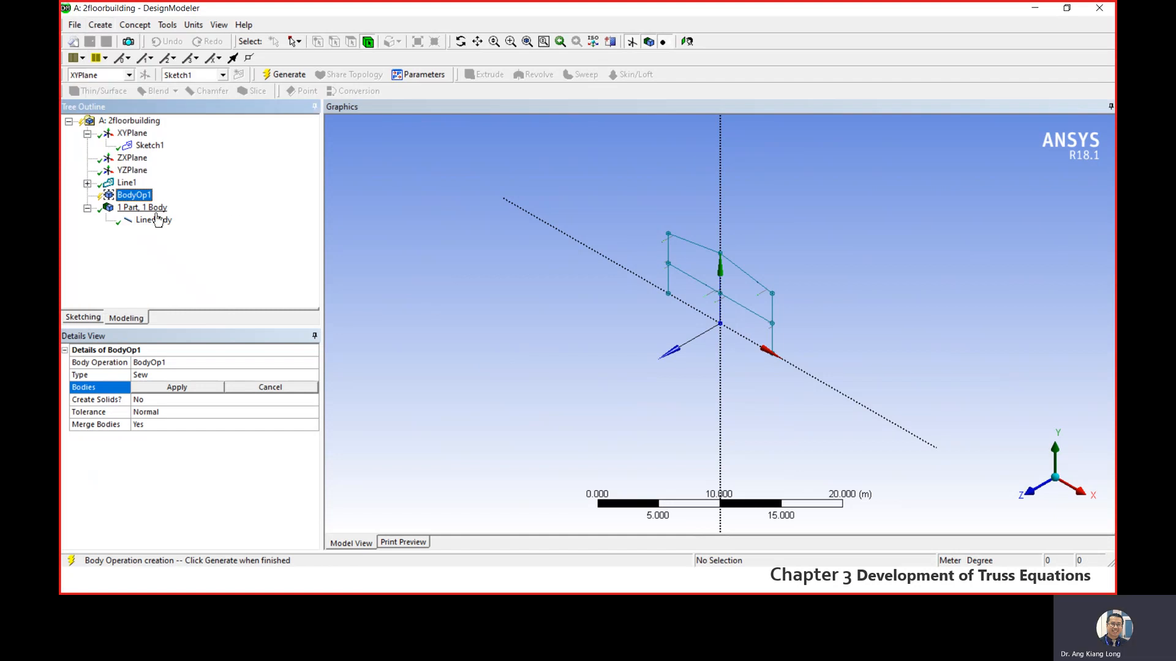
- Delete the unfinished Body Operation feature from the model tree and confirm its removal
right_click(136, 197)
left_click(164, 208)
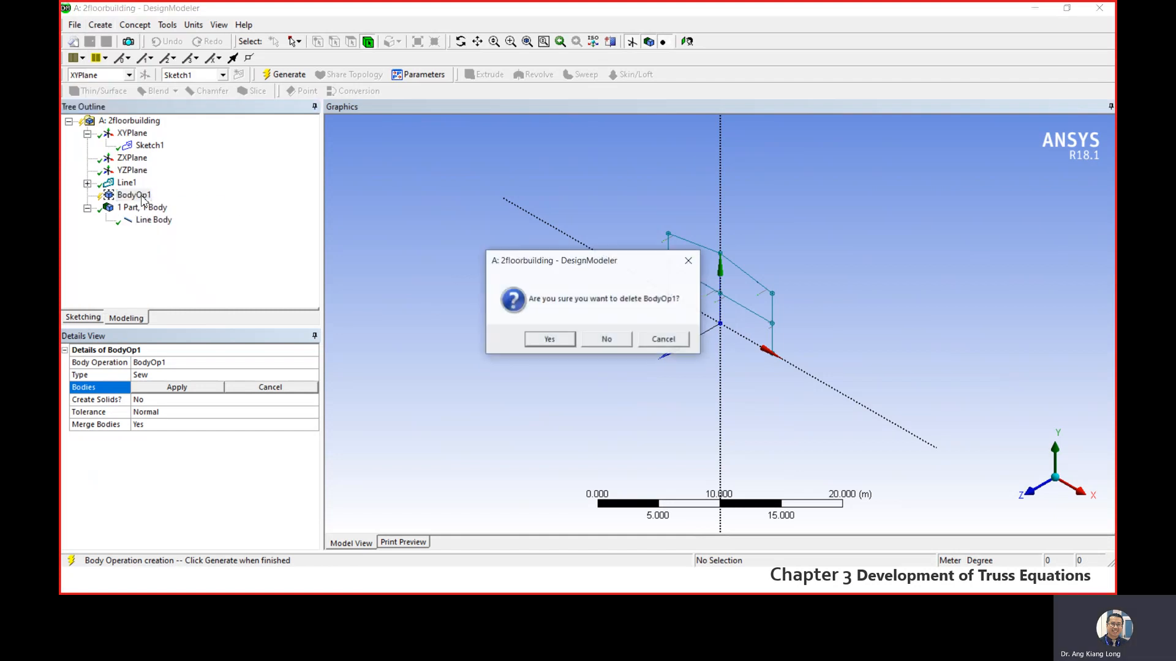
left_click(549, 340)
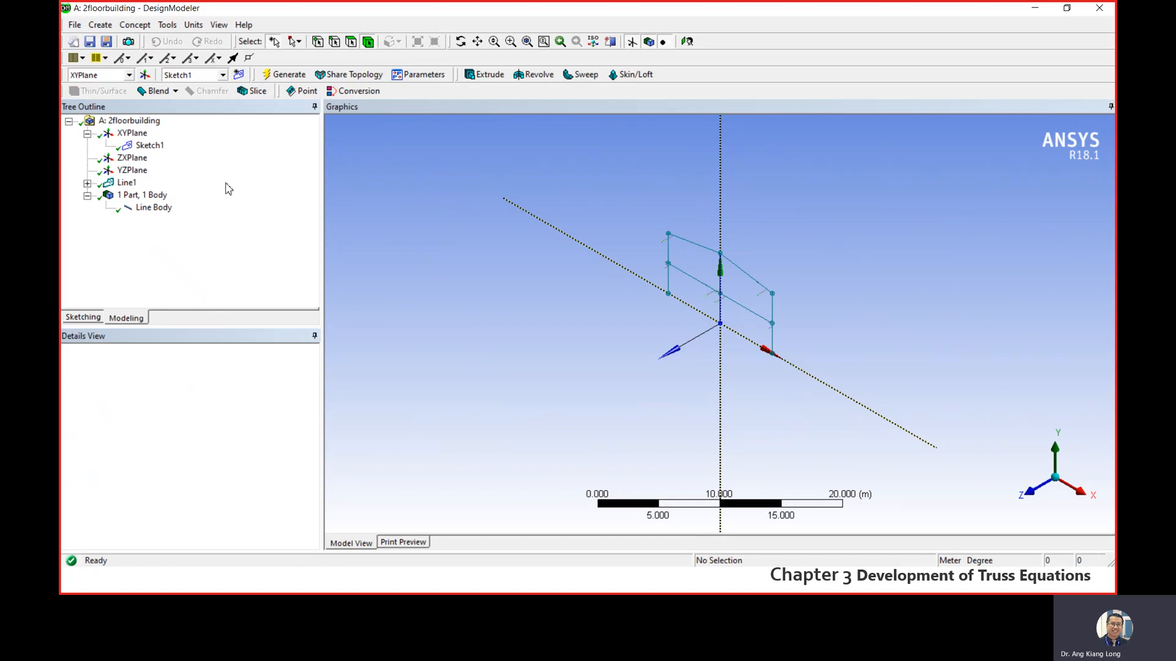
- Create a Translate body transformation for the line body, with its direction defined by Coordinates
left_click(100, 24)
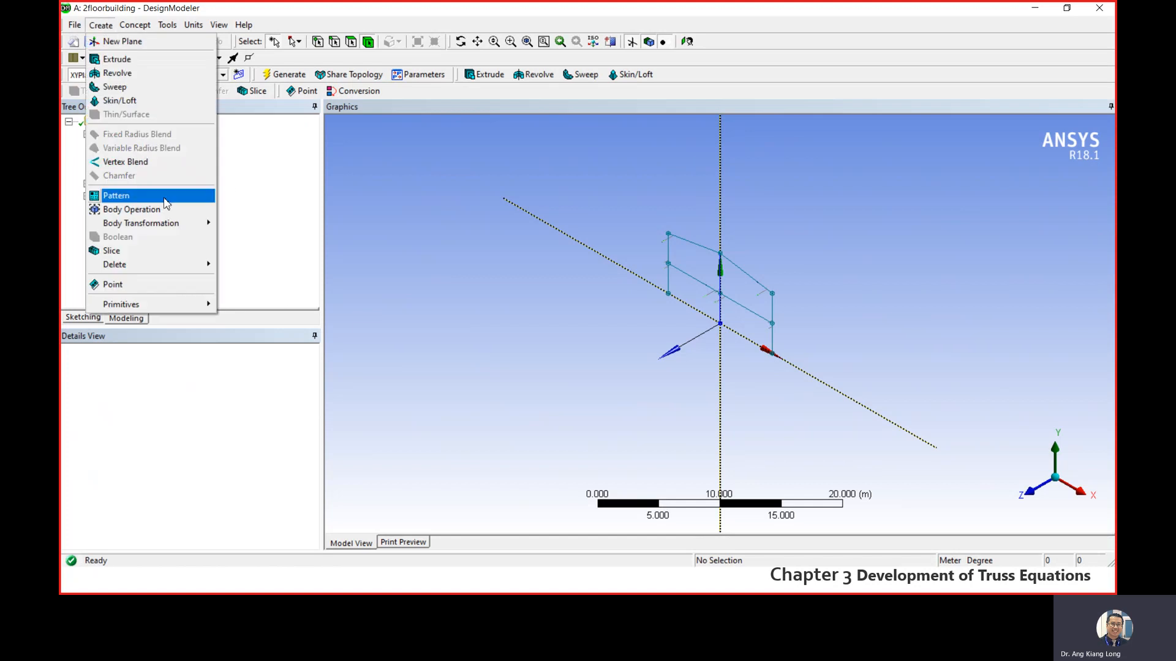
mouse_move(174, 224)
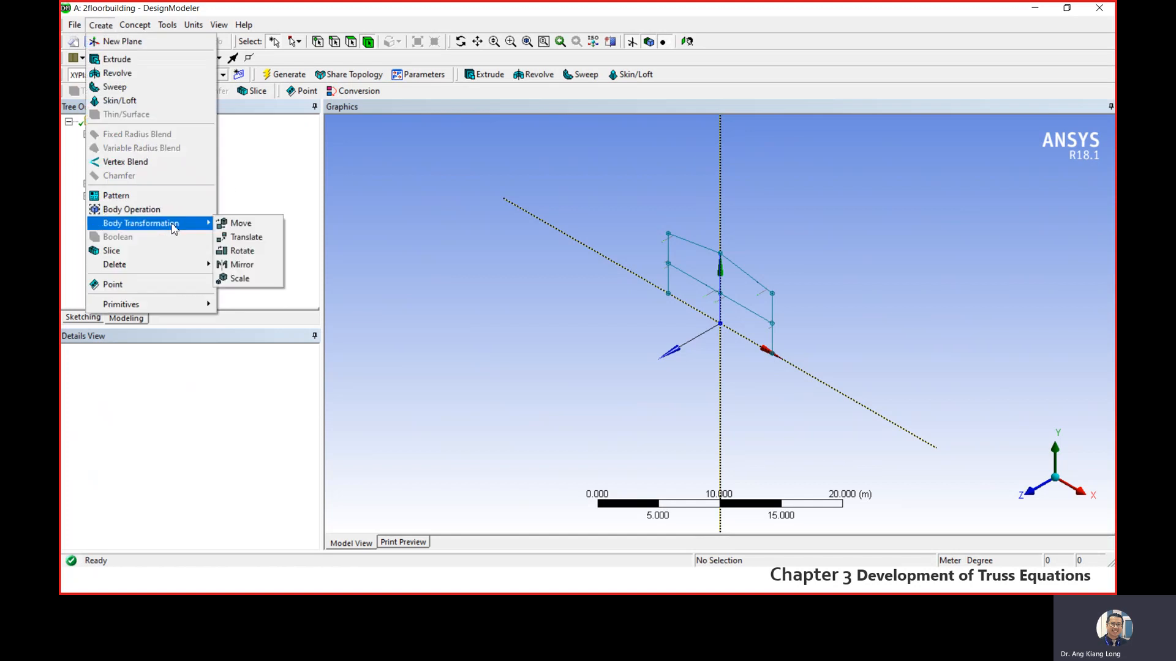
left_click(247, 237)
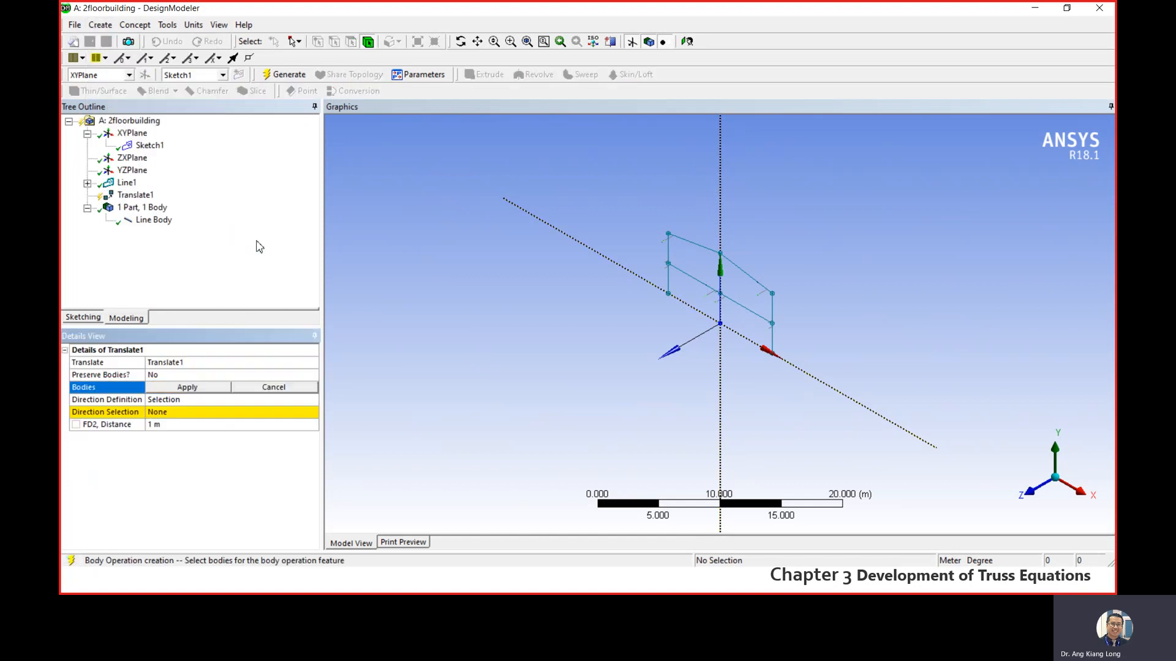
left_click(154, 221)
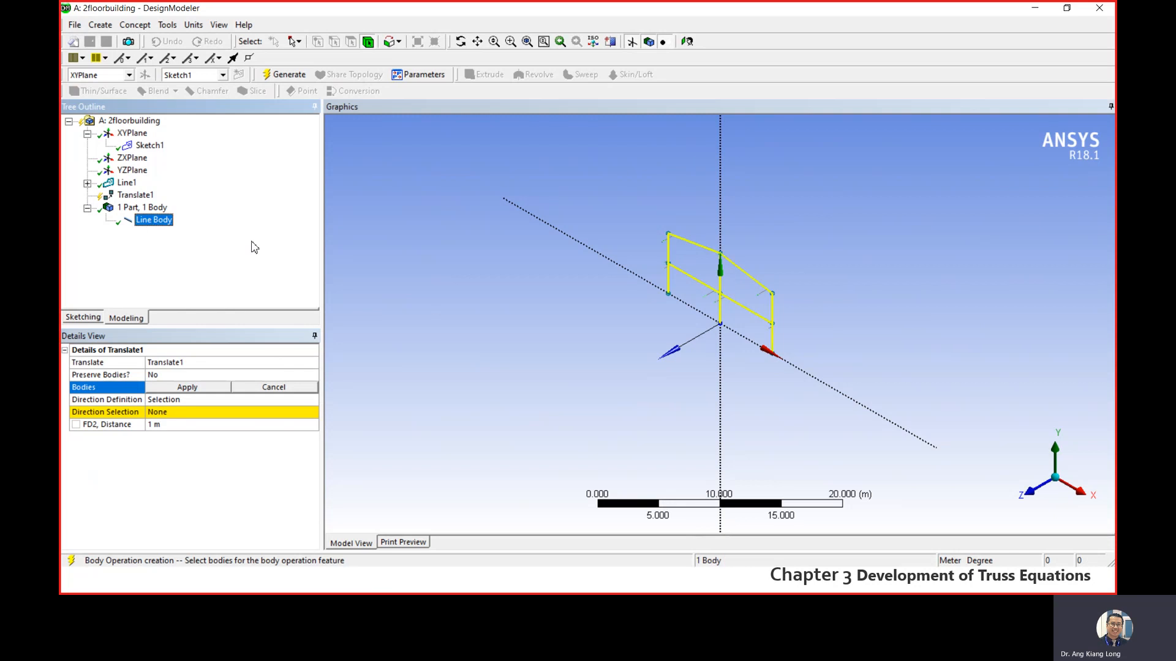
left_click(187, 391)
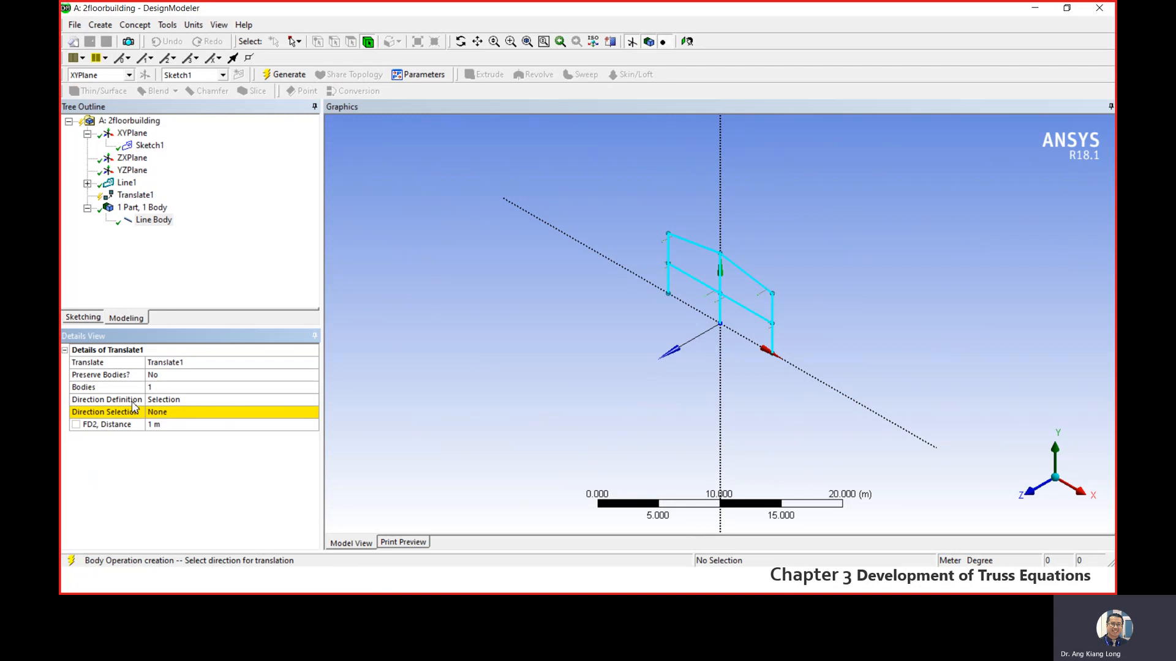
left_click(262, 401)
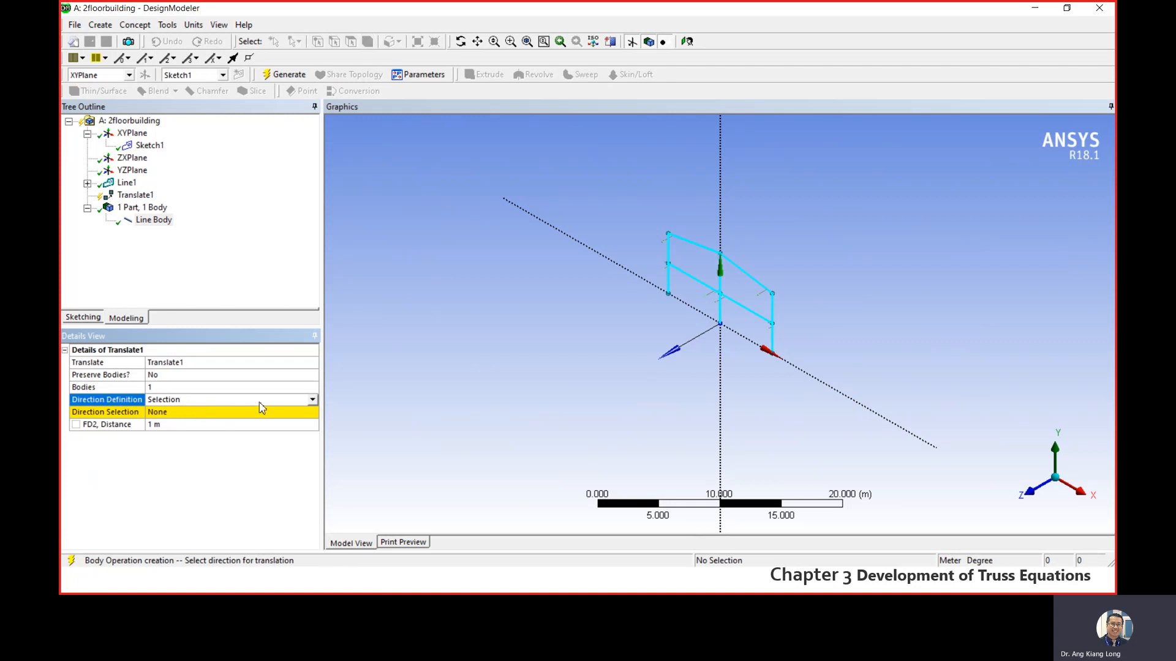
left_click(313, 400)
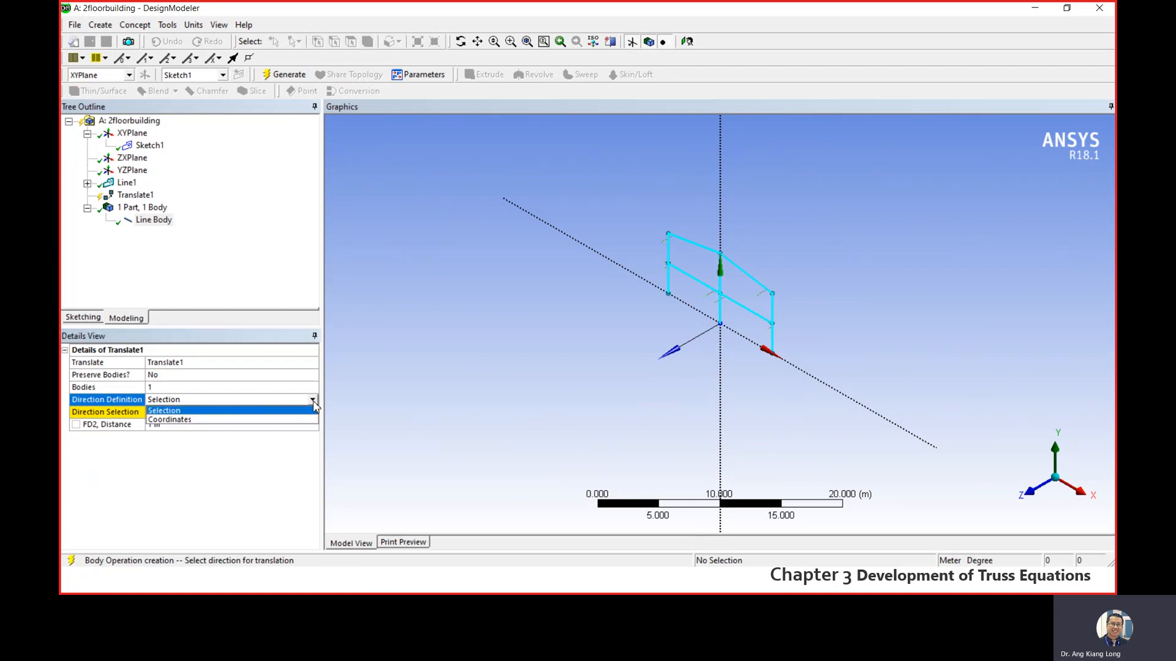
left_click(258, 419)
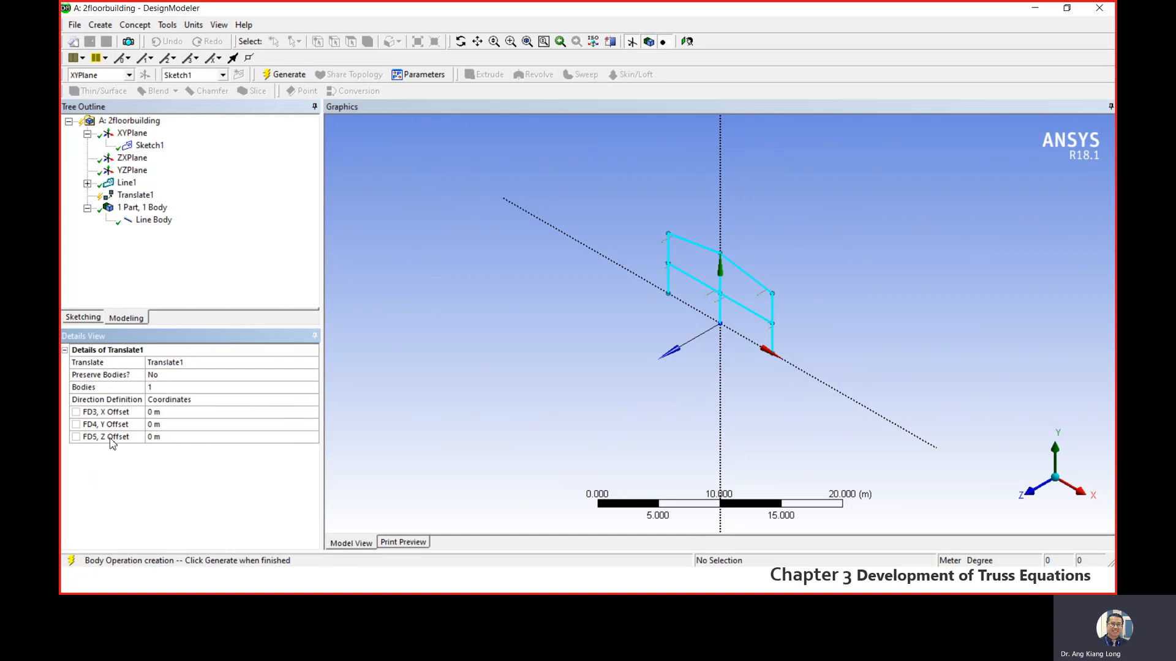
- Set the translation's Z offset to -6 m, preserve the original body, and generate the copied frame
left_click(179, 438)
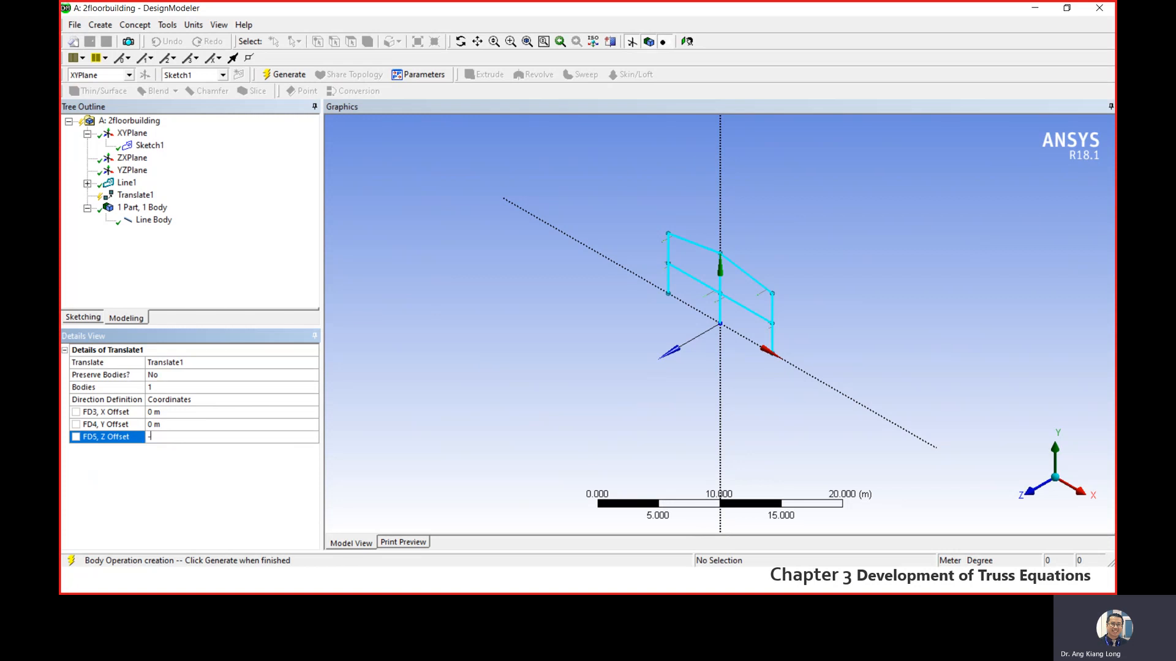
type("-6")
key("Return")
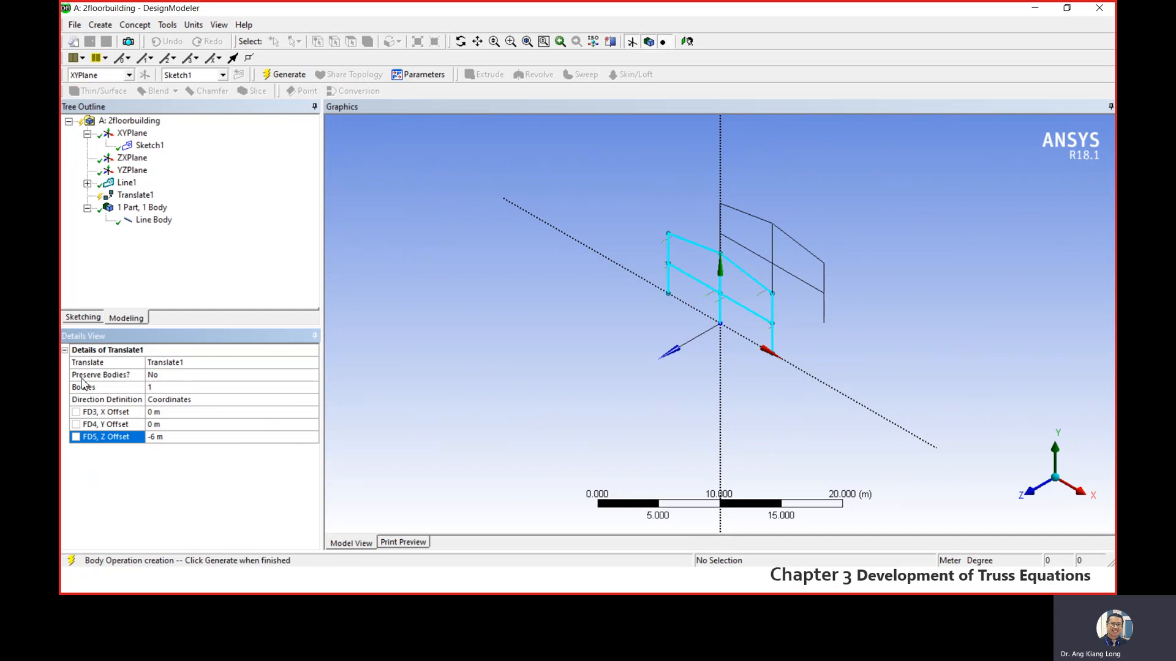
left_click(171, 375)
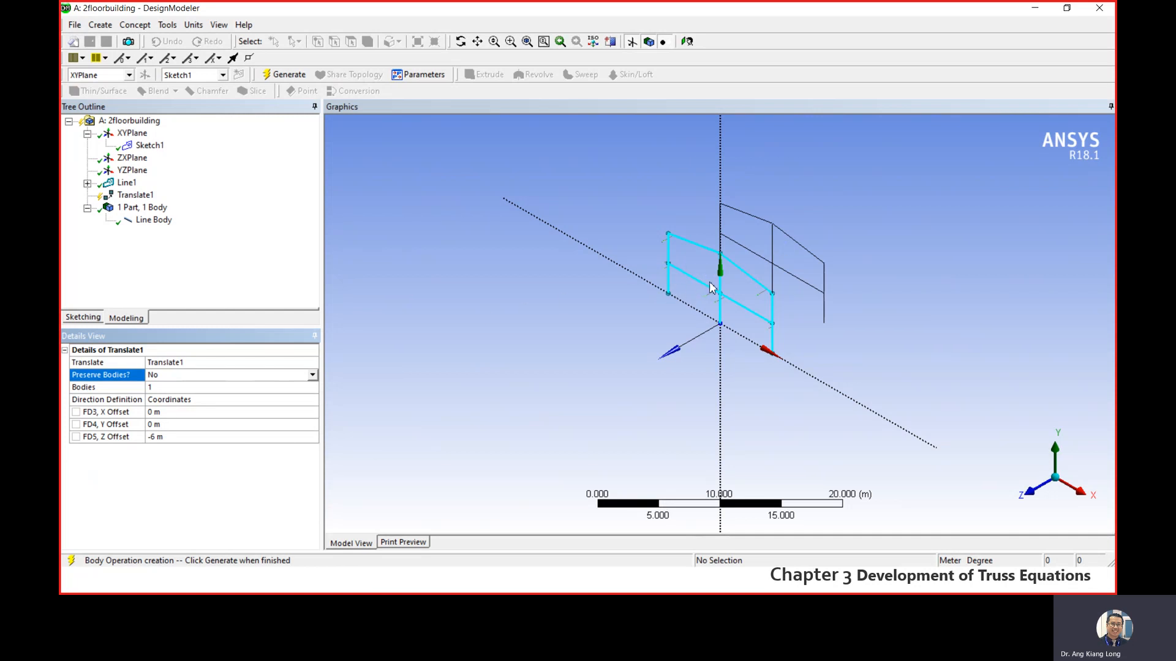
left_click(308, 376)
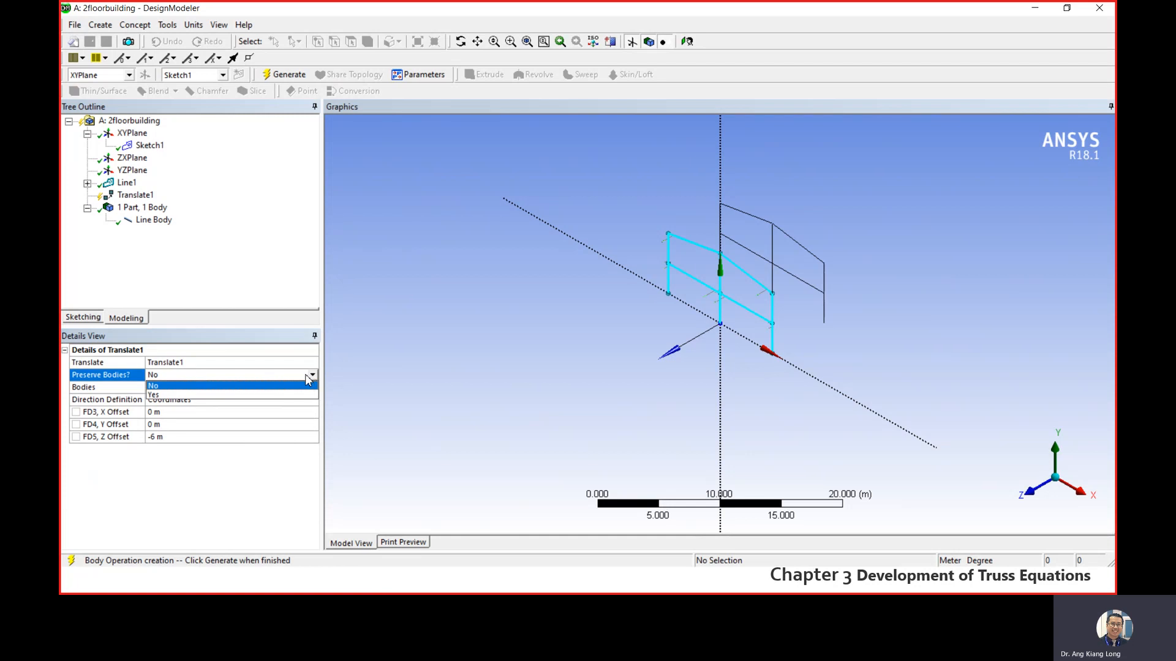
left_click(254, 395)
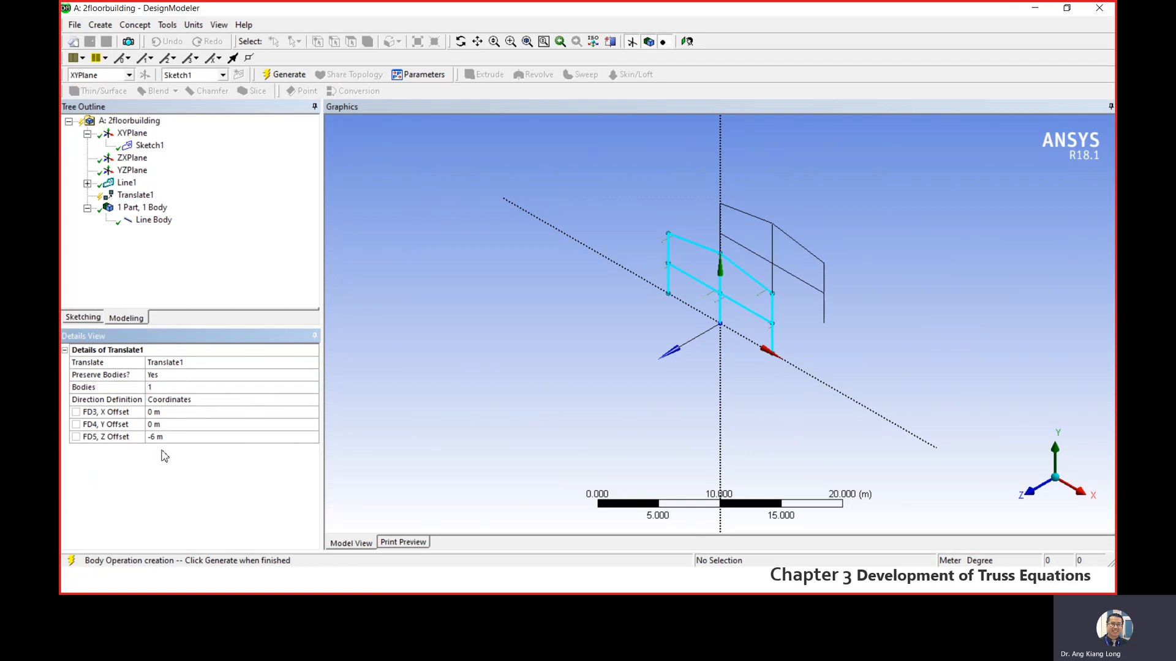
left_click(284, 75)
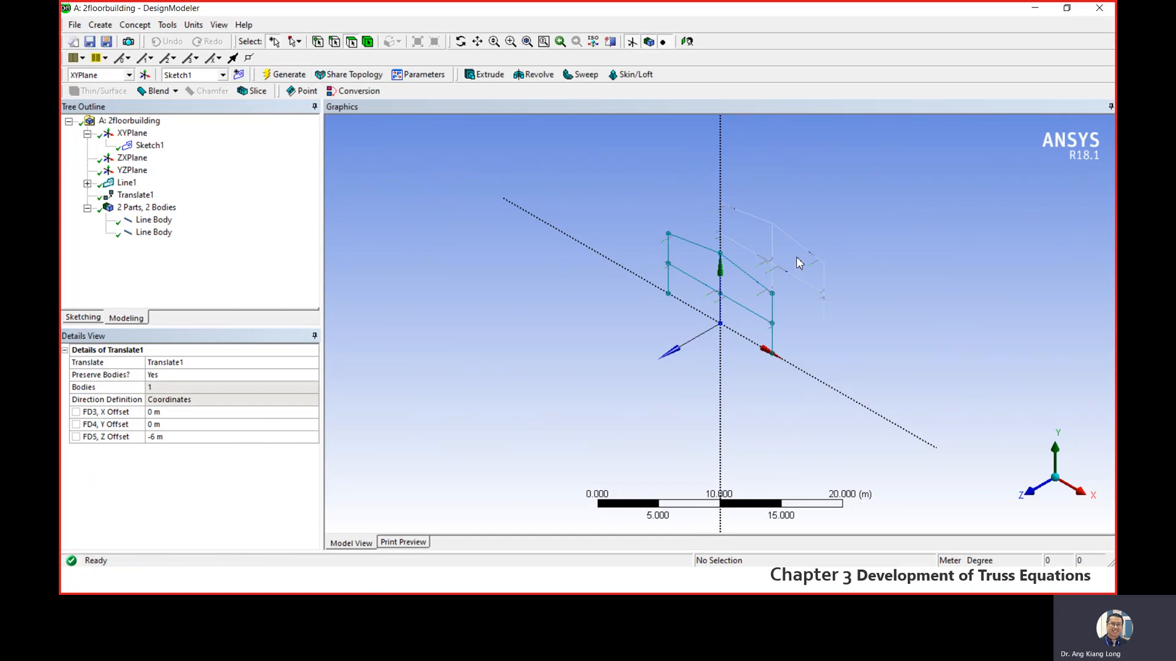
- Examine the original and translated line bodies by highlighting each one in turn
scroll(800, 266, "up", 5)
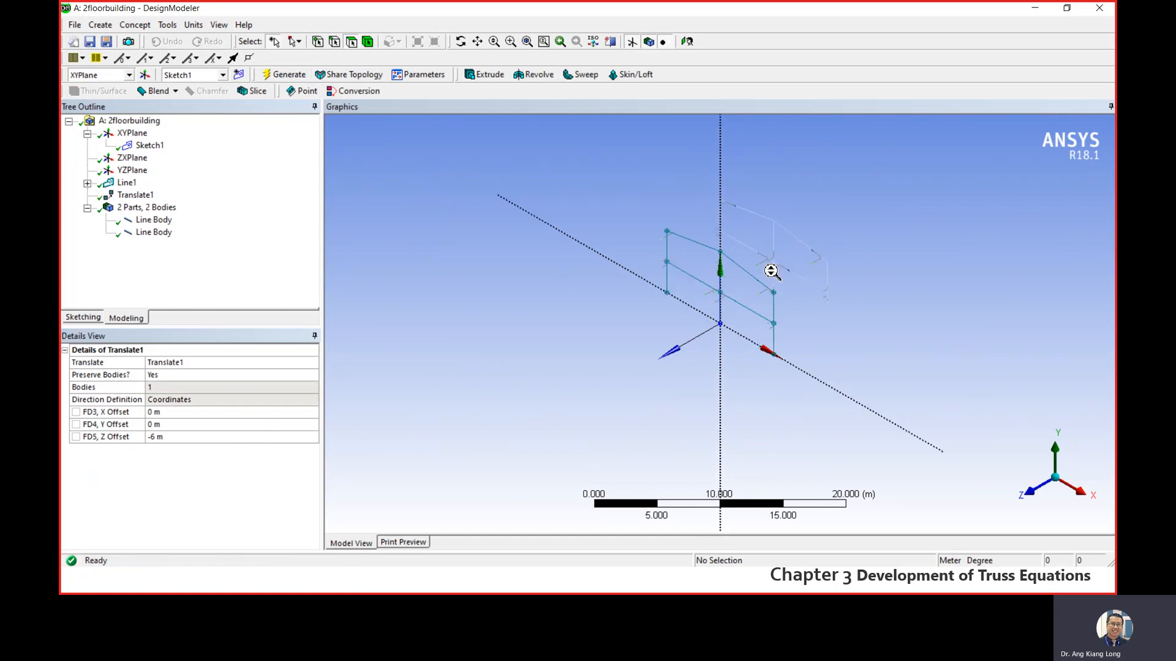
scroll(862, 229, "down", 2)
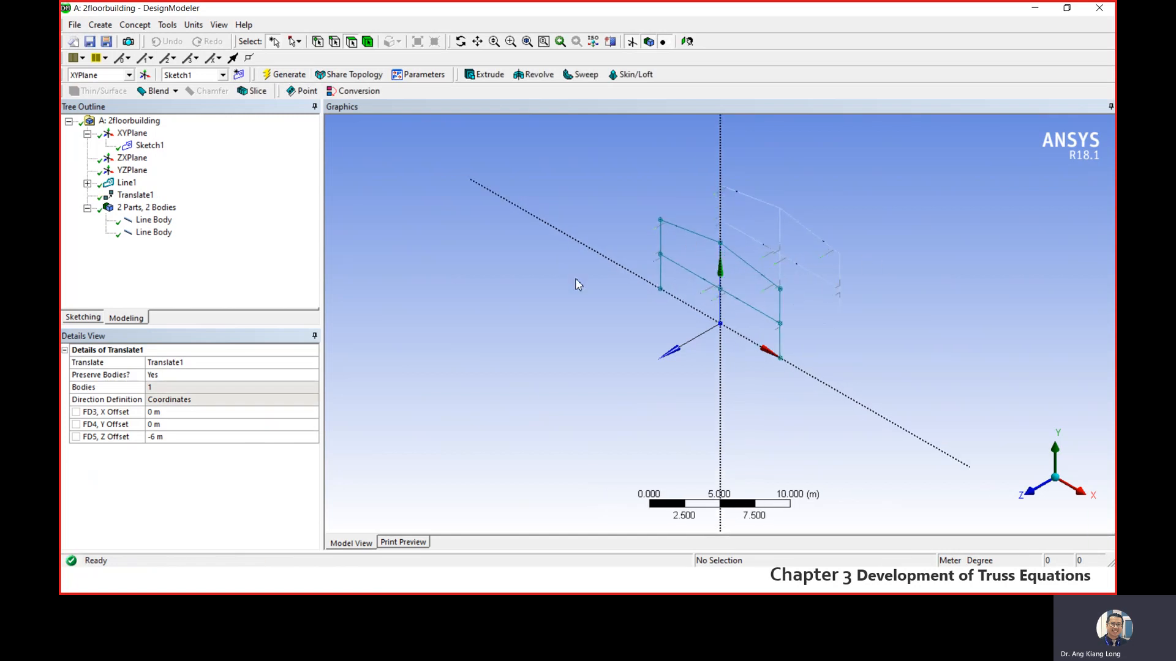
left_click(156, 232)
left_click(154, 220)
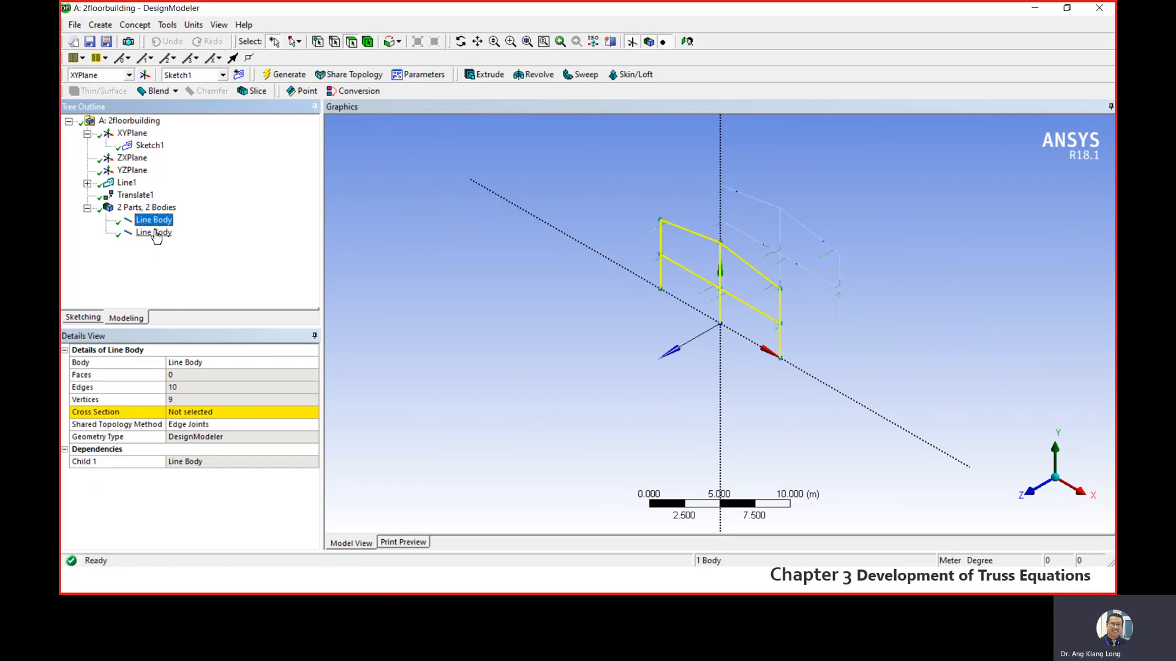
left_click(158, 233)
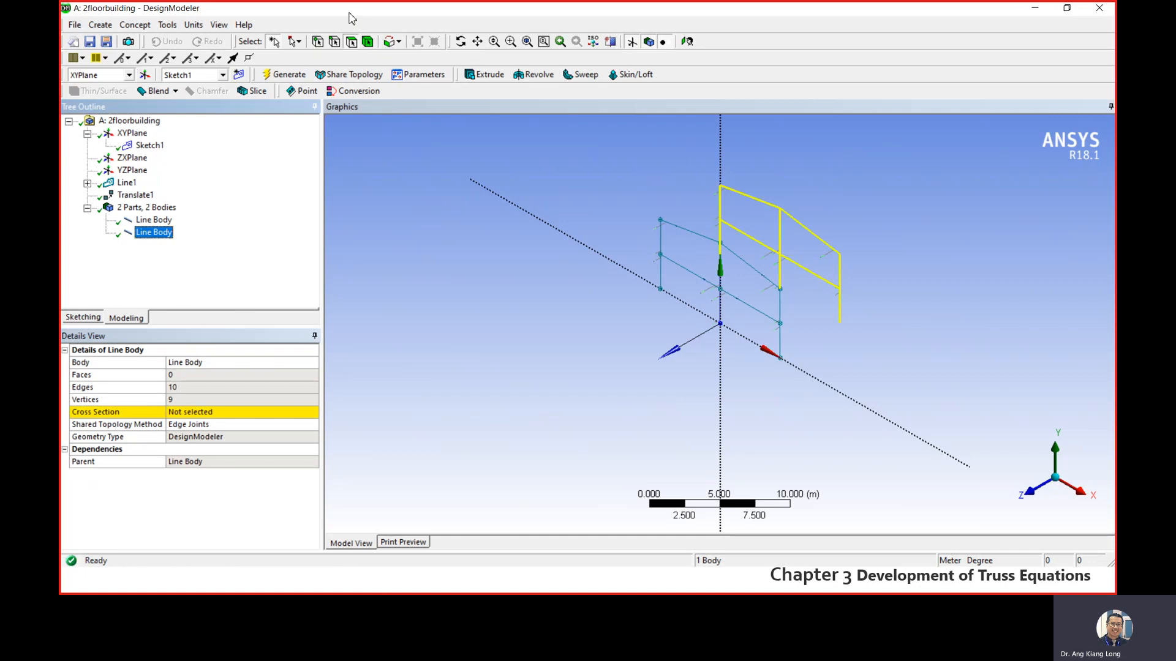
- Start a Lines From Points feature and join the left eave points of the original and copied frames with a segment
left_click(135, 27)
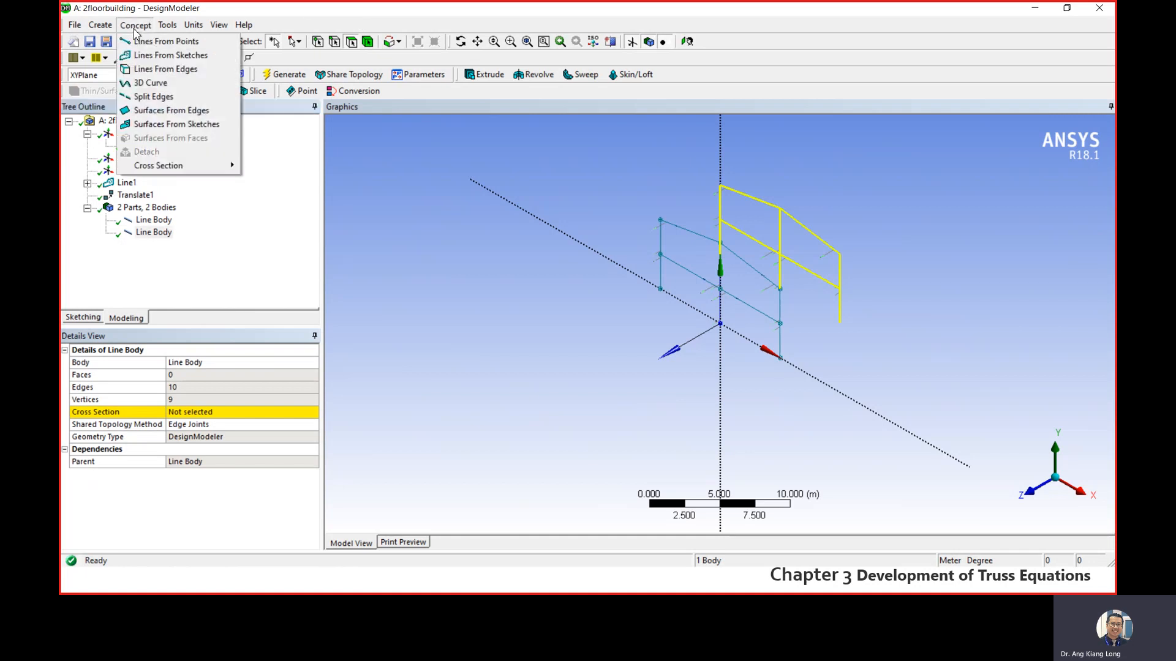
left_click(174, 43)
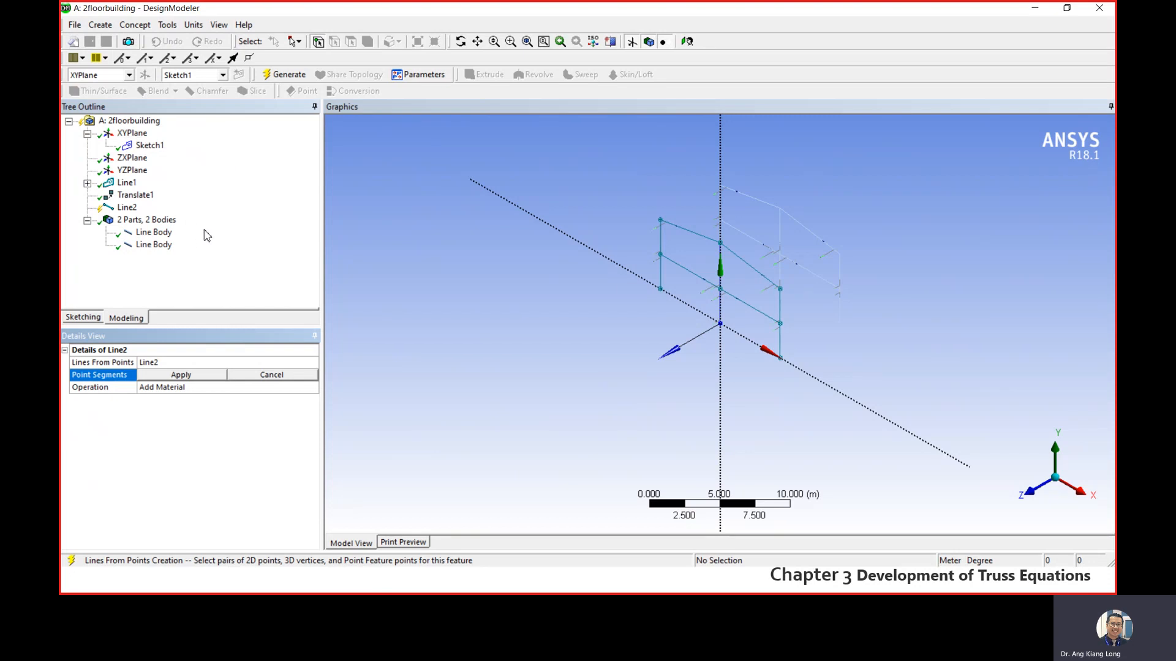
left_click(82, 317)
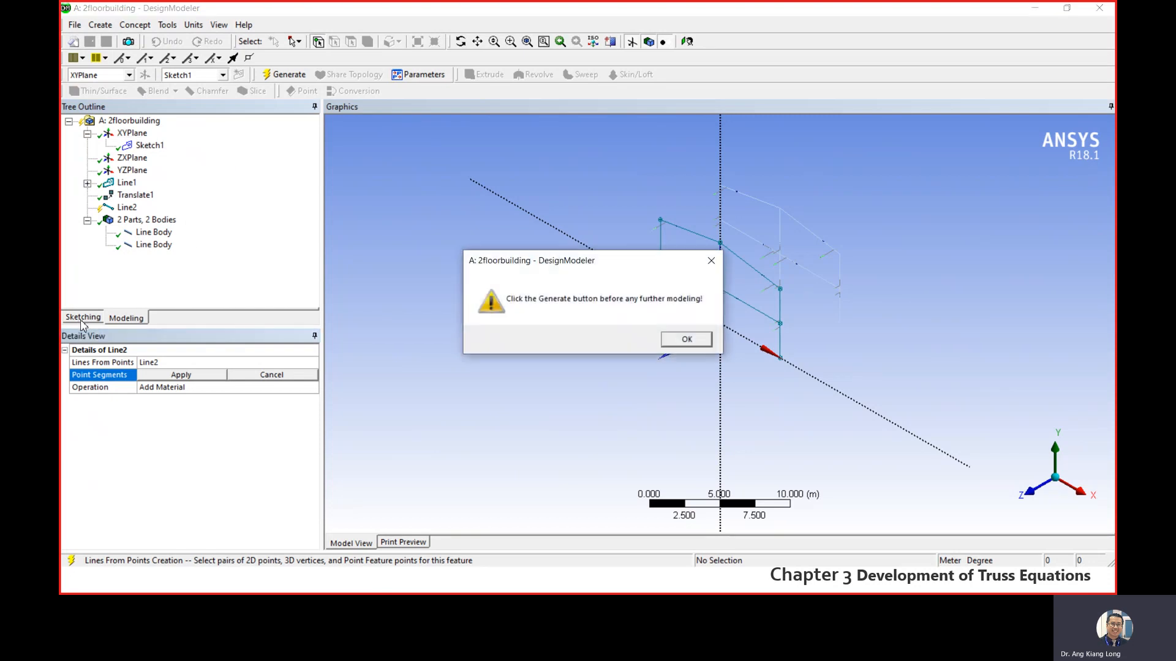
left_click(683, 340)
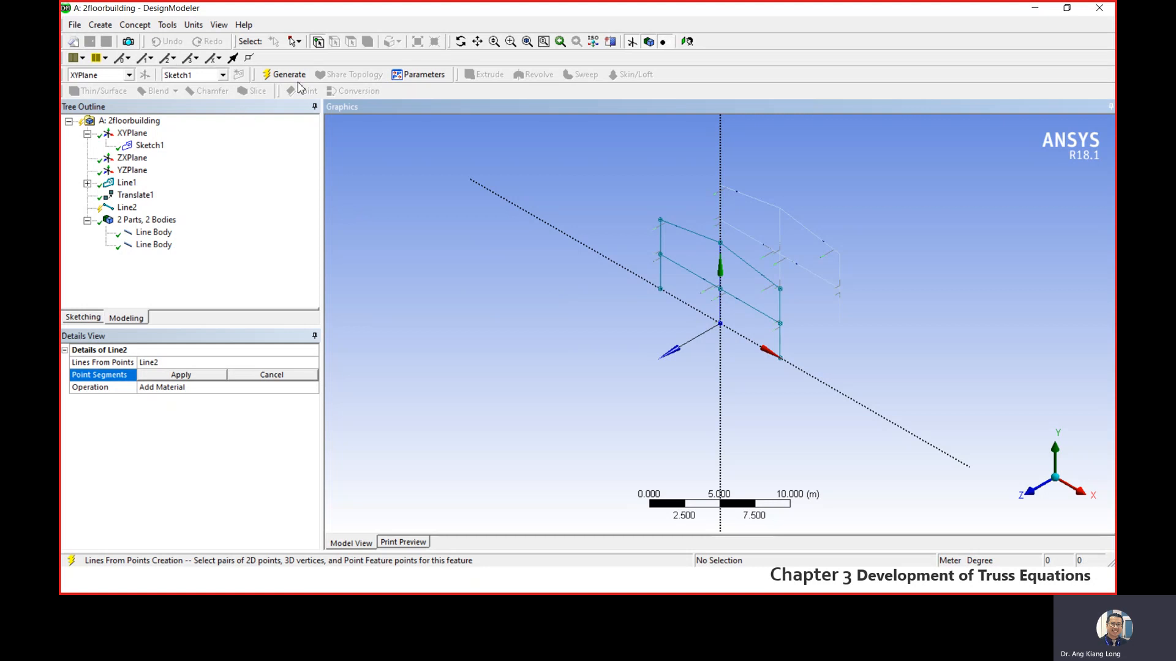
left_click(661, 222)
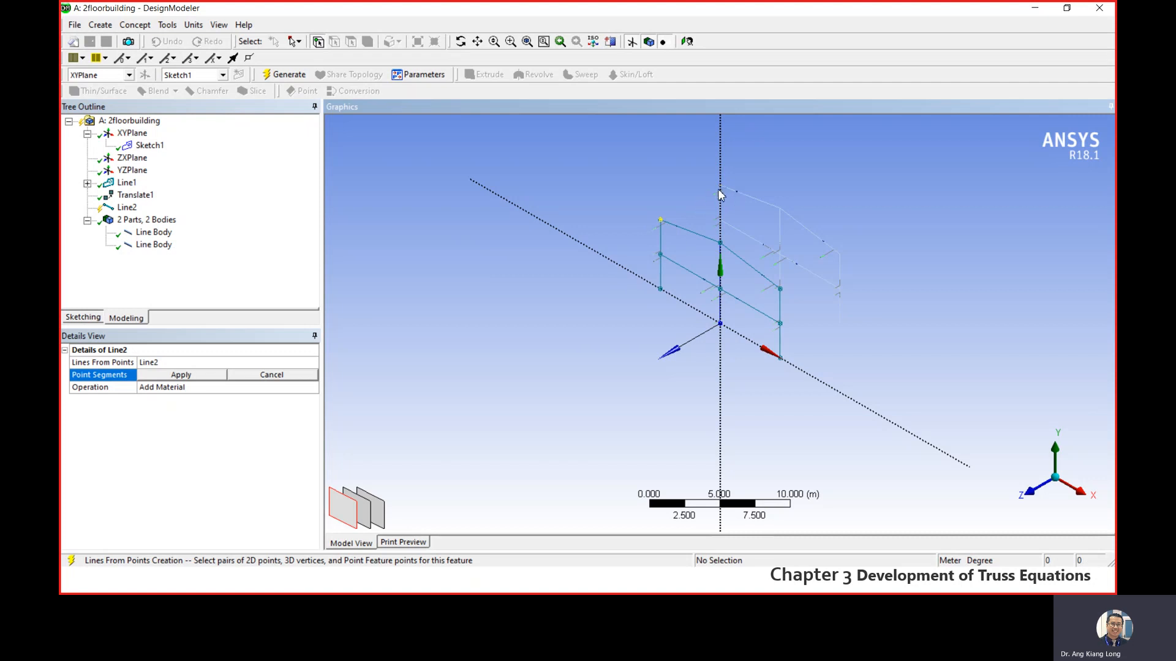
scroll(720, 188, "up", 3)
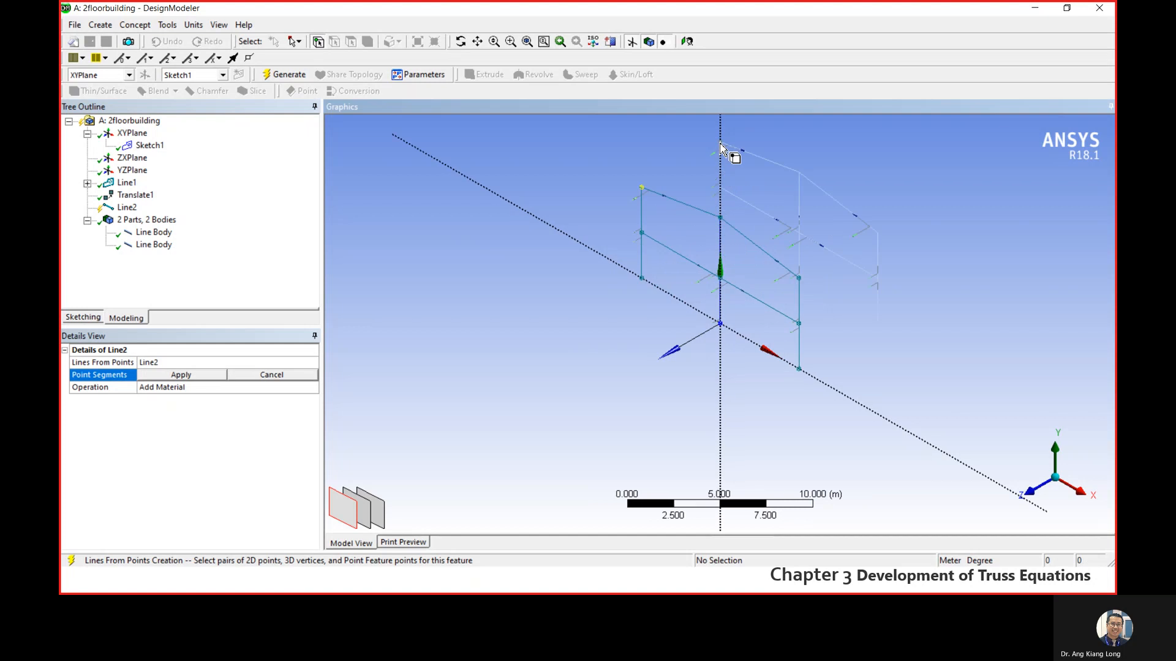
left_click(720, 145)
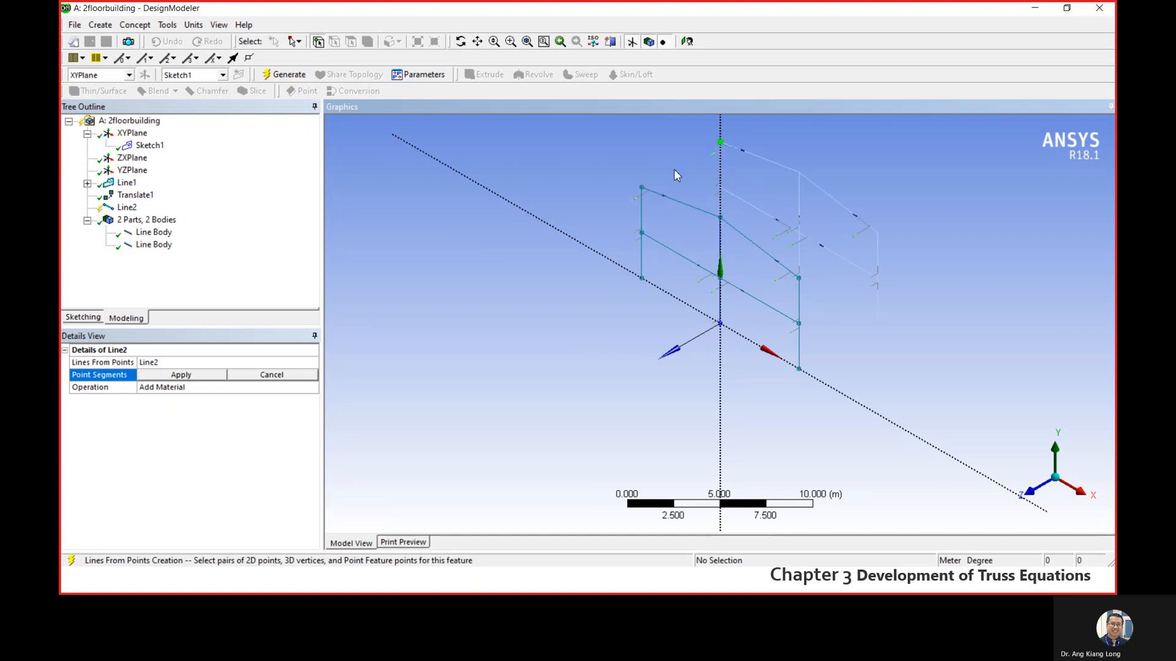
left_click(642, 188)
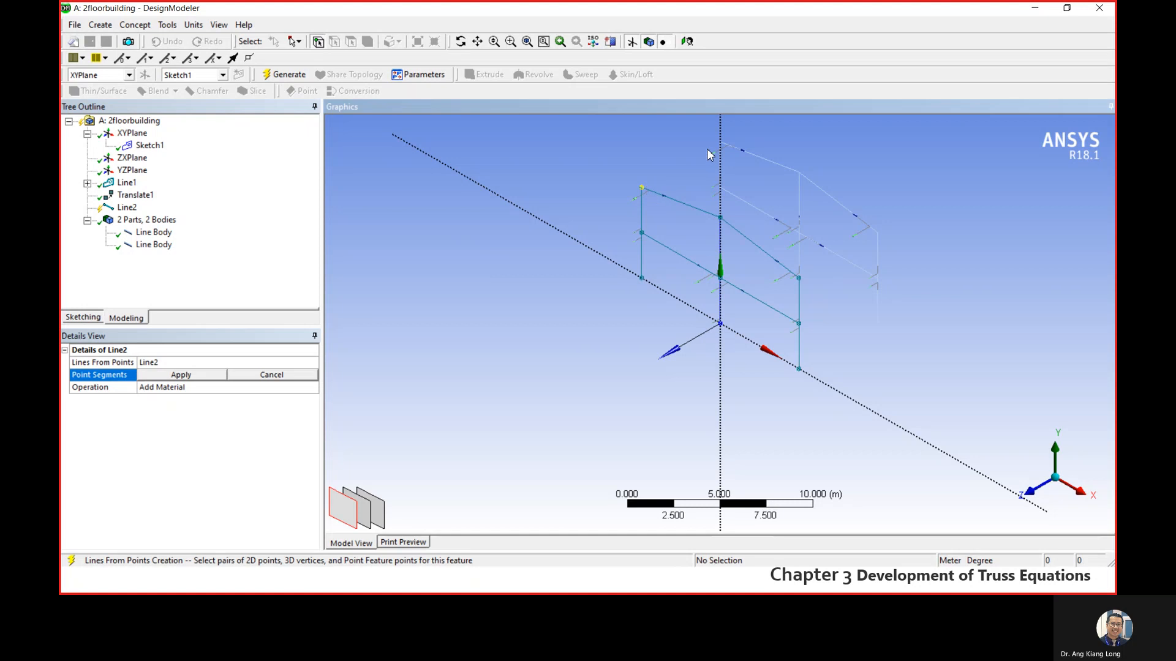
left_click(721, 144)
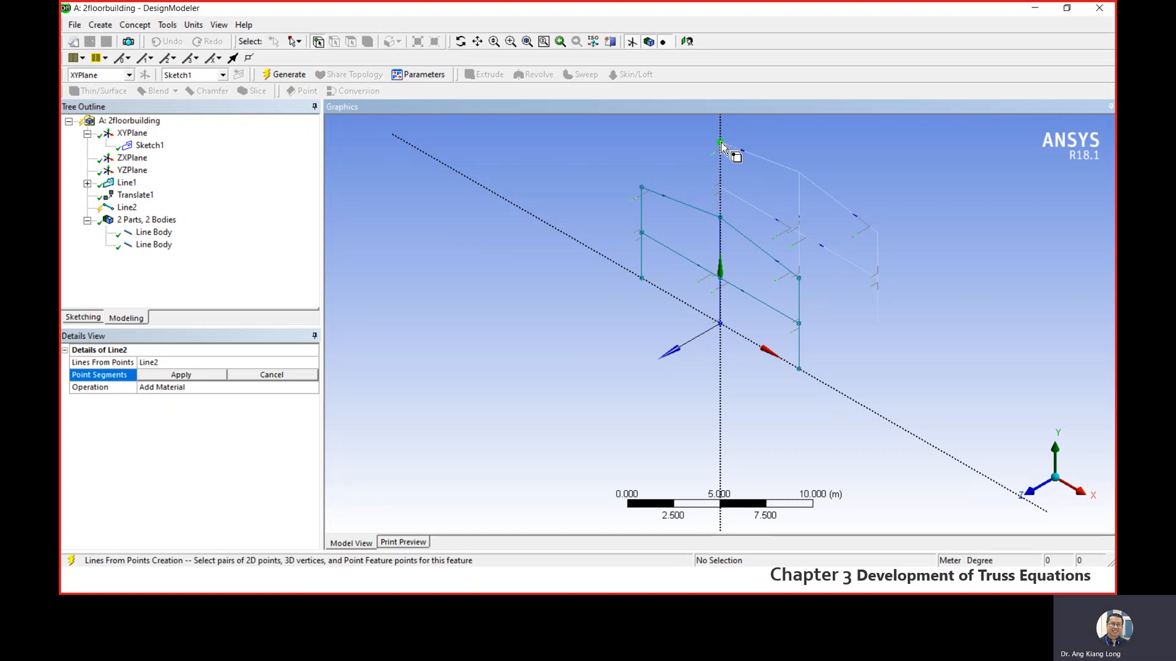
left_click(642, 189)
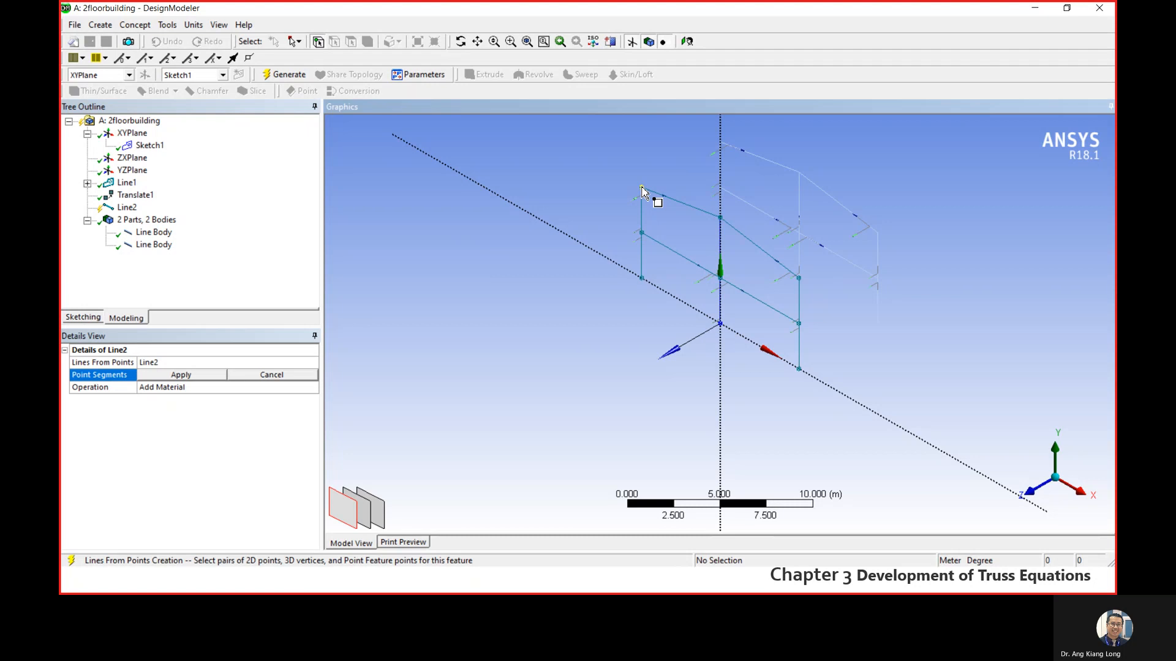
left_click(642, 188)
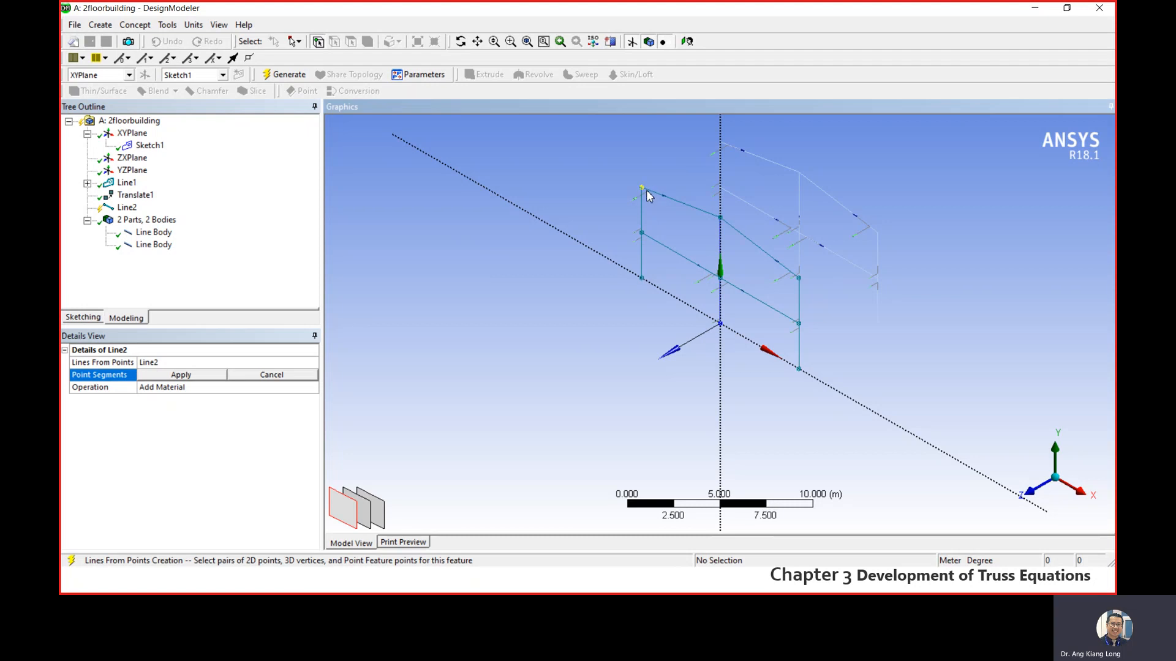
left_click(726, 146)
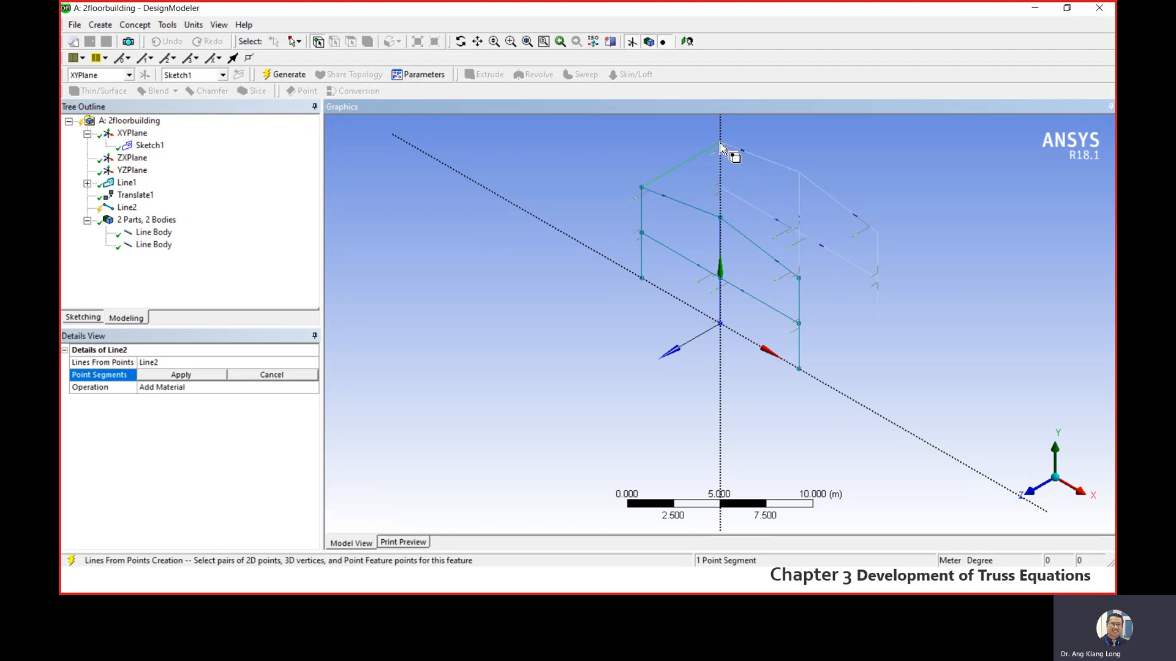
- Add point segments joining the two frames at the roof ridge and at the right eave
left_click(720, 218)
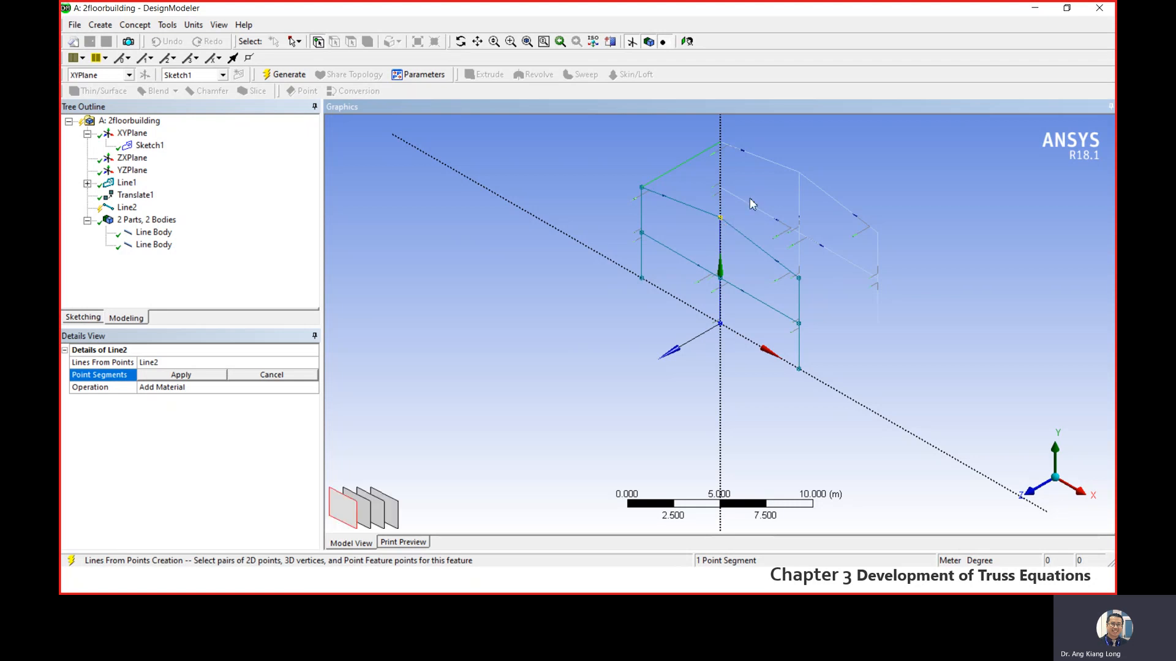
left_click(799, 173, "ctrl")
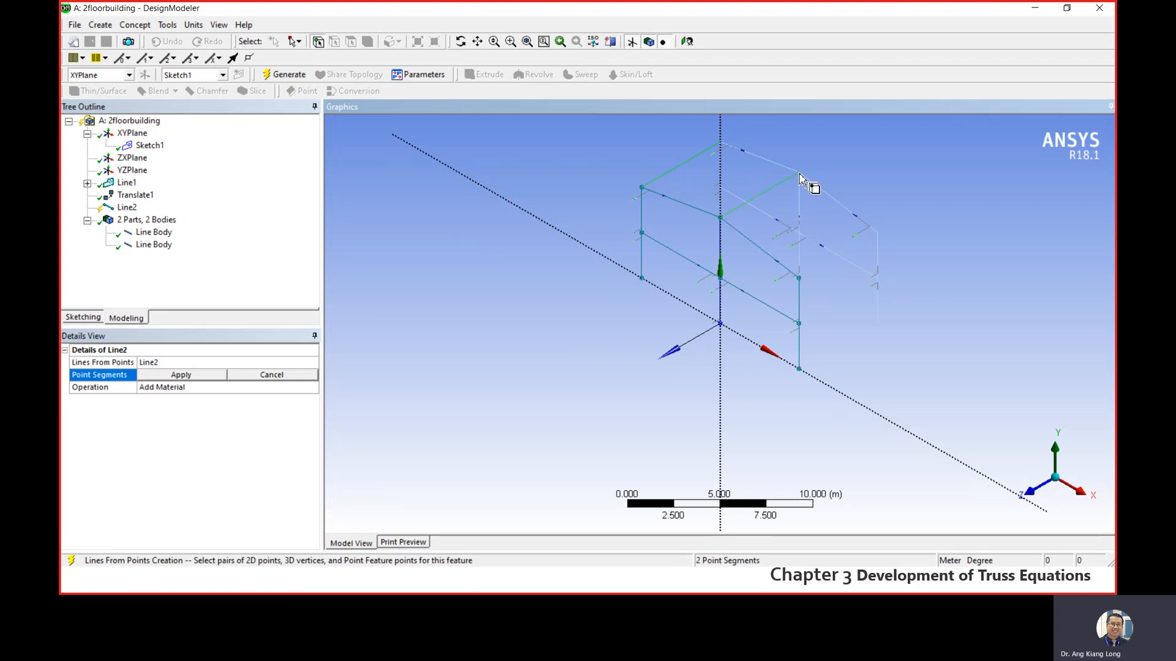
left_click(800, 278)
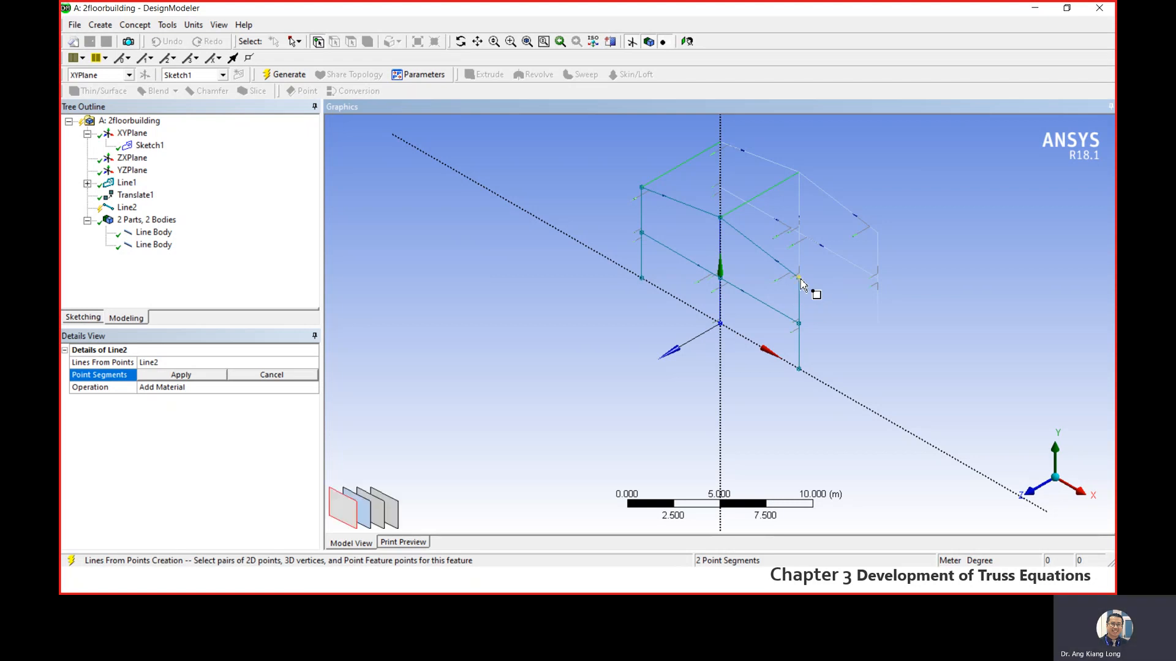
left_click(878, 232, "ctrl")
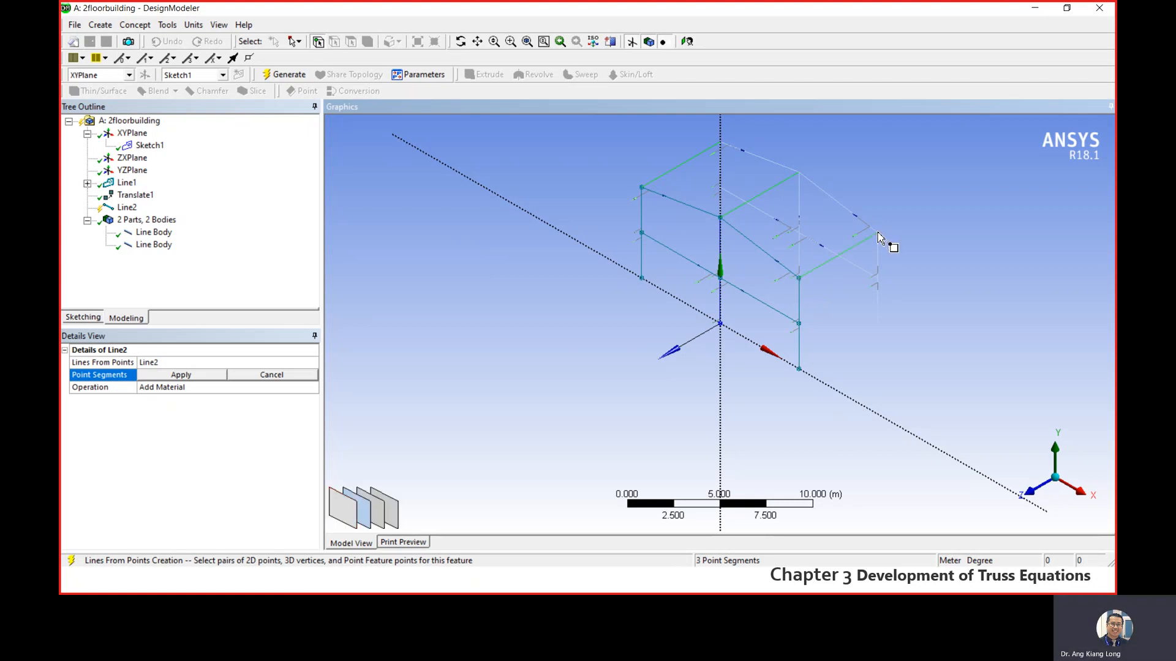
- Join the frames' three intermediate floor-level joints with point segments and generate the connecting lines
left_click(799, 324)
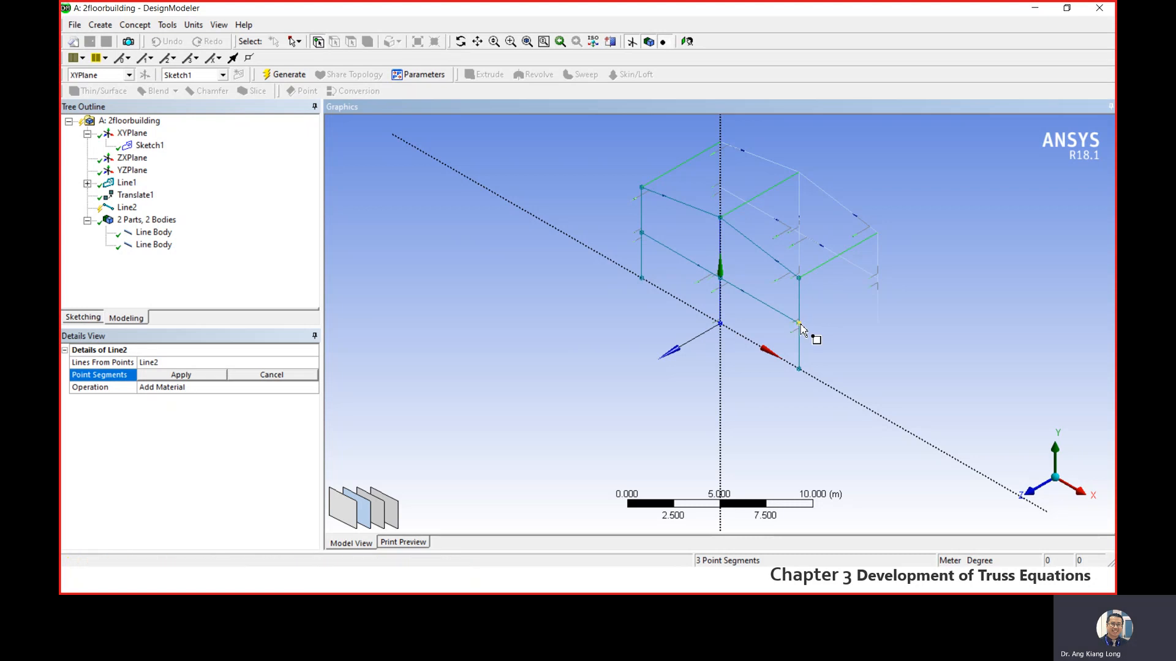
left_click(877, 278, "ctrl")
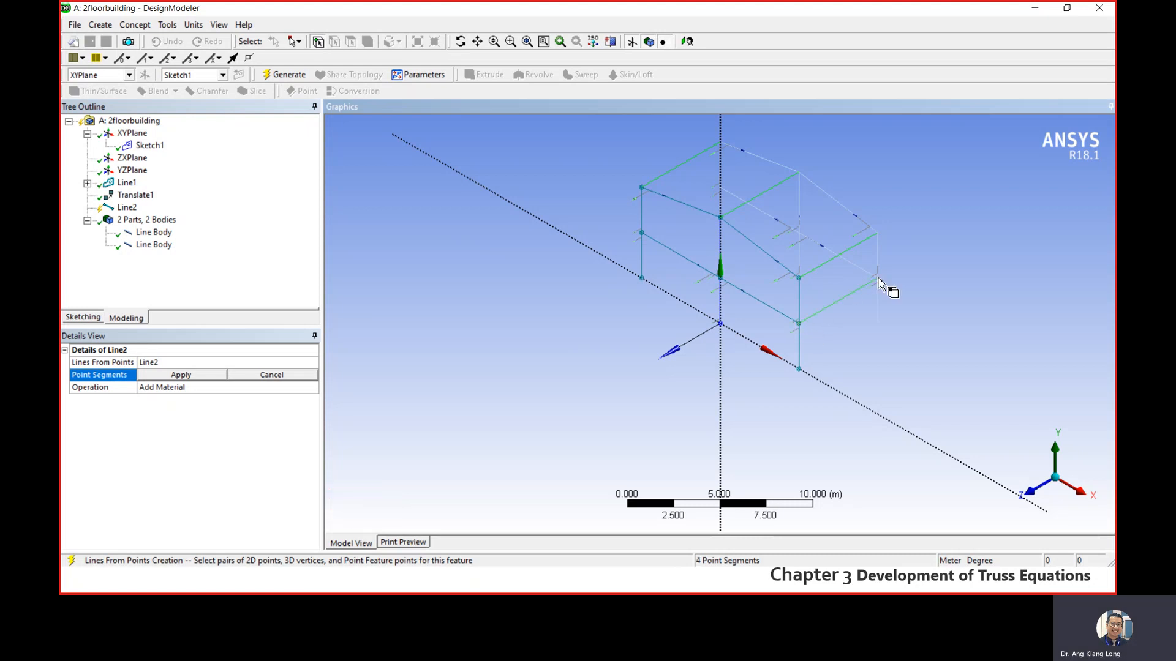
left_click(721, 279)
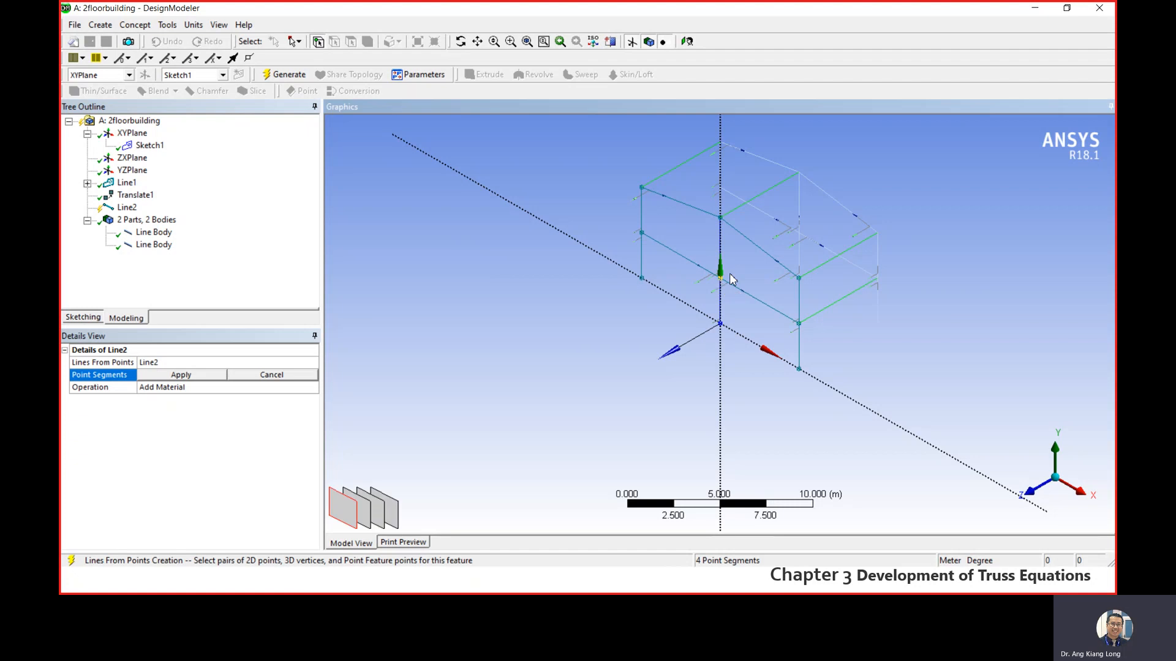
left_click(800, 239, "ctrl")
left_click(643, 234)
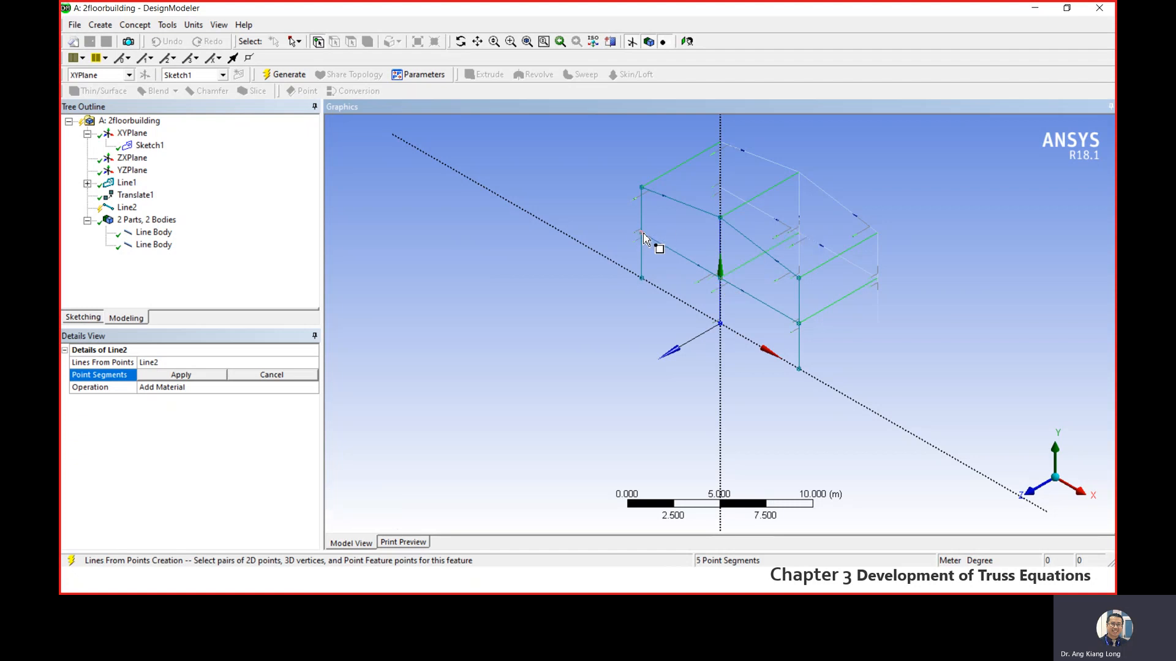
left_click(728, 196, "ctrl")
left_click(188, 380)
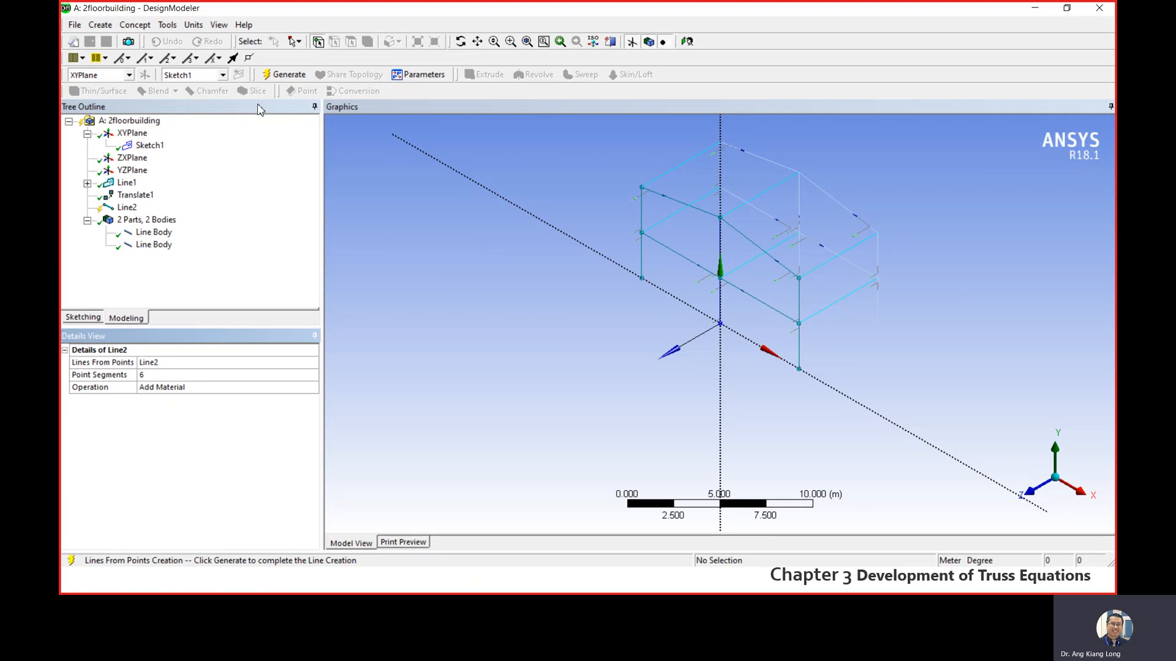
left_click(281, 75)
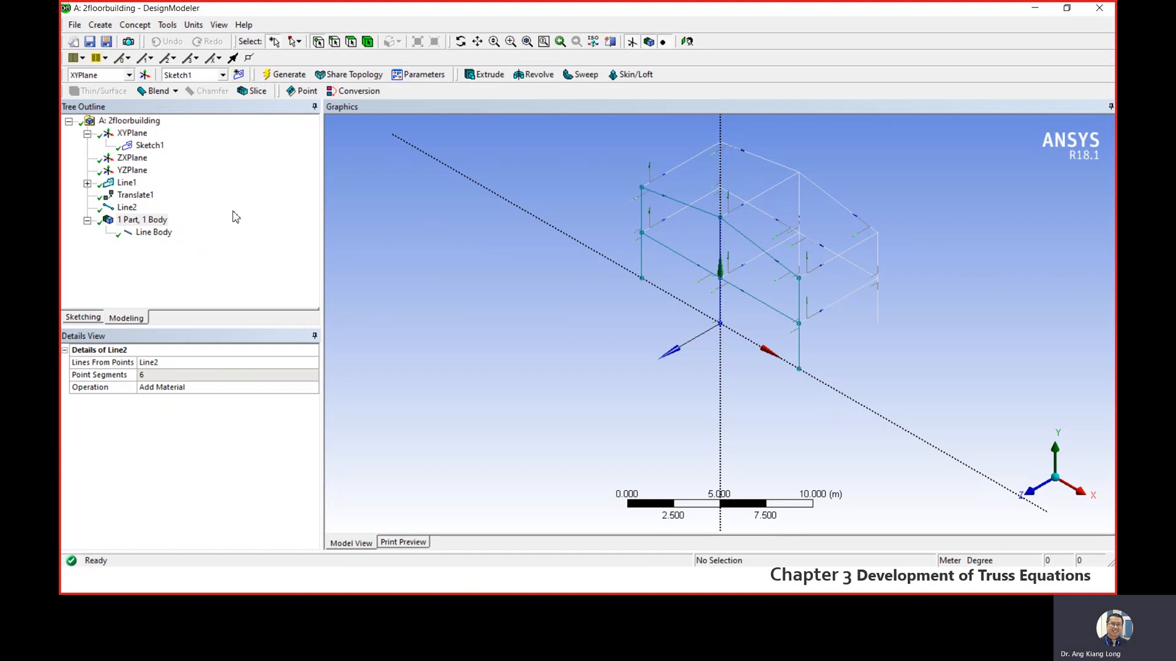
- Toggle the Cross Section Alignments display to compare the frame with and without it, leaving it hidden
left_click(219, 25)
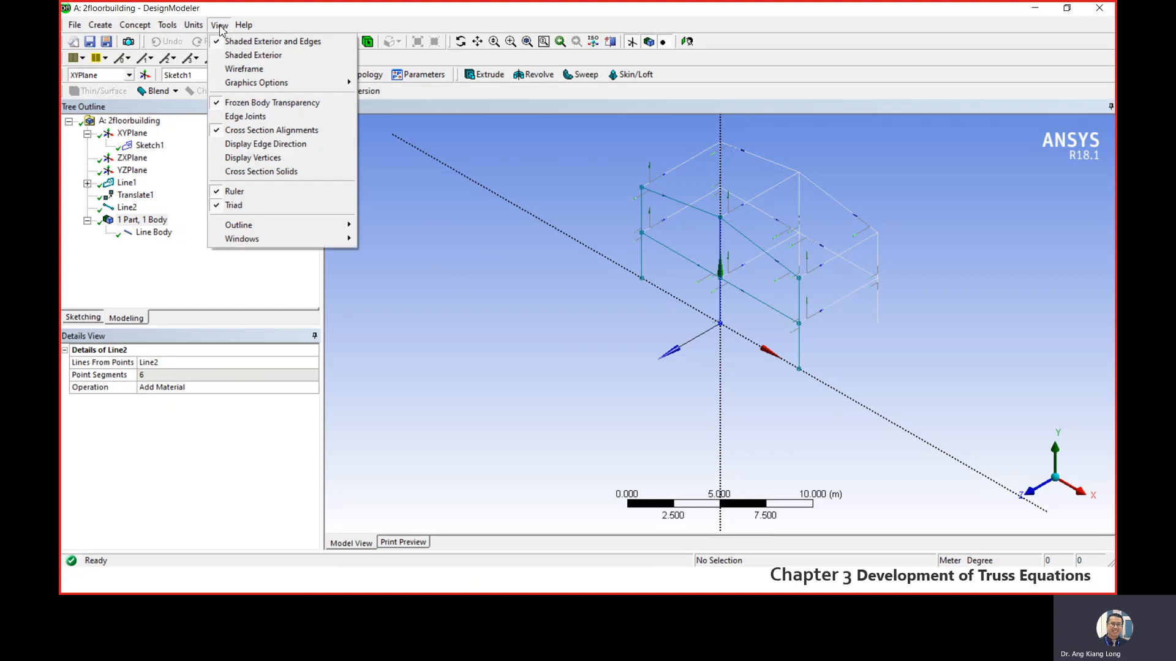
left_click(280, 133)
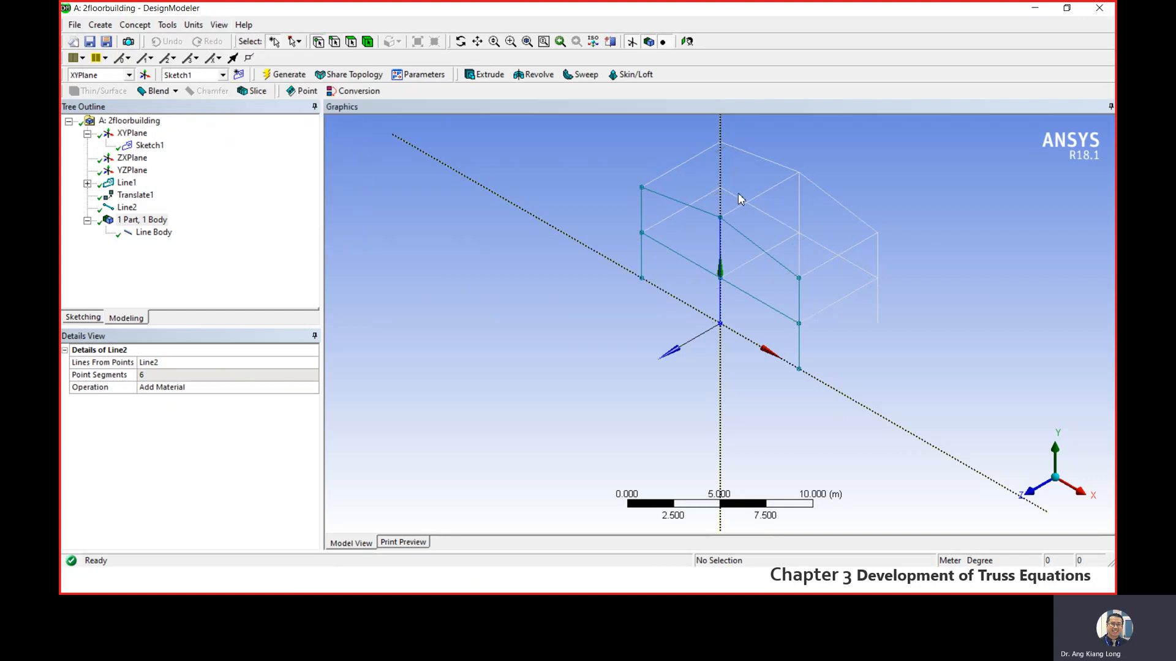
left_click(216, 26)
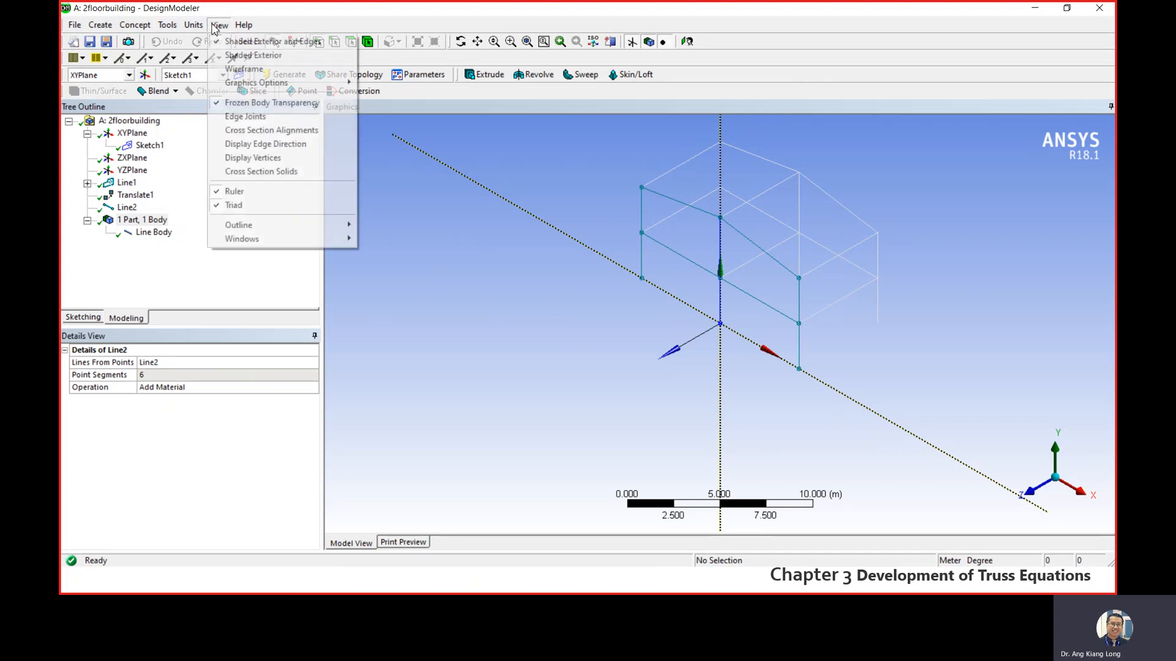
left_click(271, 130)
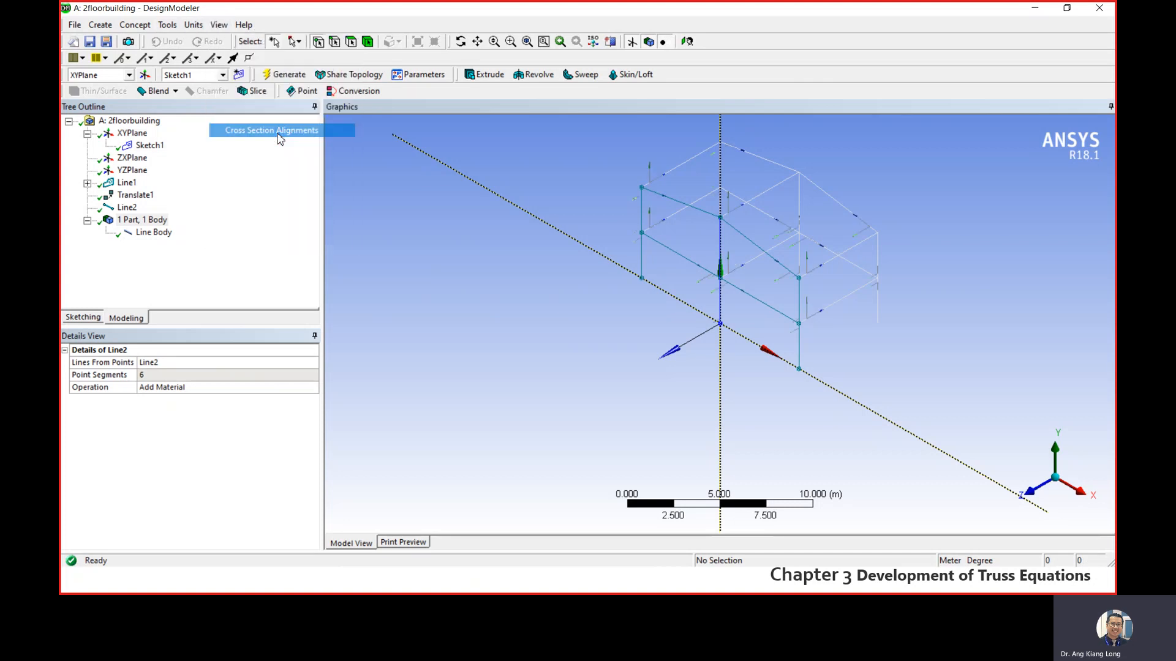
left_click(218, 28)
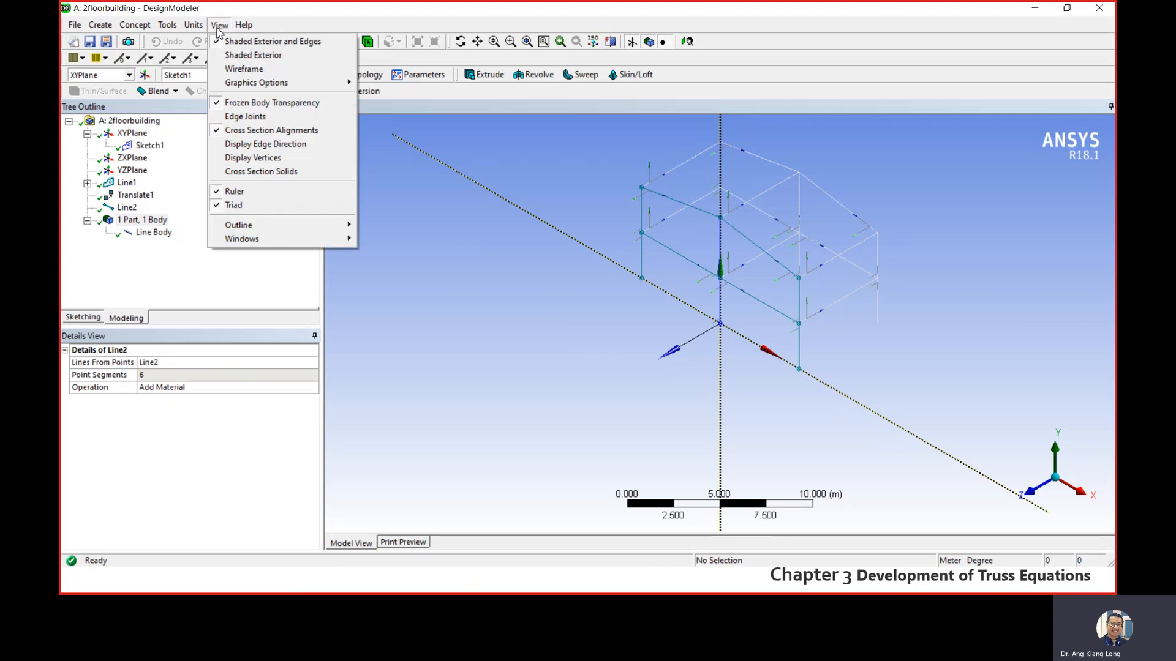
left_click(245, 130)
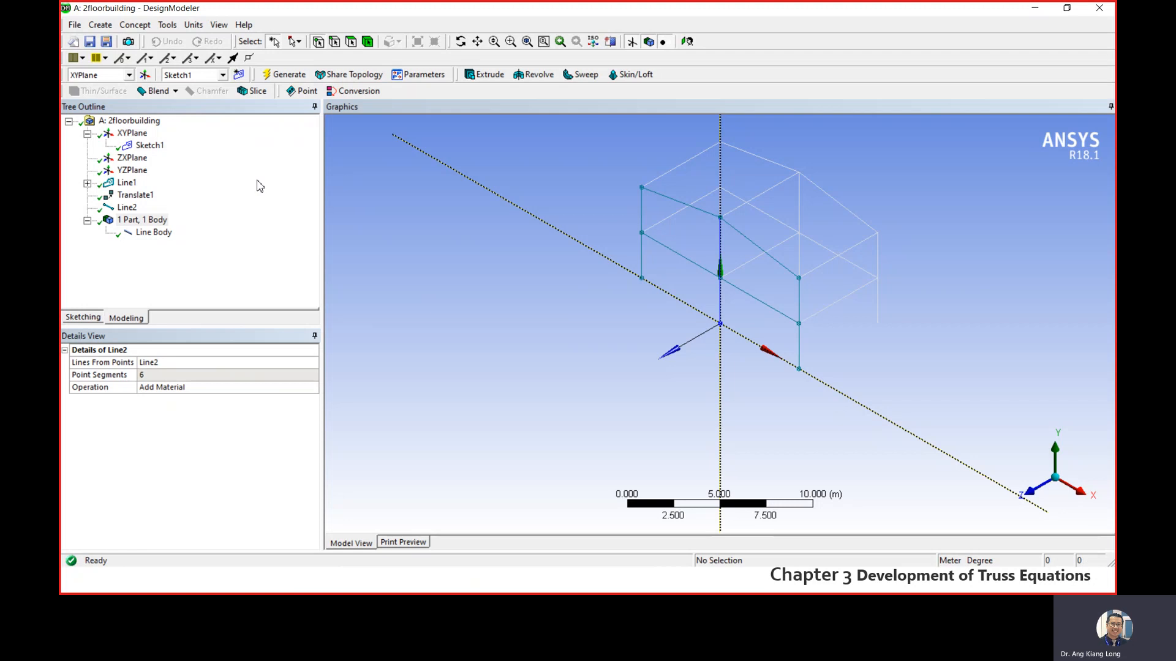
- Create an I Section cross section and bring its dimensions into view
left_click(141, 27)
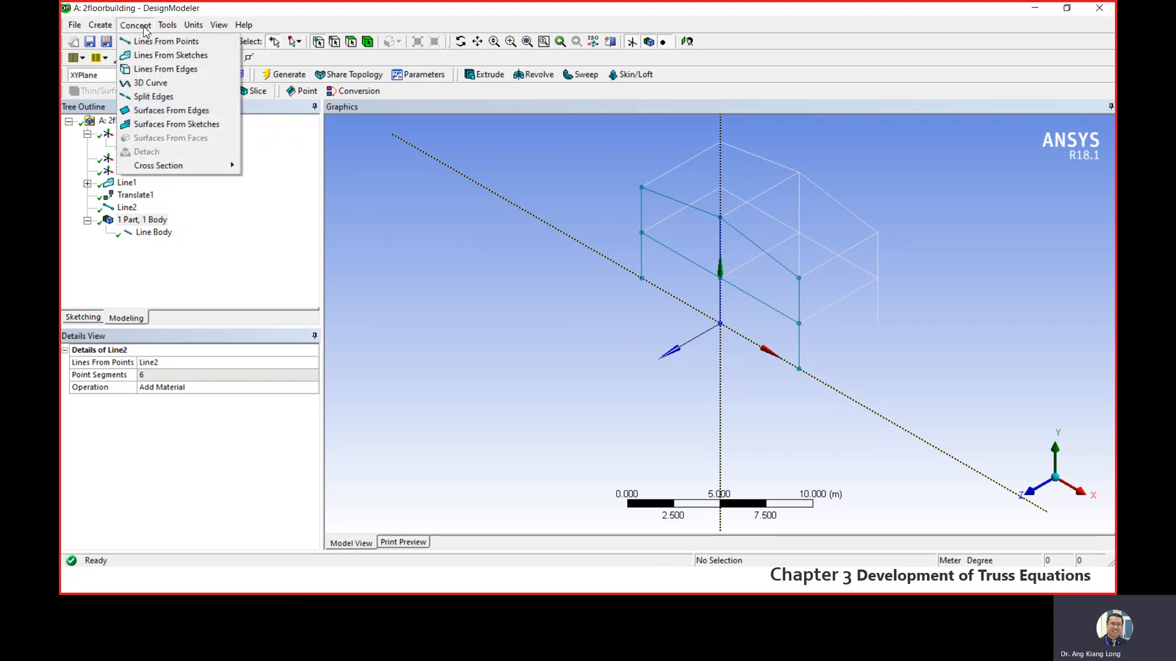
mouse_move(203, 172)
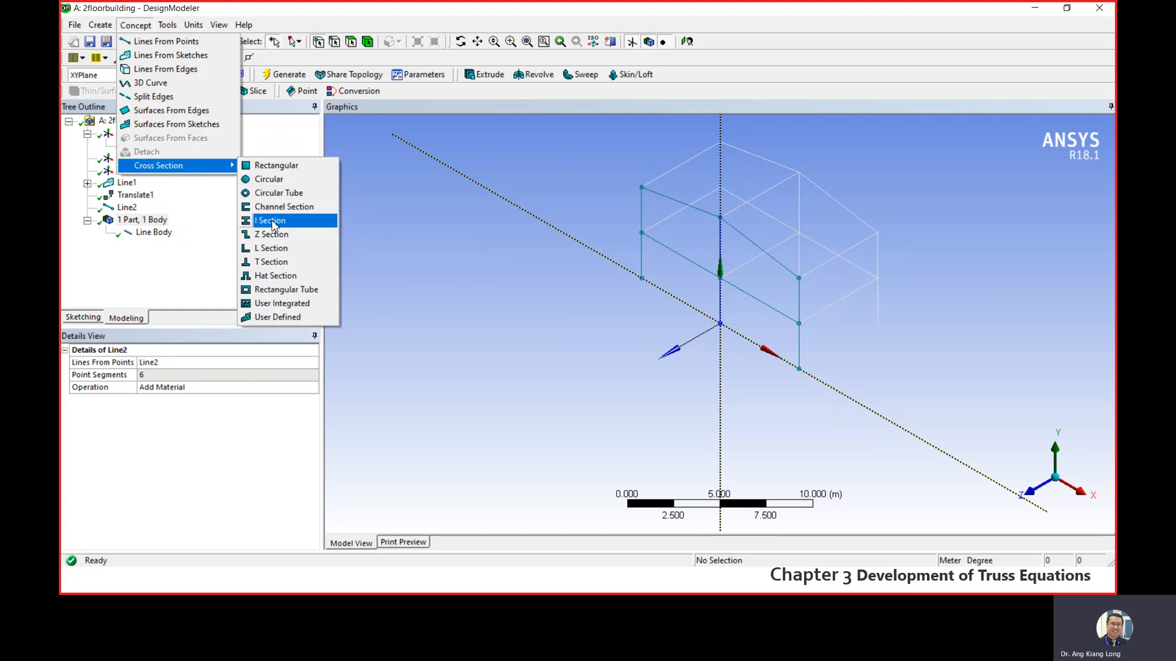
left_click(273, 223)
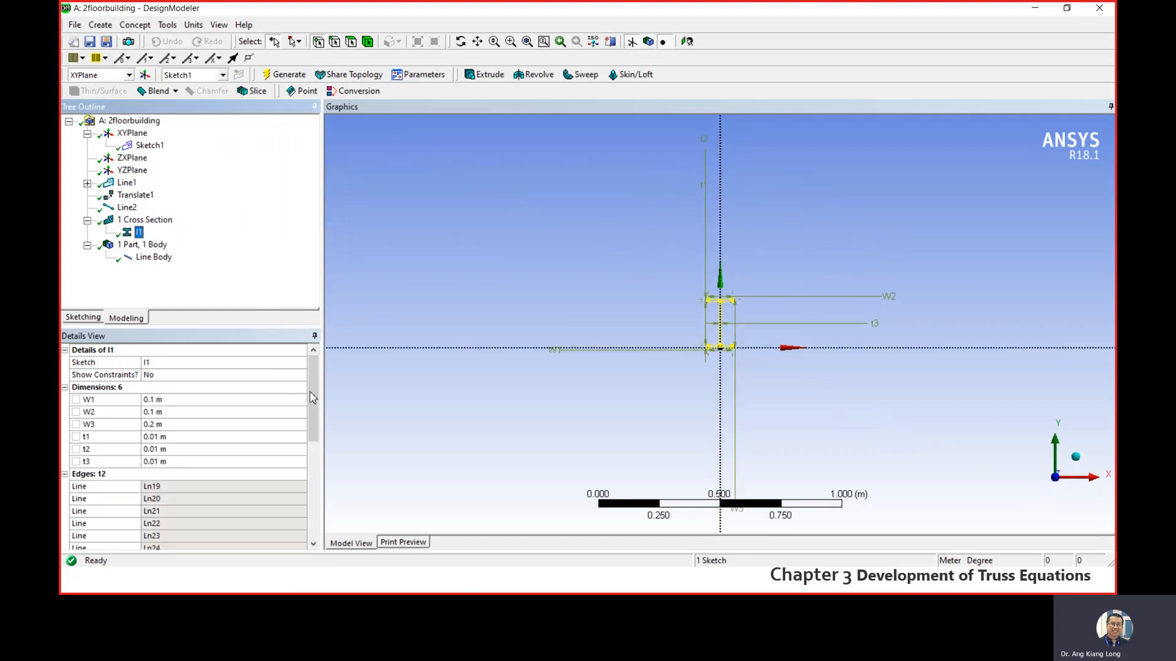
mouse_move(313, 385)
left_mouse_down()
mouse_move(311, 409)
mouse_move(312, 392)
left_mouse_up()
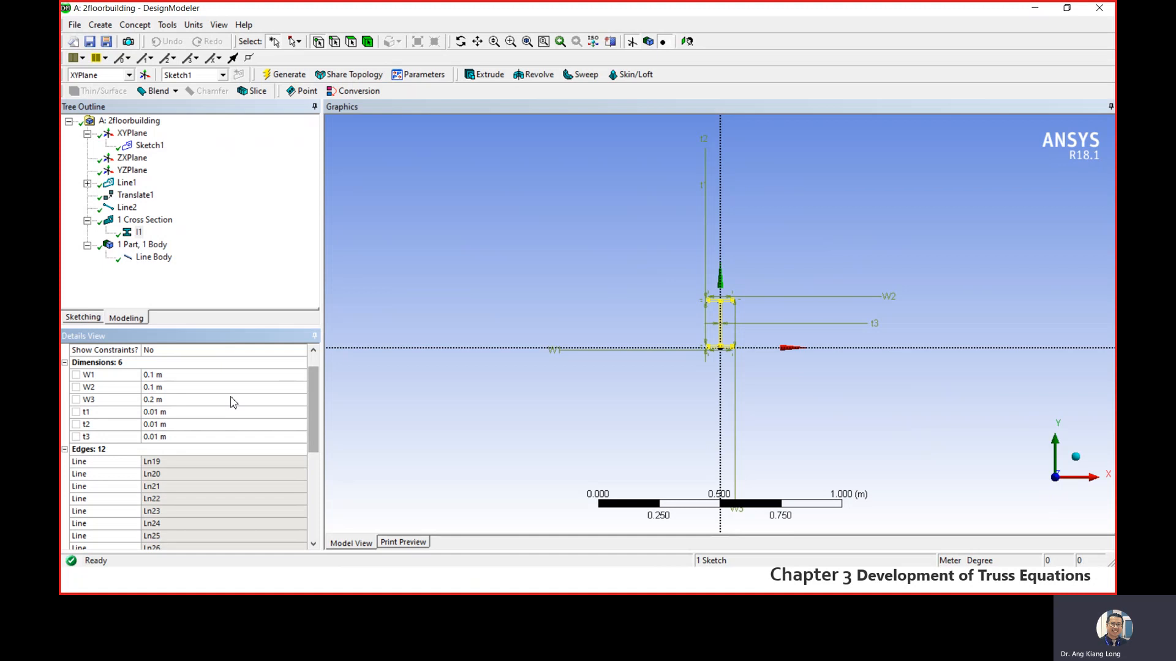
- Set both flange widths of the I-section, W1 and W2, to 0.1715 m
left_click(158, 376)
type("0.")
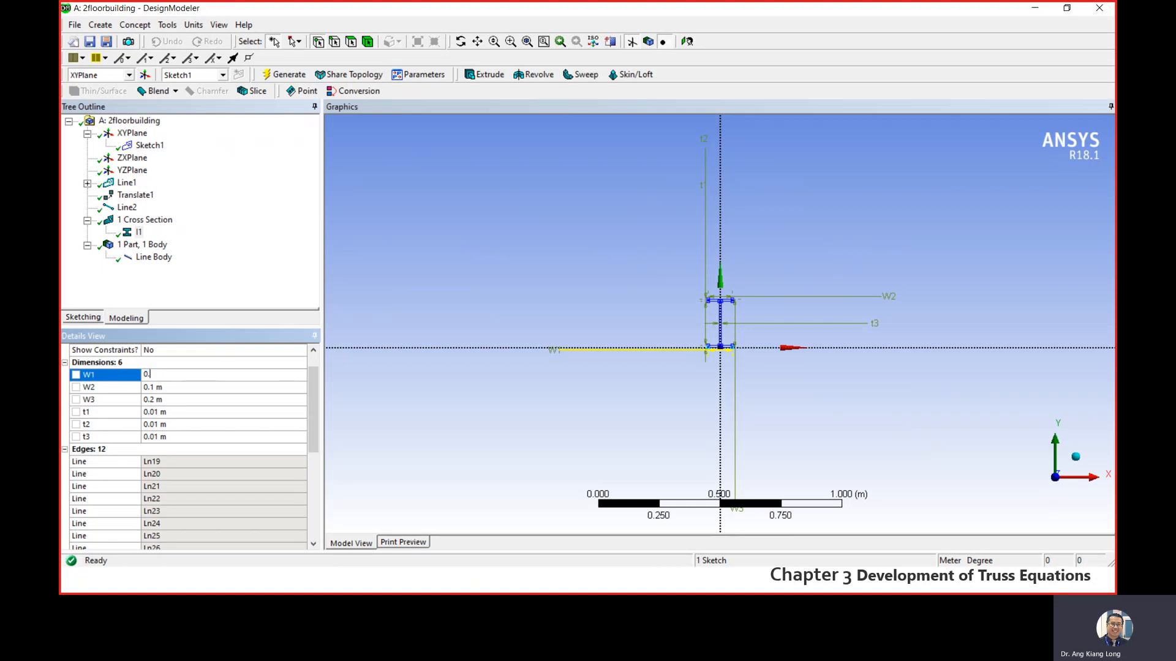
type("1715")
left_click(166, 388)
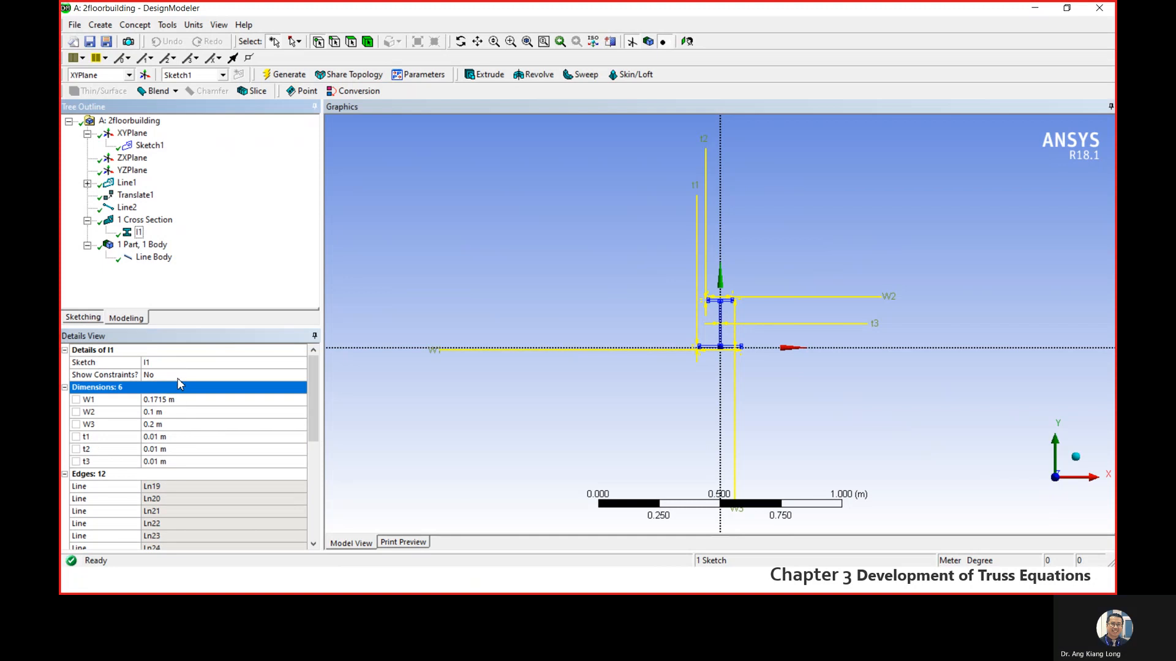
left_click(177, 415)
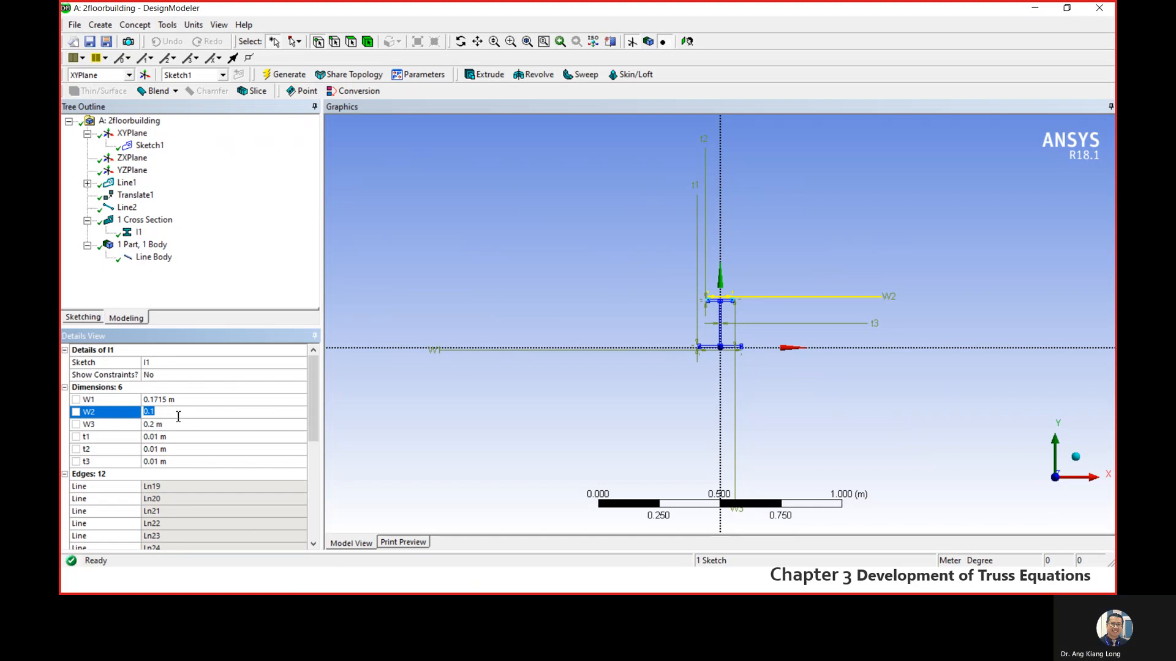
type("0.17")
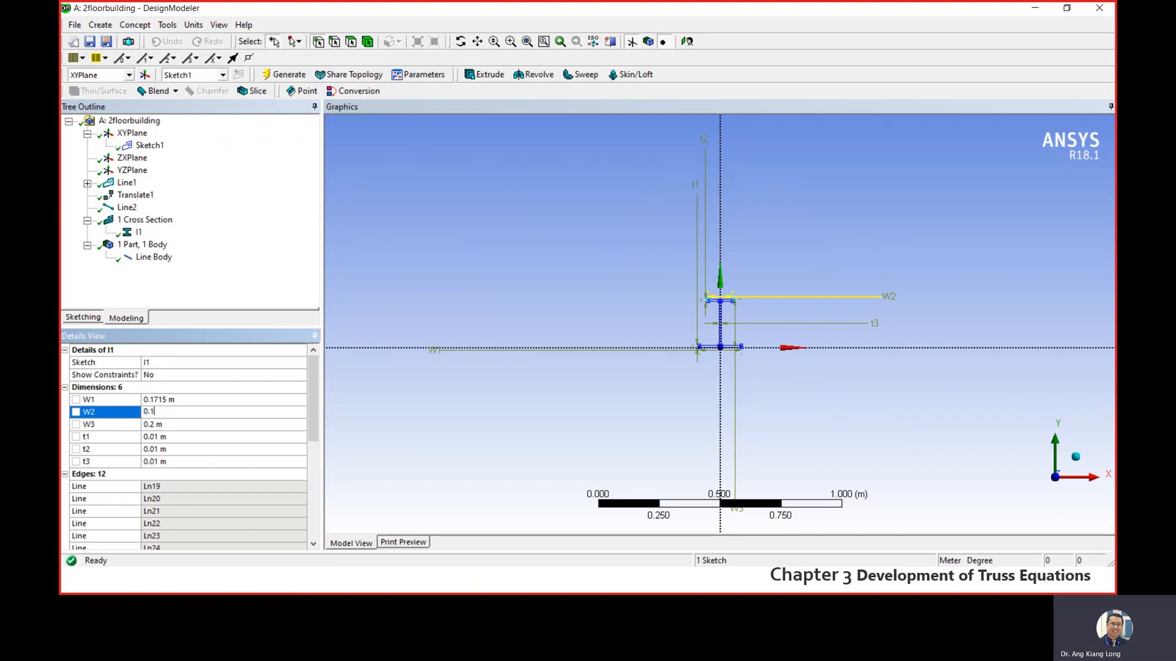
type("15")
key("Return")
- Set the I-section's overall depth W3 to 0.3556 m
left_click(176, 424)
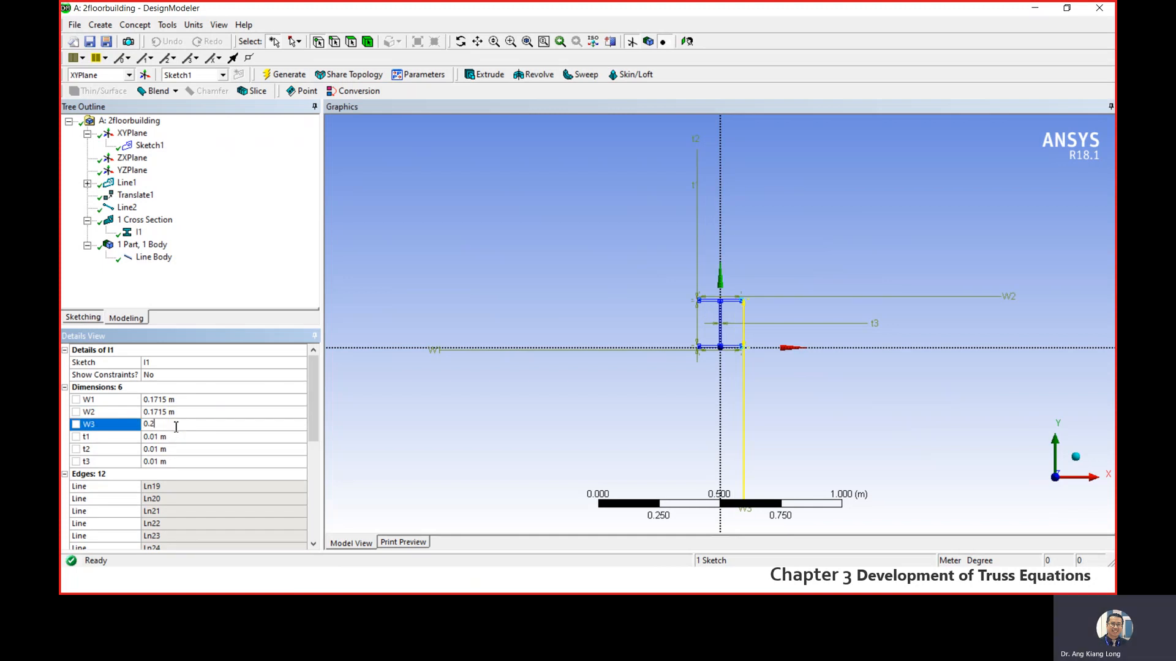
double_click(167, 422)
type("0.3556")
key("Return")
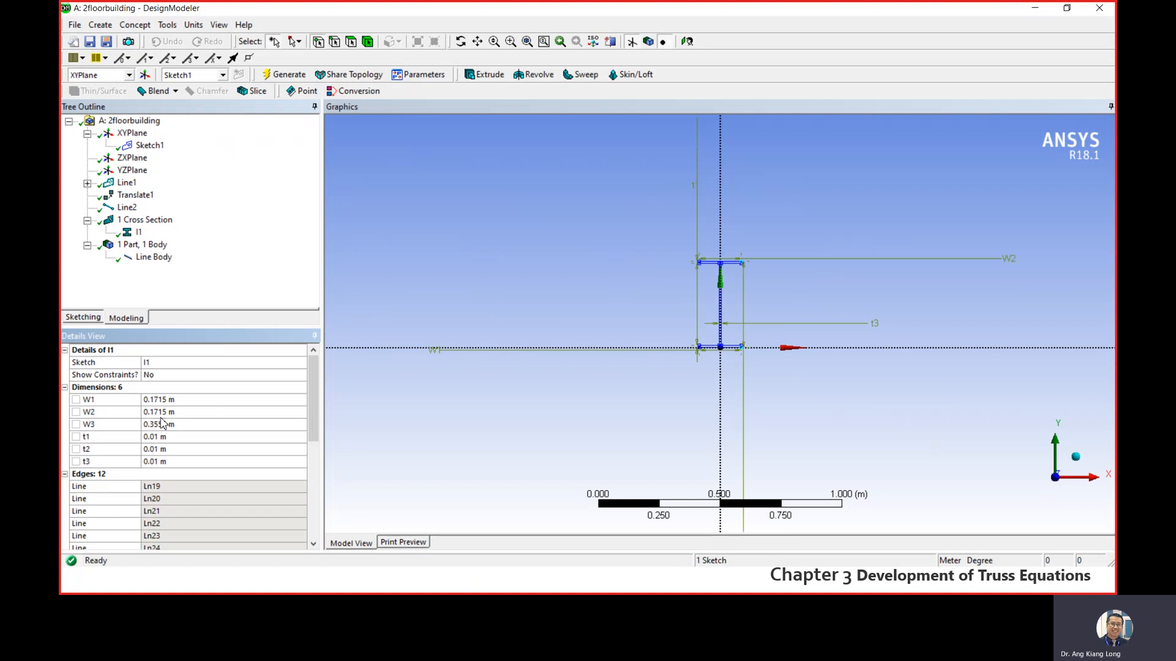
- Set the I-section's flange thicknesses t1 and t2 to 0.0073 m and its web thickness t3 to 0.0115 m
left_click(170, 438)
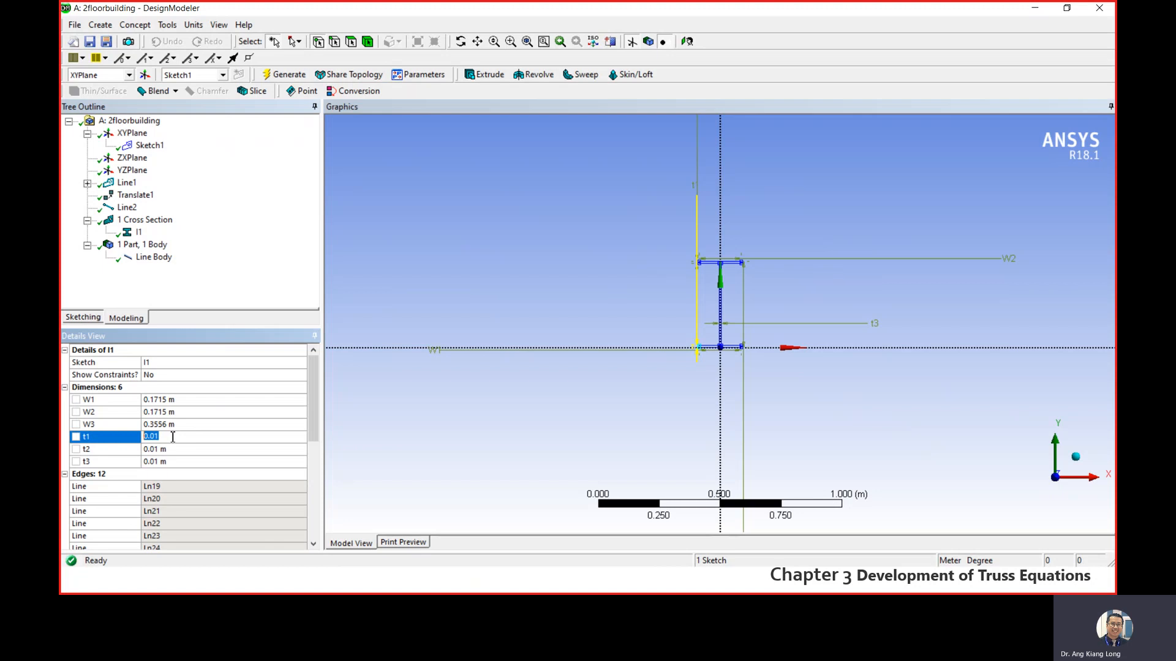
type("0.0073")
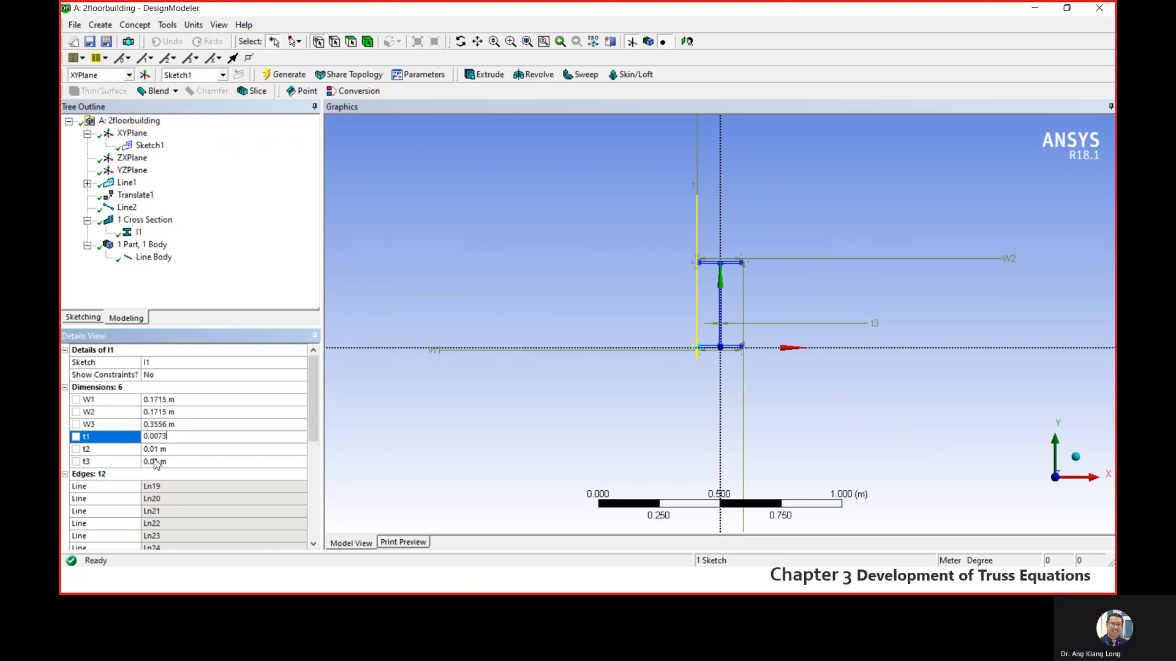
left_click(161, 451)
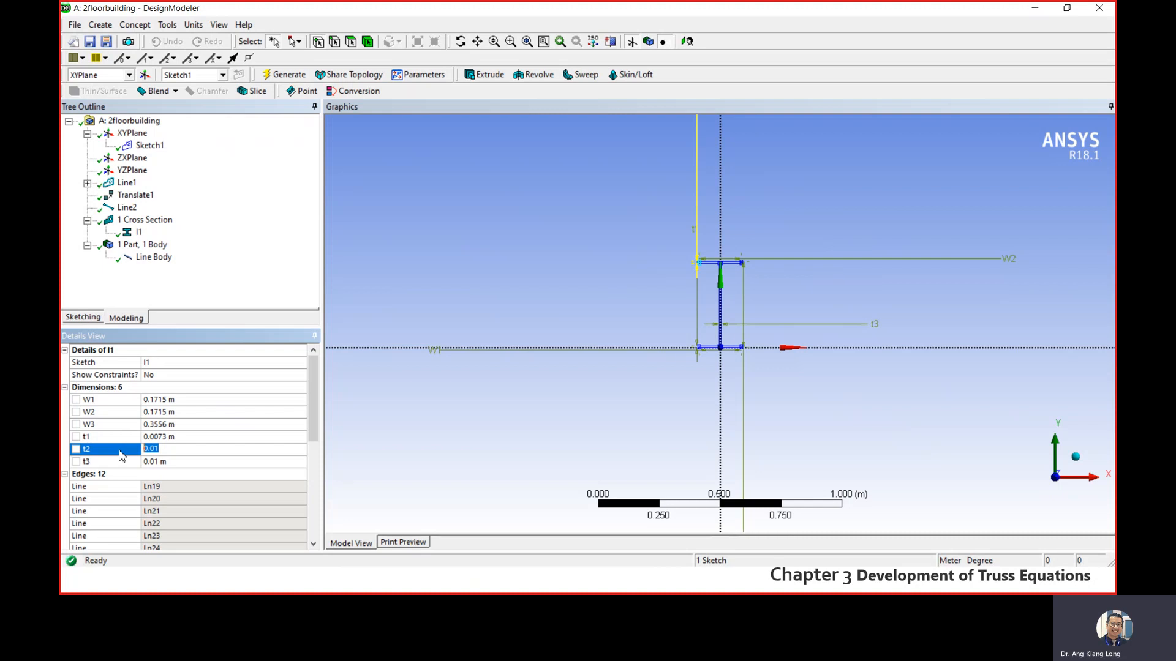
type("0.0073")
left_click(154, 462)
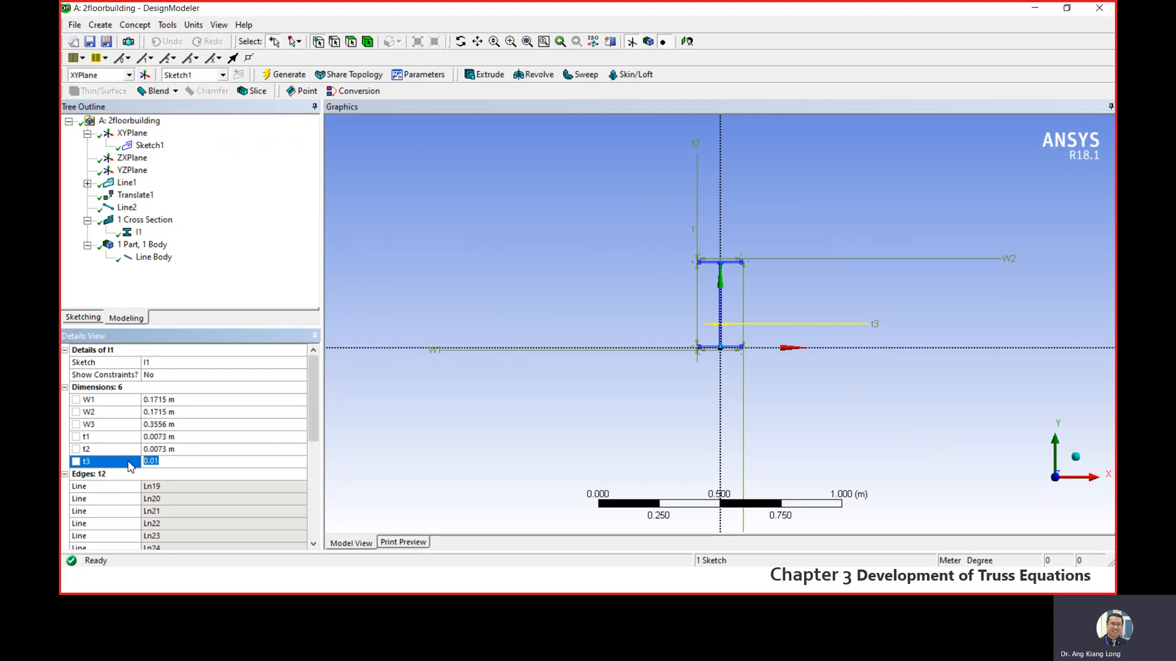
type("0.0115")
key("Return")
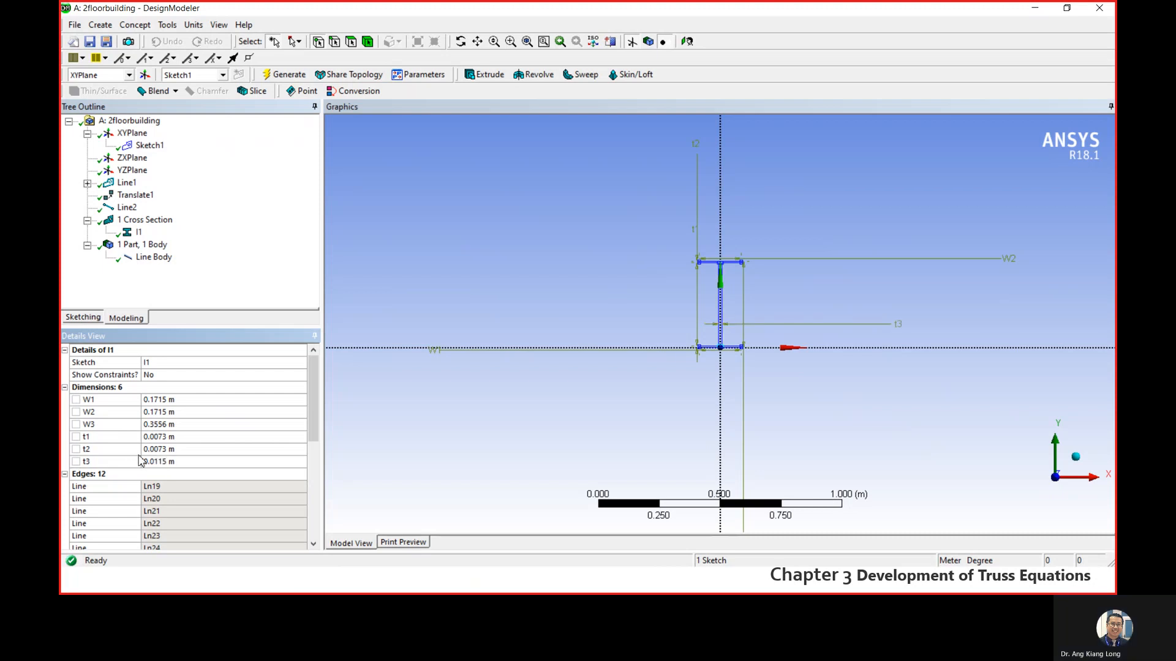
- Check the I-beam dimensions against the problem description in the PowerPoint slide show and return to DesignModeler
key("super")
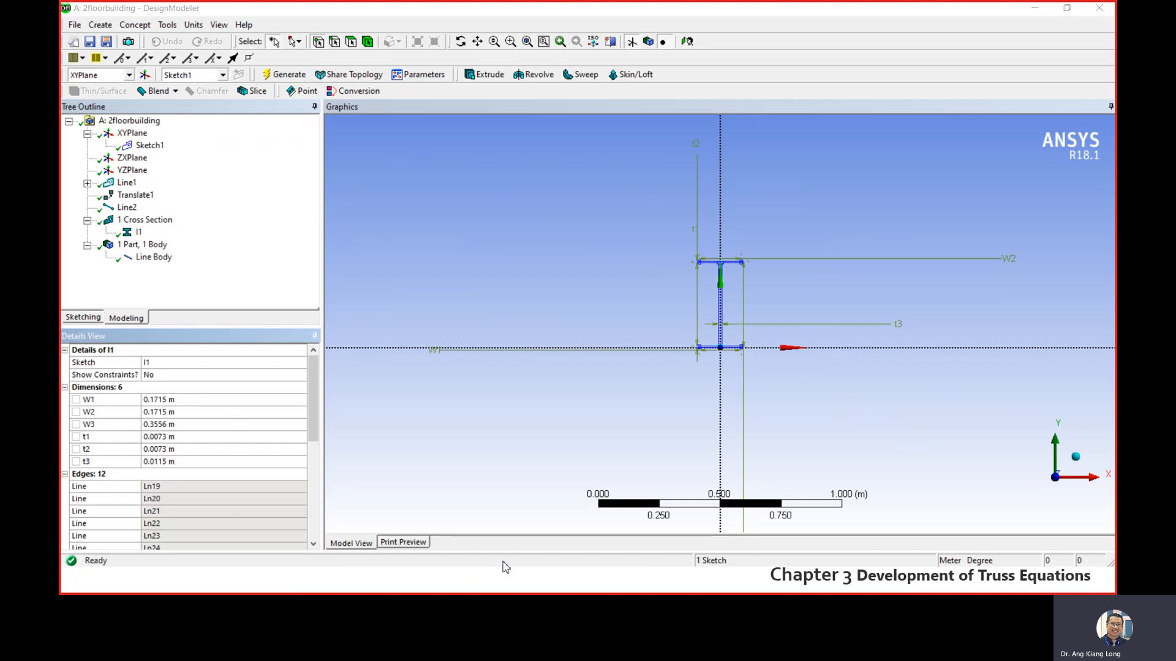
mouse_move(614, 586)
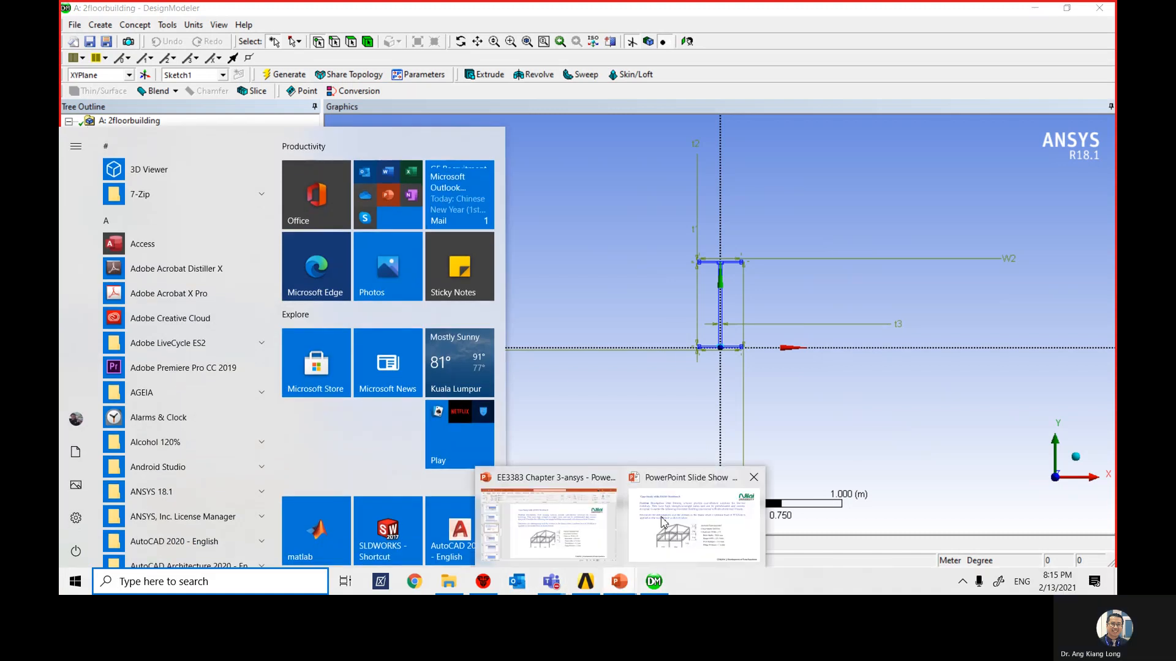
left_click(680, 520)
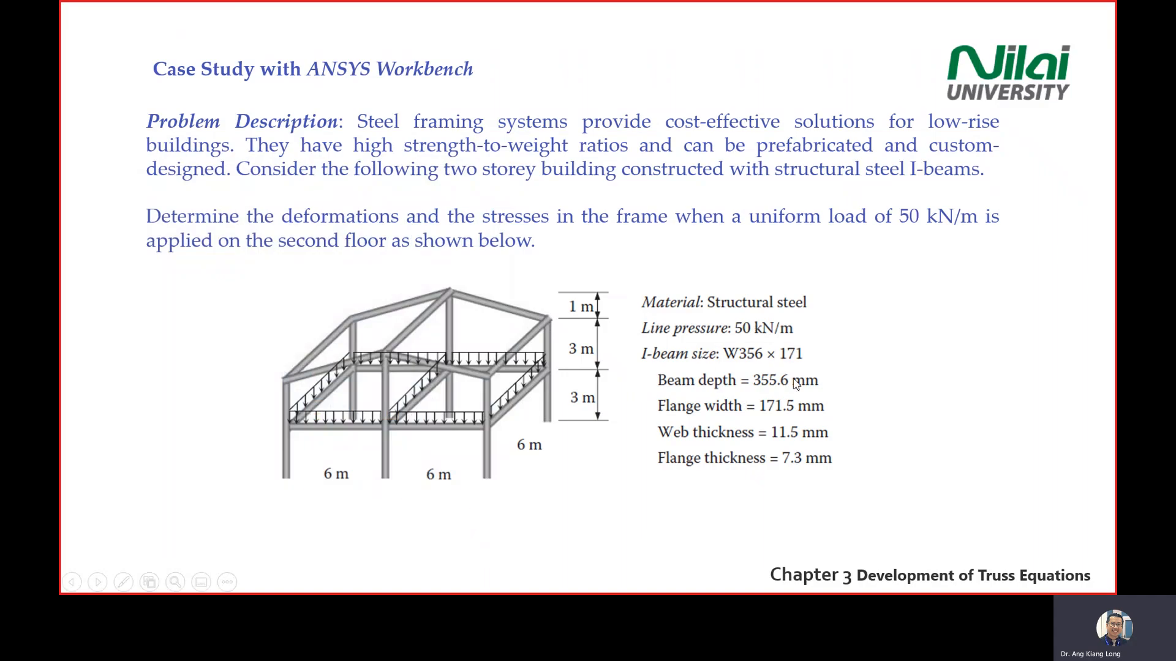
key("super")
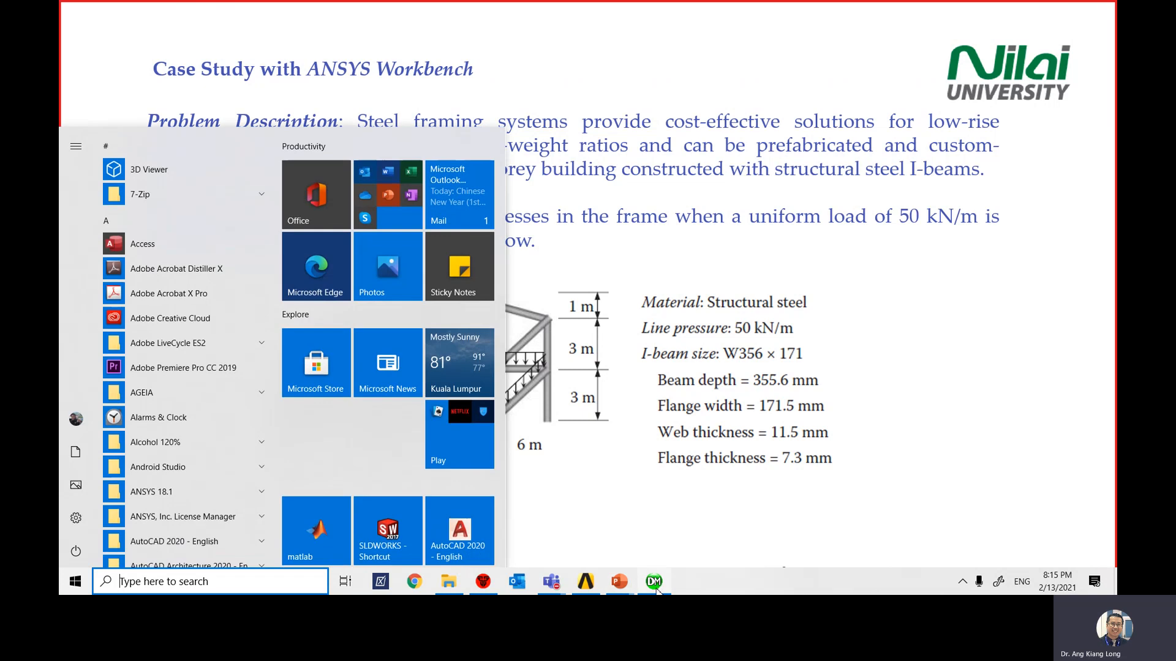
left_click(655, 588)
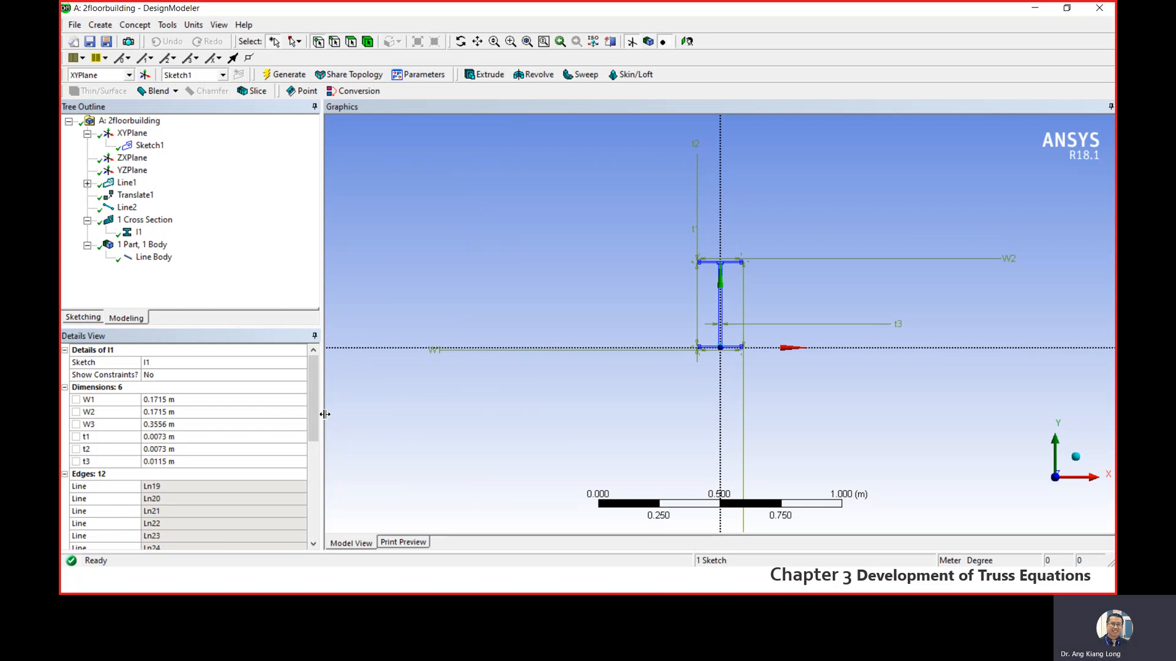
- Assign the I1 cross section to the Line Body and generate the model
left_click(273, 234)
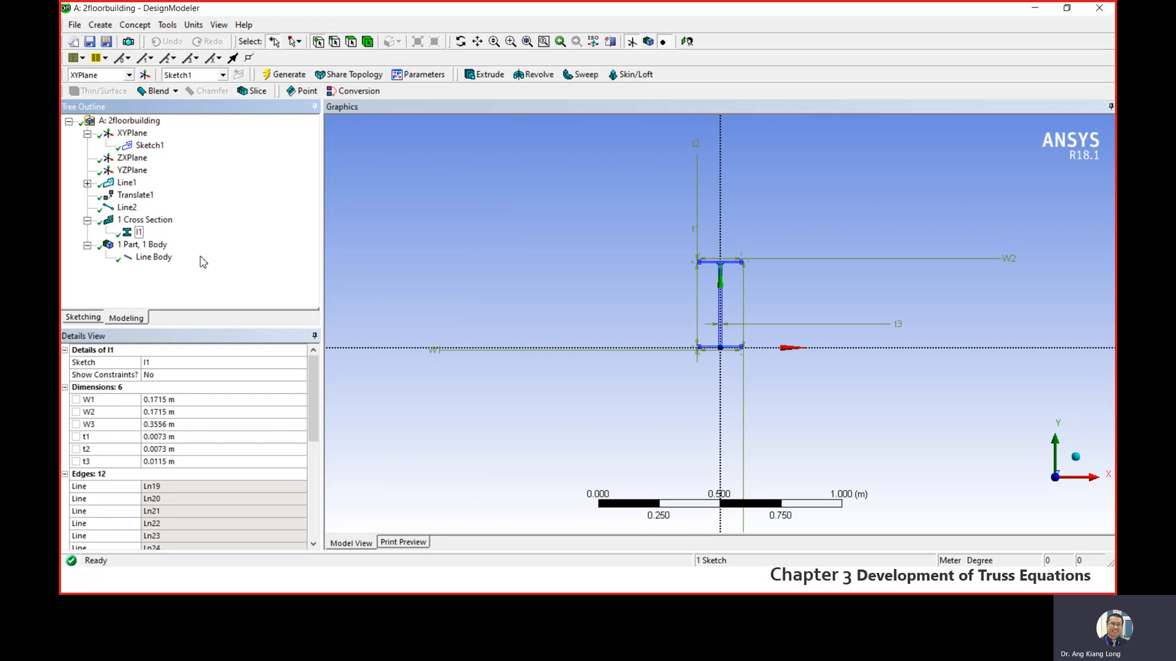
left_click(153, 257)
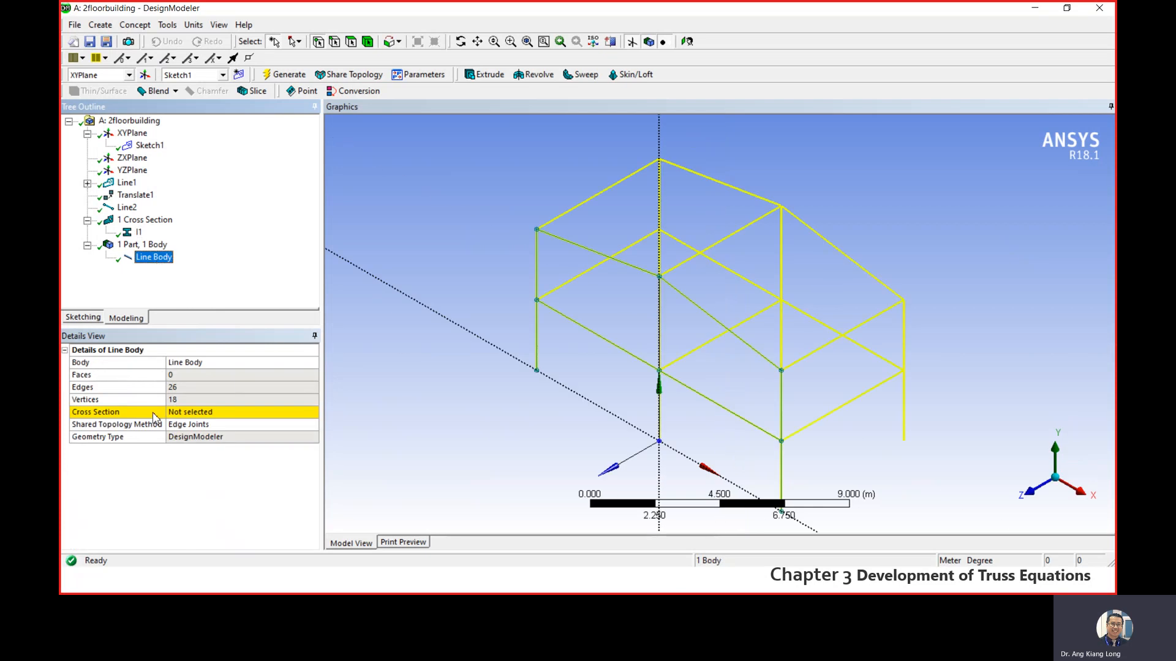
left_click(306, 413)
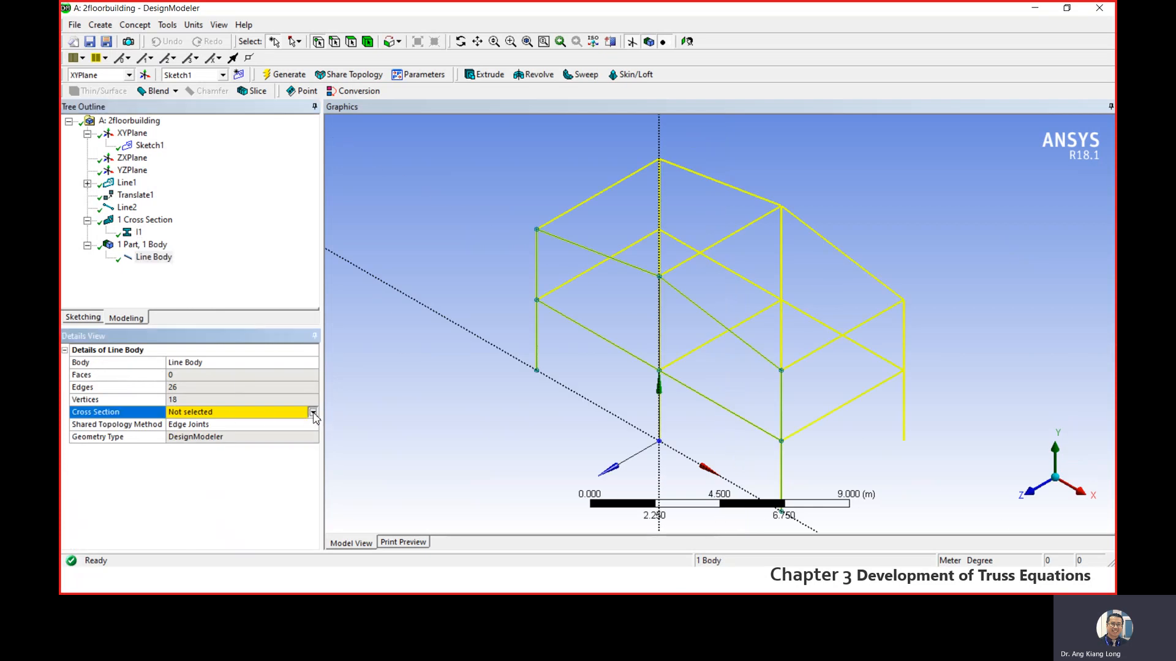
left_click(312, 413)
left_click(265, 433)
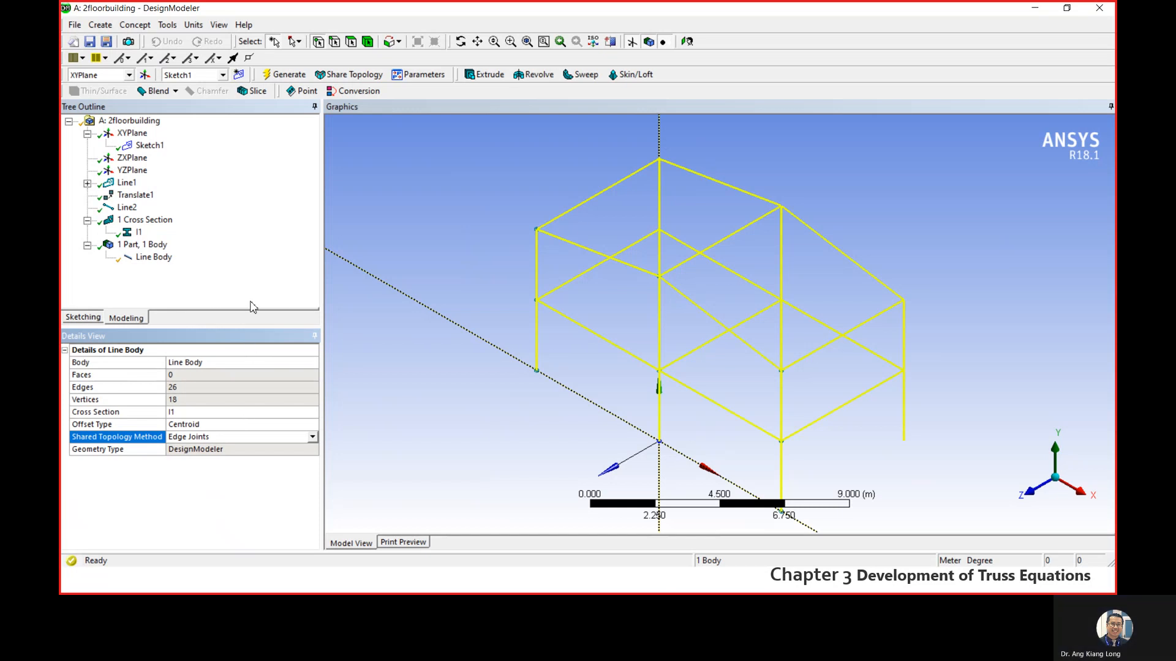
left_click(256, 262)
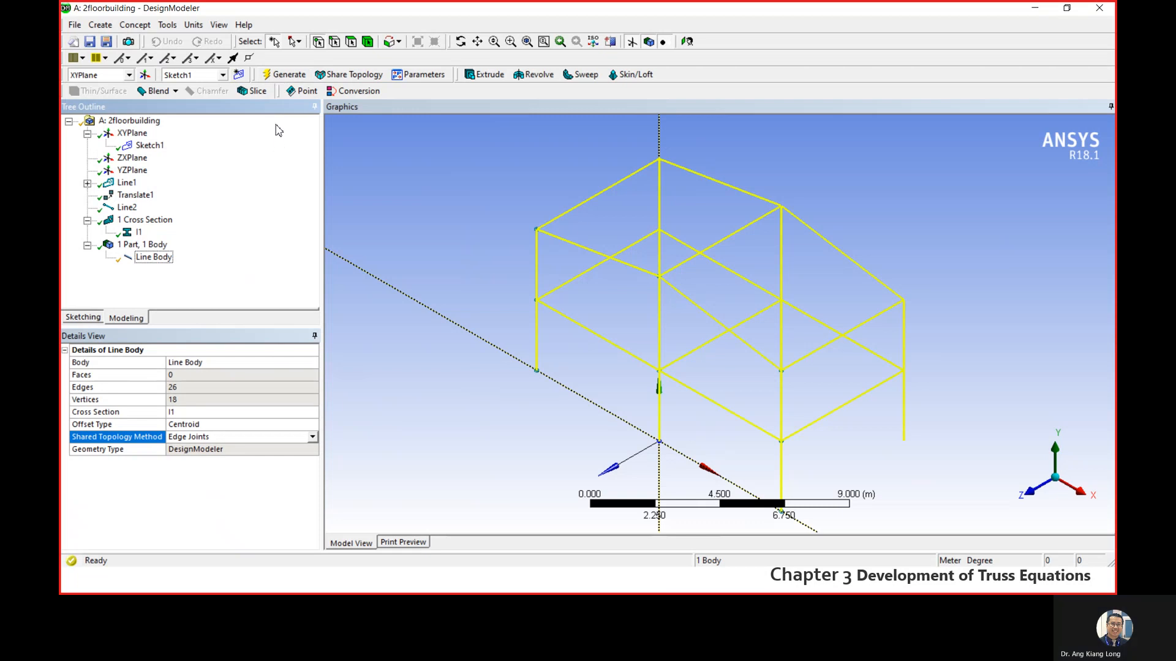
left_click(288, 75)
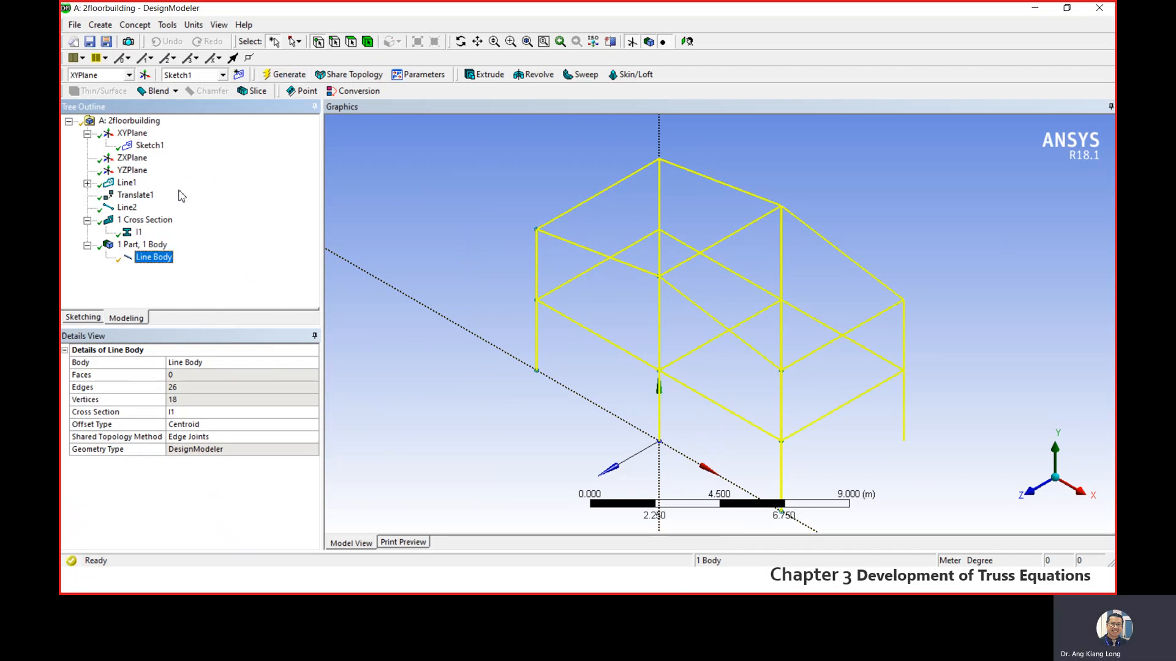
- Show the Cross Section Alignments on the frame's members and hide them again
left_click(218, 25)
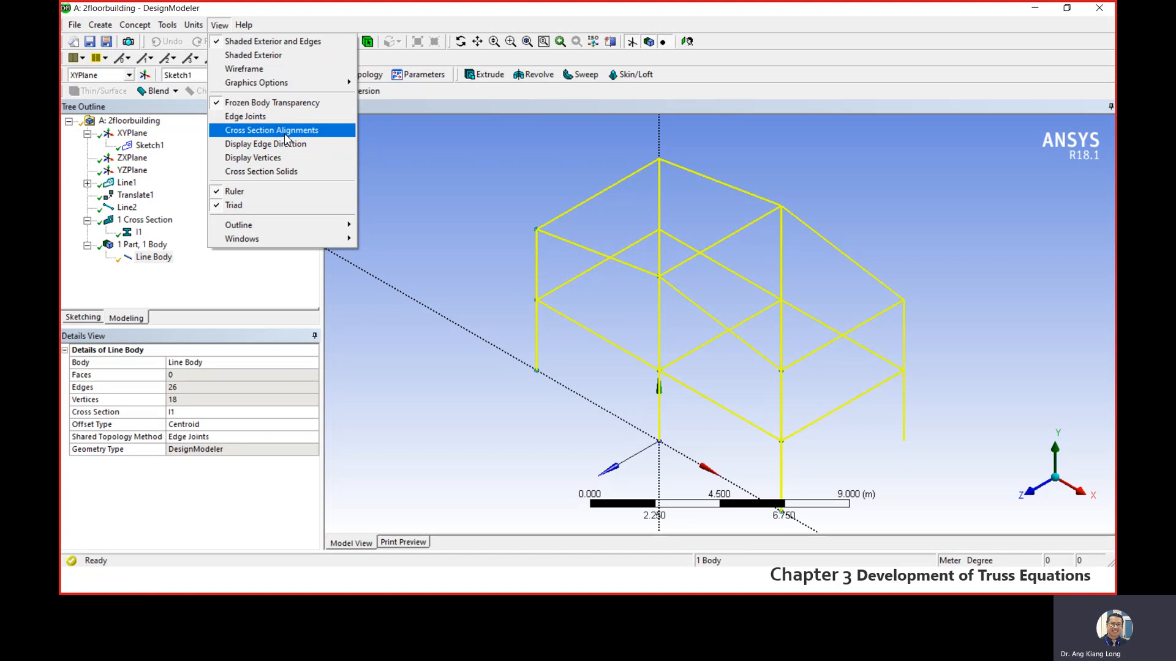
left_click(285, 138)
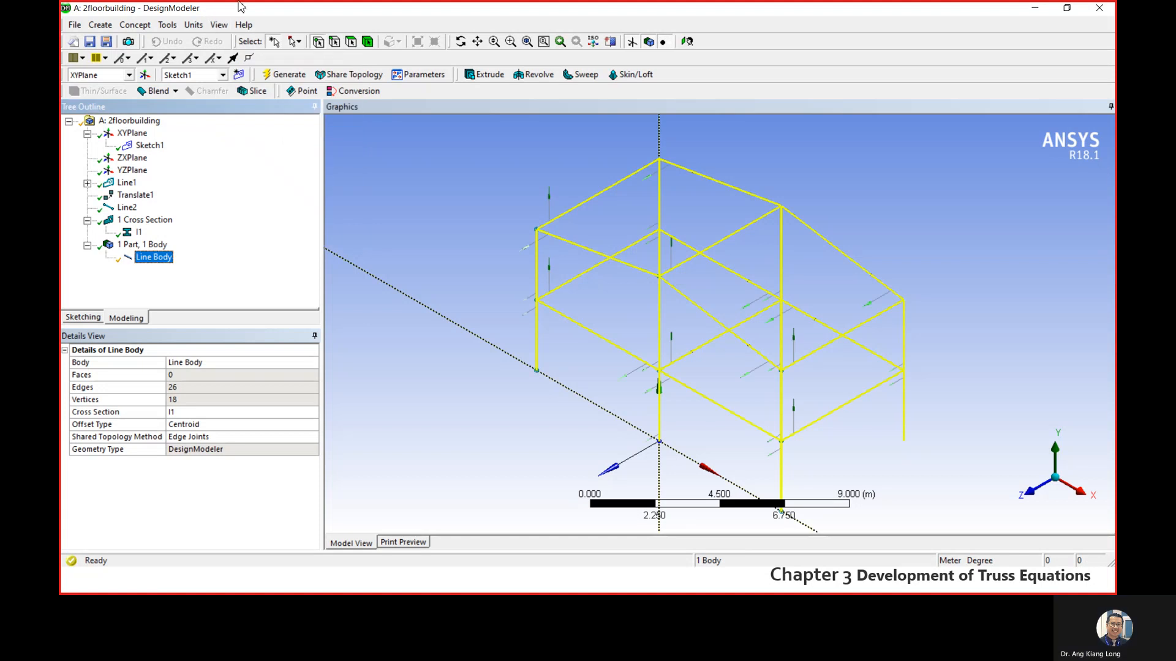
left_click(219, 25)
left_click(273, 130)
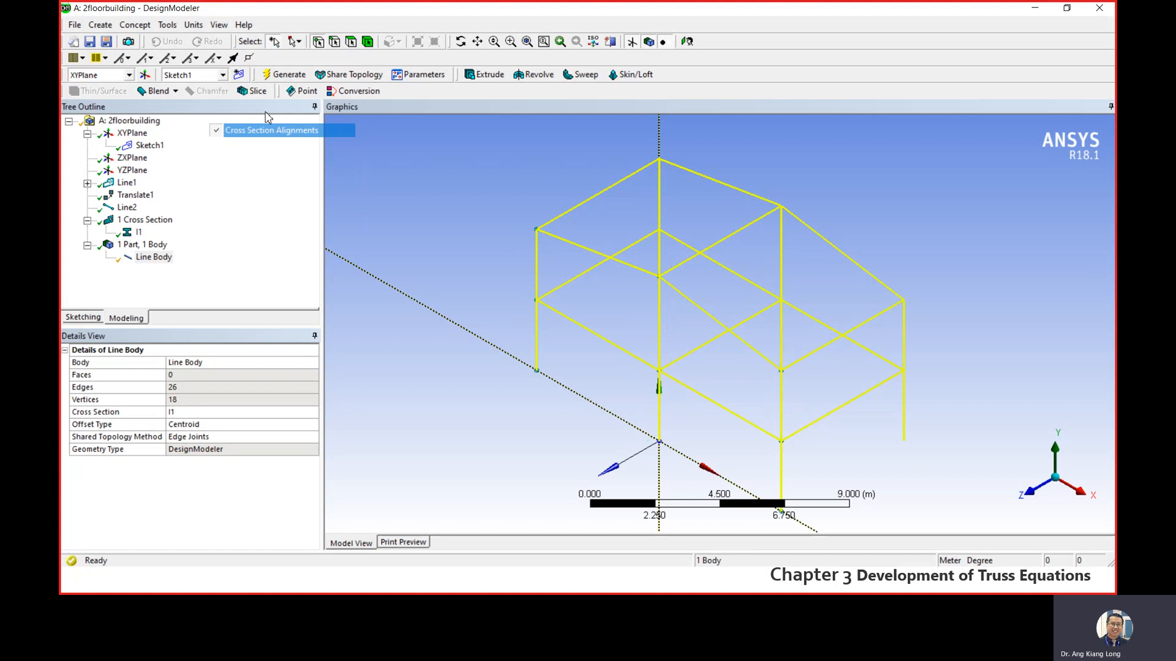
- Display the frame's members as Cross Section Solids and clear the line body selection
left_click(219, 25)
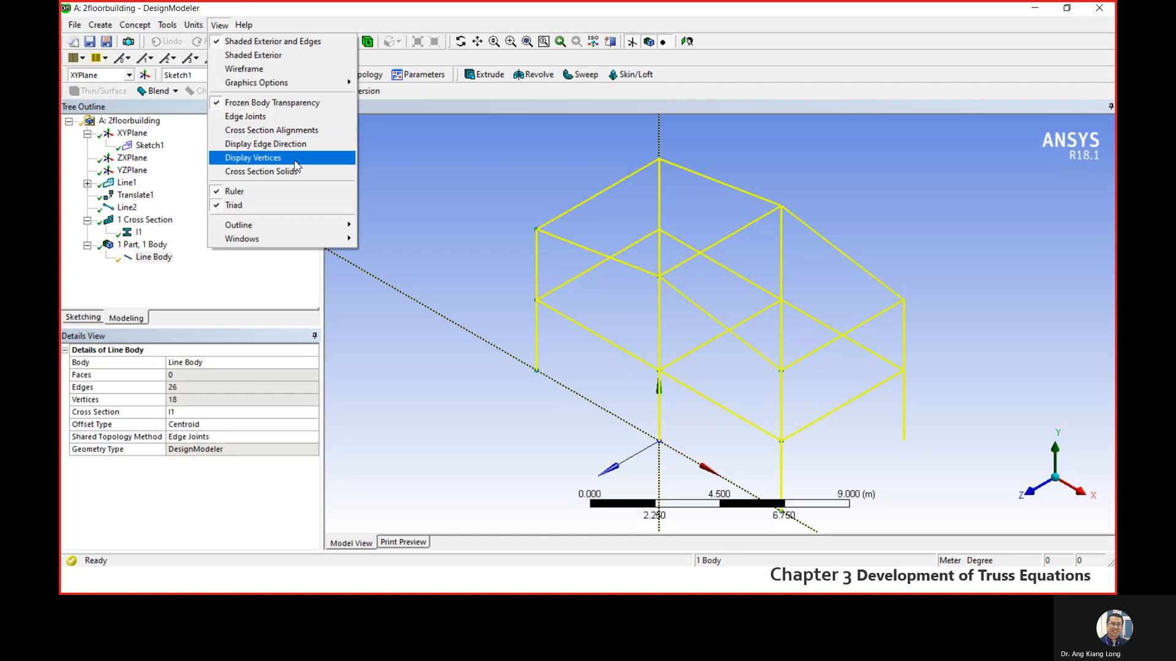
left_click(297, 172)
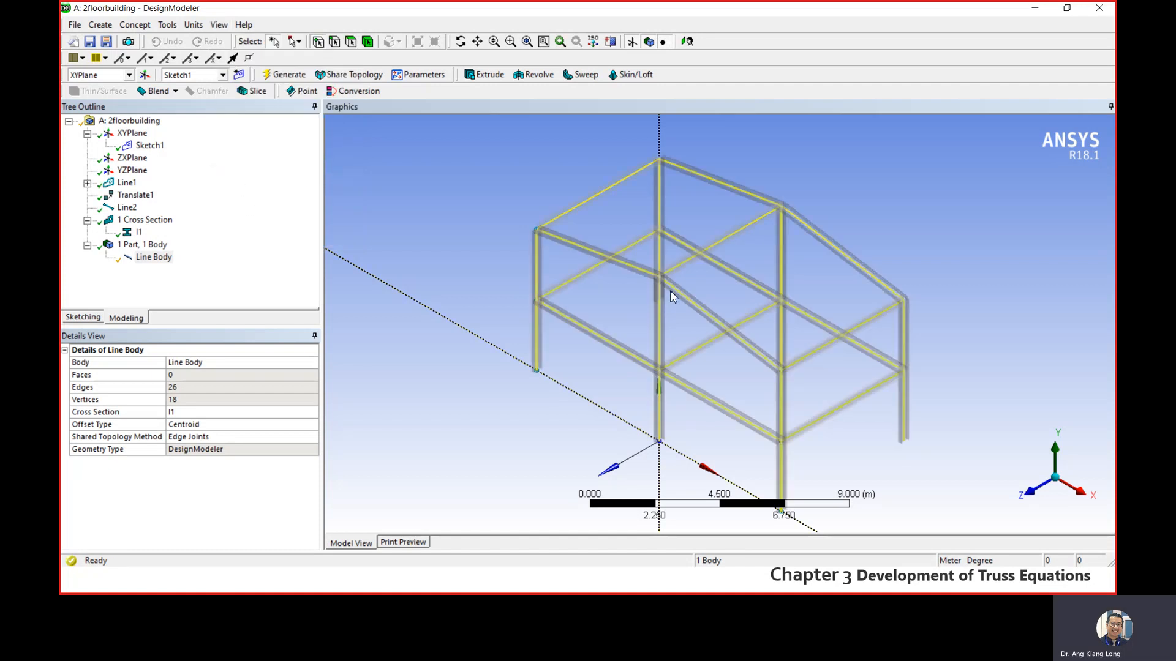
scroll(674, 294, "down", 4)
scroll(710, 343, "up", 3)
scroll(637, 270, "up", 5)
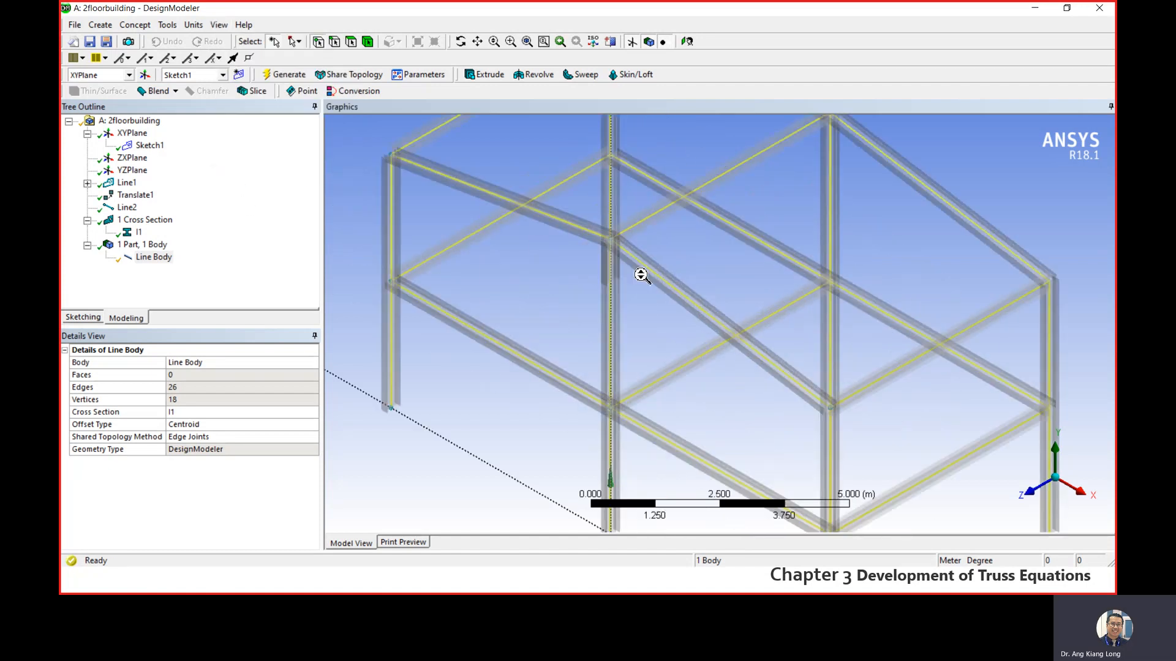
scroll(499, 263, "down", 3)
left_click(429, 207)
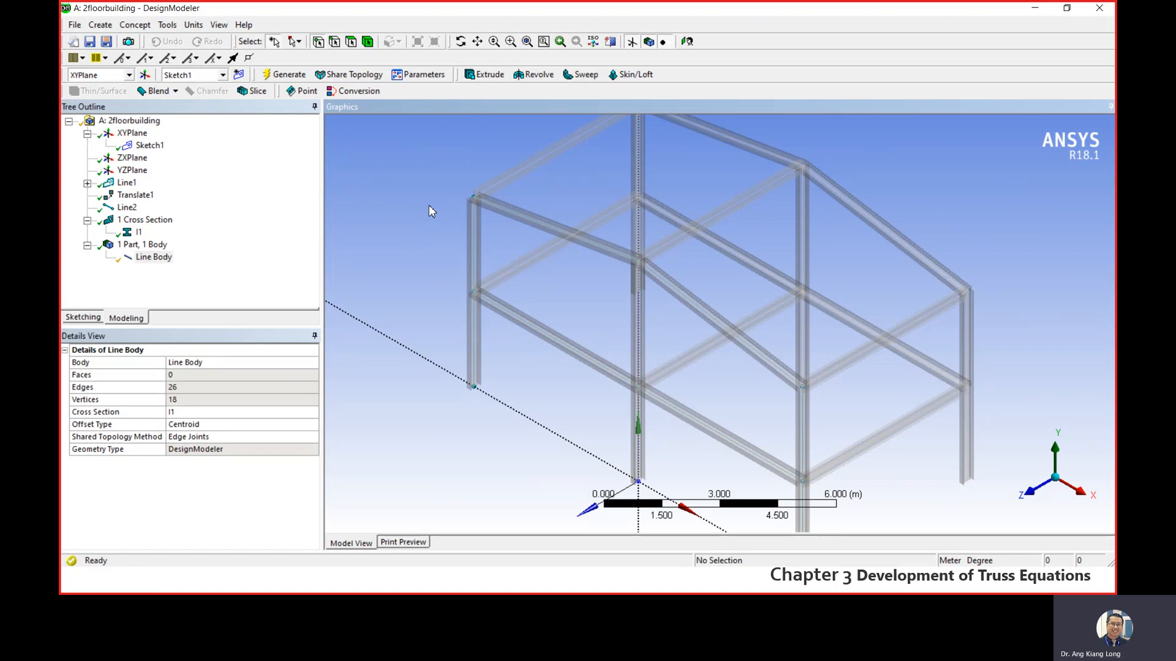
- Examine the I-beam solids and their joints up close and across the whole frame
scroll(449, 237, "up", 3)
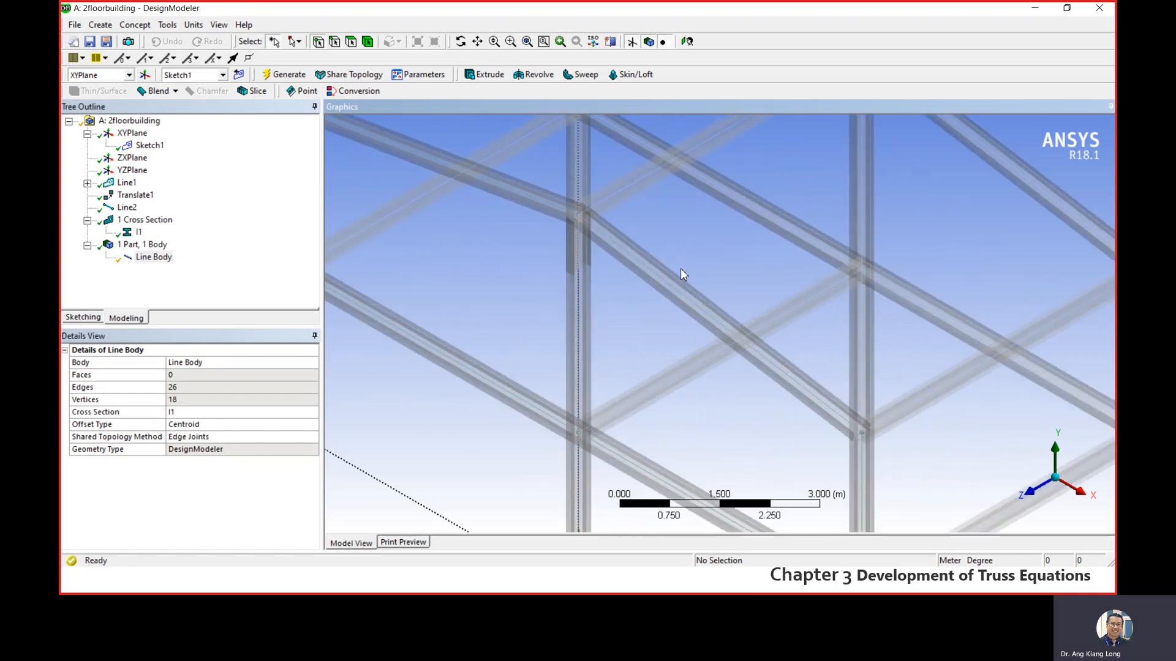
scroll(818, 374, "down", 5)
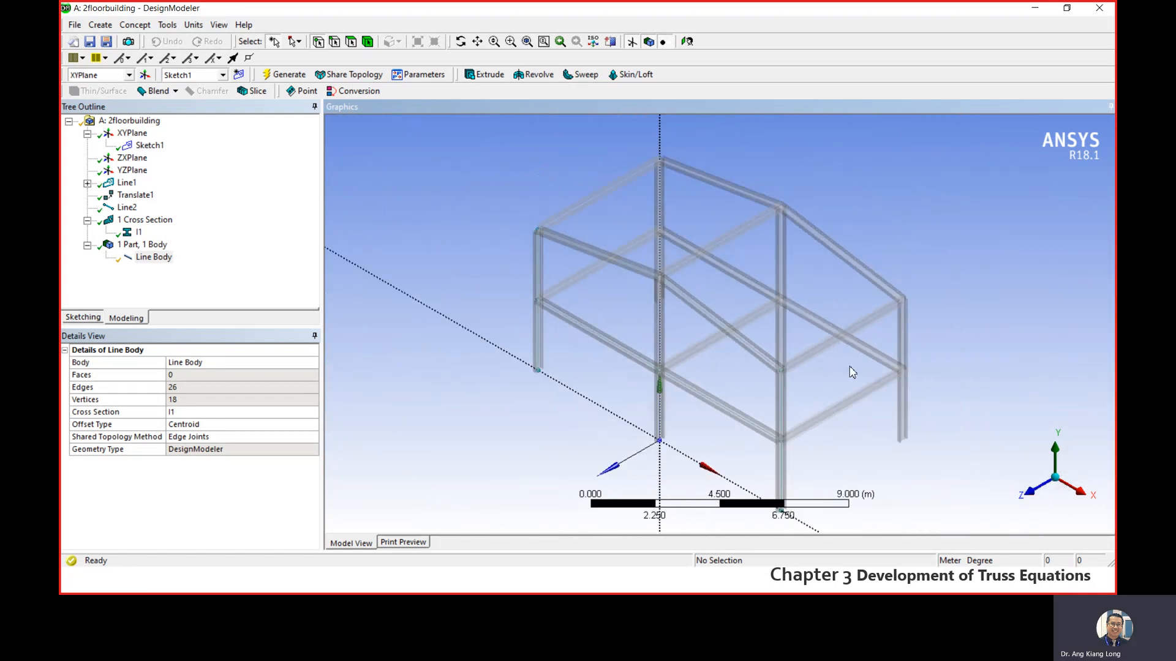
scroll(724, 299, "up", 5)
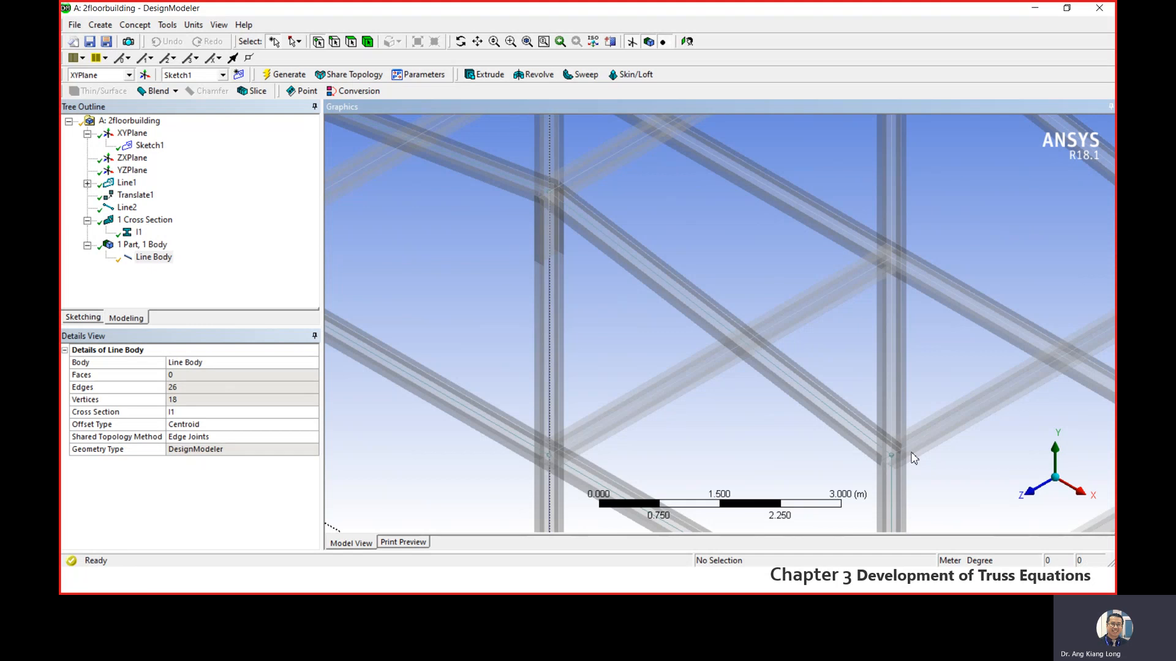
scroll(912, 456, "down", 5)
scroll(685, 296, "up", 5)
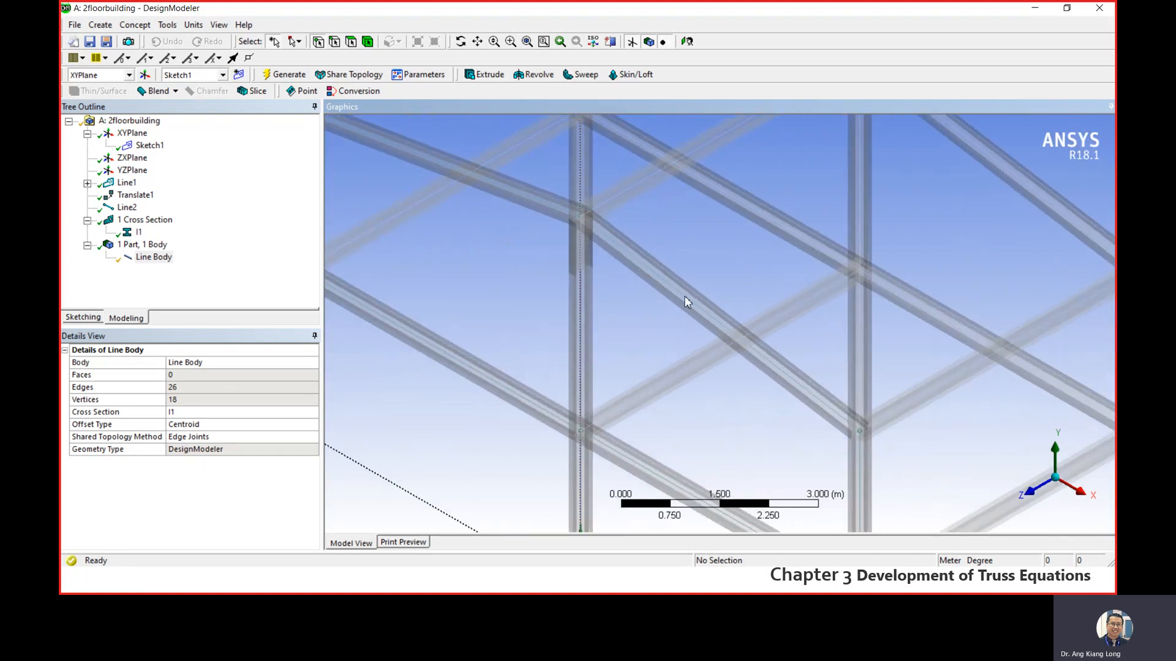
scroll(684, 296, "up", 1)
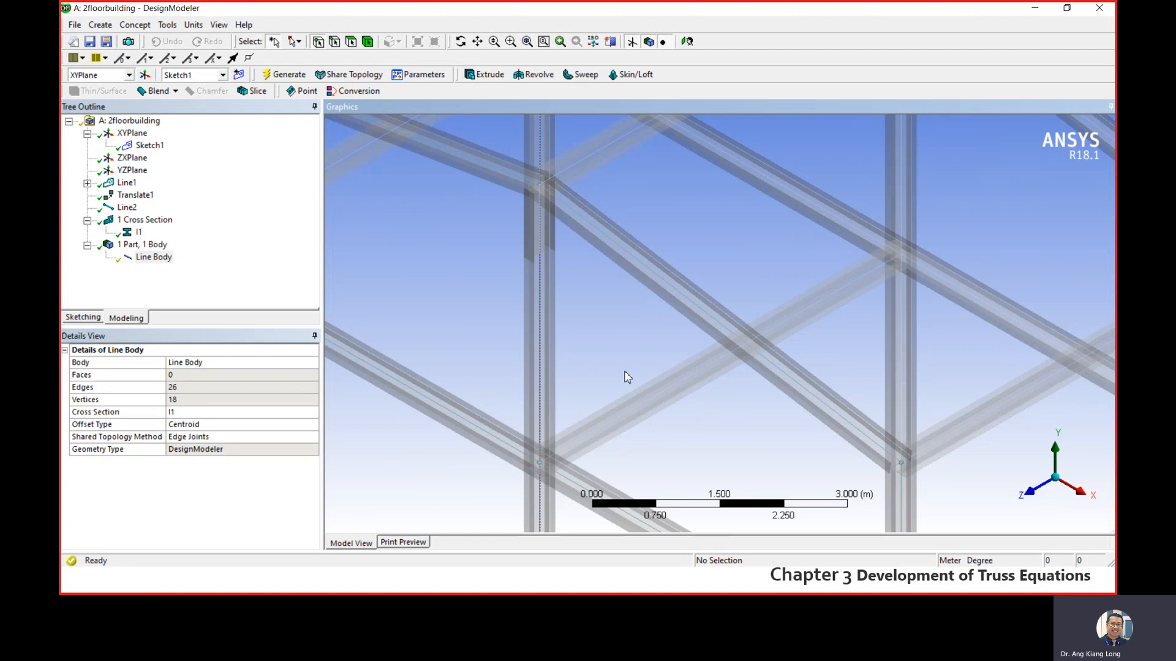
scroll(626, 373, "down", 3)
scroll(511, 208, "down", 2)
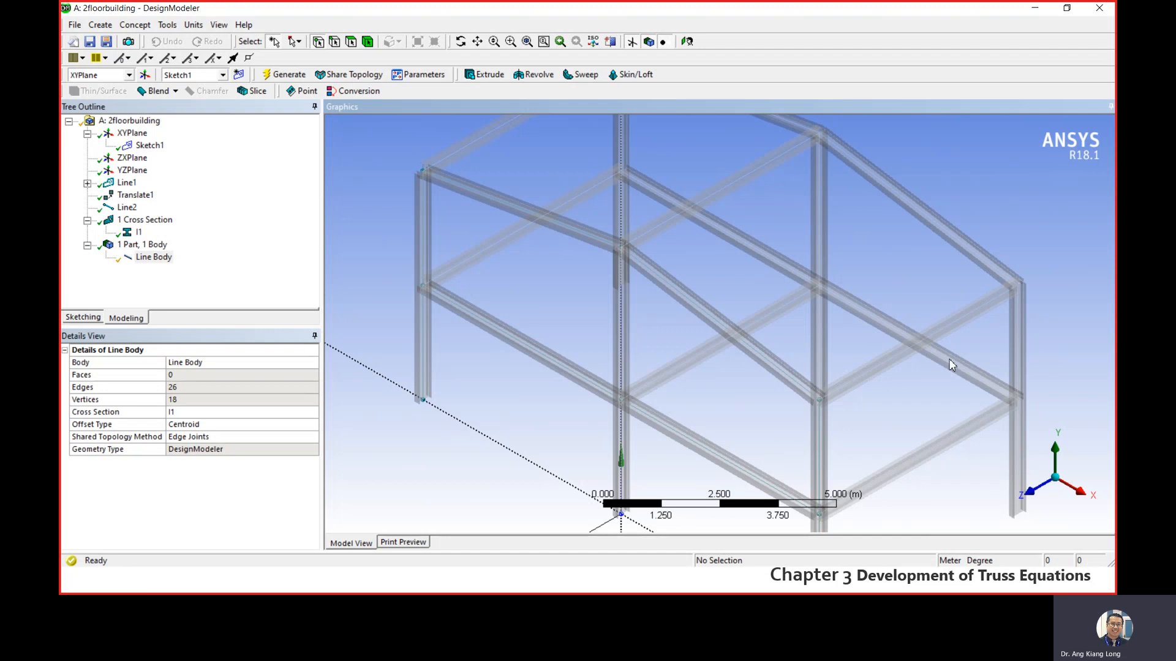
- Rotate the cross sections of the four sloping roof edges and the four floor-level edges parallel to them by 90°
scroll(771, 128, "down", 3)
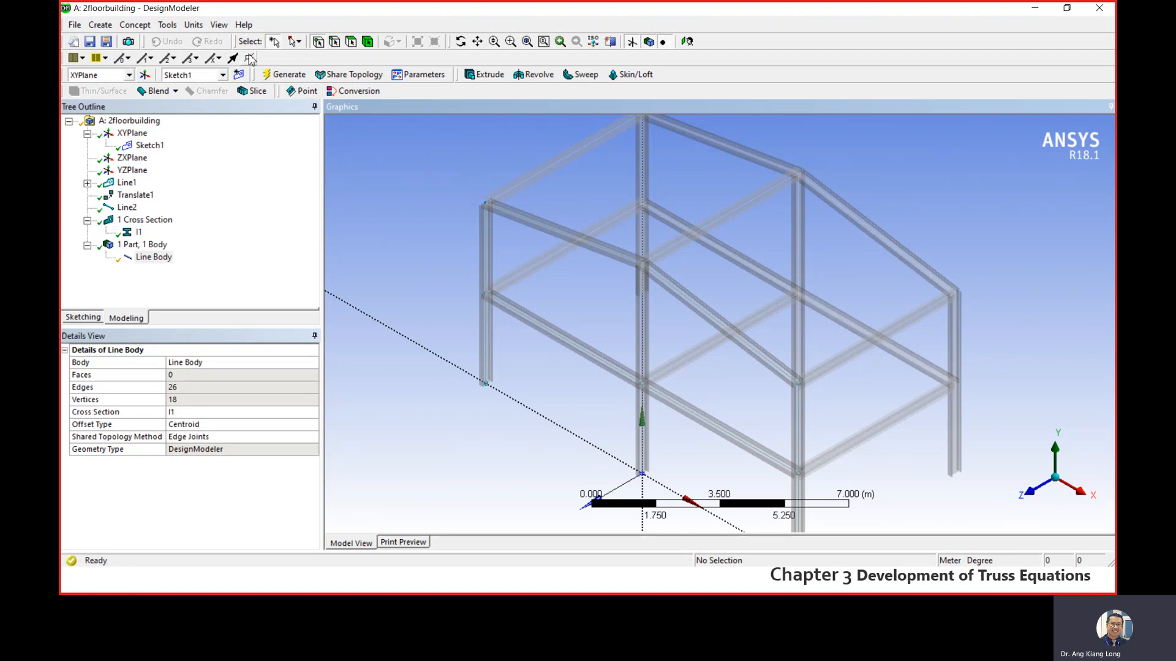
left_click(335, 42)
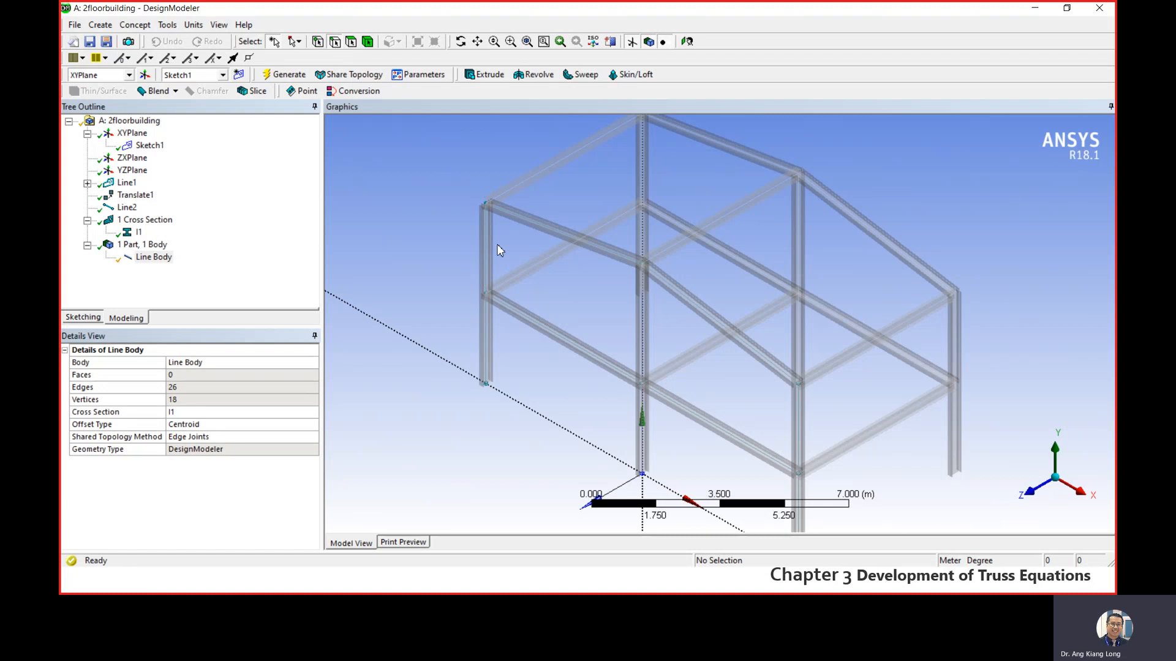
left_click(580, 245)
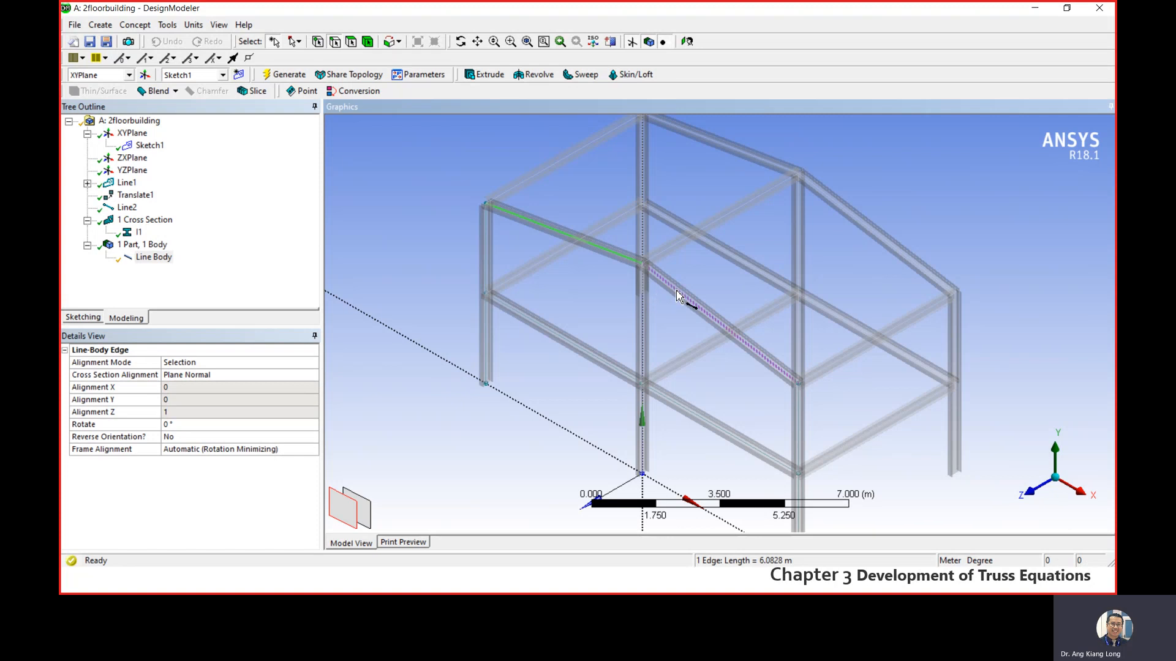
left_click(678, 297, "ctrl")
left_click(734, 149, "ctrl")
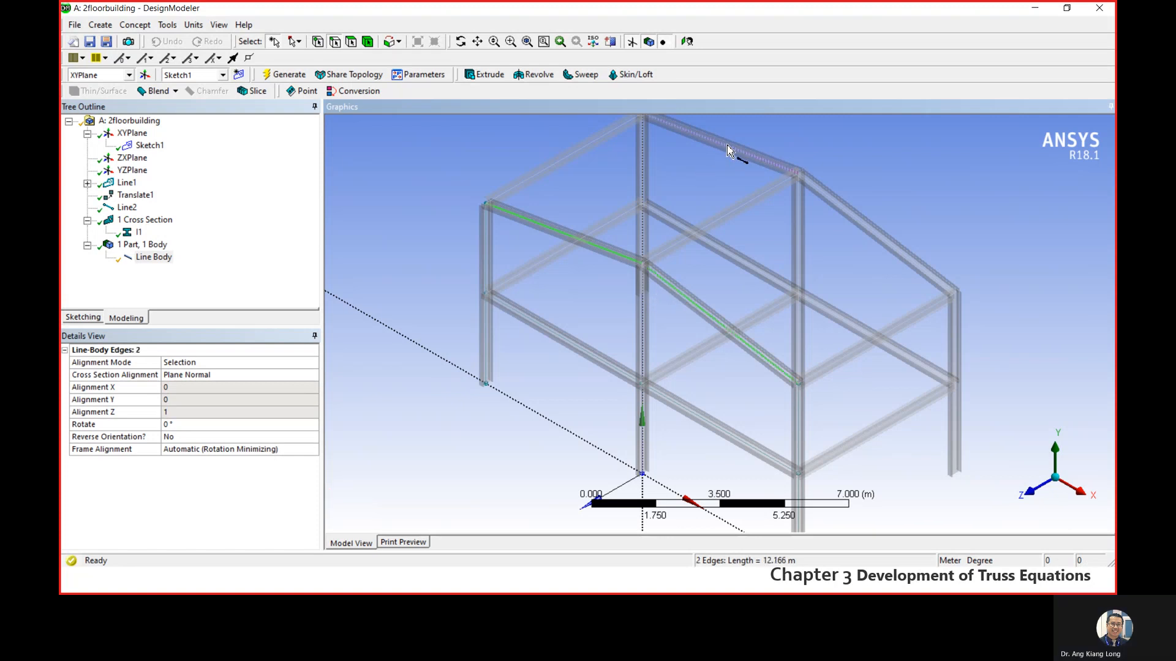
left_click(834, 205, "ctrl")
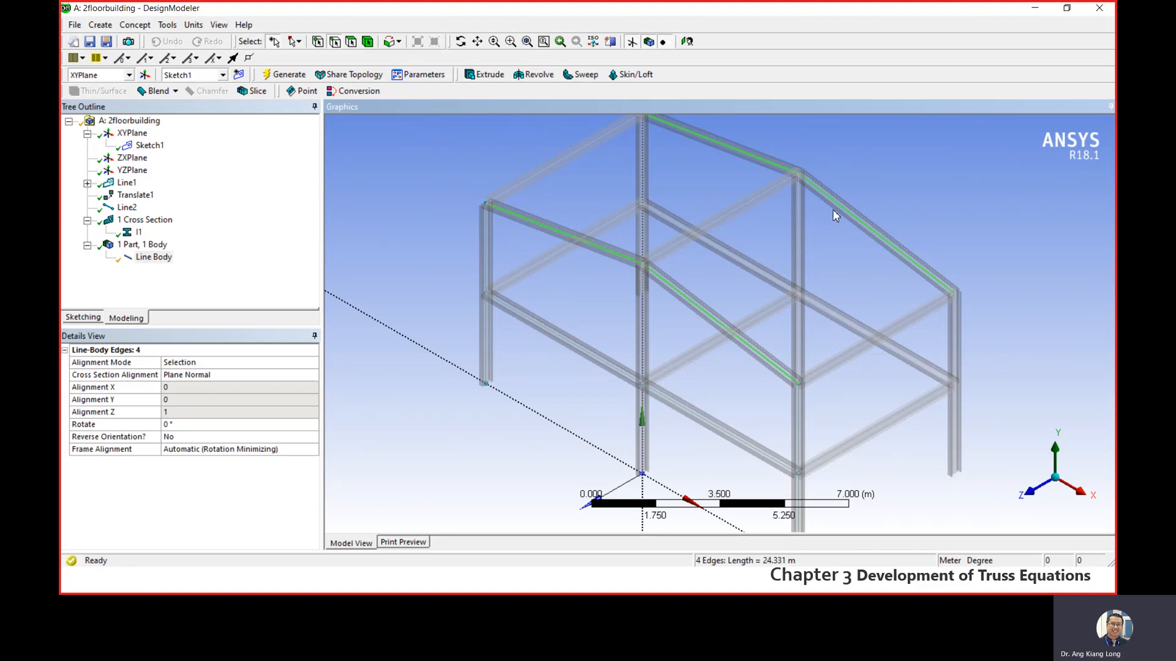
left_click(856, 328, "ctrl")
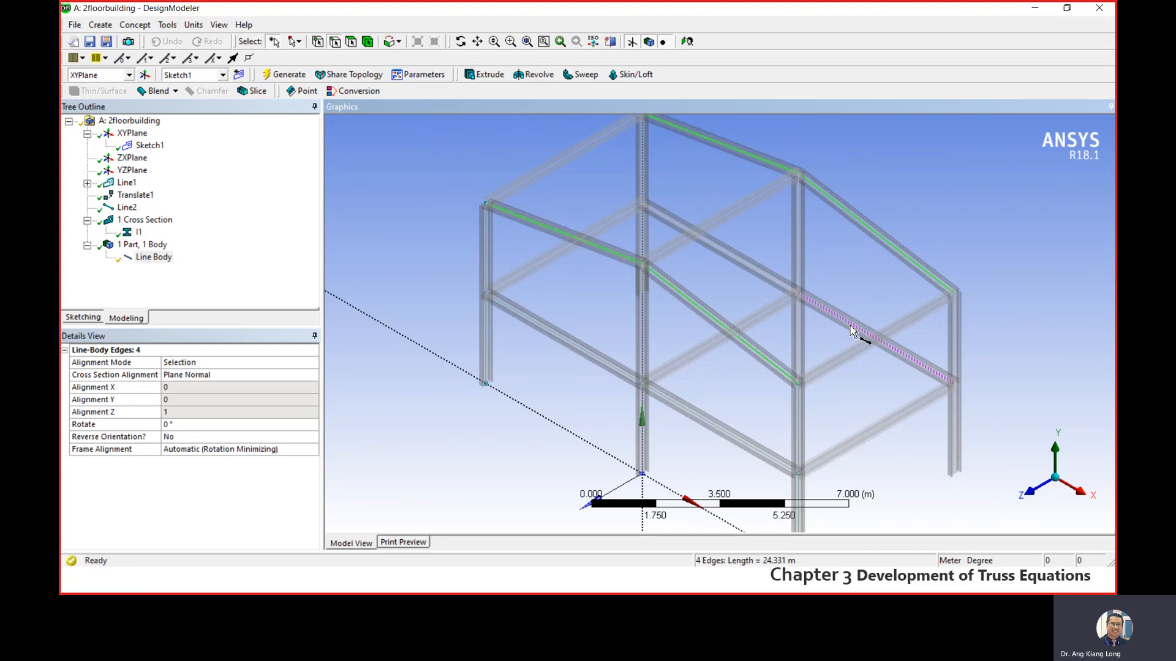
left_click(769, 284, "ctrl")
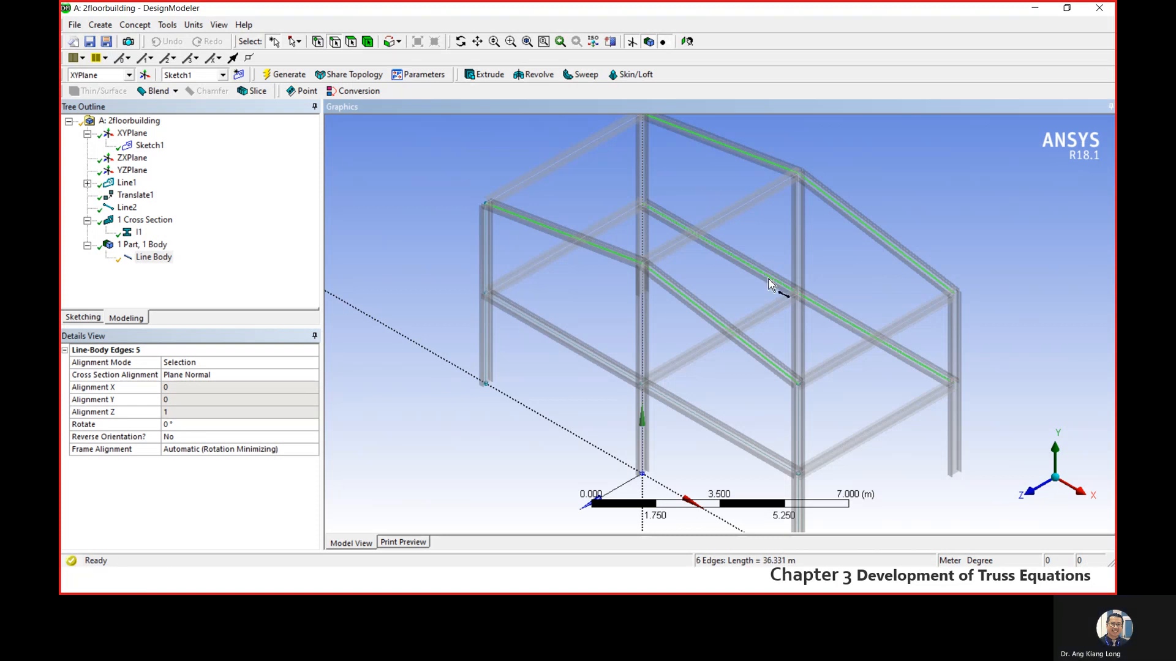
left_click(714, 428, "ctrl")
left_click(602, 363, "ctrl")
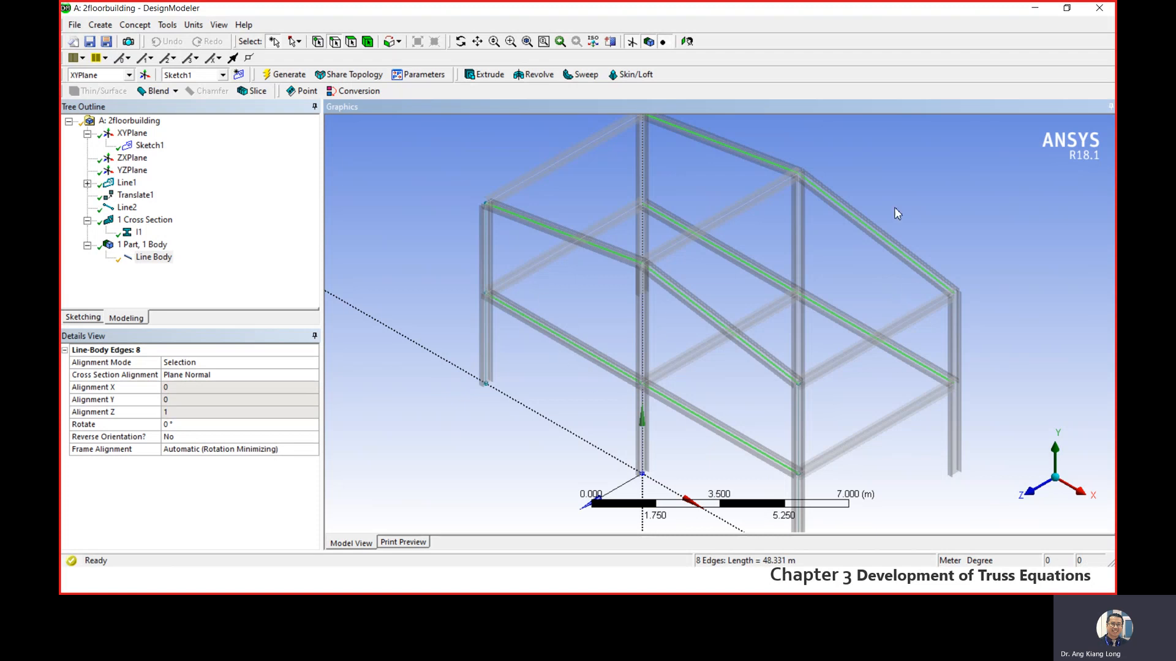
scroll(696, 328, "down", 2)
scroll(779, 344, "up", 4)
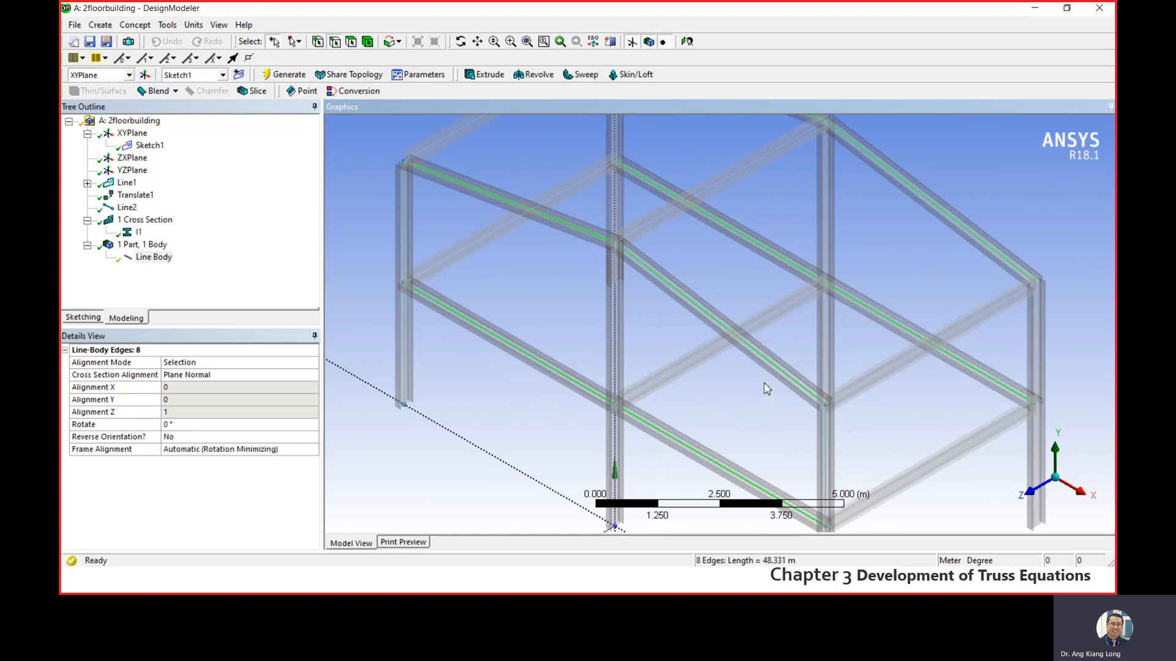
scroll(766, 388, "up", 3)
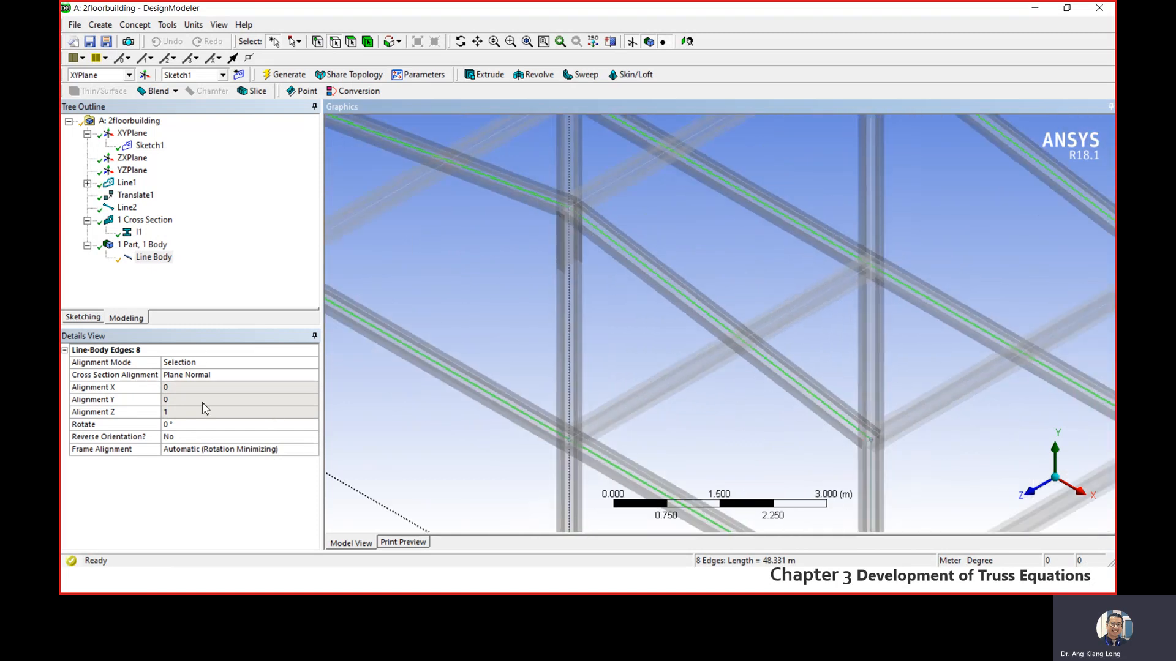
left_click(175, 425)
type("9")
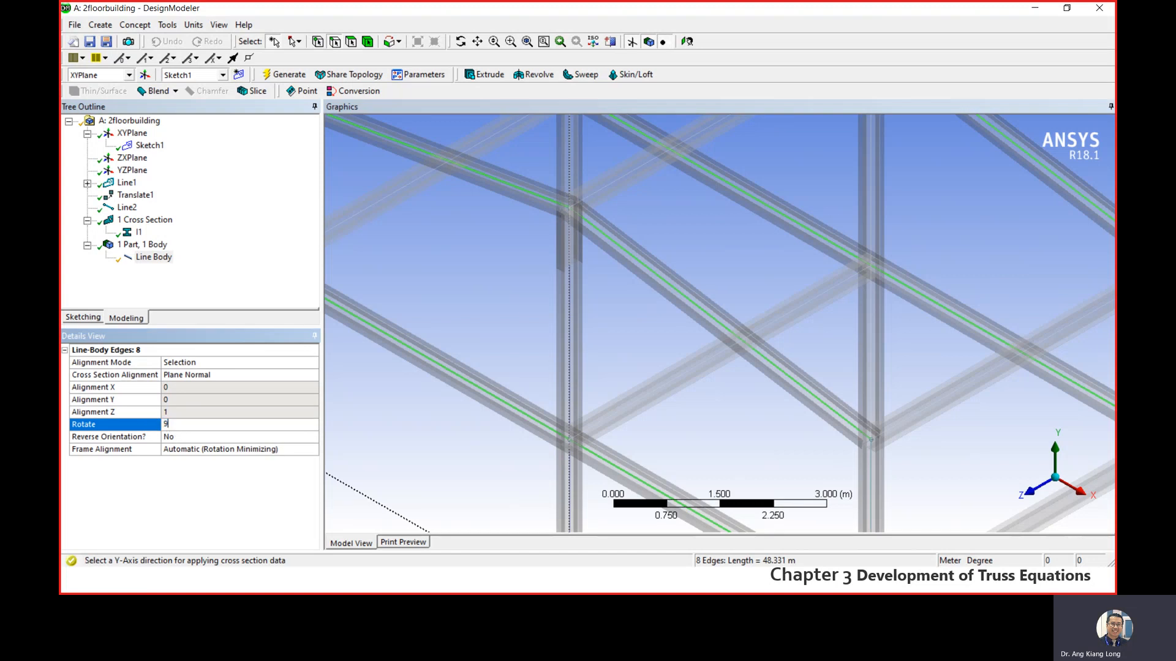
type("0")
key("Return")
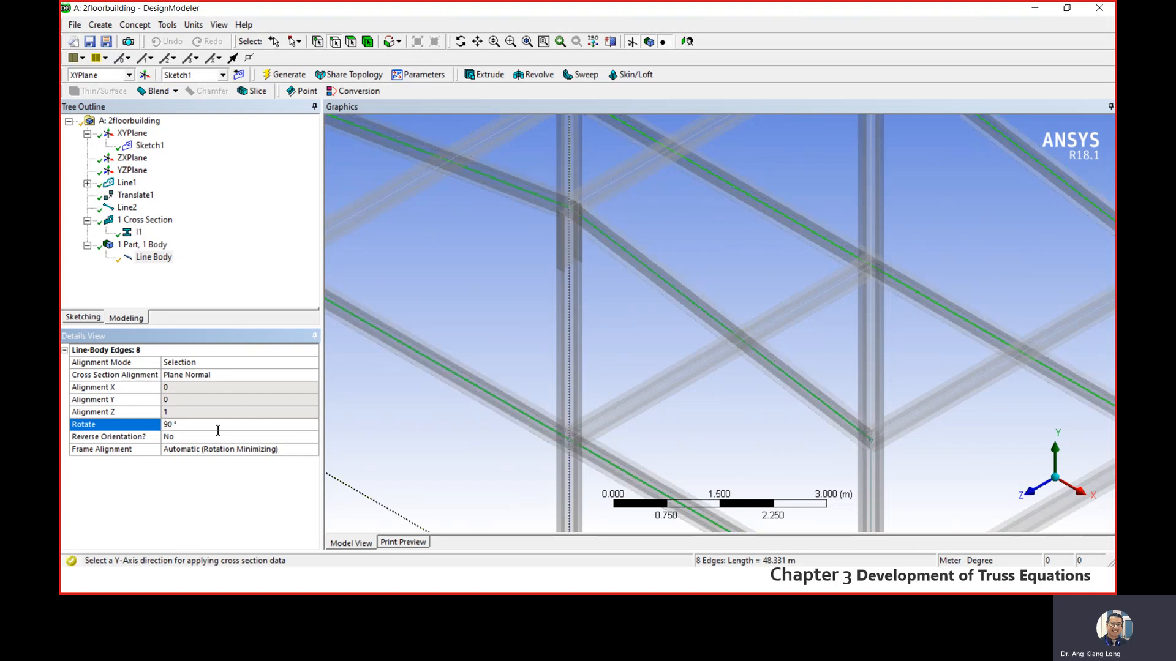
- Examine the orientation of the rotated I-beams up close and across the whole frame
scroll(632, 274, "down", 1)
scroll(638, 262, "up", 10)
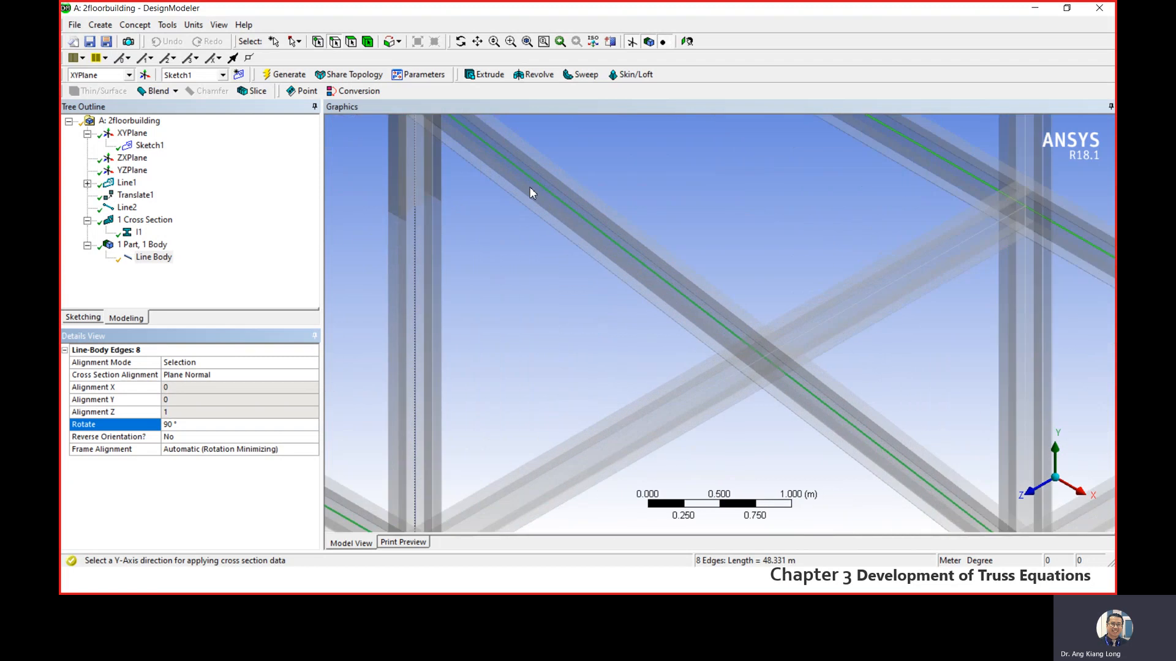
scroll(905, 422, "down", 9)
scroll(912, 464, "down", 3)
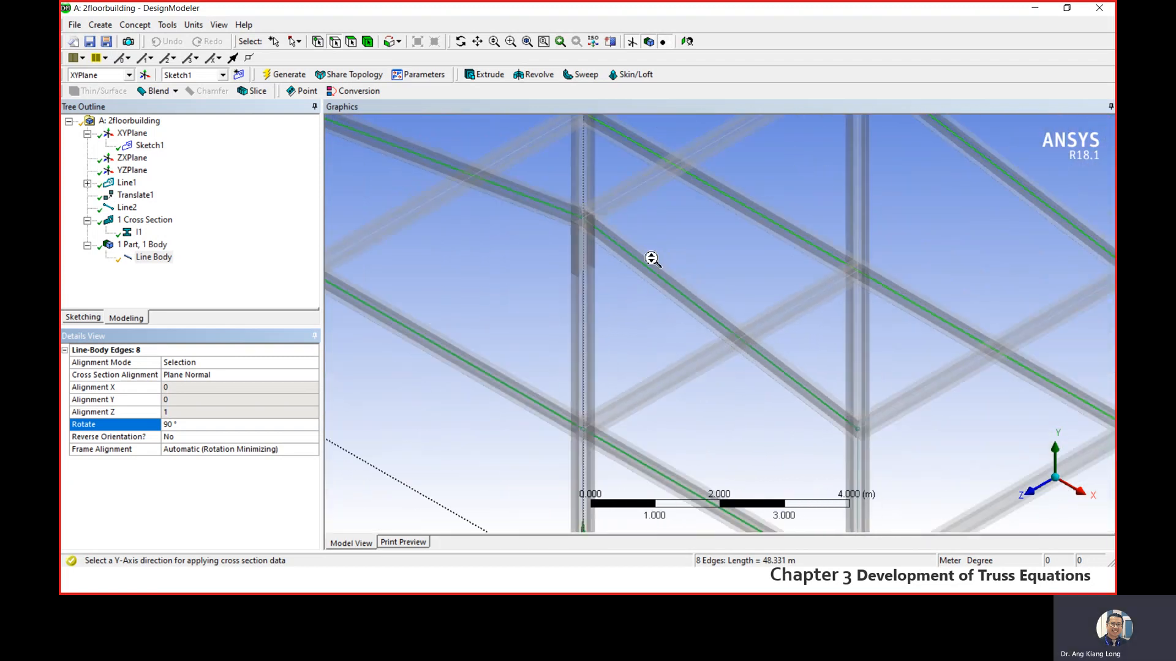
scroll(650, 257, "up", 4)
scroll(536, 174, "down", 2)
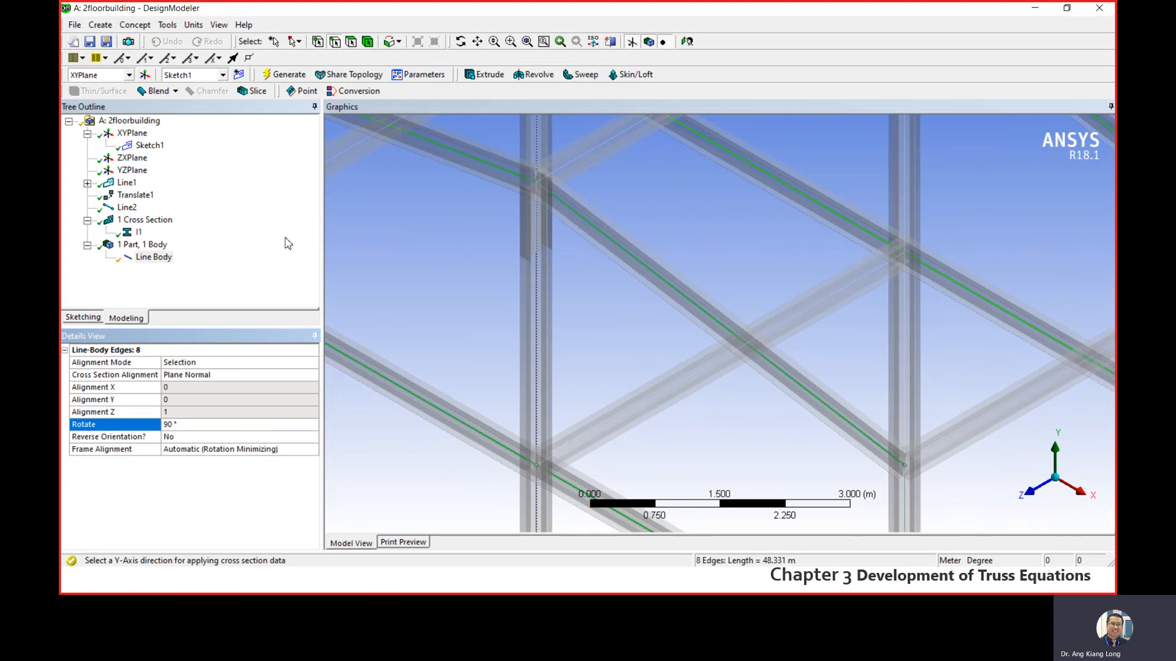
left_click(251, 258)
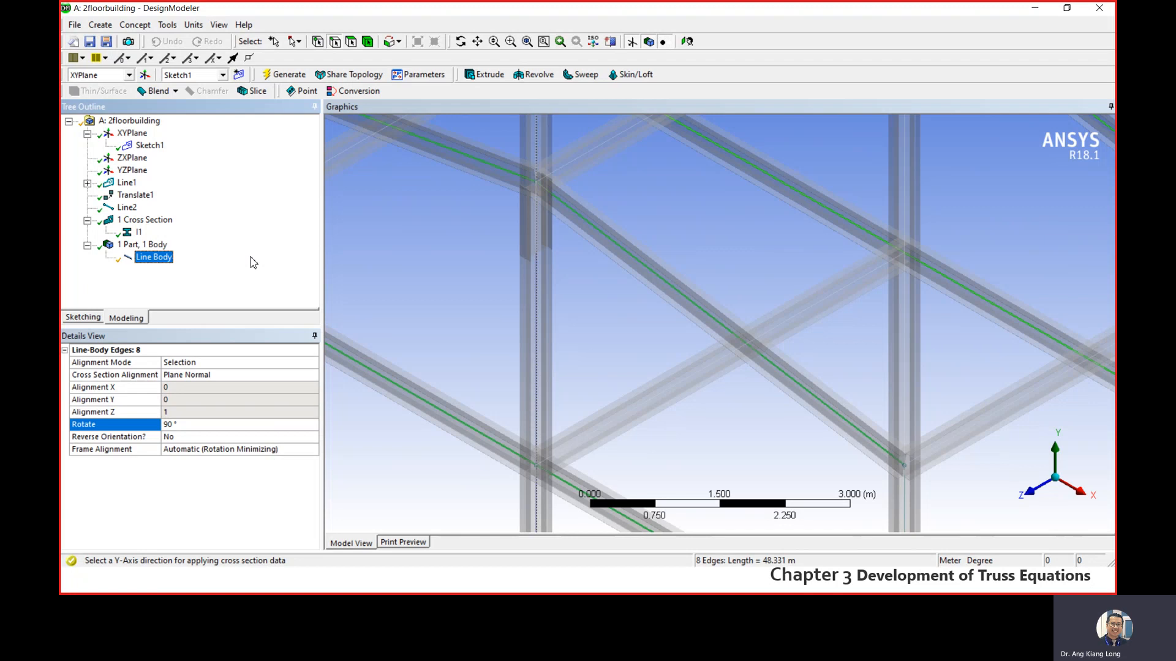
left_click(527, 44)
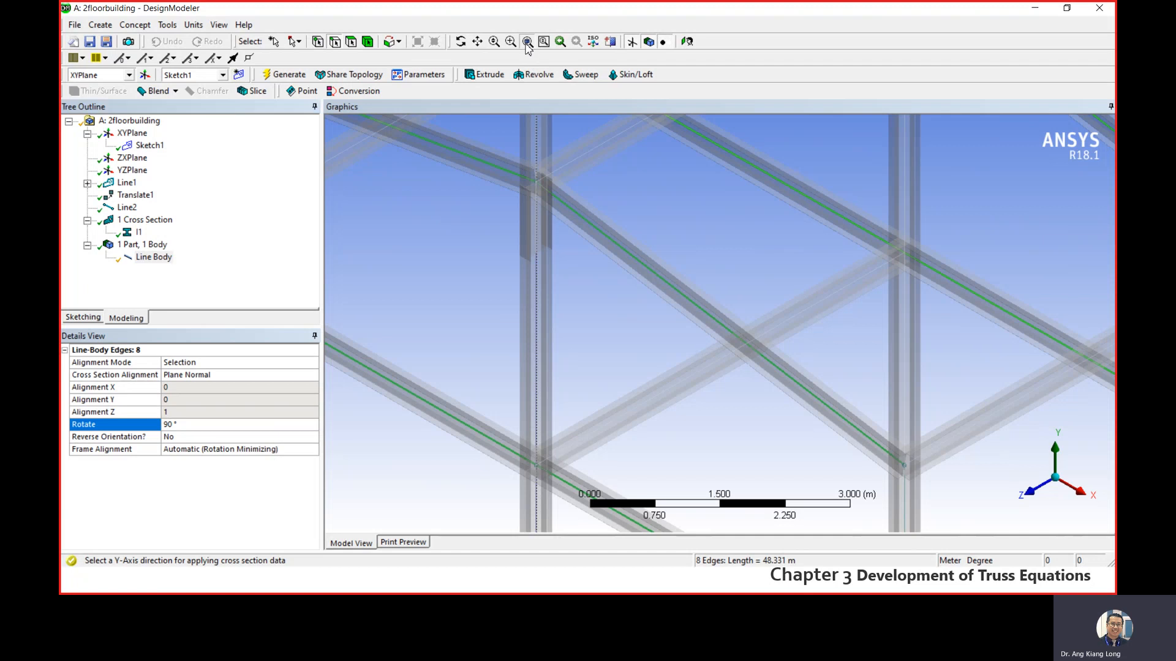
- Save the project and close DesignModeler, returning to the Workbench project schematic
left_click(91, 42)
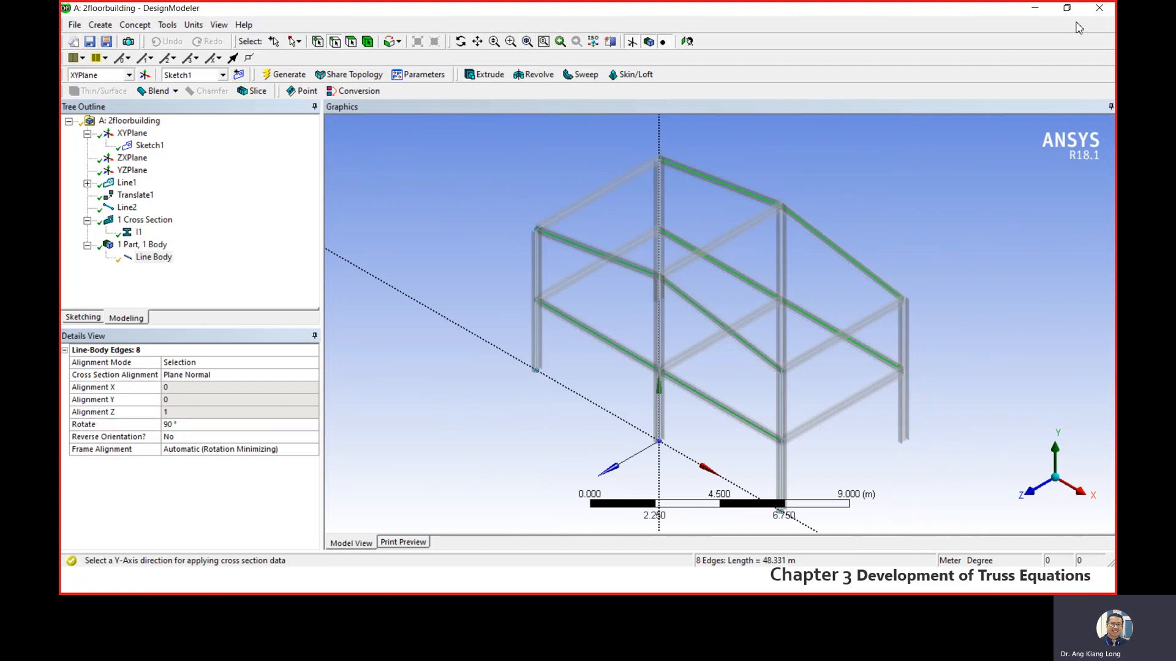
left_click(1097, 8)
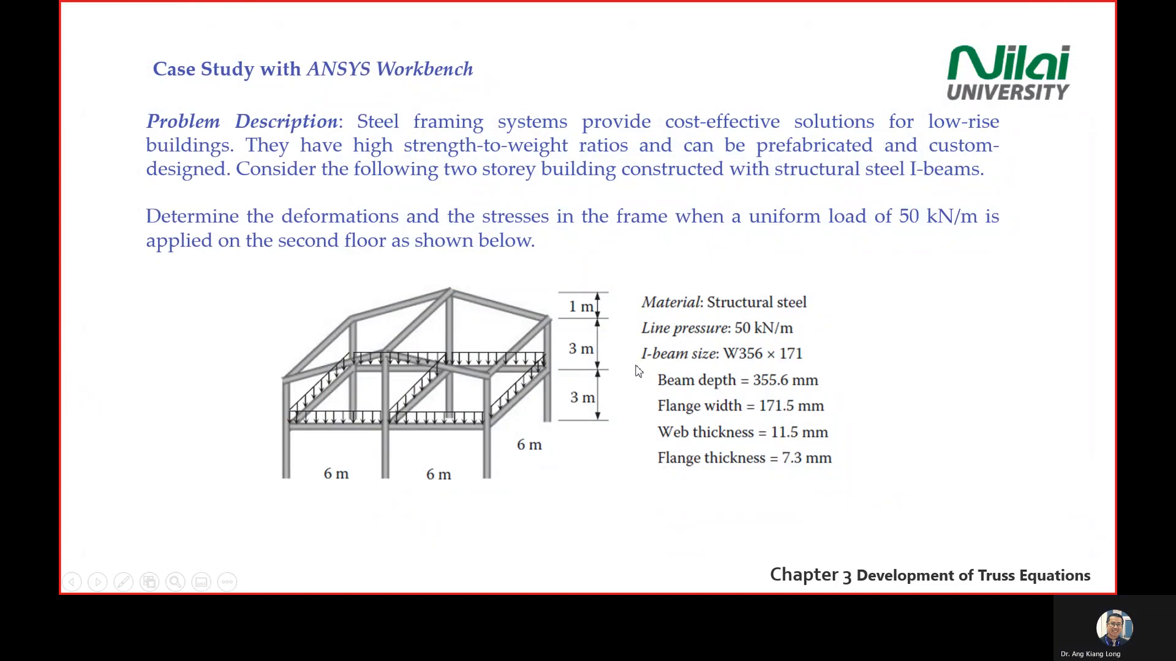
key("super")
left_click(584, 578)
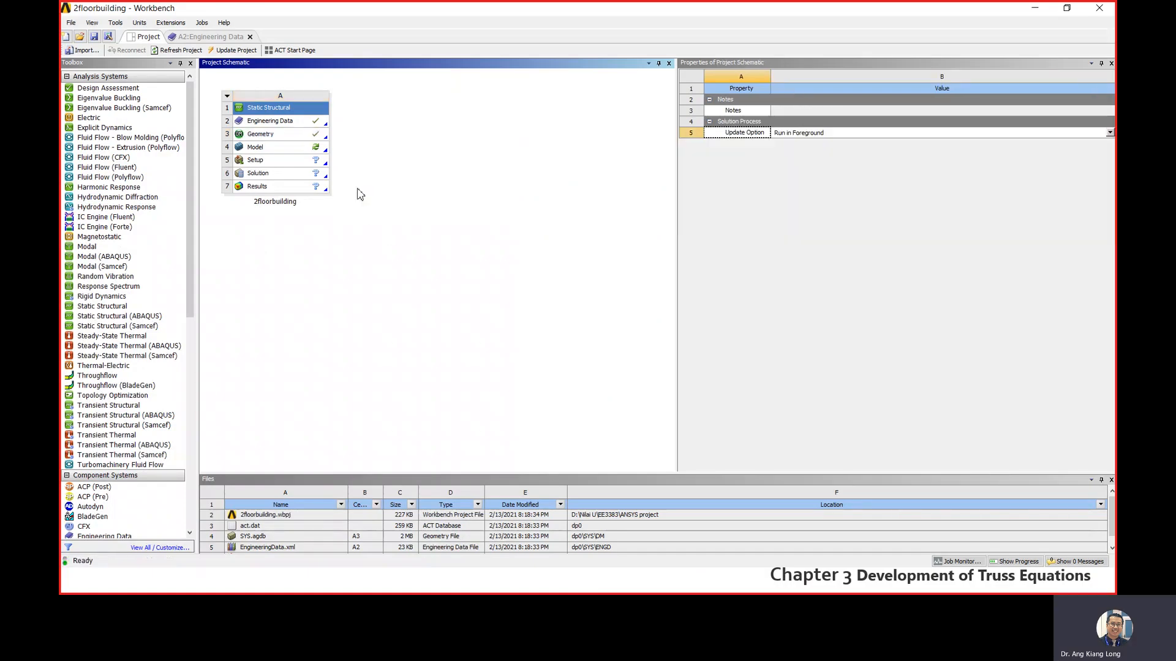
- Open the Model cell of the 2floorbuilding static structural system in Mechanical
left_click(297, 157)
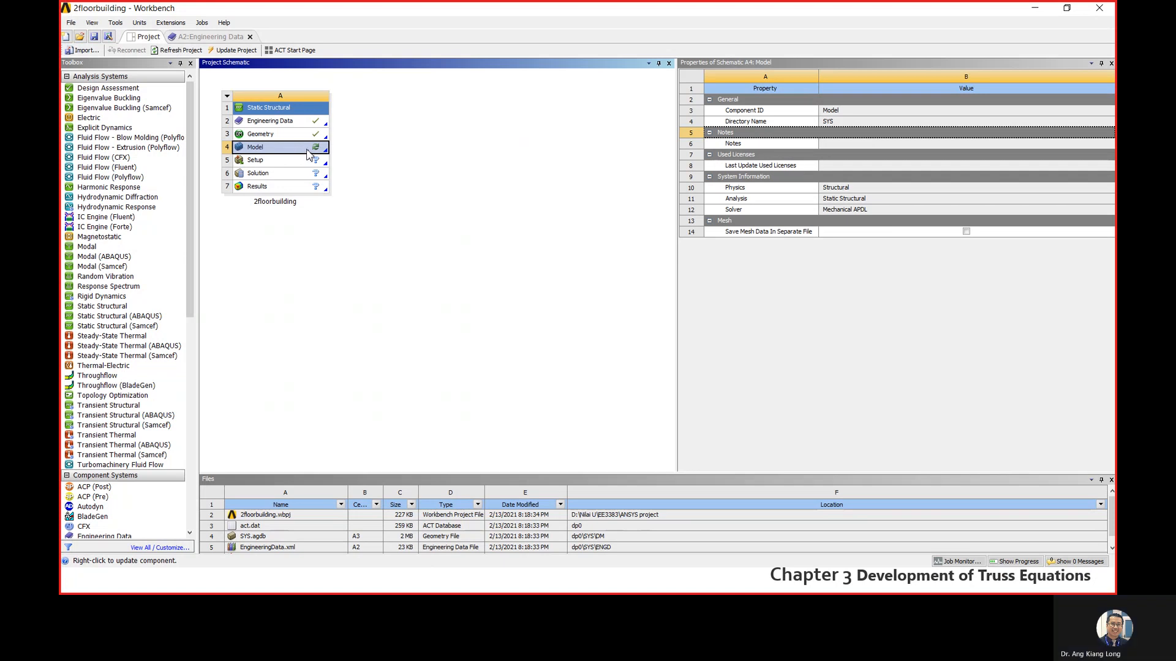
double_click(316, 153)
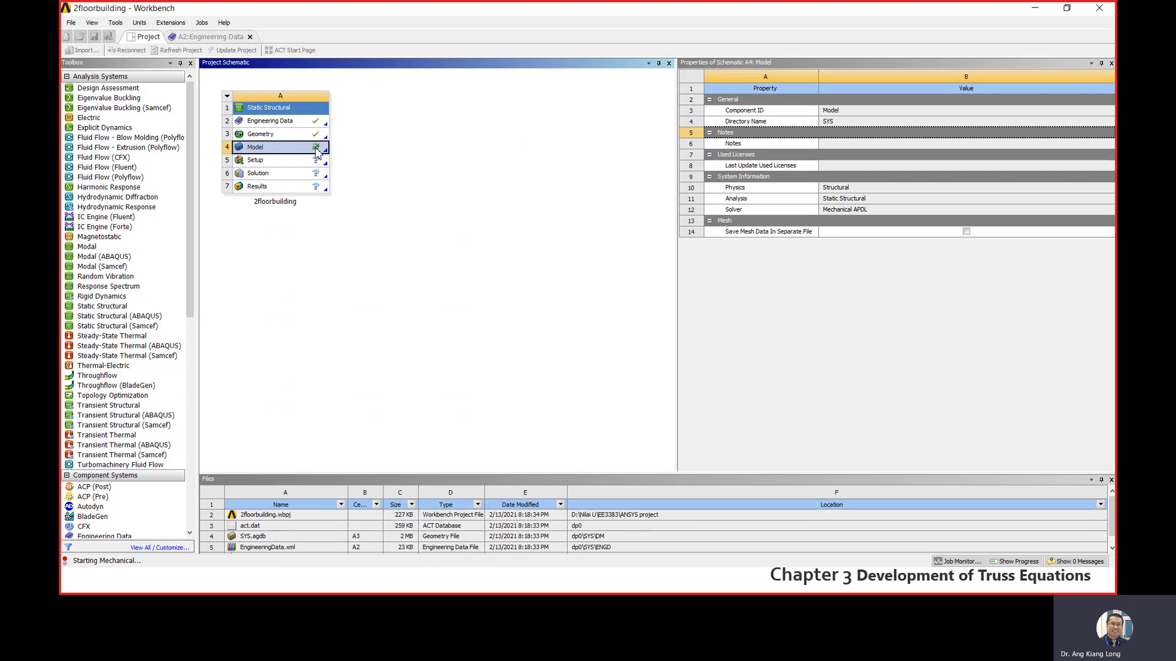
right_click(316, 149)
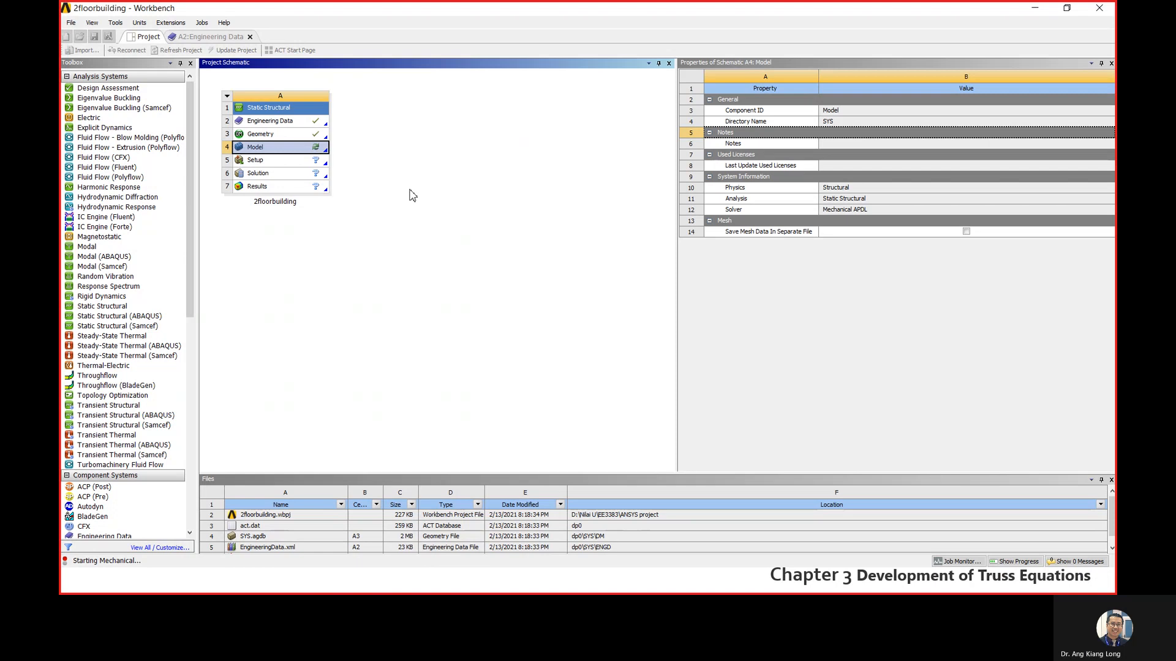
left_click(453, 122)
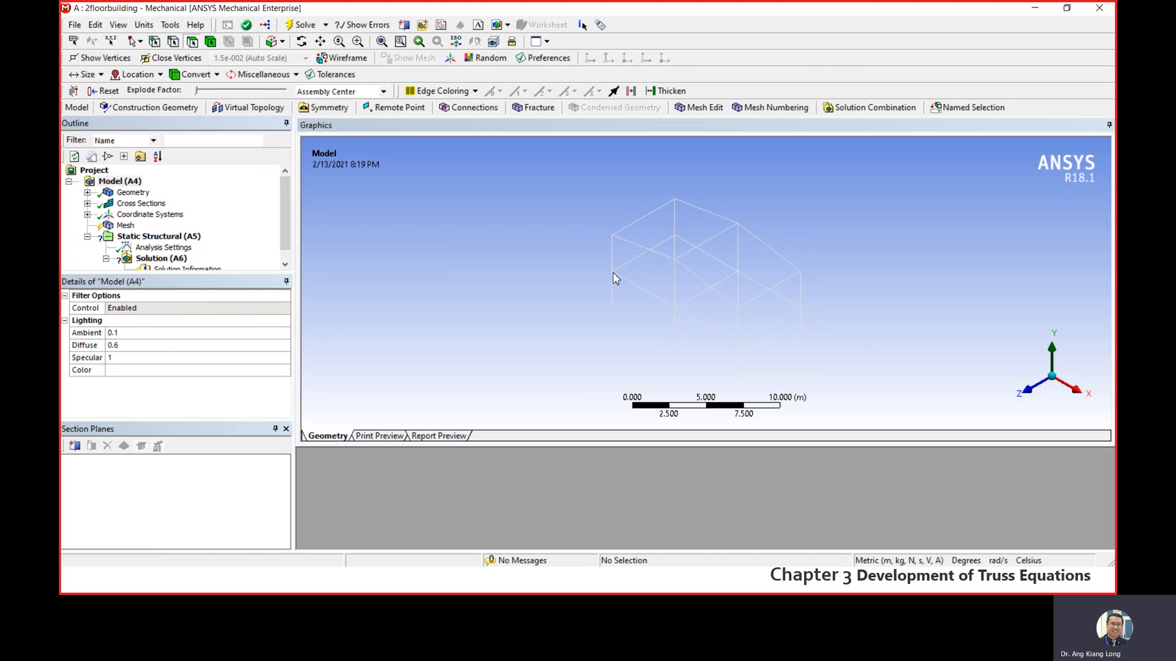
- Consult the problem description in the PowerPoint slide show for material and loading, and return to Mechanical
key("super")
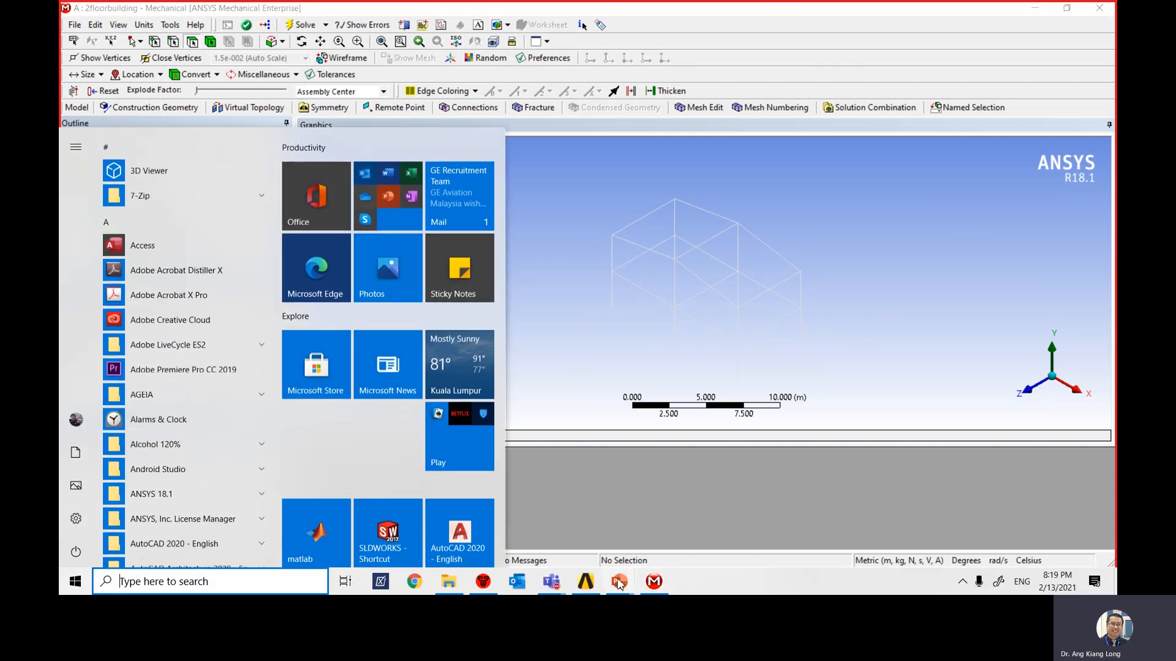
mouse_move(619, 582)
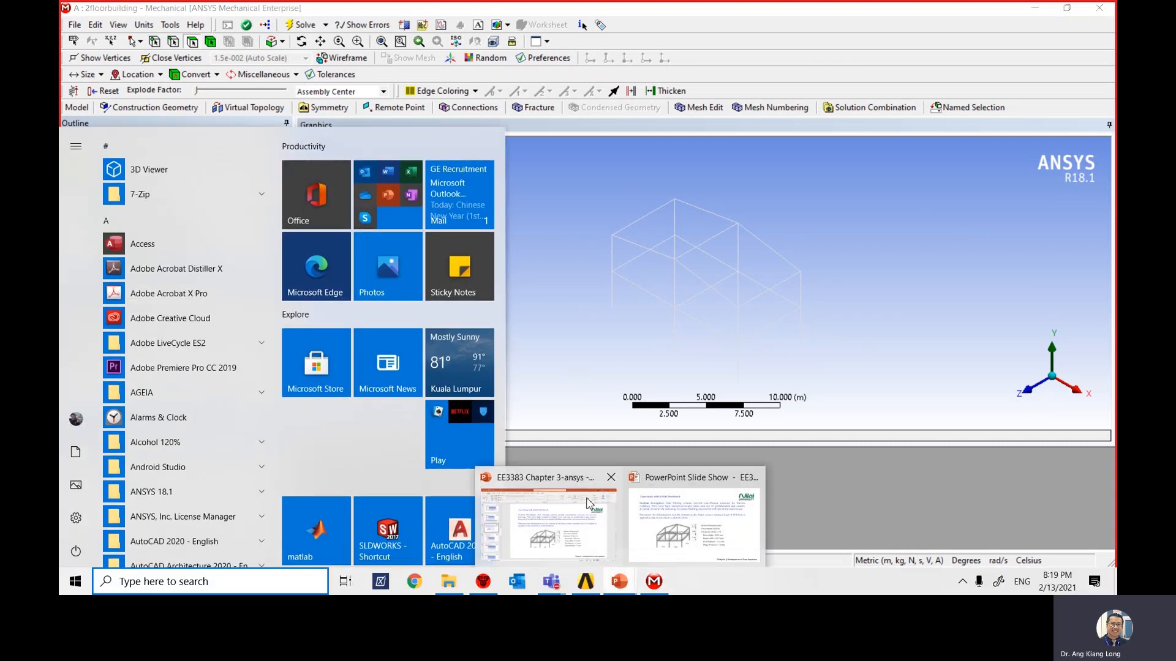
left_click(677, 478)
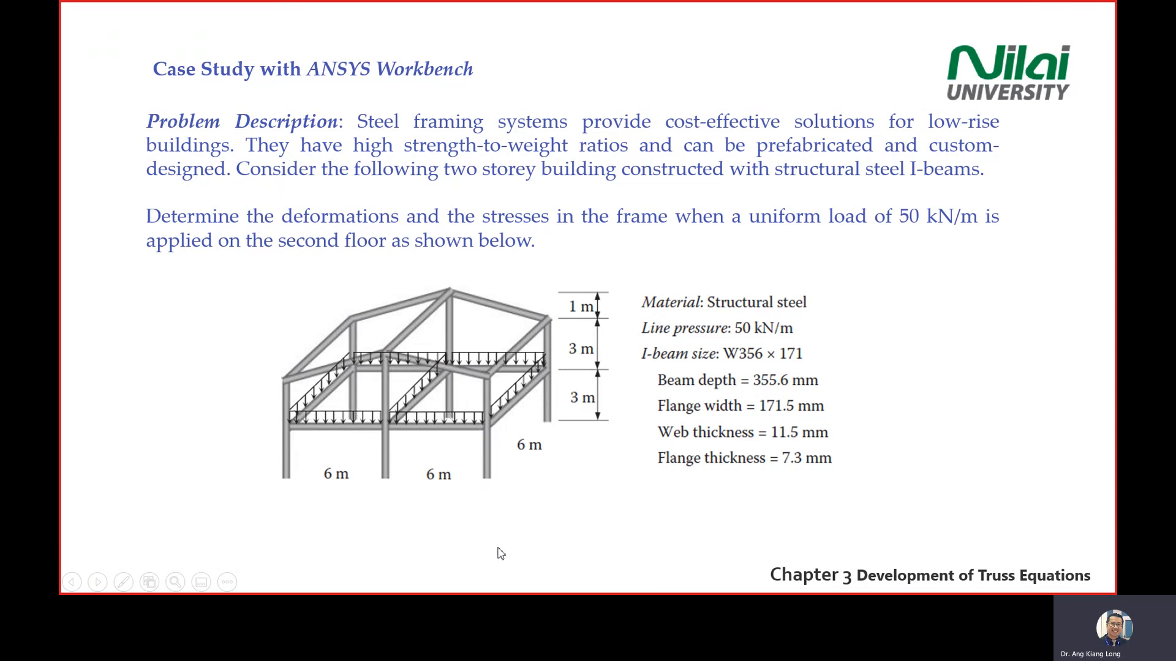
key("super")
left_click(654, 582)
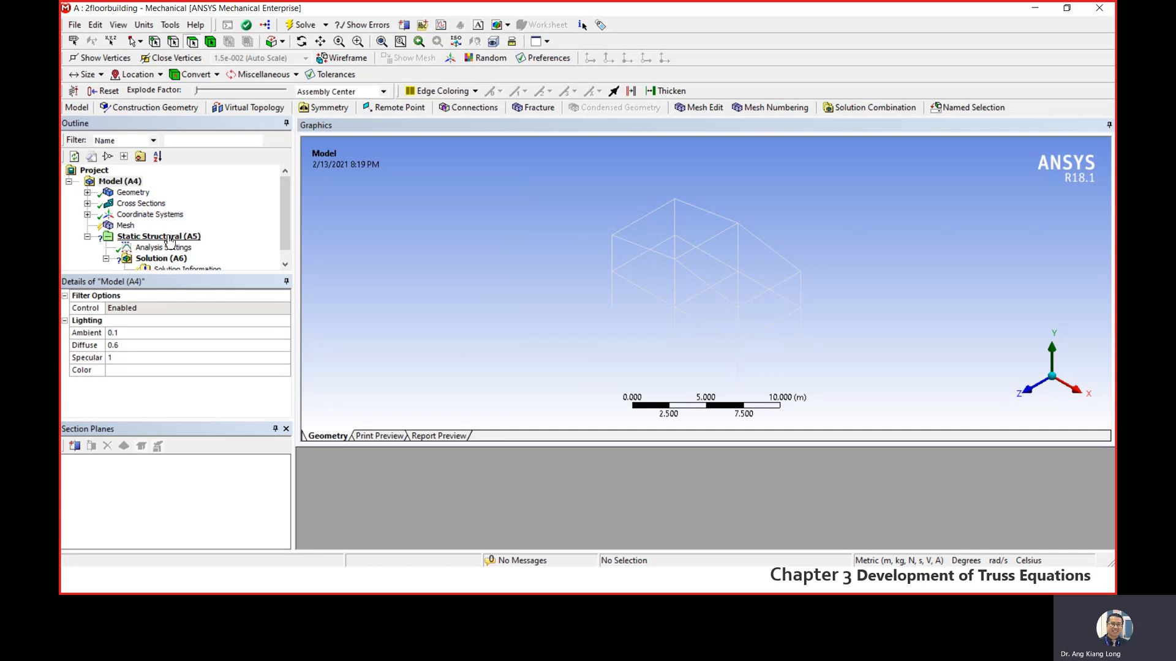
- Set the unit system to Metric (m, kg, N, s, V, A)
left_click(144, 24)
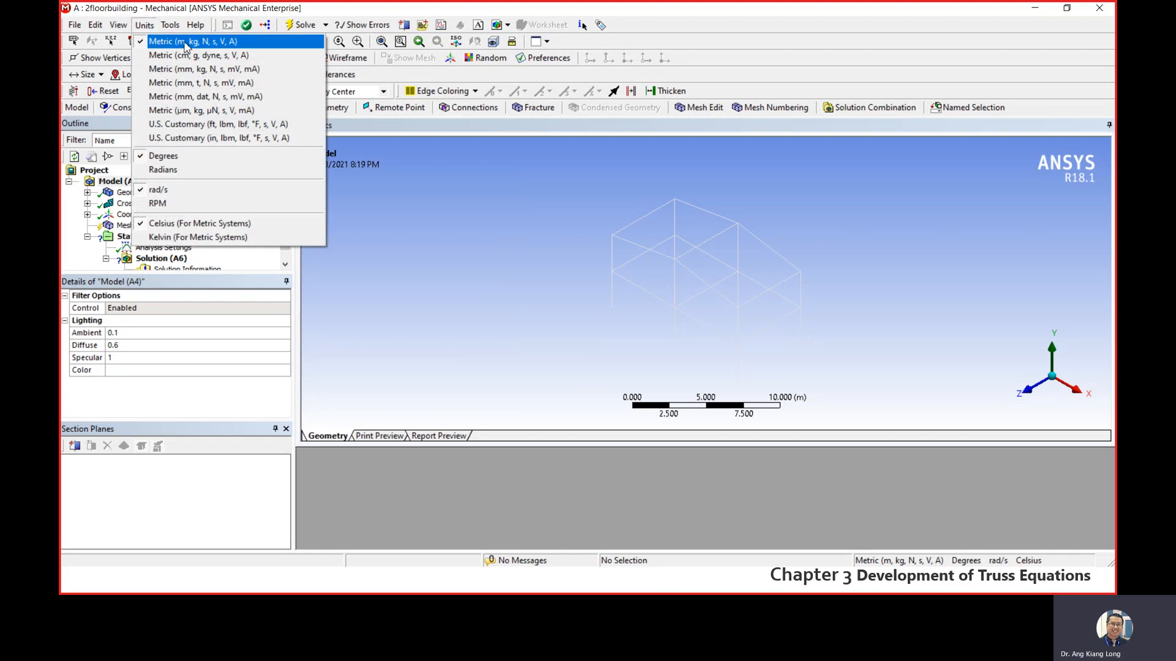
left_click(220, 47)
left_click(145, 25)
left_click(144, 25)
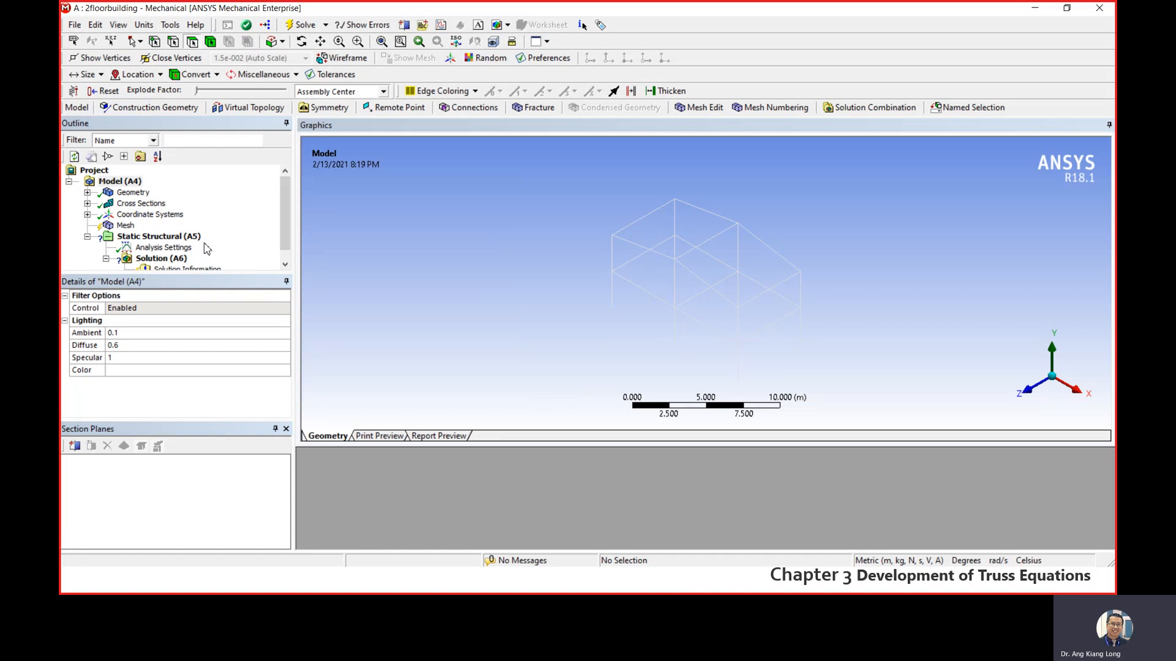
- Check the material assignment in the Line Body's details and view the frame in the model
left_click(131, 193)
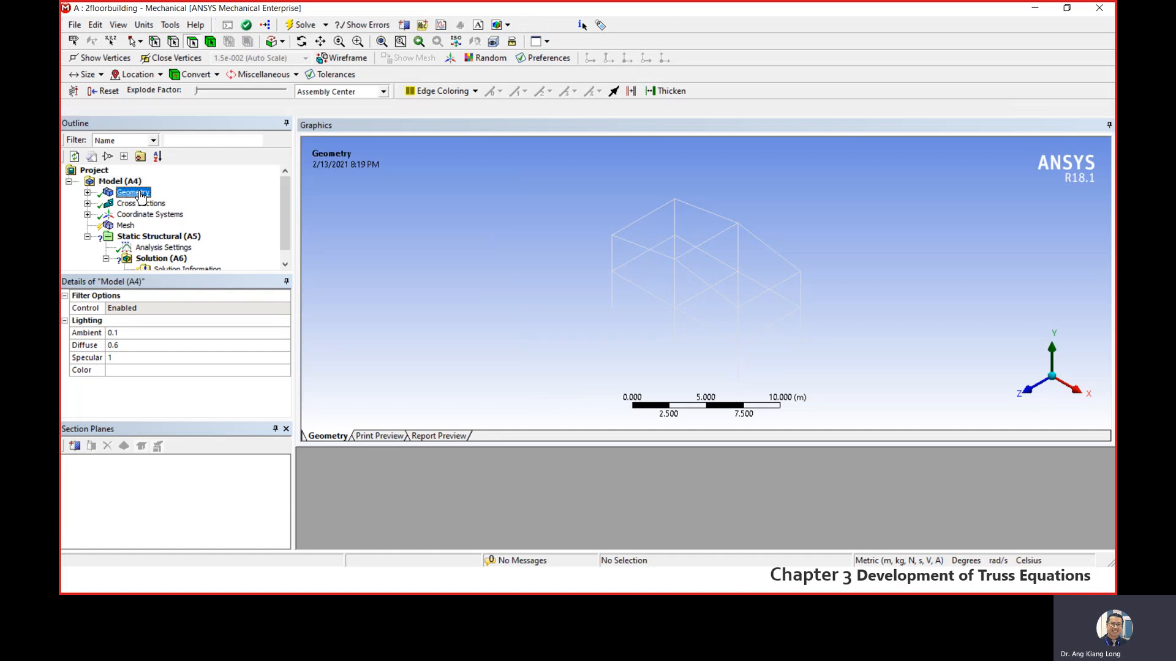
left_click(88, 192)
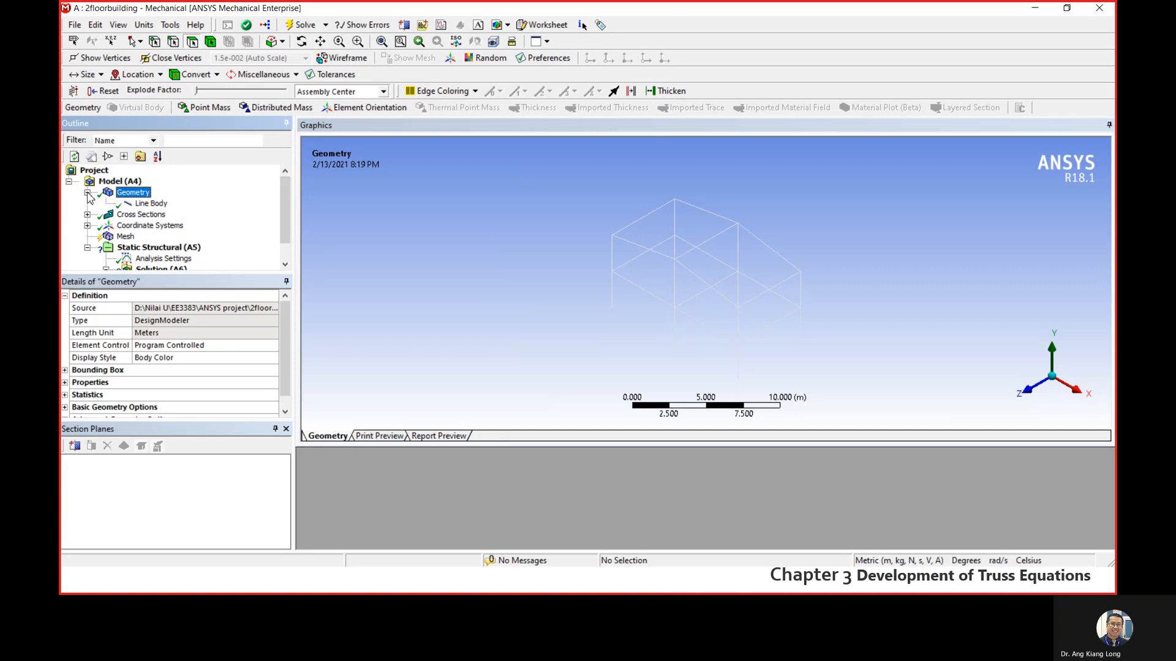
left_click(151, 203)
left_click_drag(283, 333, 283, 376)
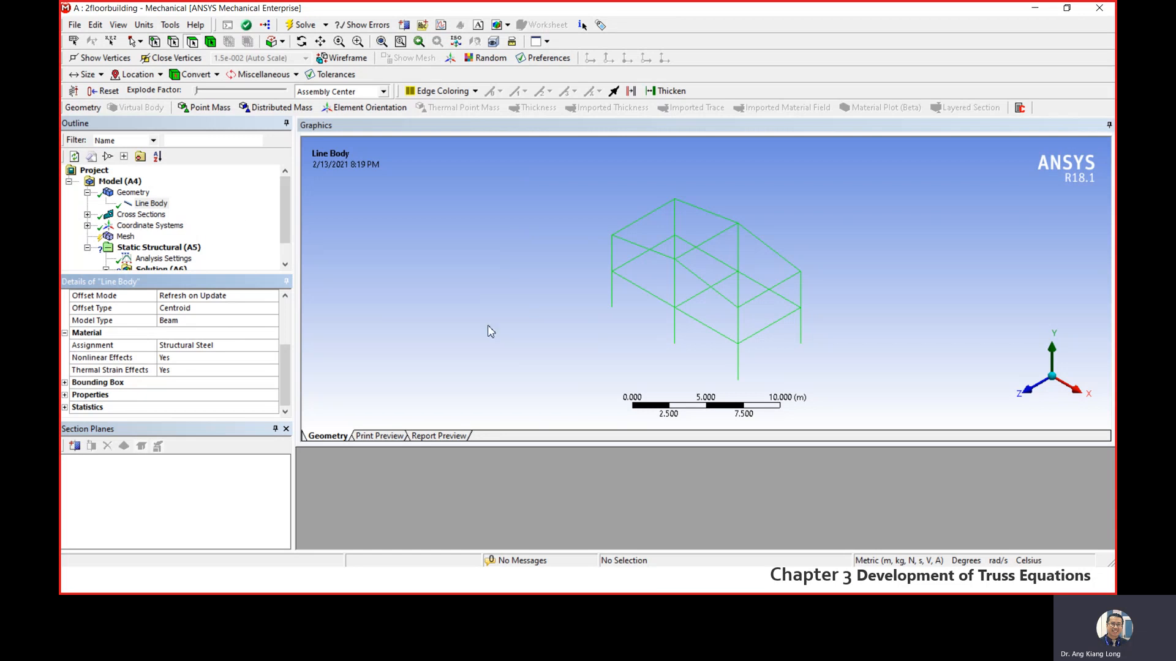
scroll(675, 275, "up", 2)
scroll(625, 268, "up", 2)
scroll(605, 267, "down", 3)
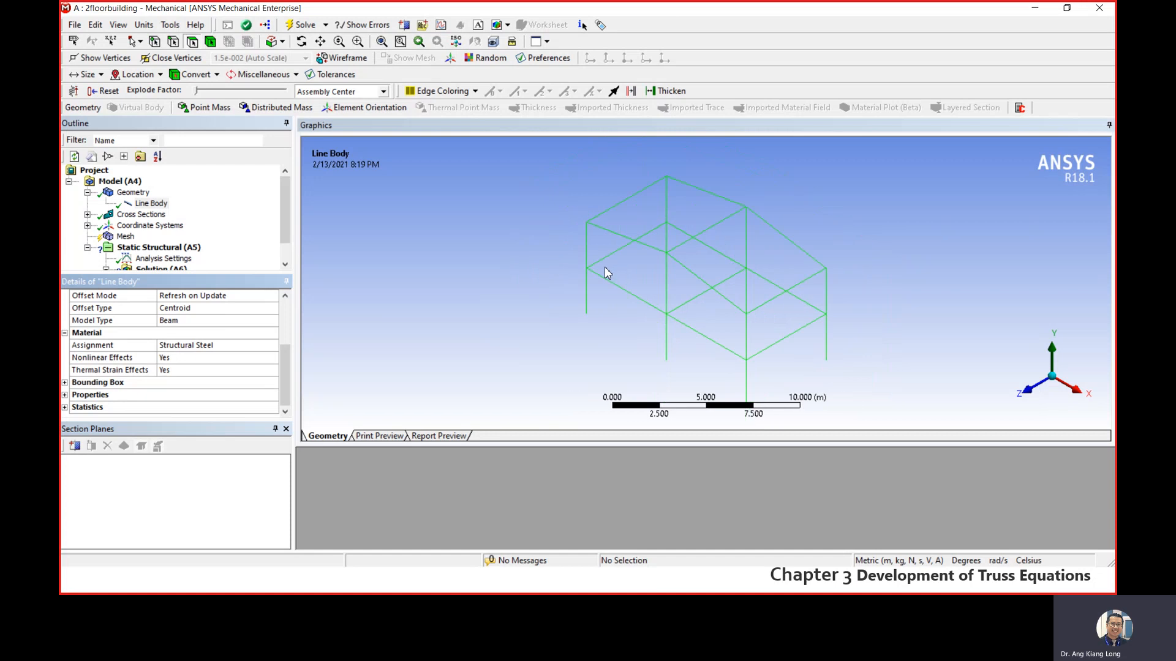
scroll(606, 267, "up", 2)
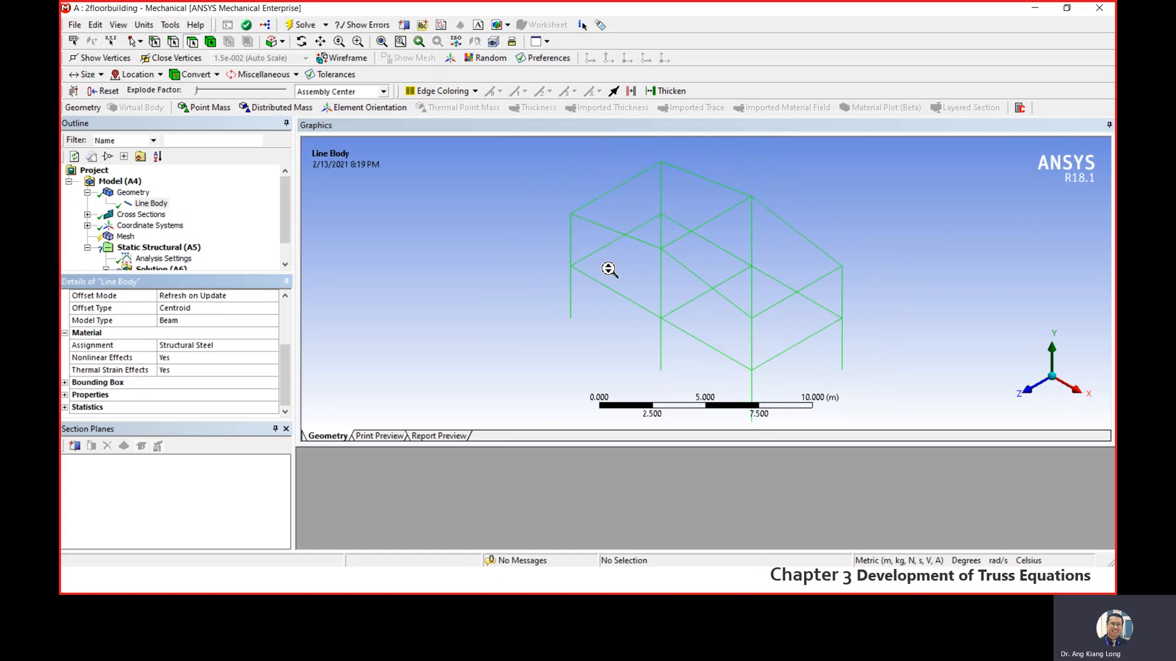
- Set the global mesh element size to 0.20 m in the Mesh sizing settings
left_click(119, 237)
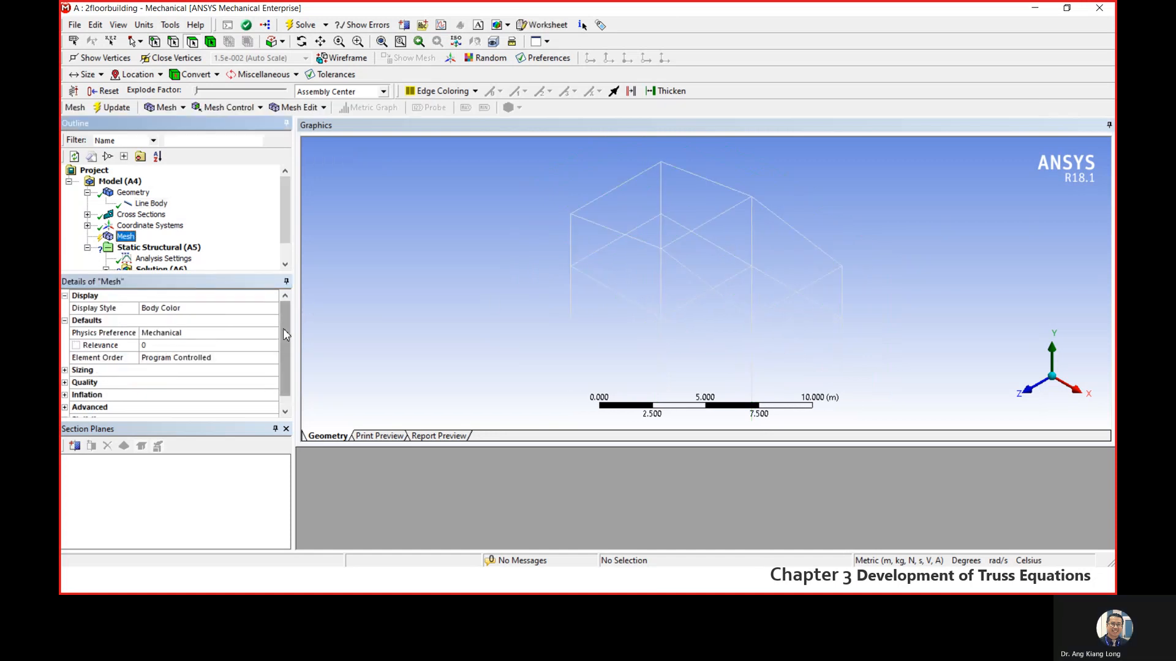
left_click_drag(283, 328, 282, 347)
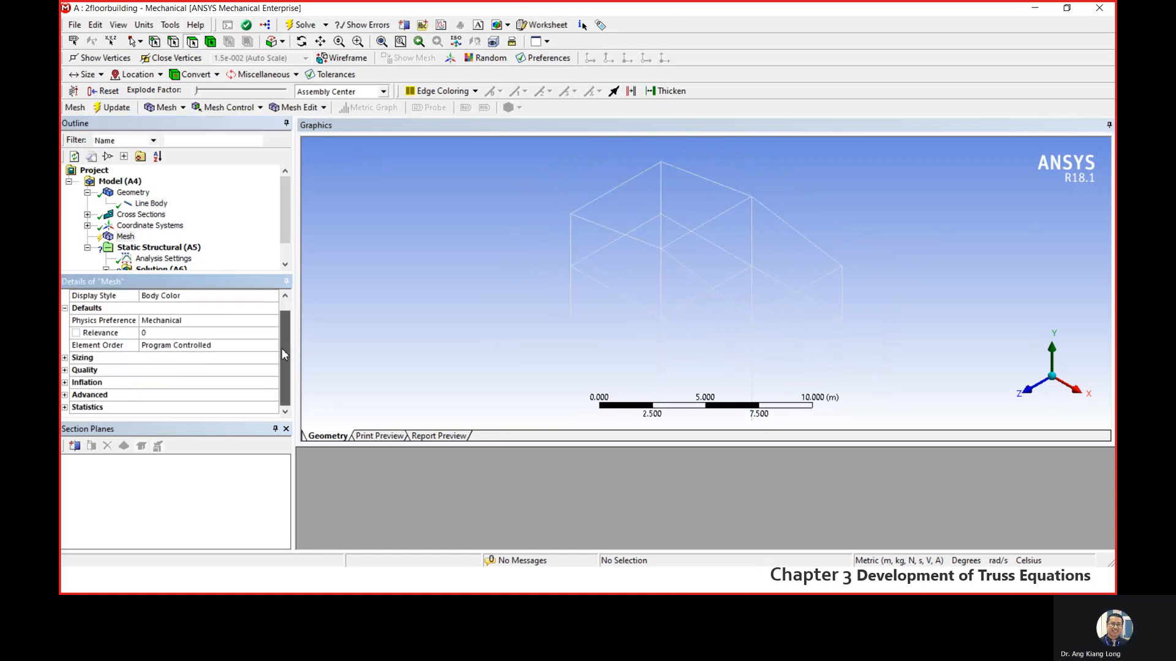
left_click(64, 359)
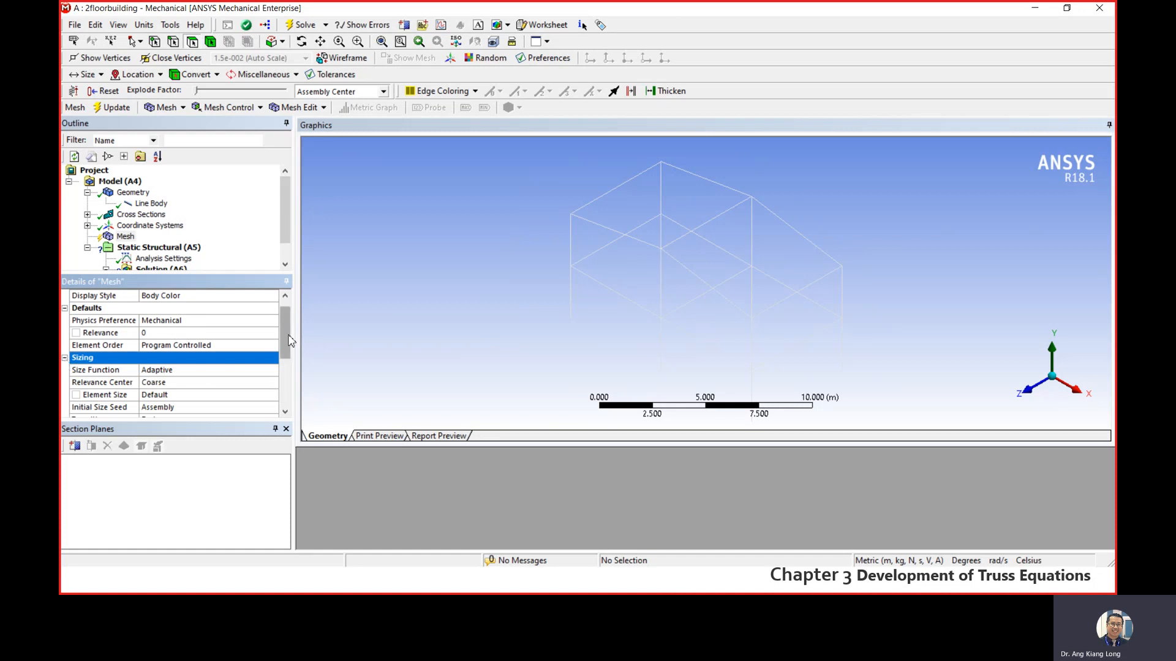
left_click_drag(289, 336, 289, 355)
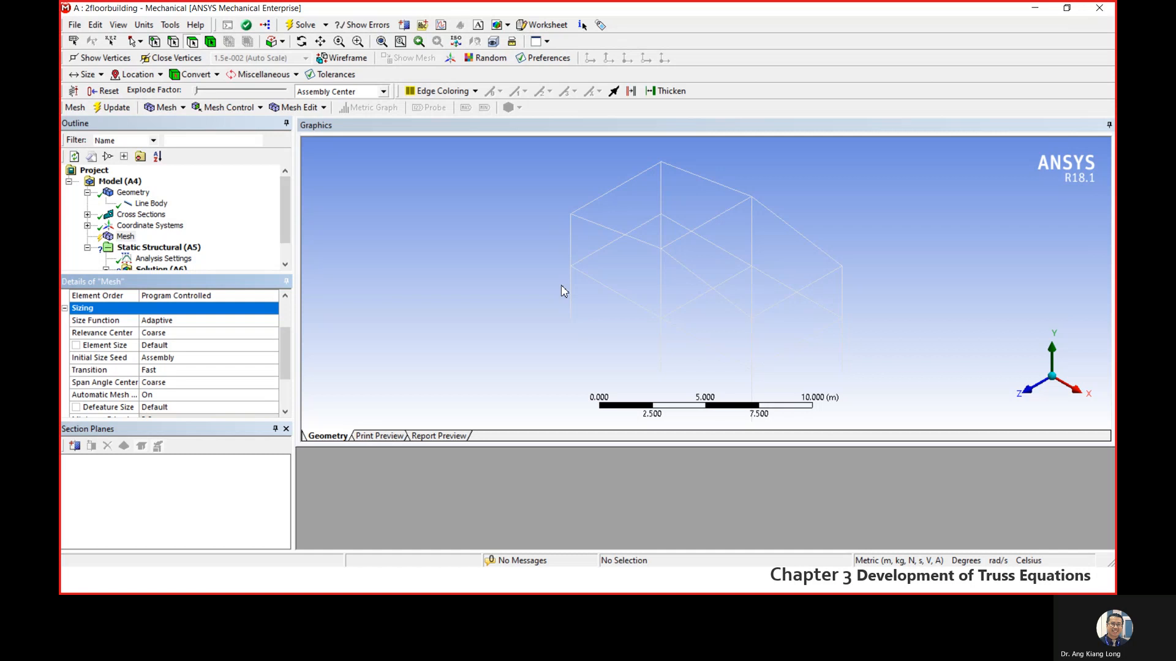
left_click(167, 346)
left_click(127, 350)
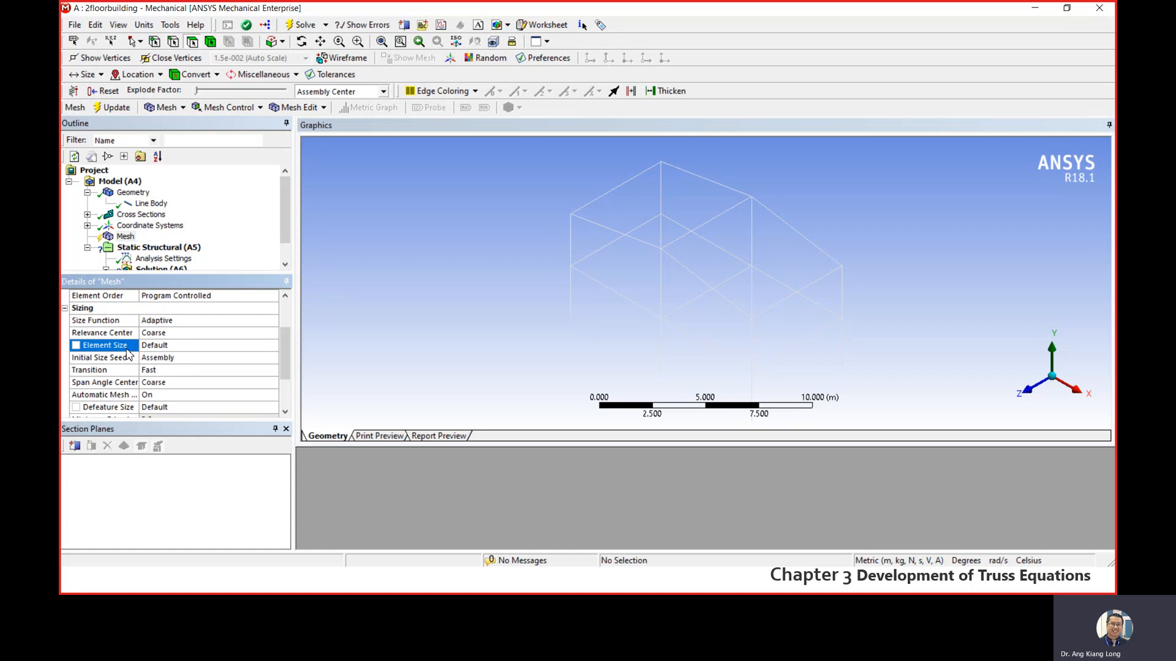
left_click(175, 348)
key("Return")
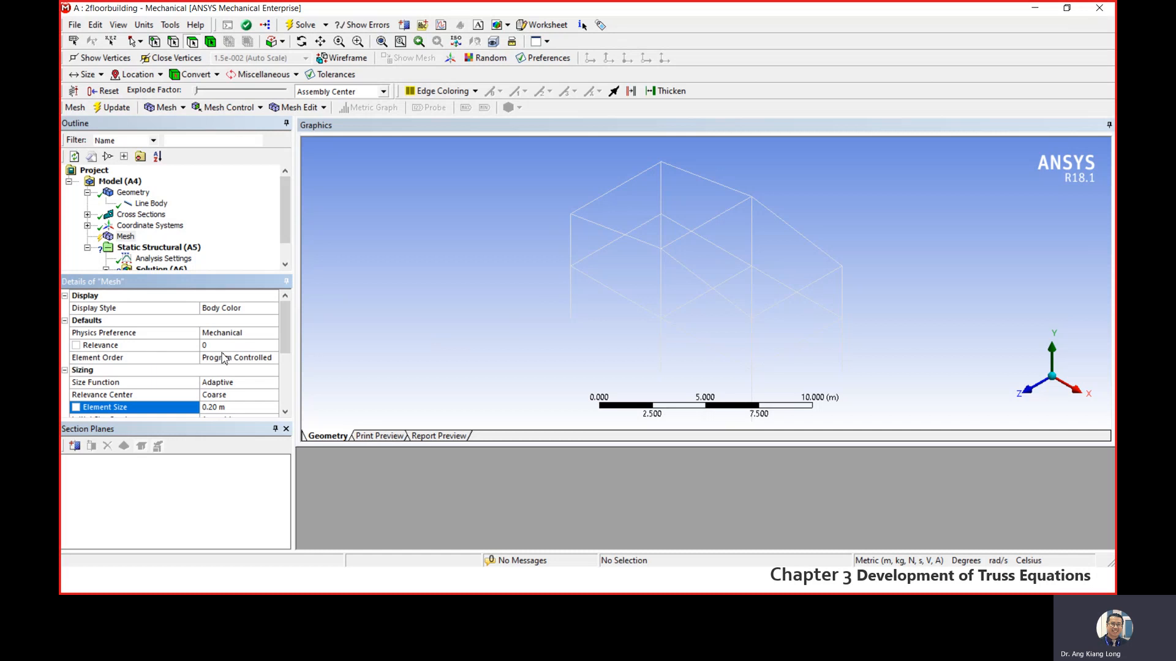
- Generate the mesh and inspect the meshed beams of the frame up close
right_click(122, 238)
left_click(163, 286)
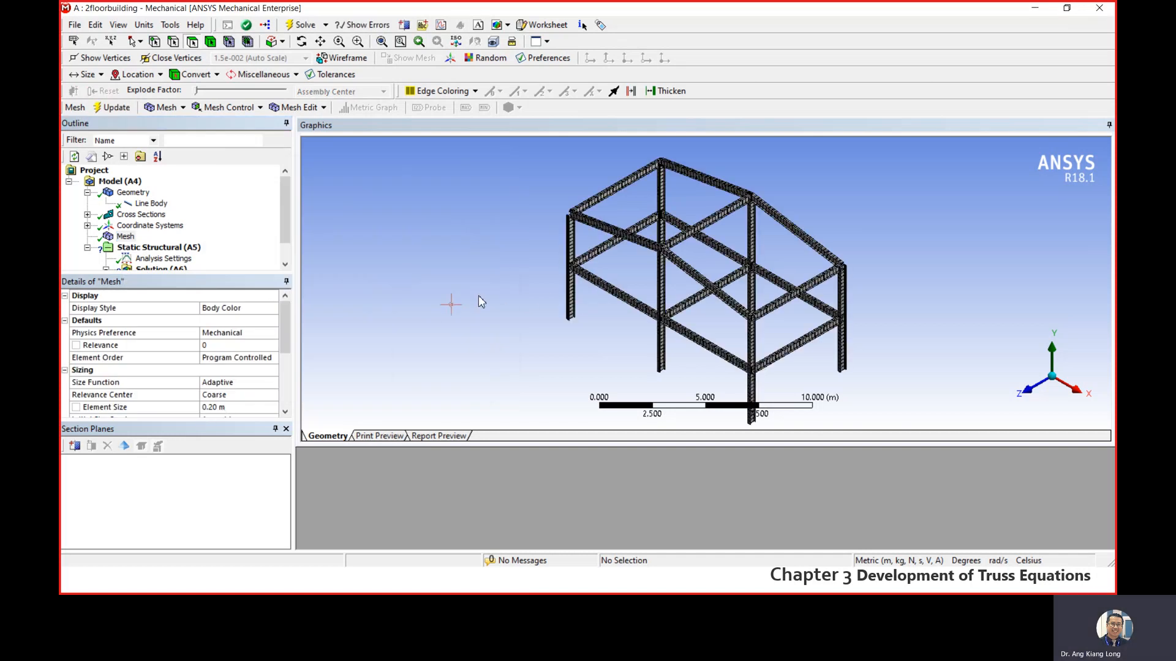
scroll(587, 293, "down", 2)
scroll(588, 293, "up", 8)
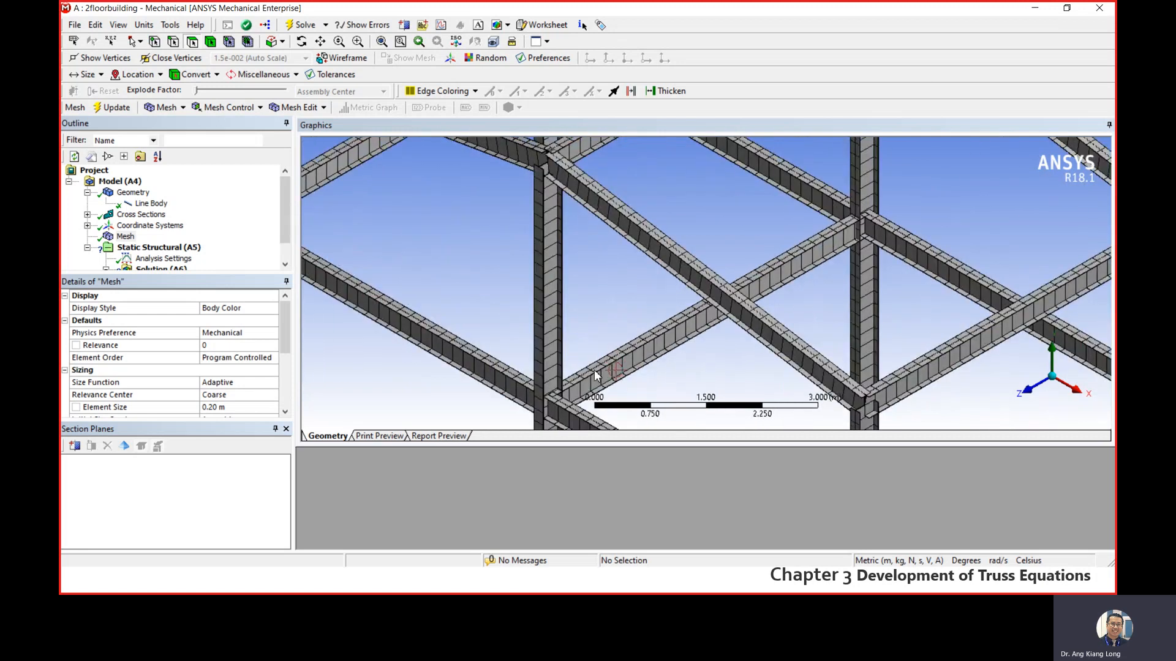
scroll(435, 303, "down", 4)
scroll(451, 352, "up", 2)
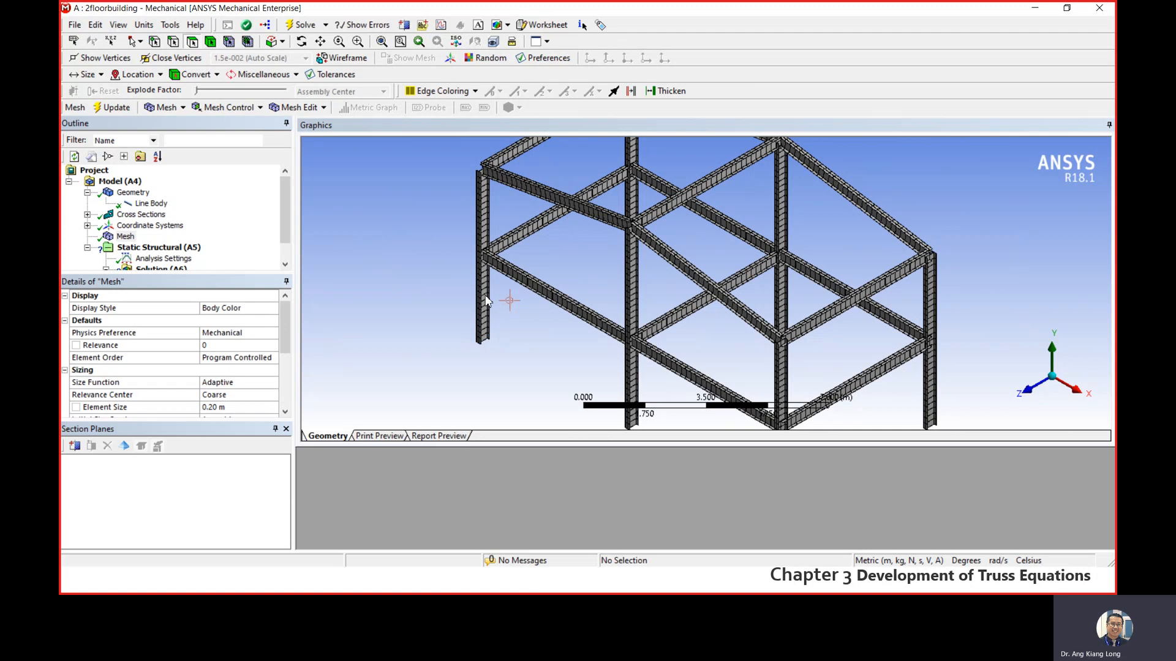
scroll(503, 255, "down", 1)
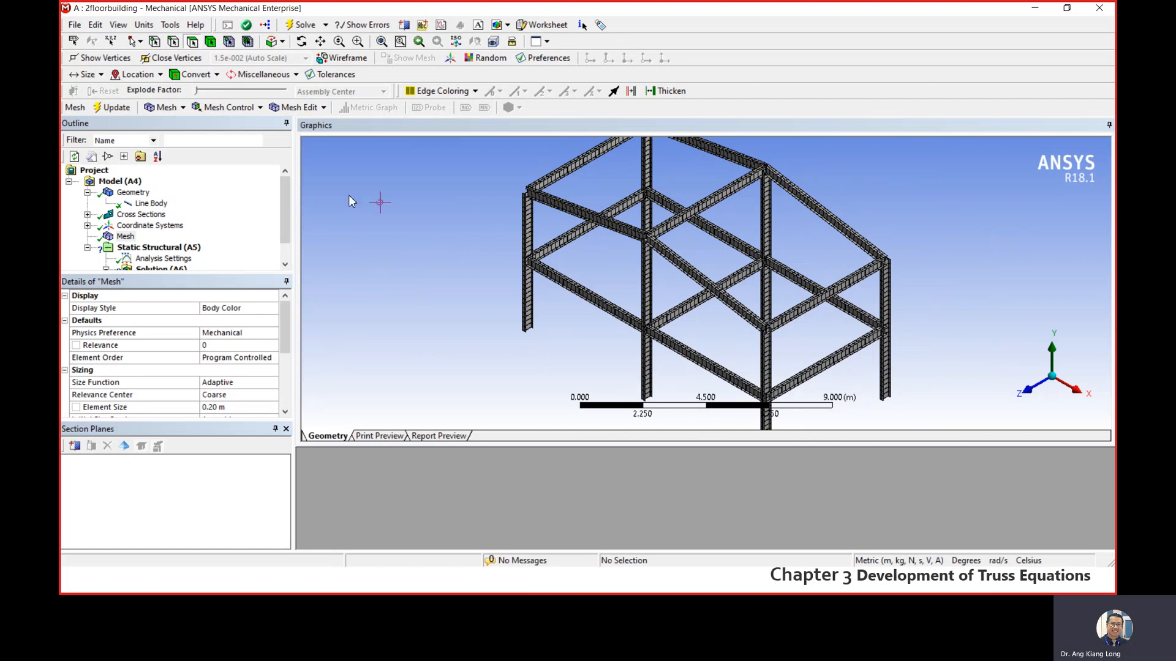
- Hide the ruler from the graphics display so the whole meshed frame is unobstructed
left_click(119, 25)
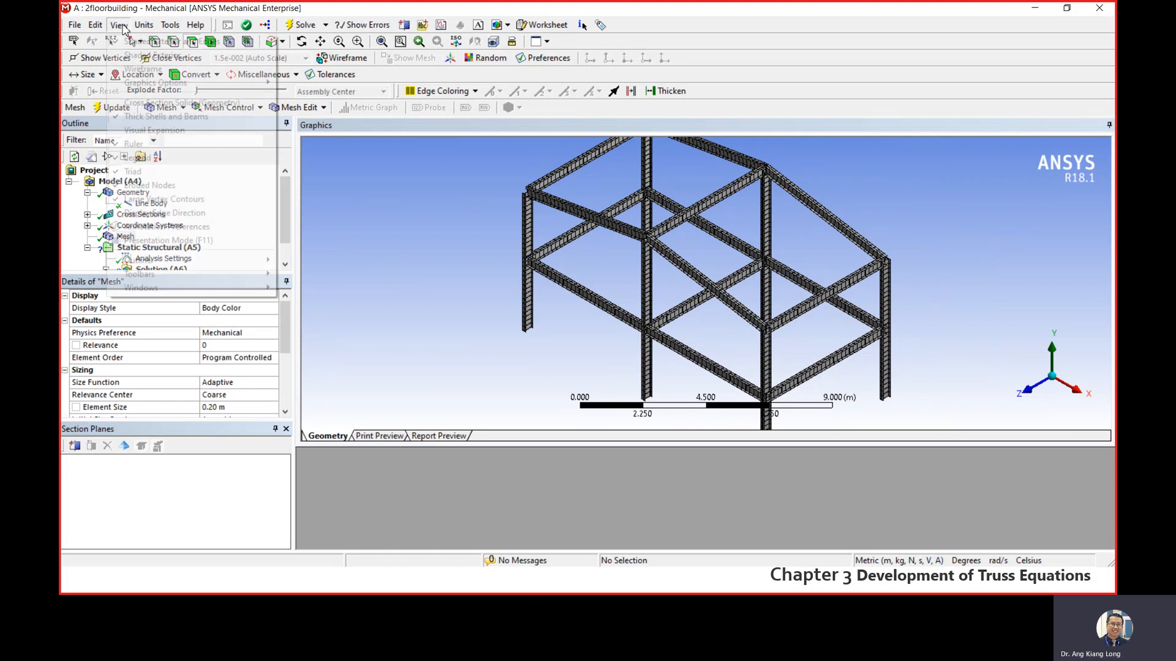
left_click(136, 145)
scroll(622, 237, "down", 2)
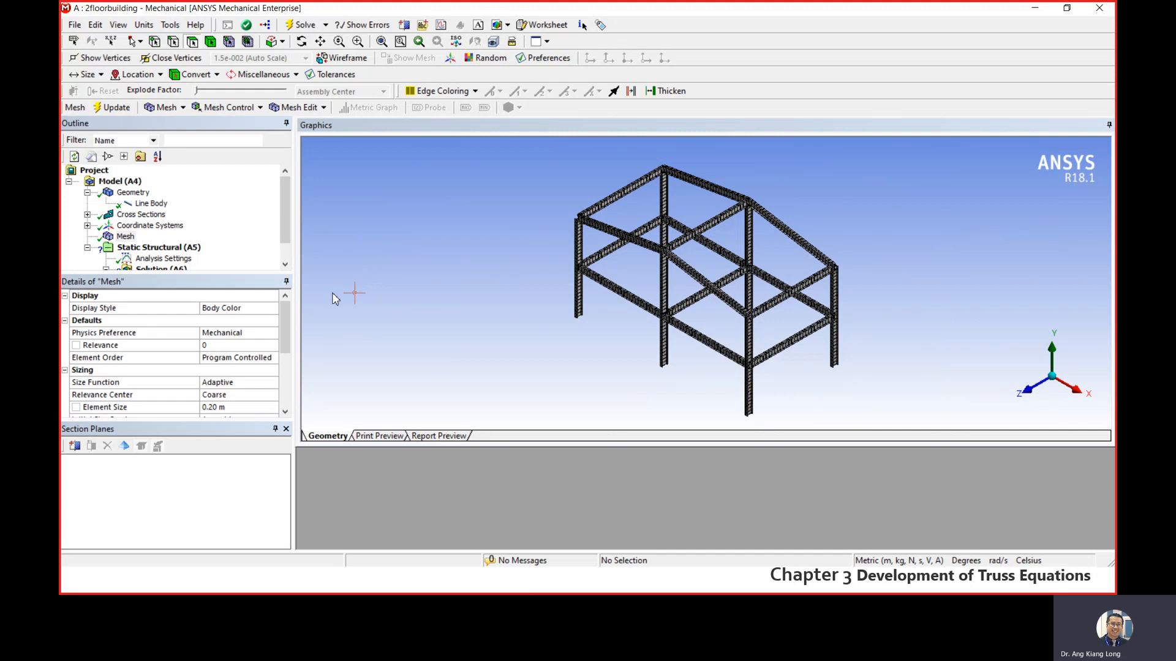
- Insert a Fixed Support into the Static Structural (A5) analysis
left_click_drag(284, 221, 283, 235)
left_click(156, 225)
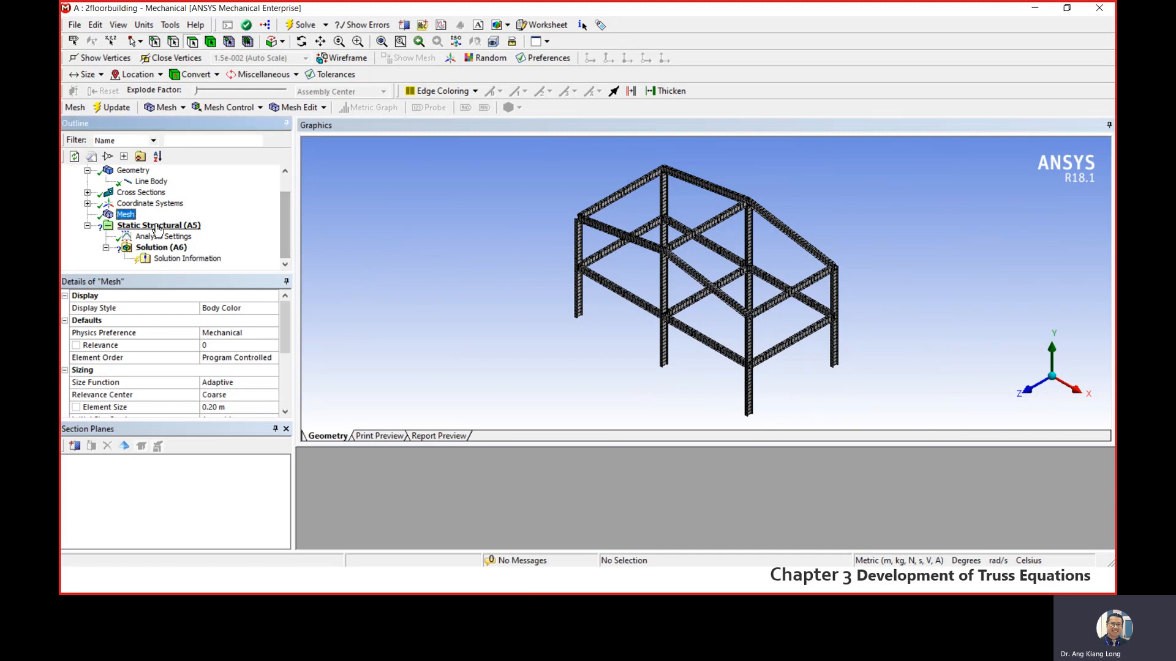
right_click(158, 228)
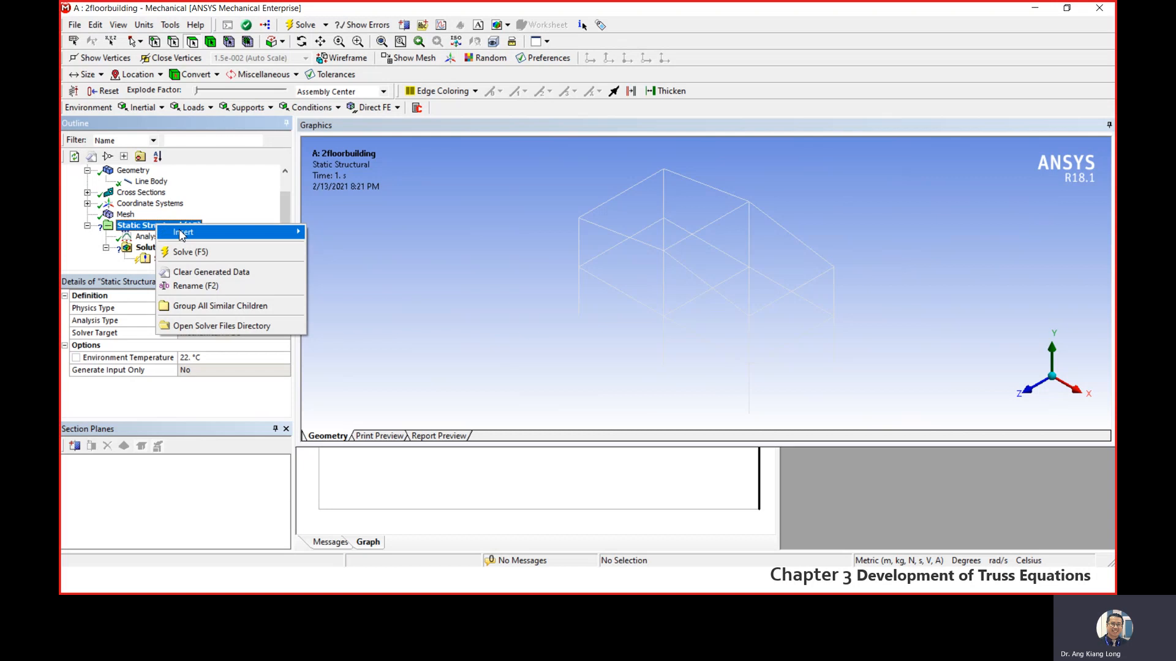
mouse_move(182, 235)
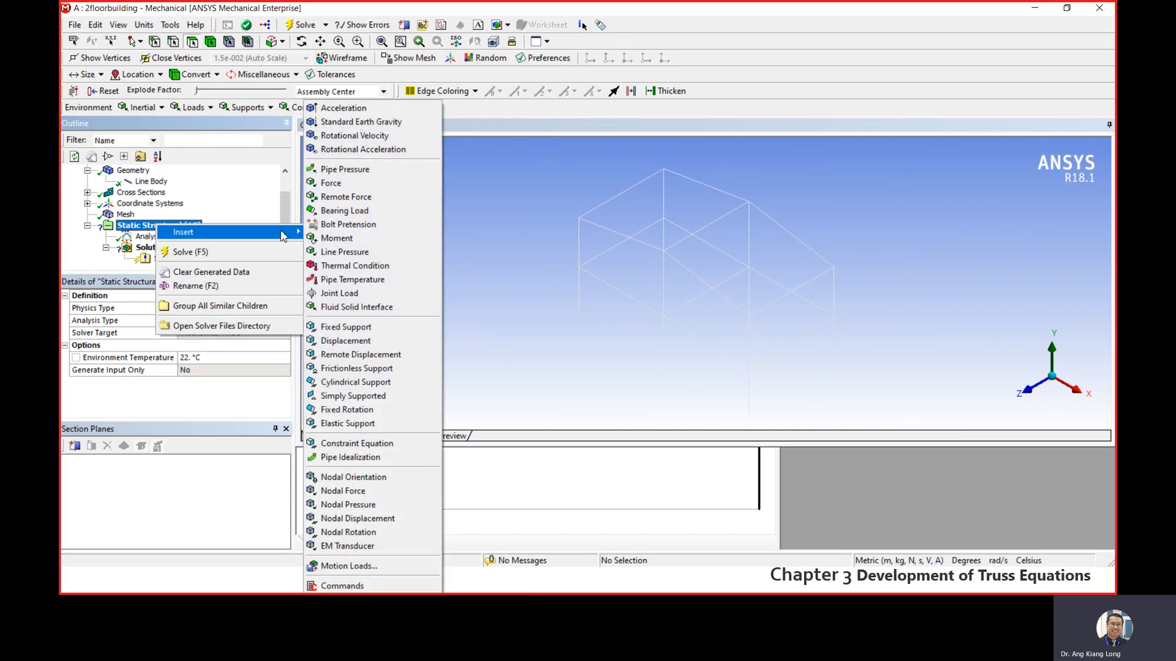
left_click(361, 333)
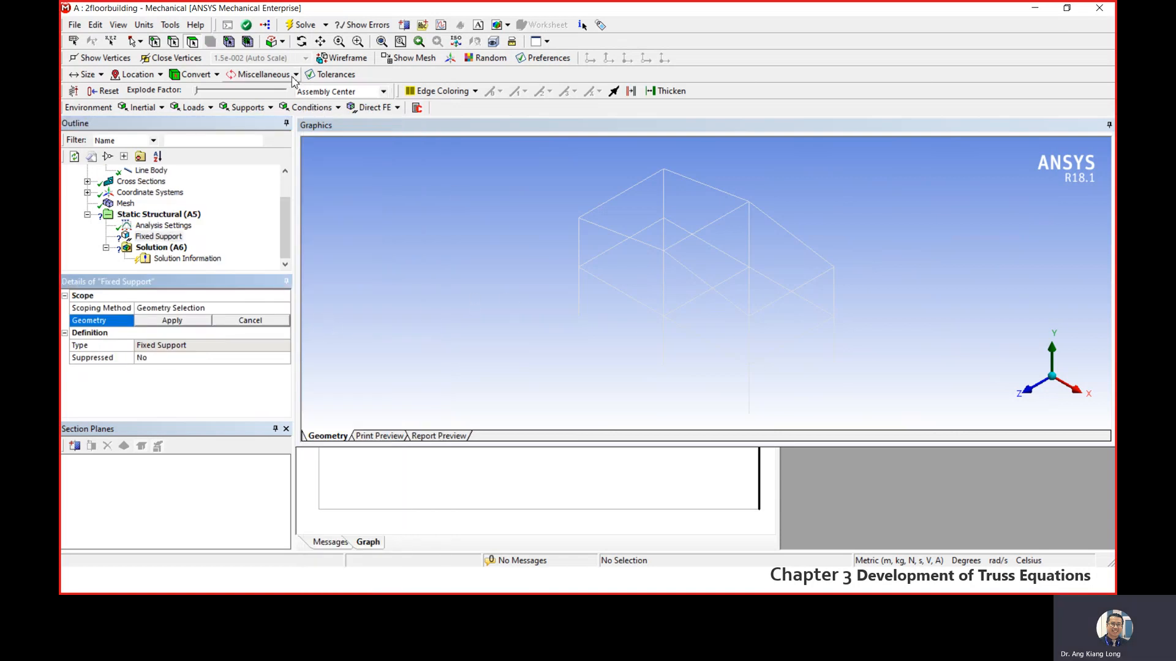
- Switch to vertex selection and pick the column base vertex at (-6, 0, 0) m for the fixed support's geometry
left_click(156, 43)
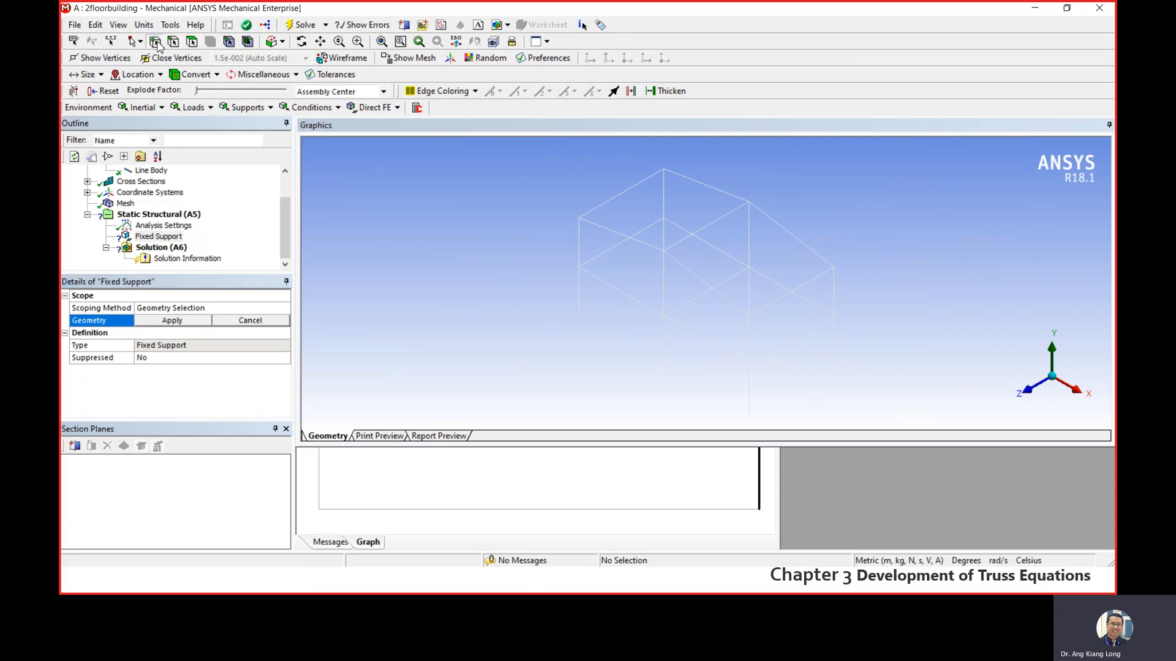
left_click(578, 316)
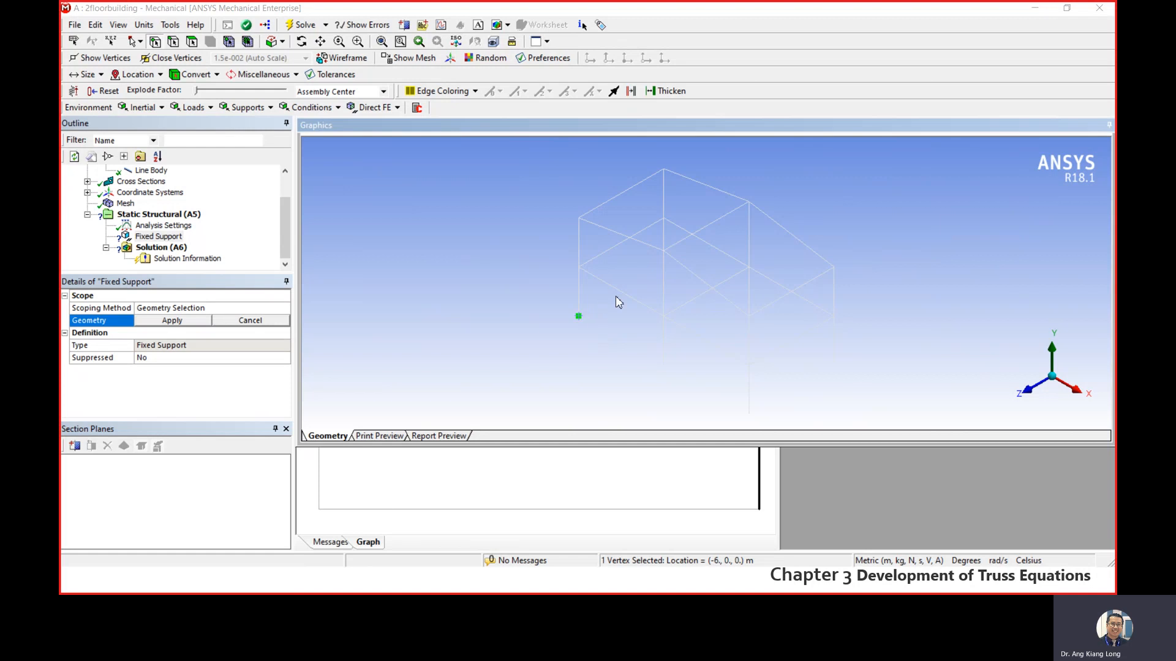
scroll(649, 289, "up", 2)
scroll(649, 289, "down", 2)
mouse_move(643, 296)
middle_mouse_down()
mouse_move(678, 294)
mouse_move(664, 292)
middle_mouse_up()
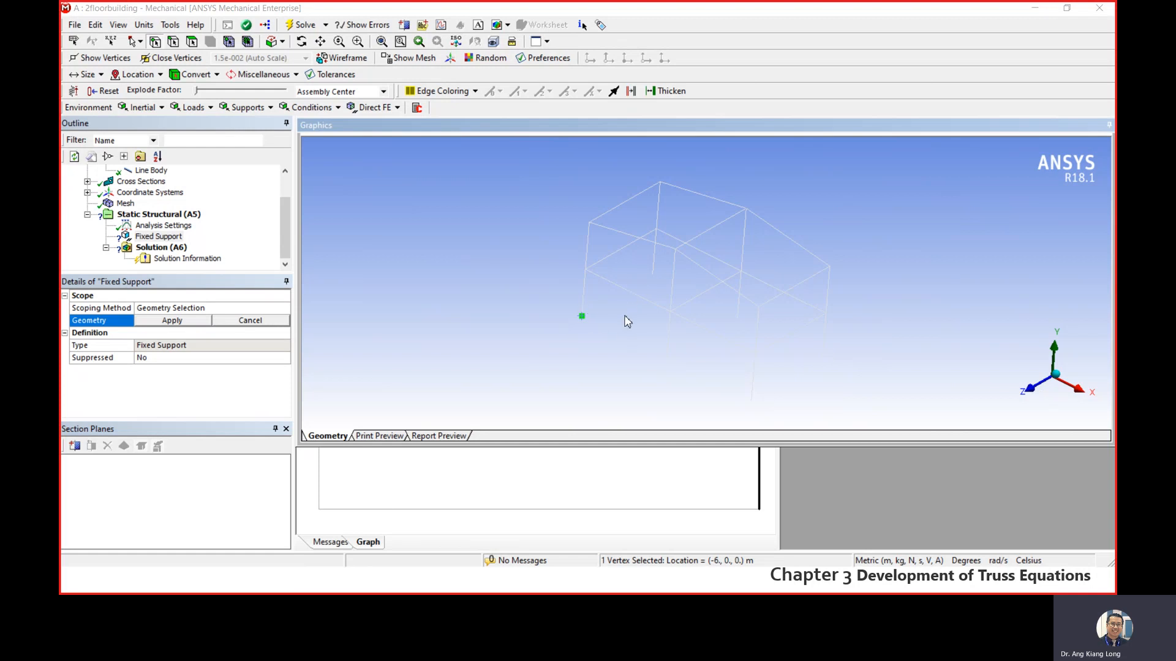
- Add the five remaining column base vertices to the selection and apply all six as the fixed support's geometry
left_click(651, 277)
left_click(582, 317, "ctrl")
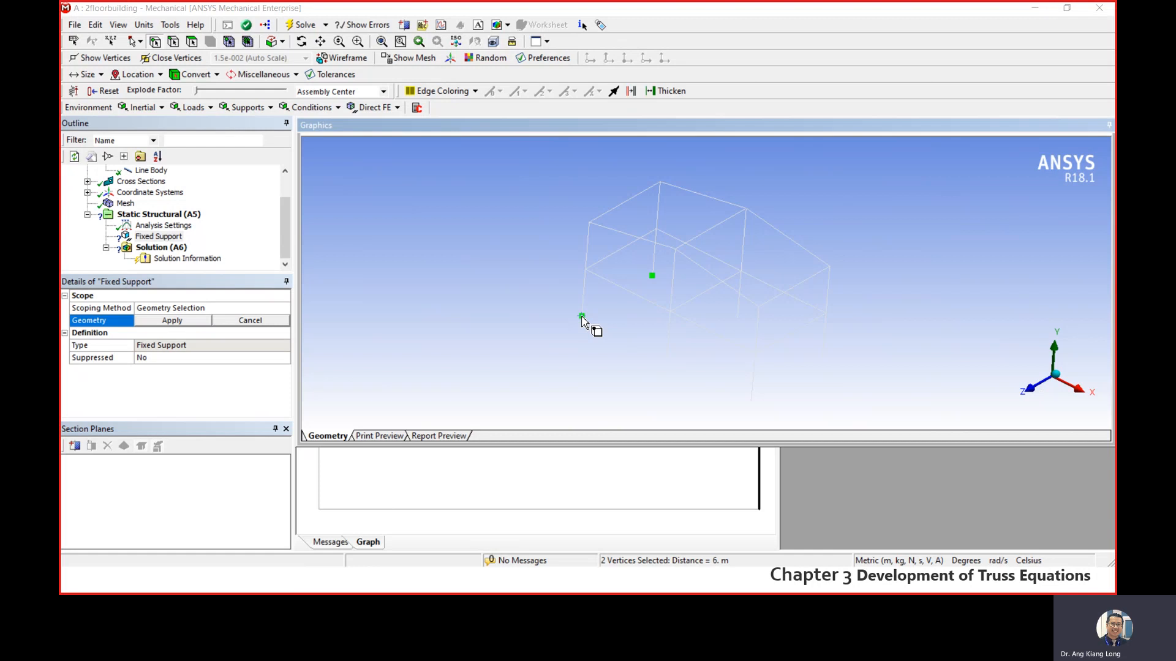
left_click(666, 360, "ctrl")
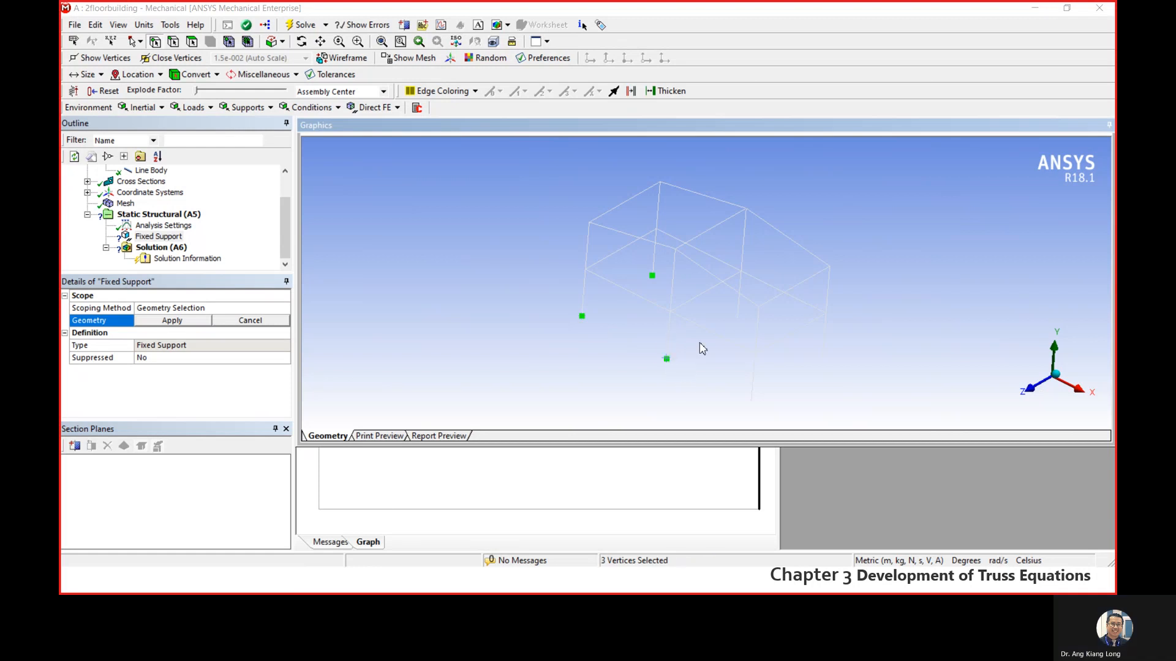
left_click(738, 319, "ctrl")
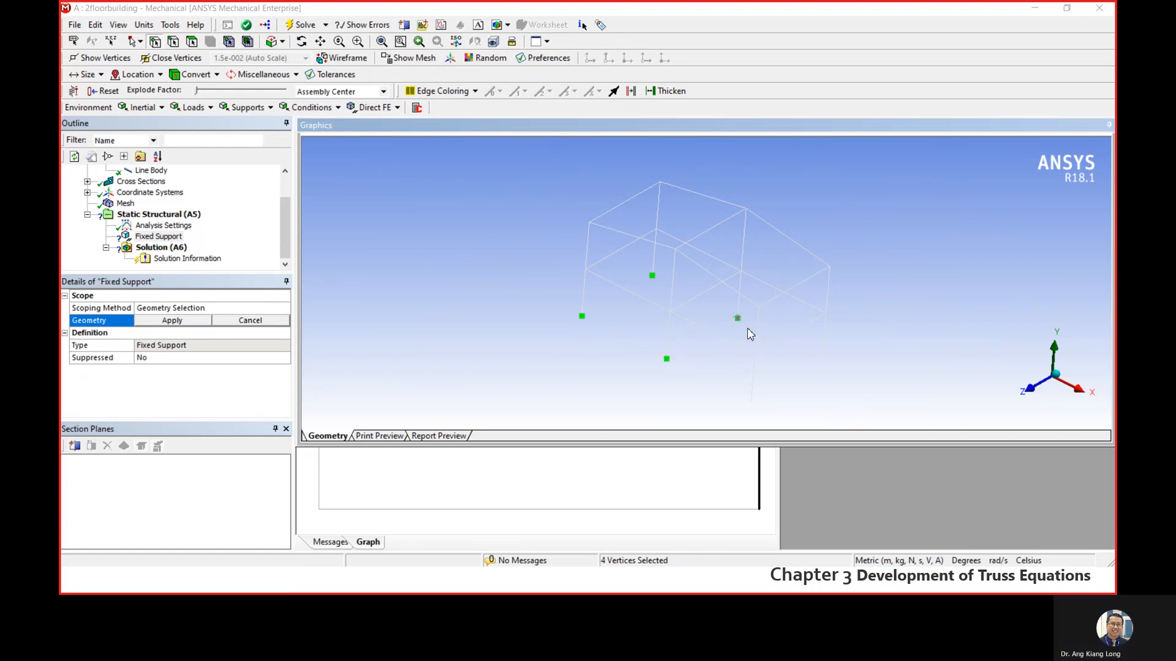
left_click(822, 360, "ctrl")
left_click(750, 401, "ctrl")
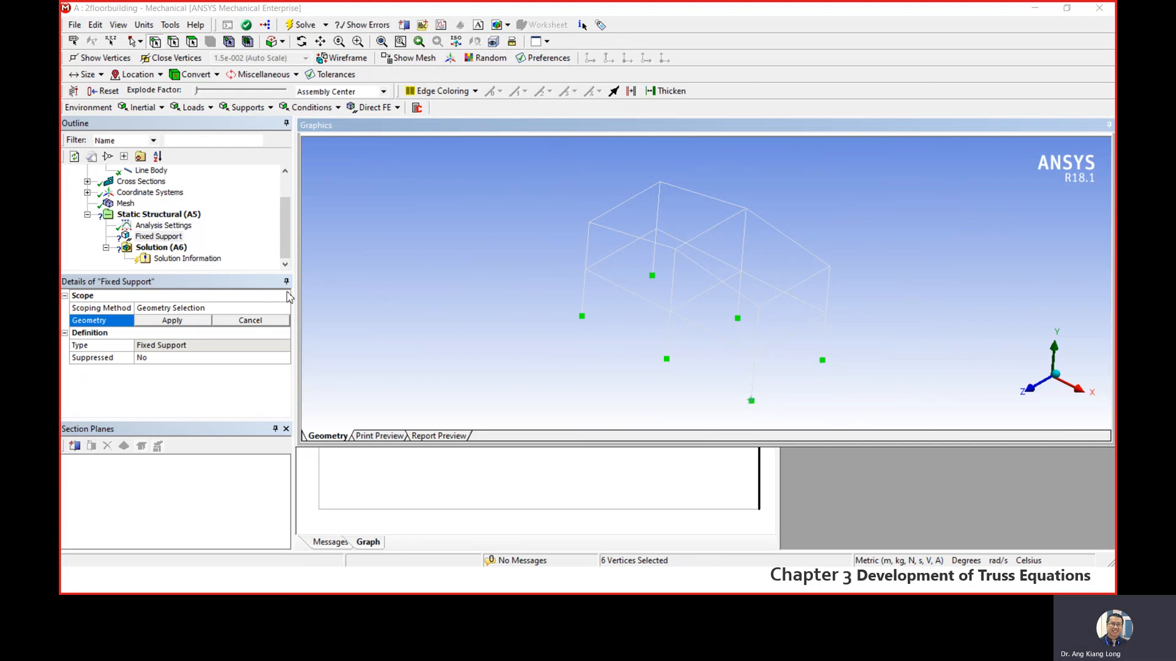
left_click(172, 320)
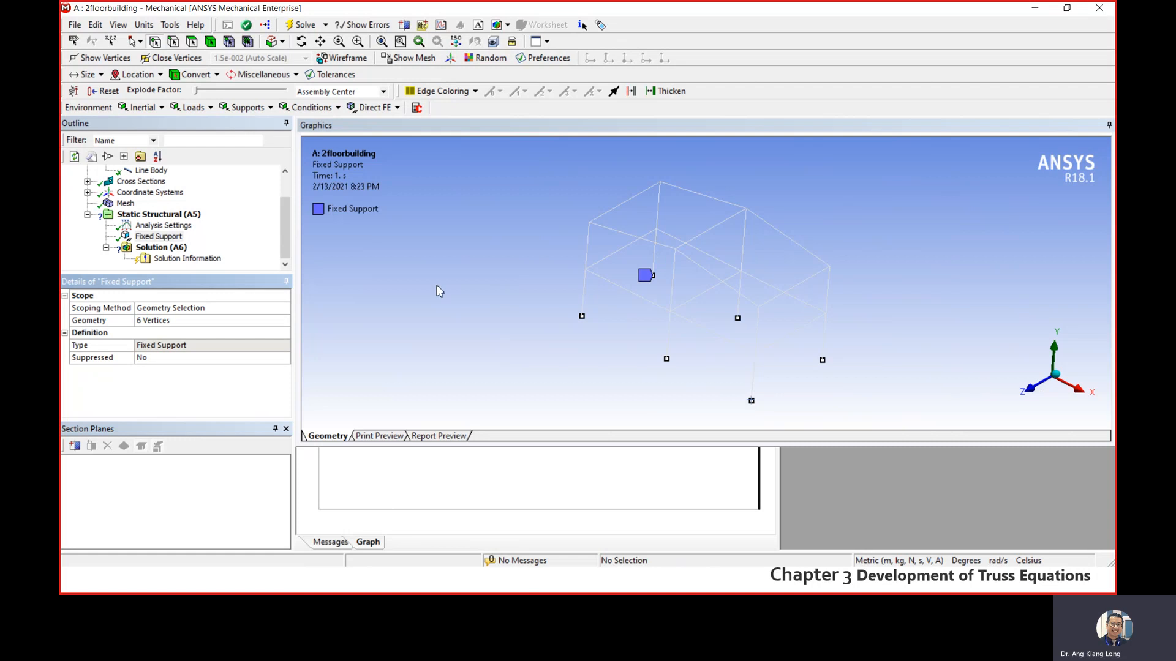
- Insert a Line Pressure into the static structural analysis and scope it to the first-floor front beam at the -X end
right_click(171, 218)
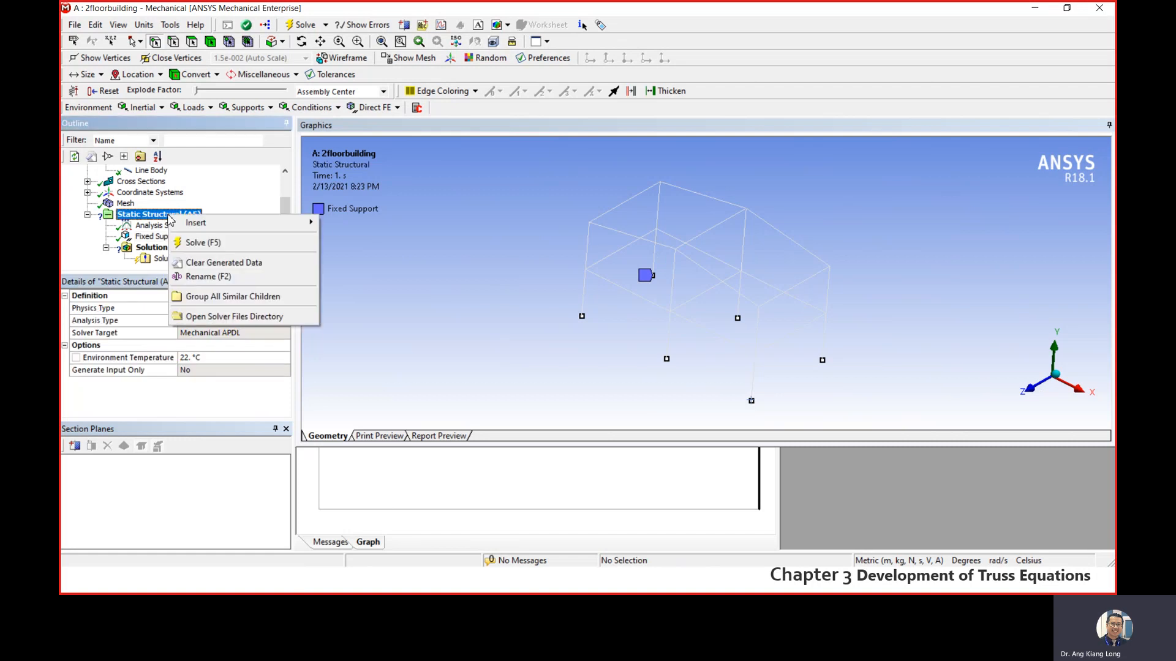
mouse_move(199, 223)
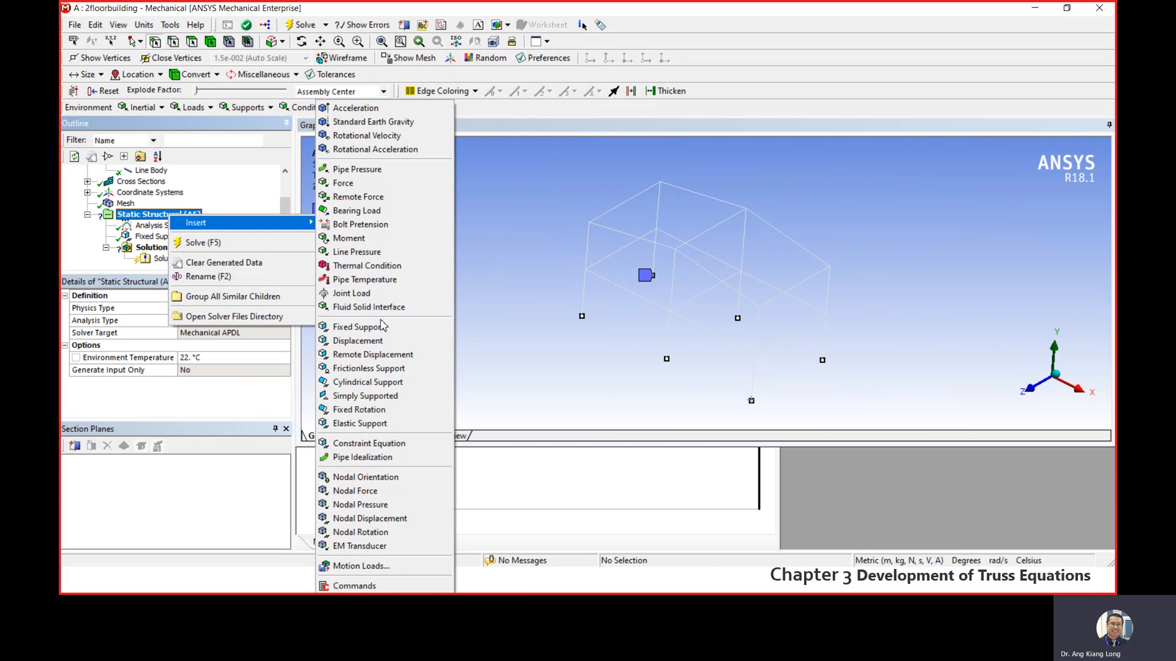
left_click(361, 257)
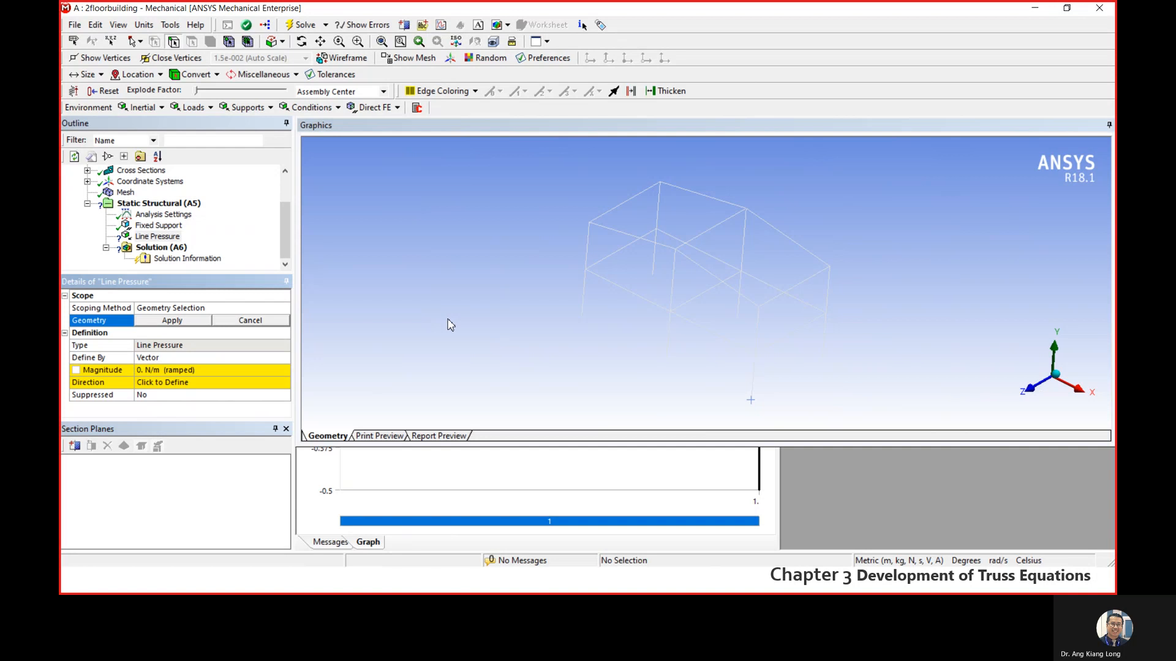
left_click(631, 296)
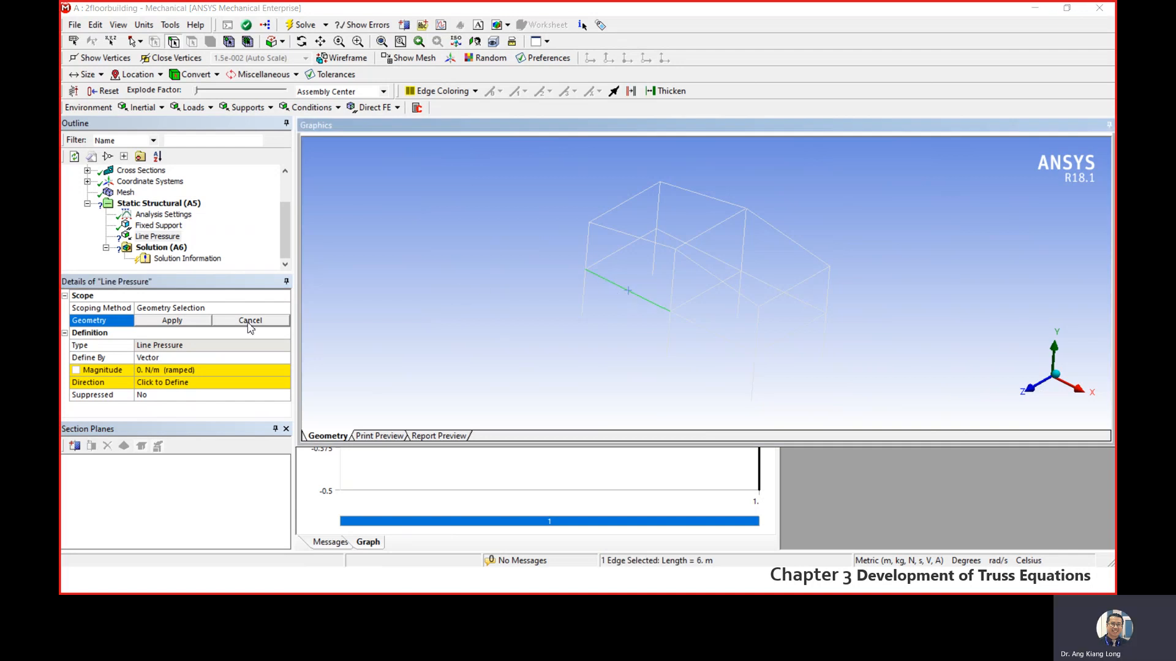
left_click(199, 324)
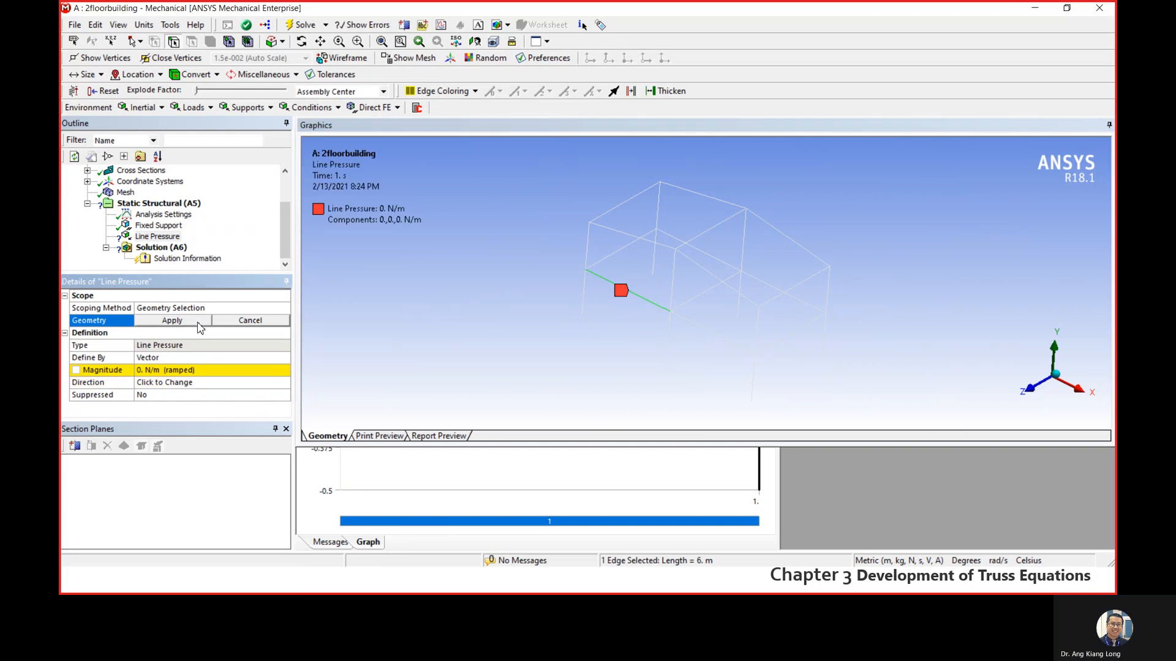
- Define the first line pressure by Components and set its Y component to -50000 N/m
left_click(219, 359)
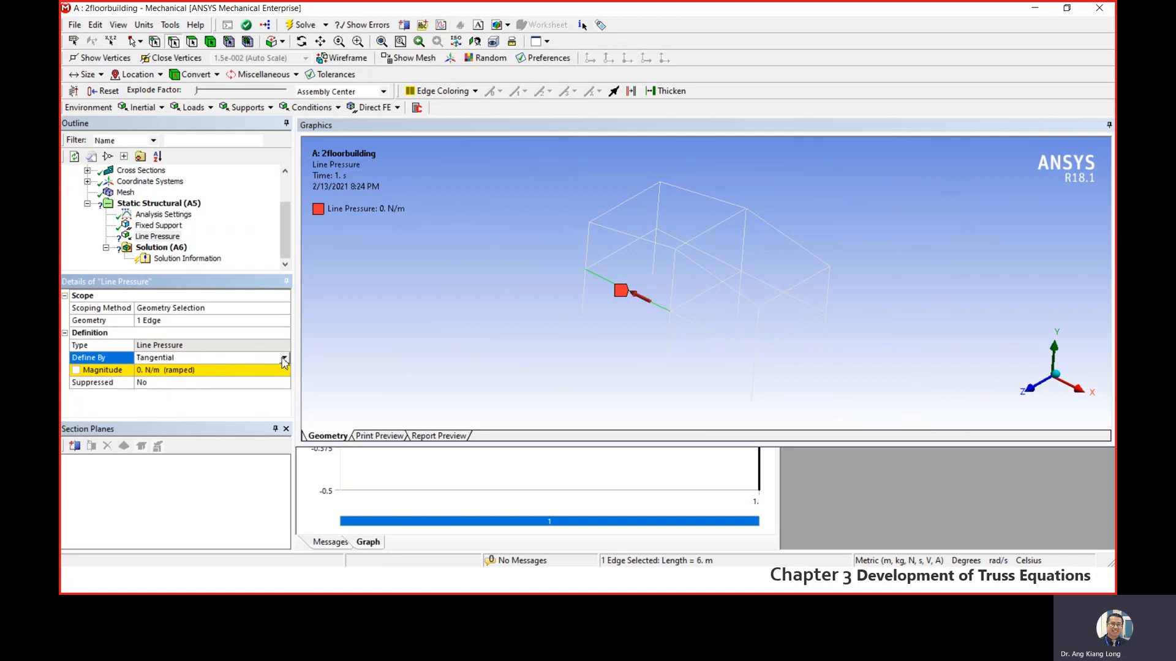
left_click(284, 358)
left_click(251, 369)
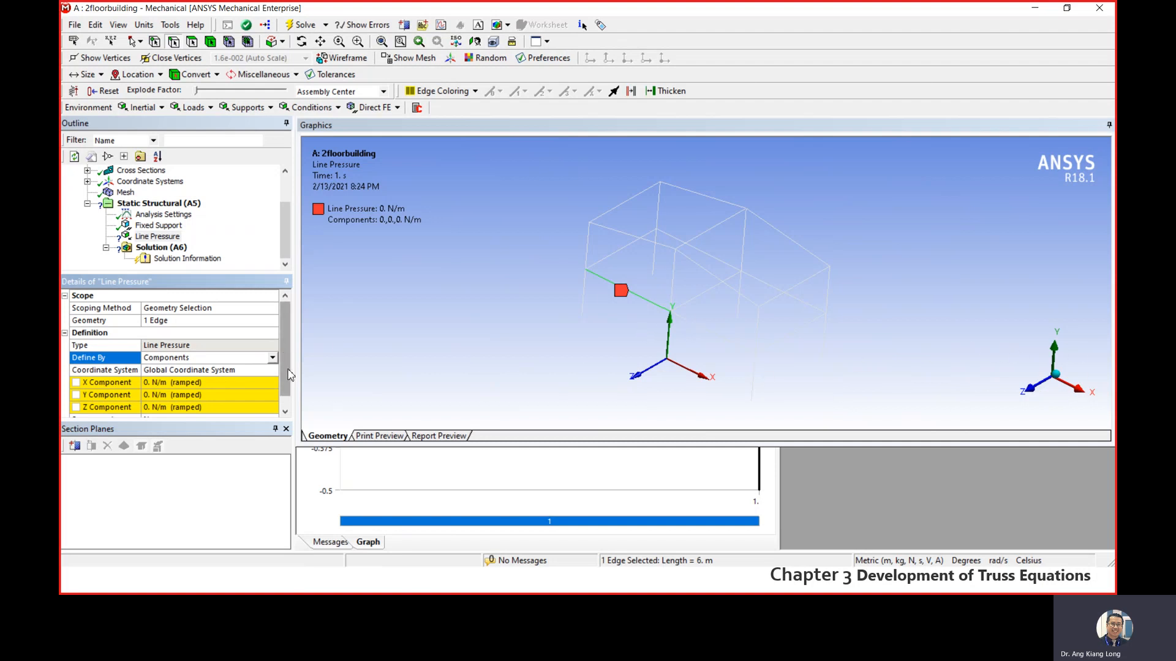
scroll(289, 373, "down", 1)
left_click(174, 384)
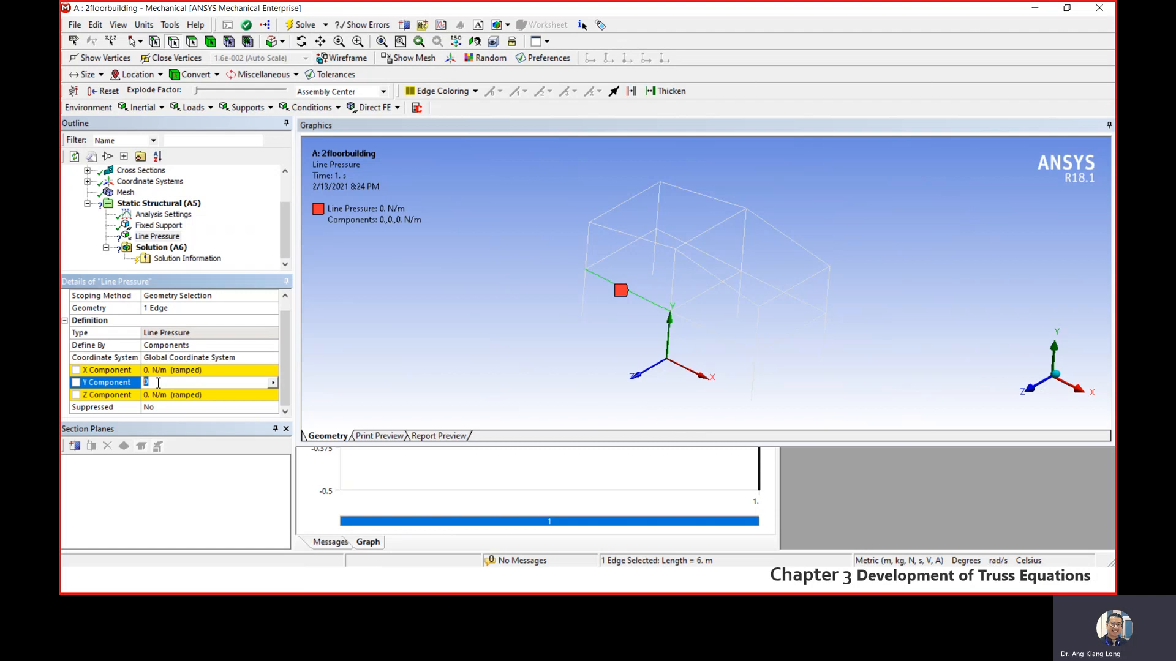
type("-50000")
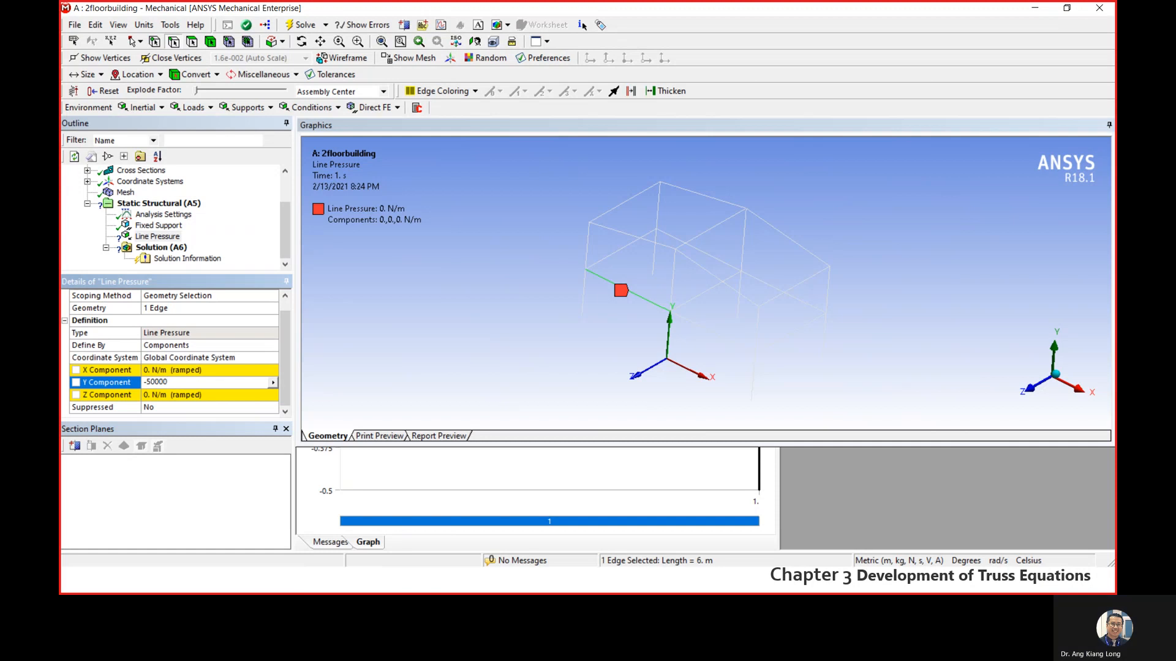
key("Return")
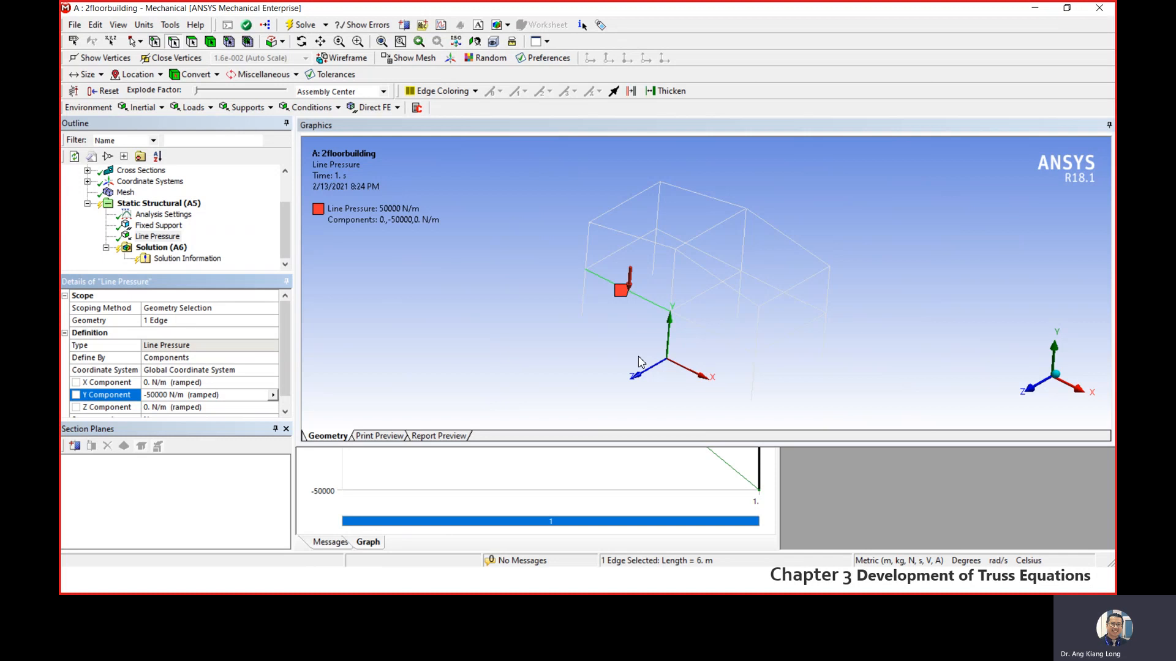
- Insert a second Line Pressure and select the adjacent first-floor front beam toward the +X end
left_click(158, 204)
right_click(158, 204)
mouse_move(233, 212)
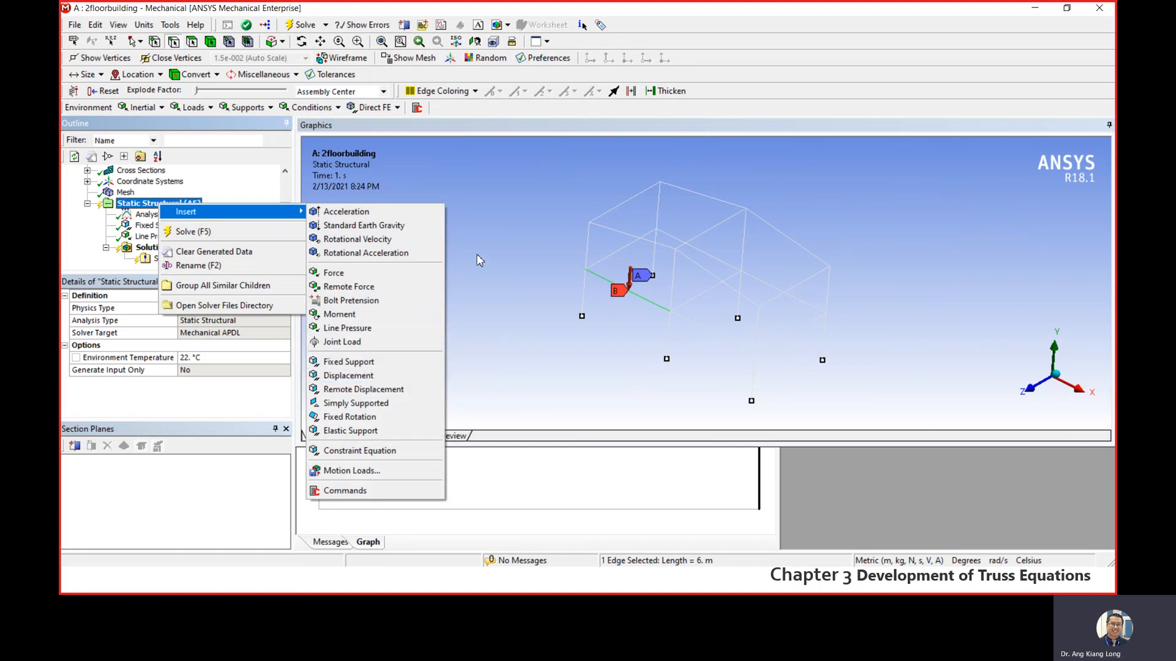
left_click(347, 329)
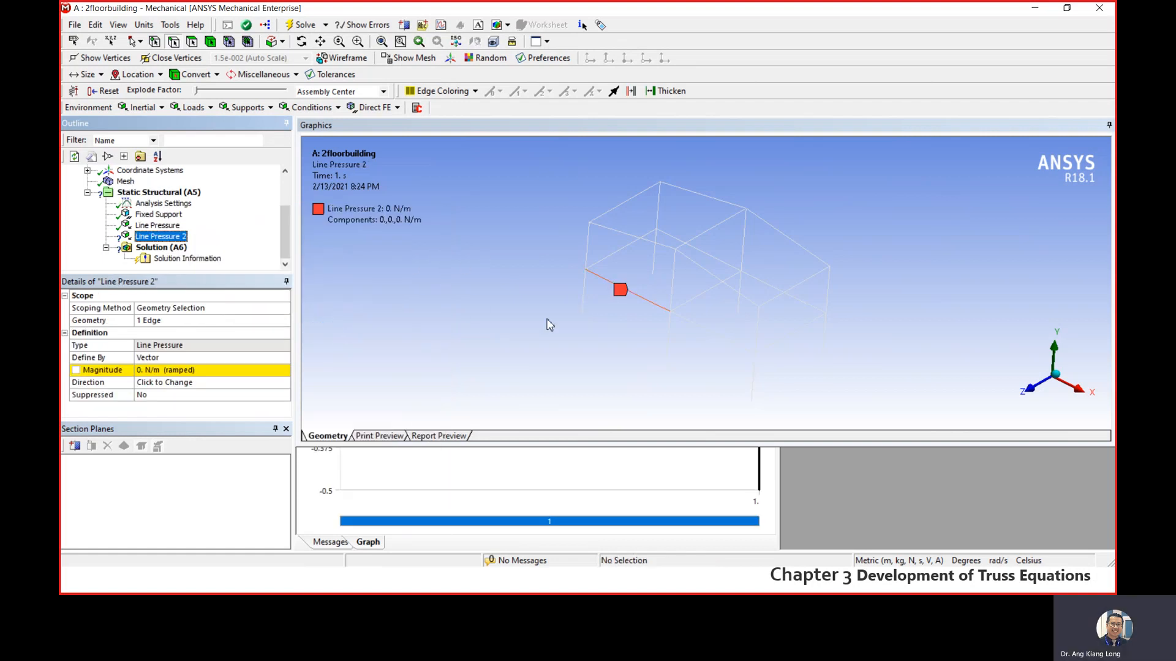
left_click(712, 332)
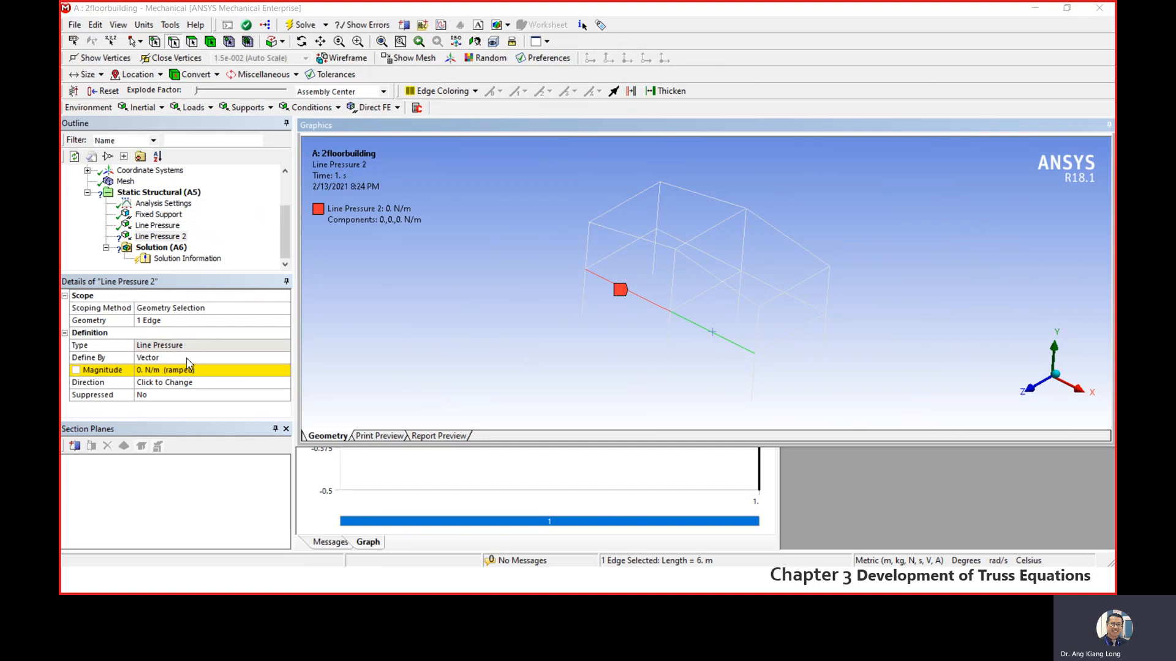
- Define the second line pressure by Components and set its Y component to -50000 N/m
left_click(225, 361)
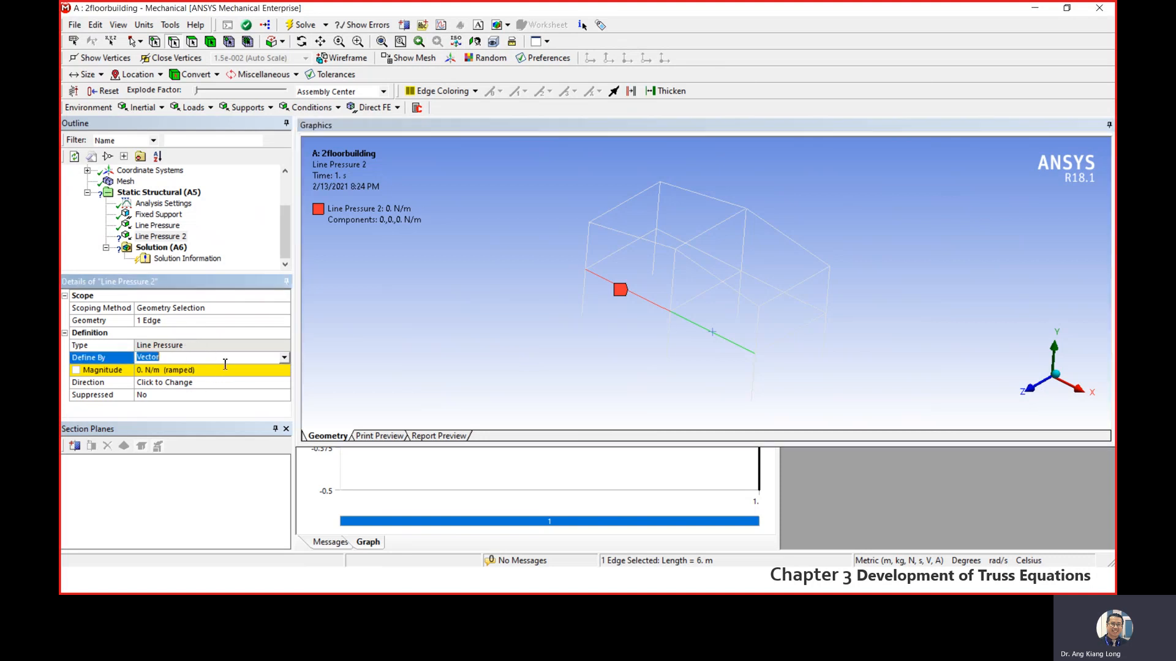
left_click(284, 358)
left_click(245, 381)
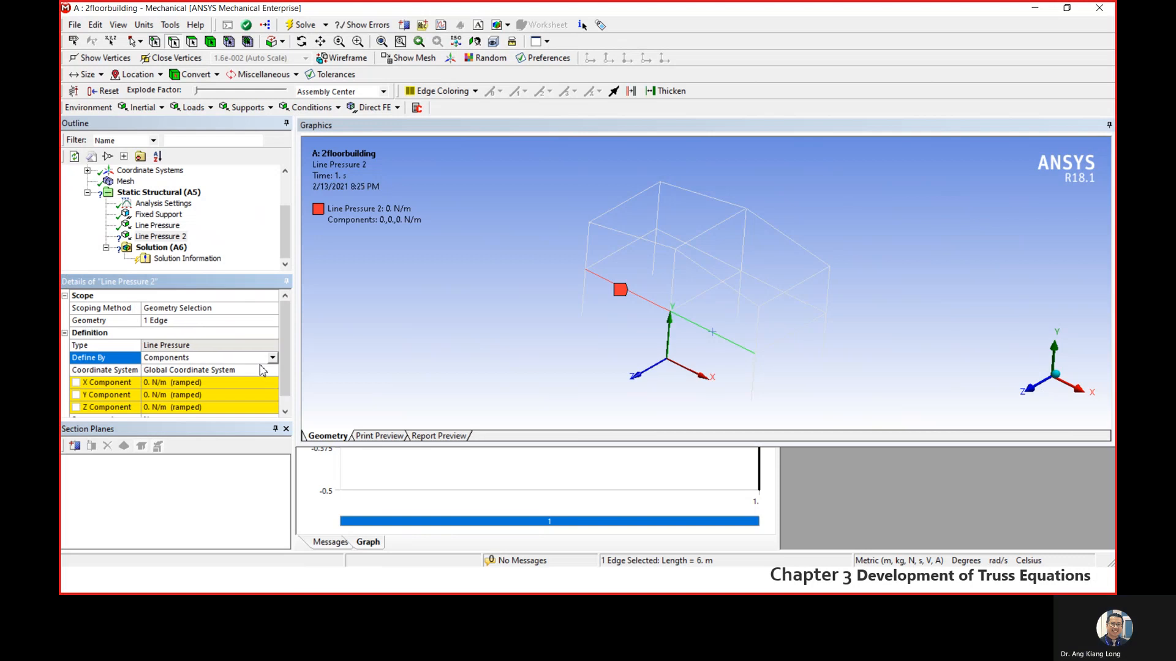
left_click(190, 395)
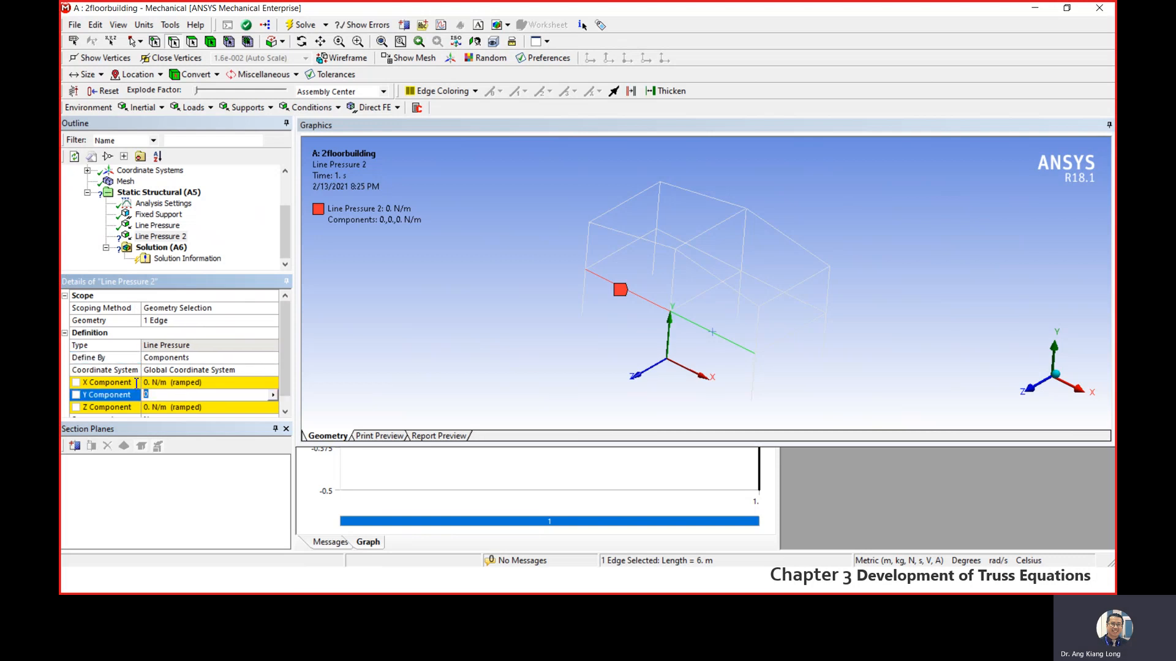
type("-50")
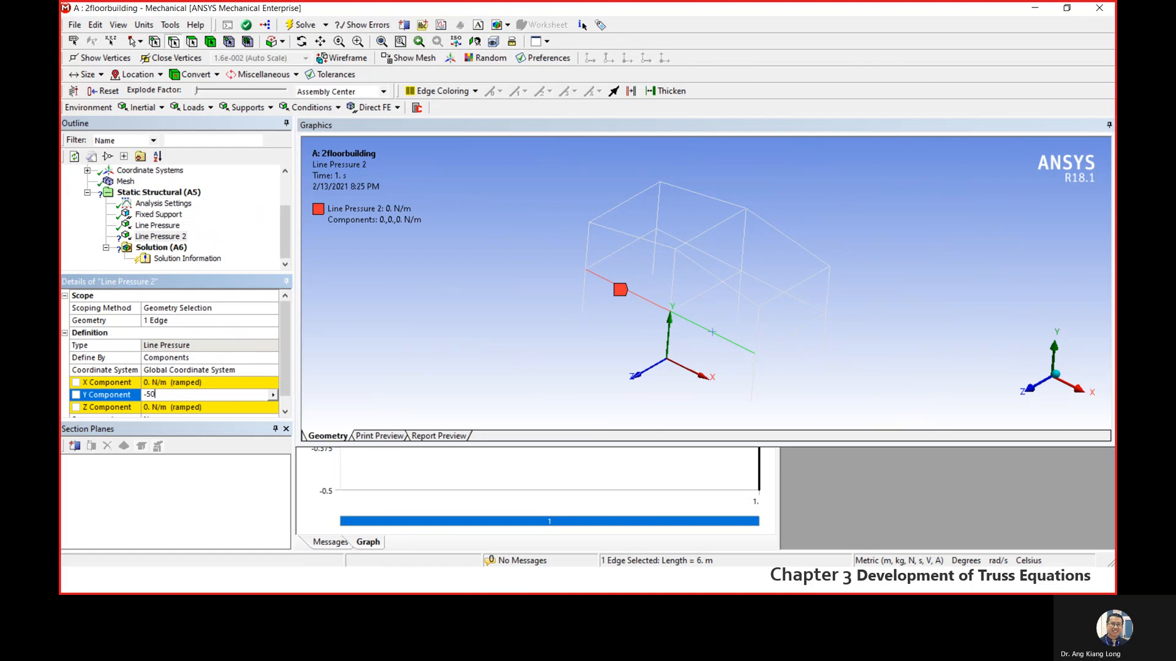
type("000")
key("Return")
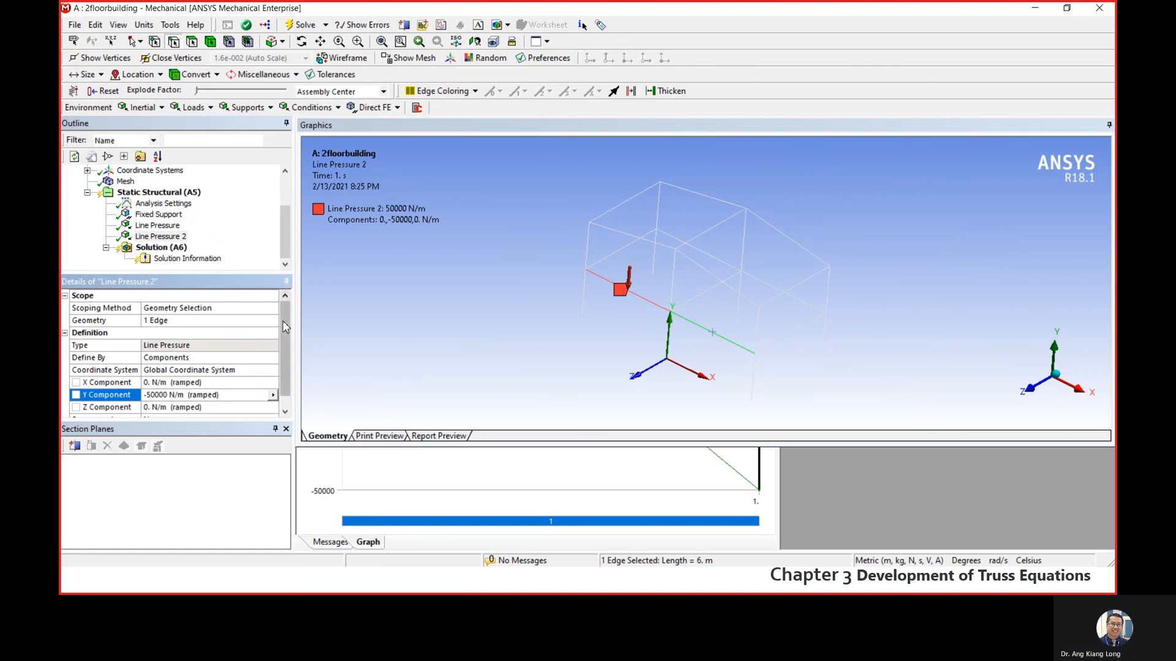
scroll(288, 352, "down", 1)
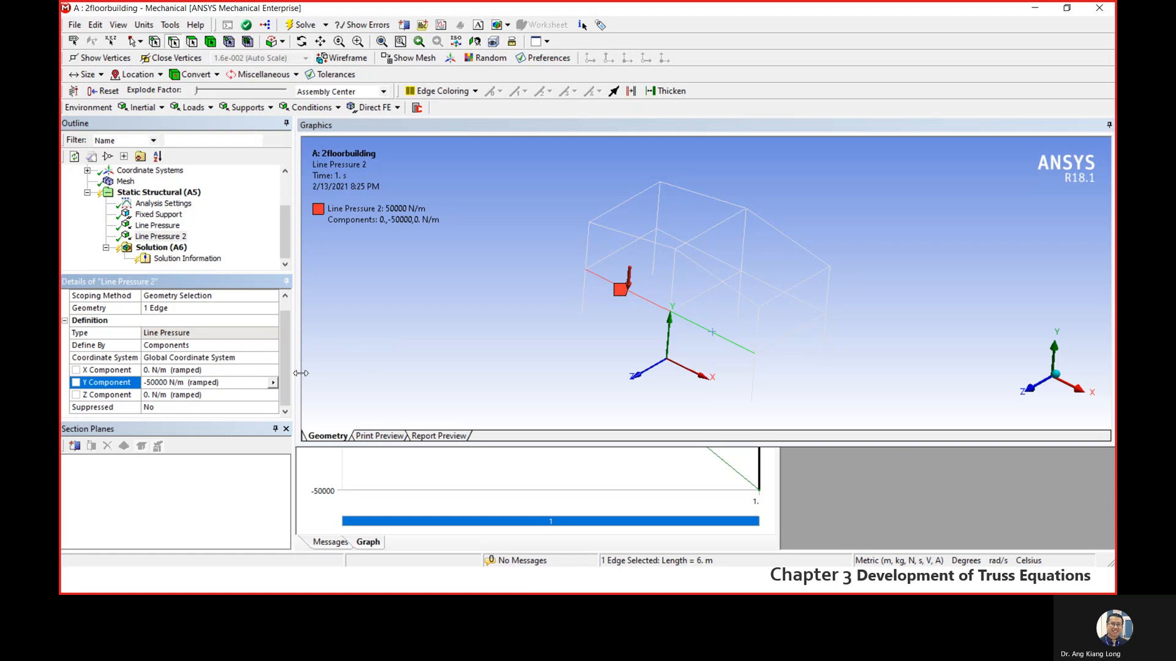
scroll(287, 343, "up", 1)
left_click_drag(286, 337, 288, 369)
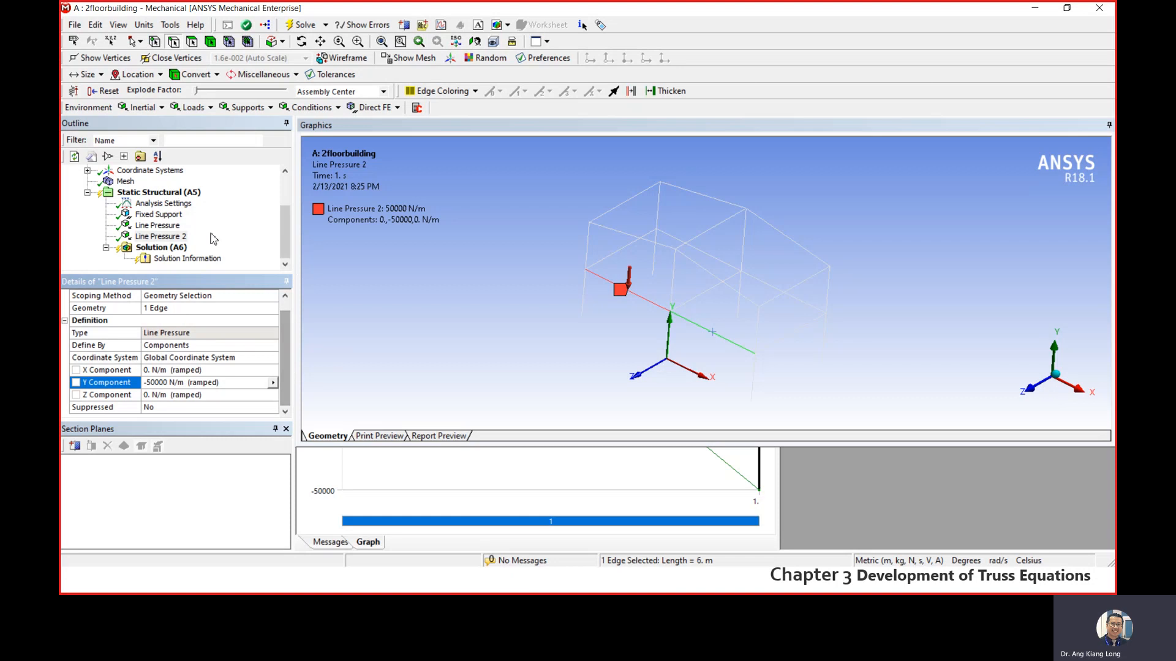
- Re-scope Line Pressure 2 to the first-floor front beam toward the +X end and check both loads on the frame
left_click(160, 194)
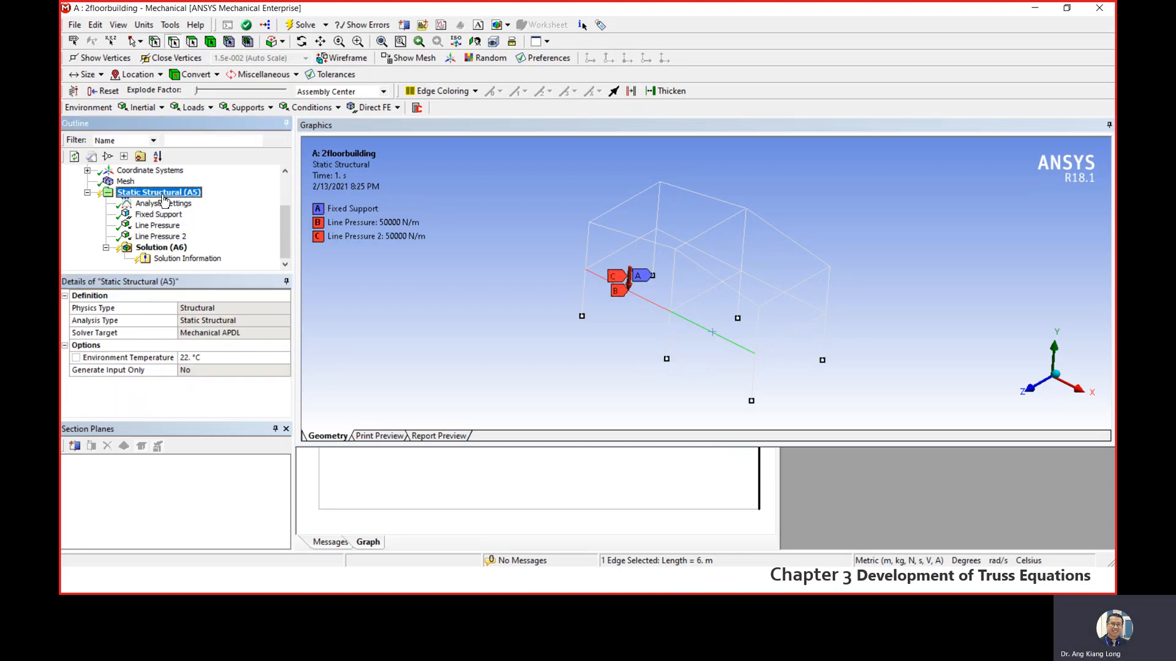
left_click(161, 236)
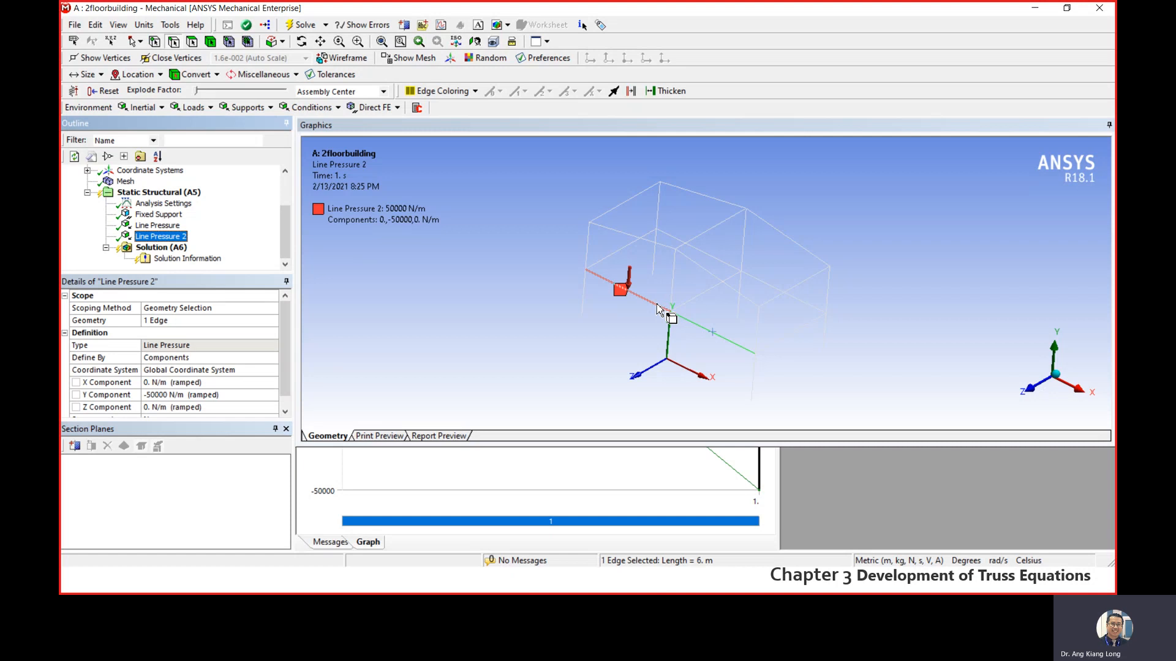
left_click(165, 322)
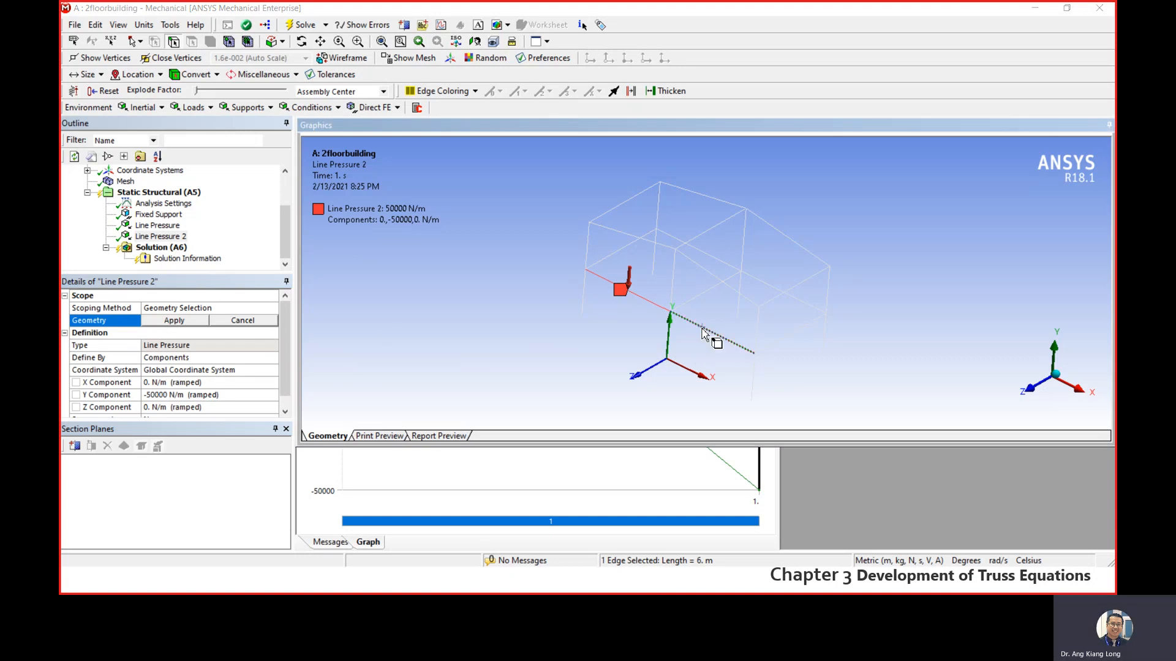
left_click(174, 320)
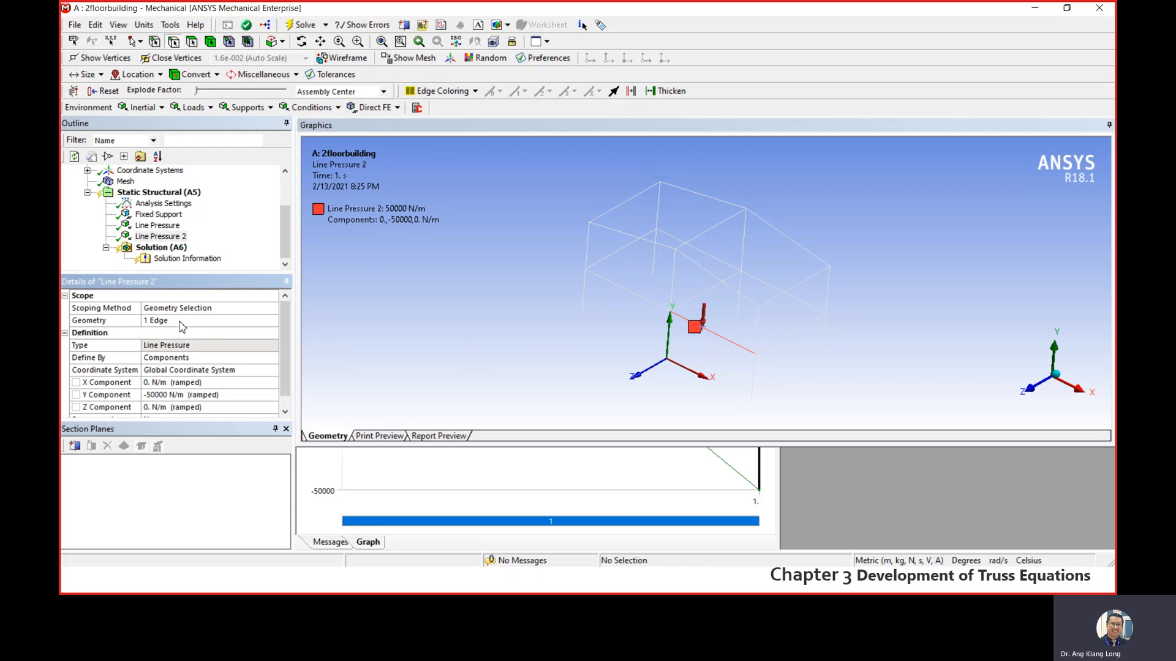
scroll(281, 362, "down", 1)
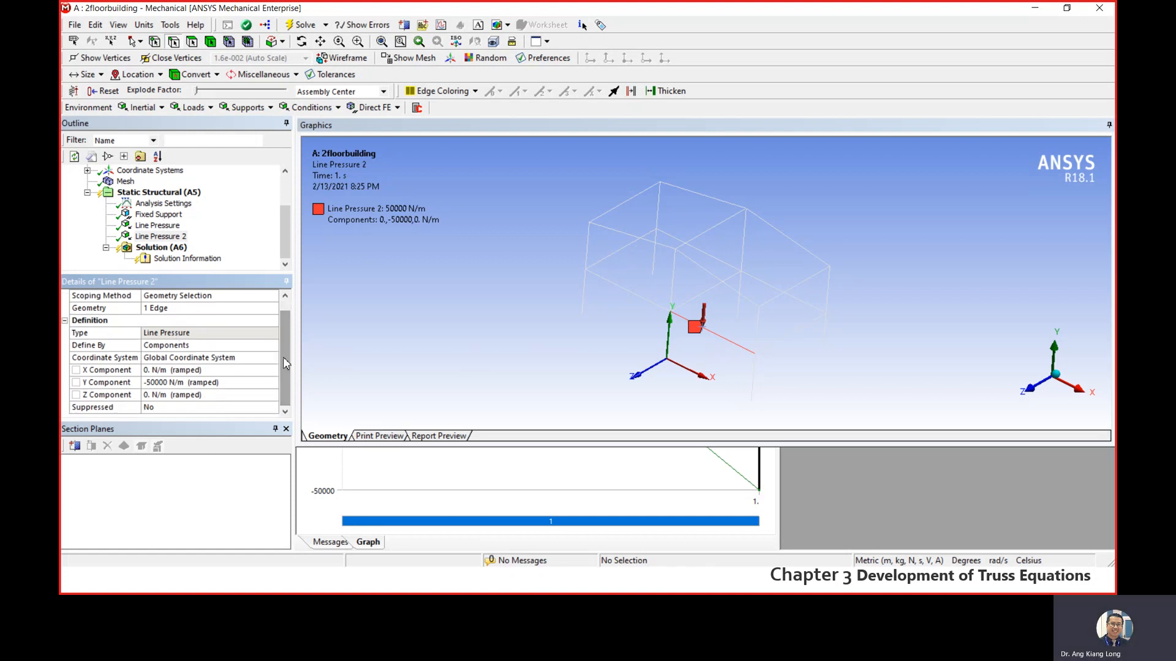
left_click(338, 294)
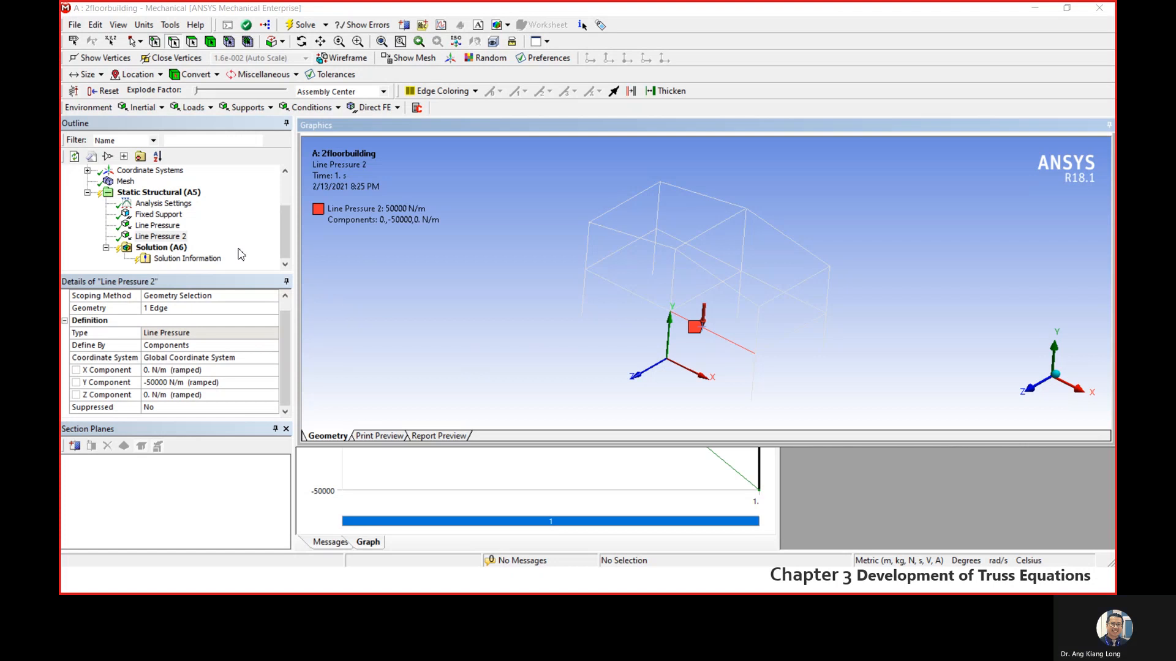
left_click(158, 226)
left_click(159, 237)
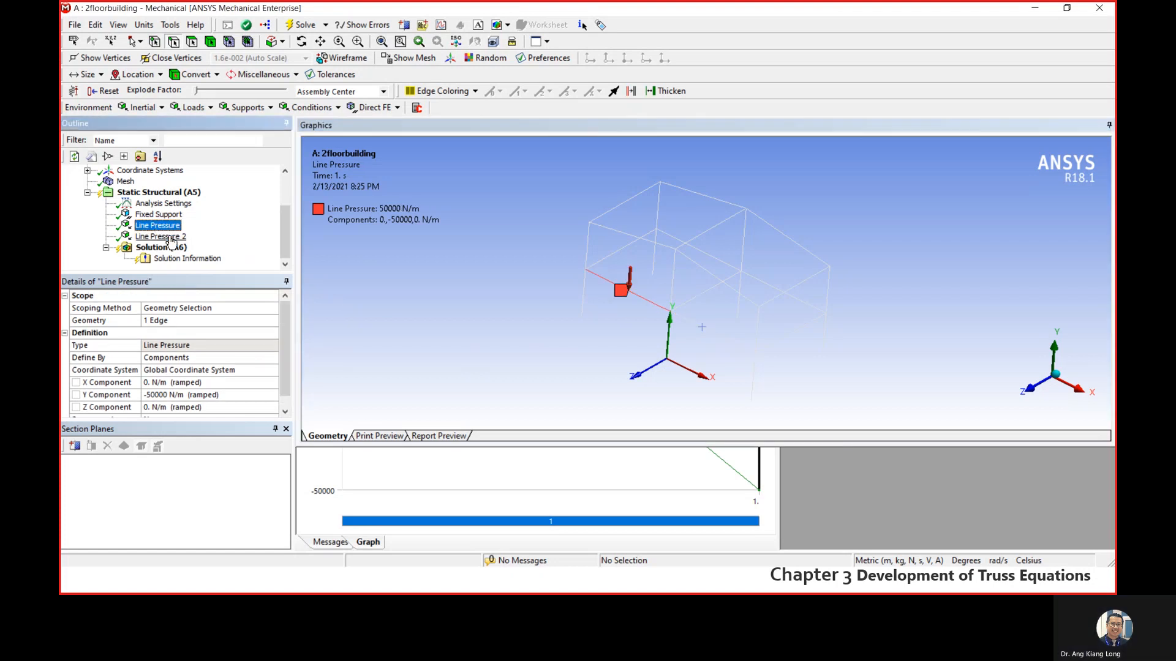
left_click(173, 194)
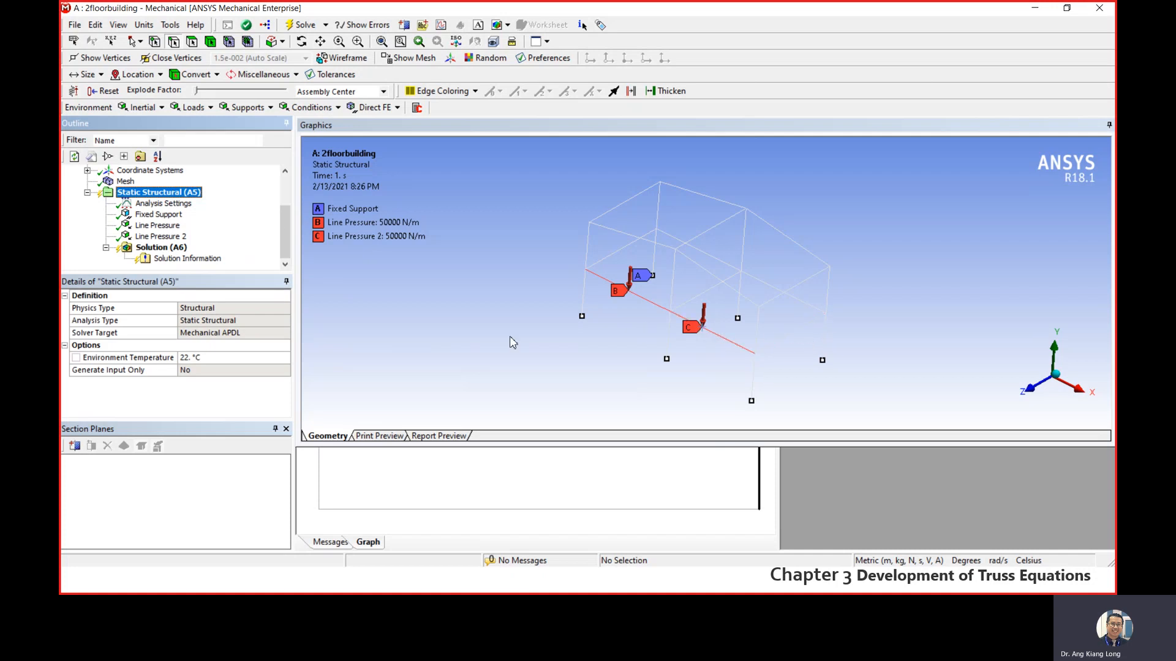
left_click(458, 328)
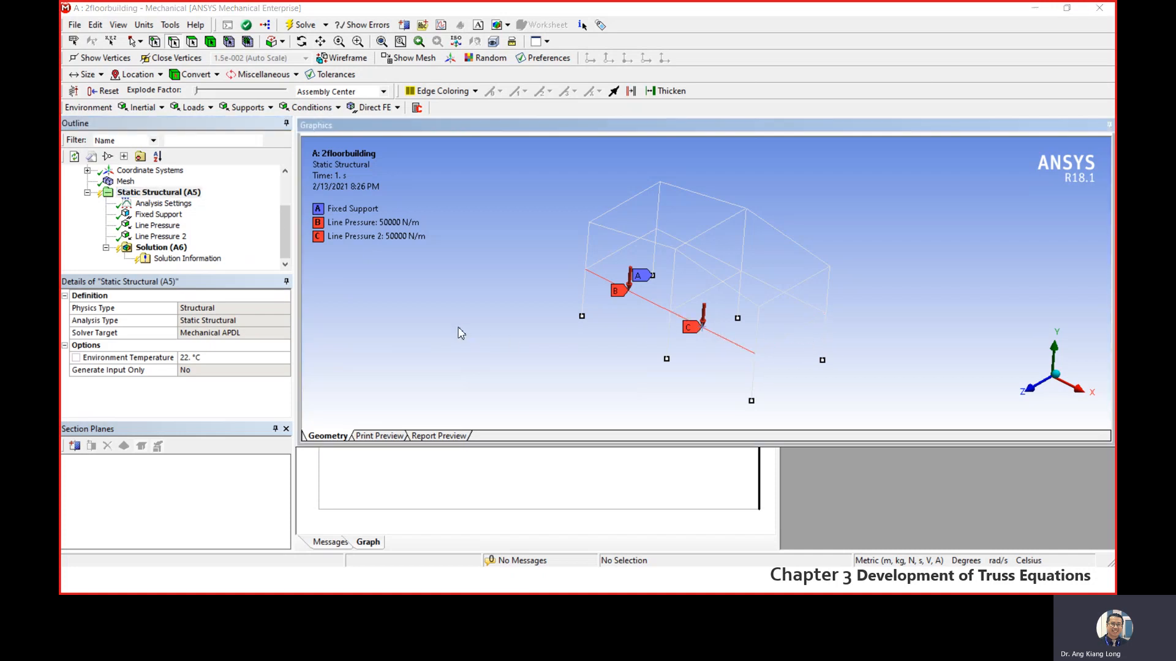
- Insert a third Line Pressure and scope it to the first-floor cross beam at the +X end of the frame
right_click(162, 192)
mouse_move(227, 199)
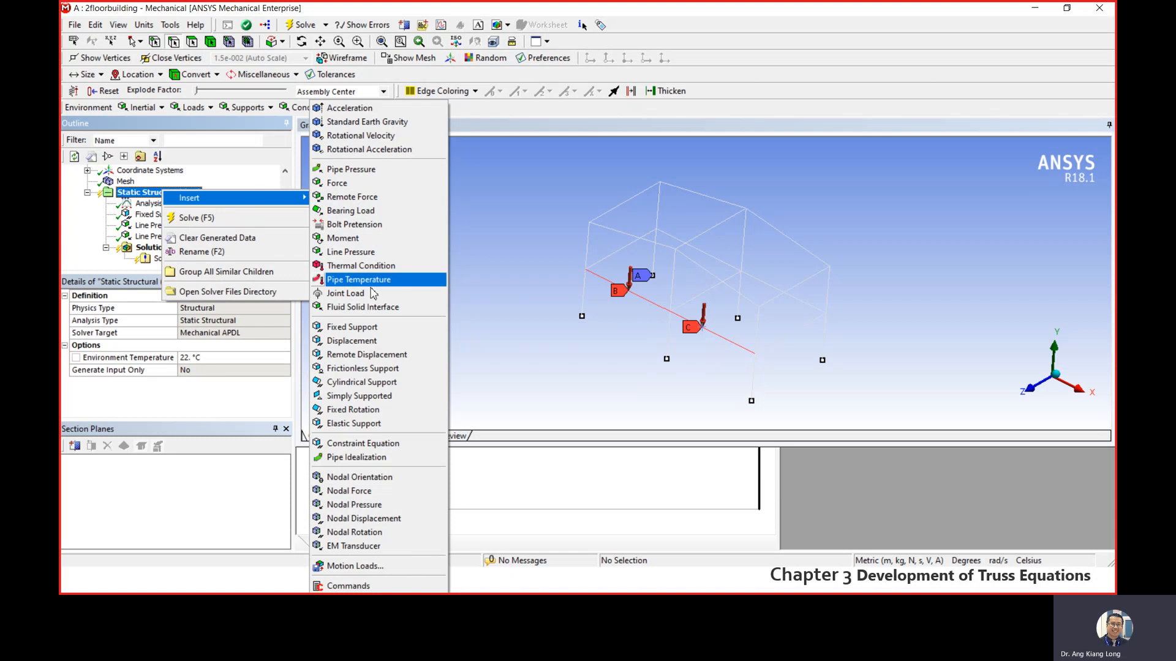
left_click(375, 252)
left_click(799, 327)
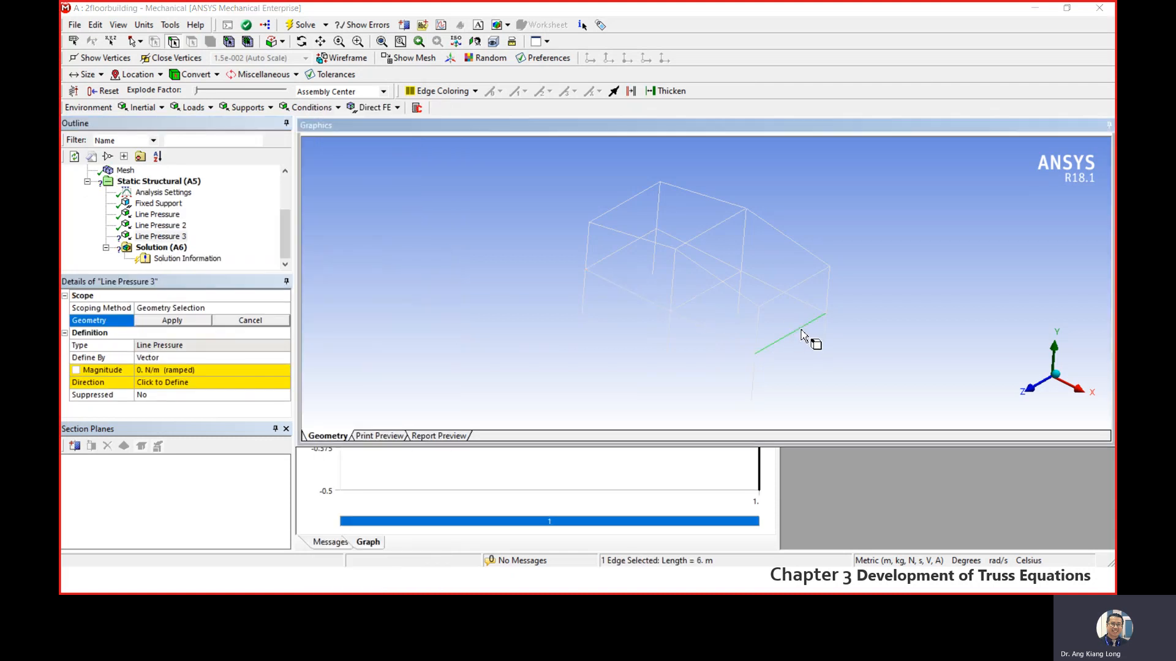
left_click(147, 321)
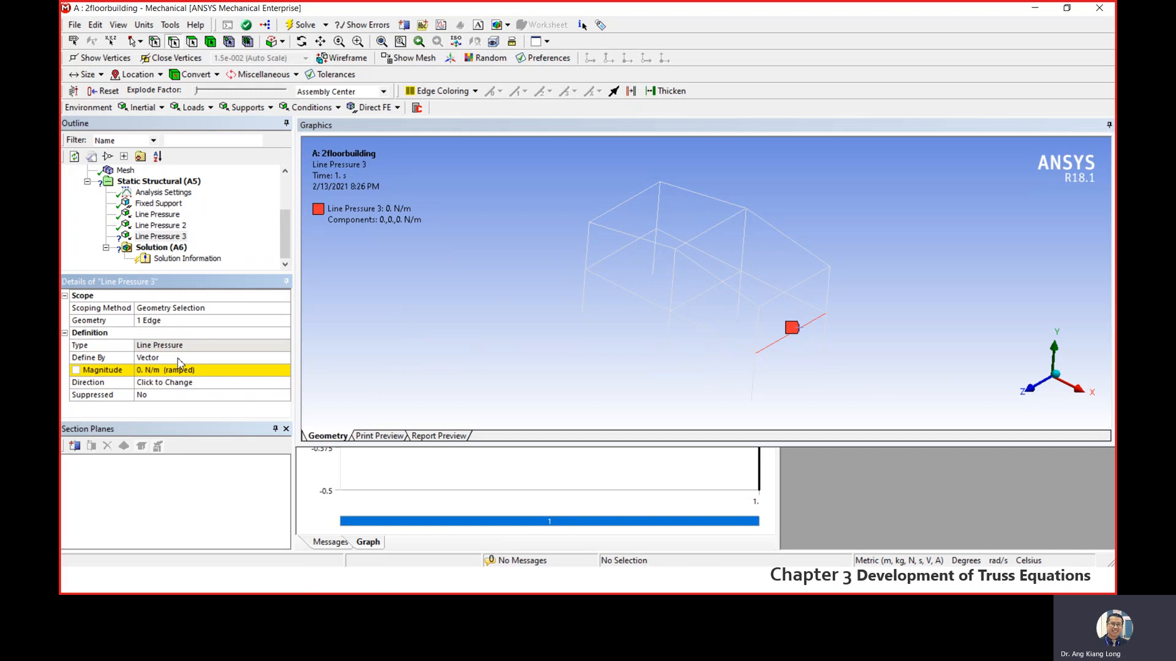
- Define the third line pressure by Components and set its Y component to -50000 N/m
double_click(242, 361)
left_click(285, 357)
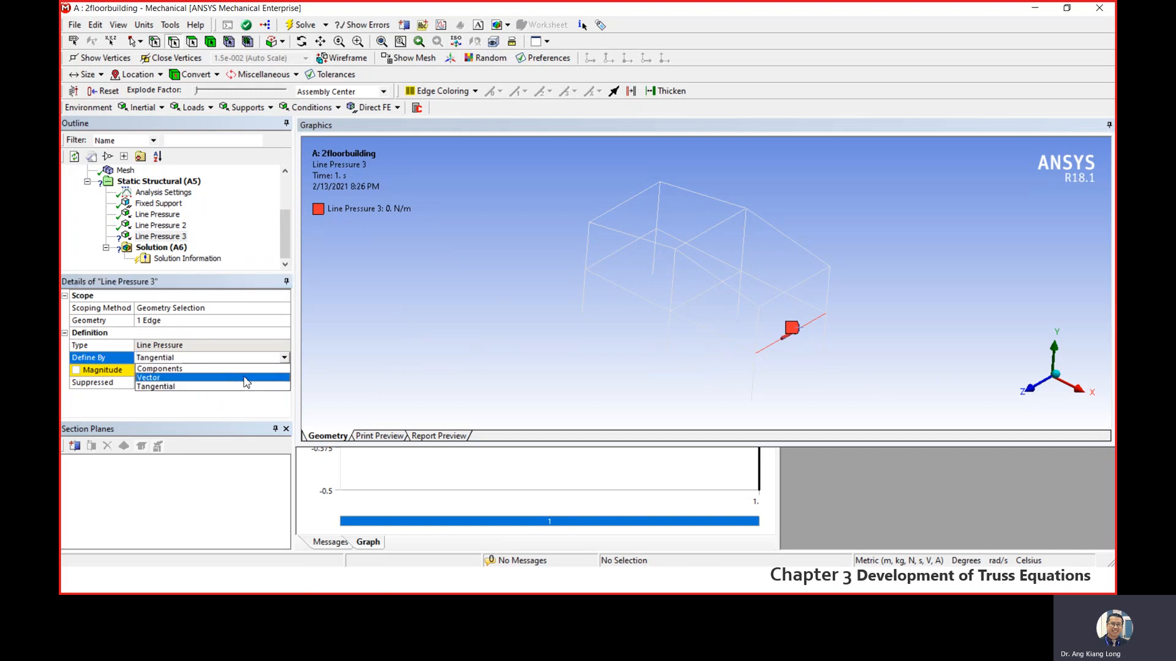
left_click(164, 376)
left_click(171, 396)
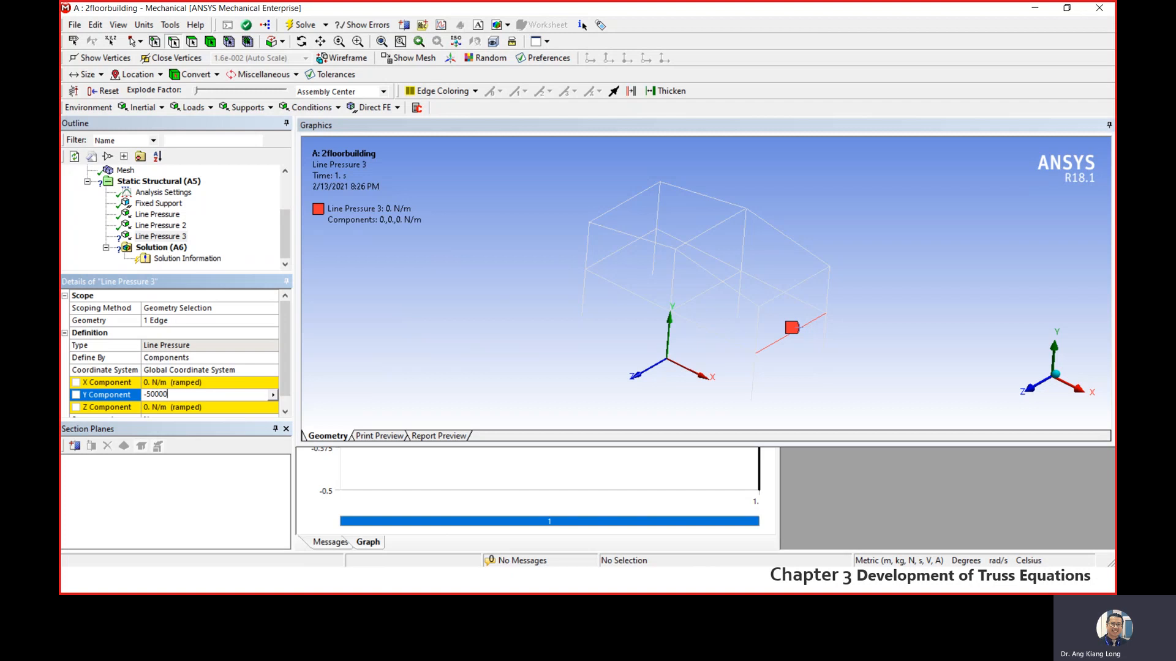
key("Return")
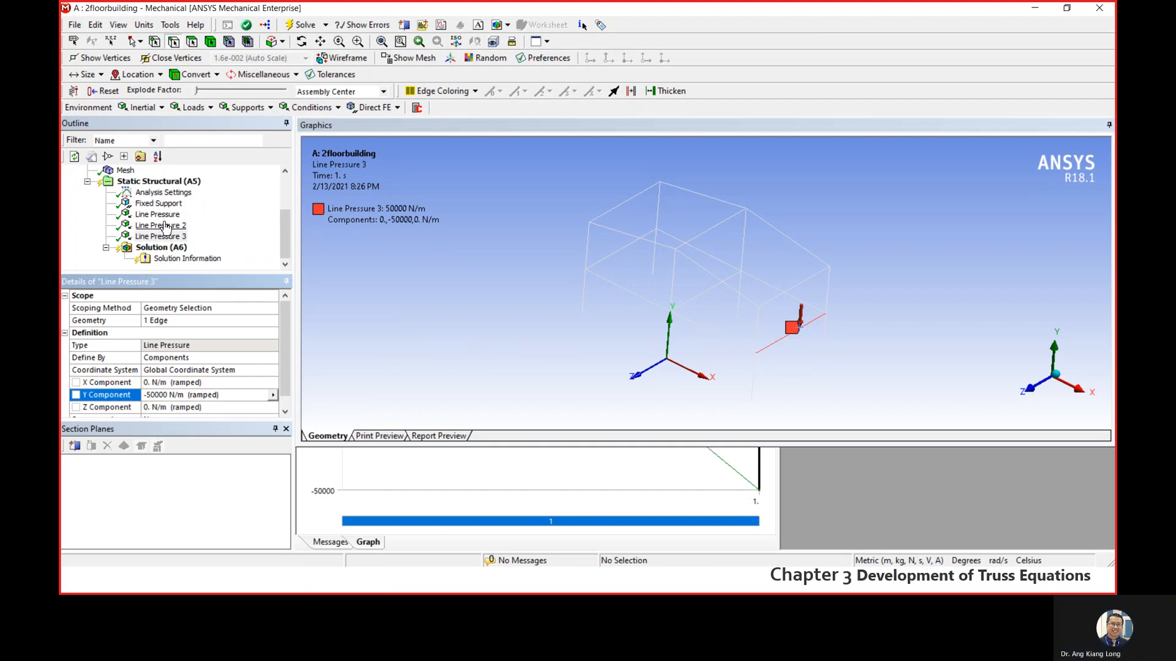
- Insert a fourth Line Pressure and scope it to the first-floor rear beam toward the +X end
right_click(183, 181)
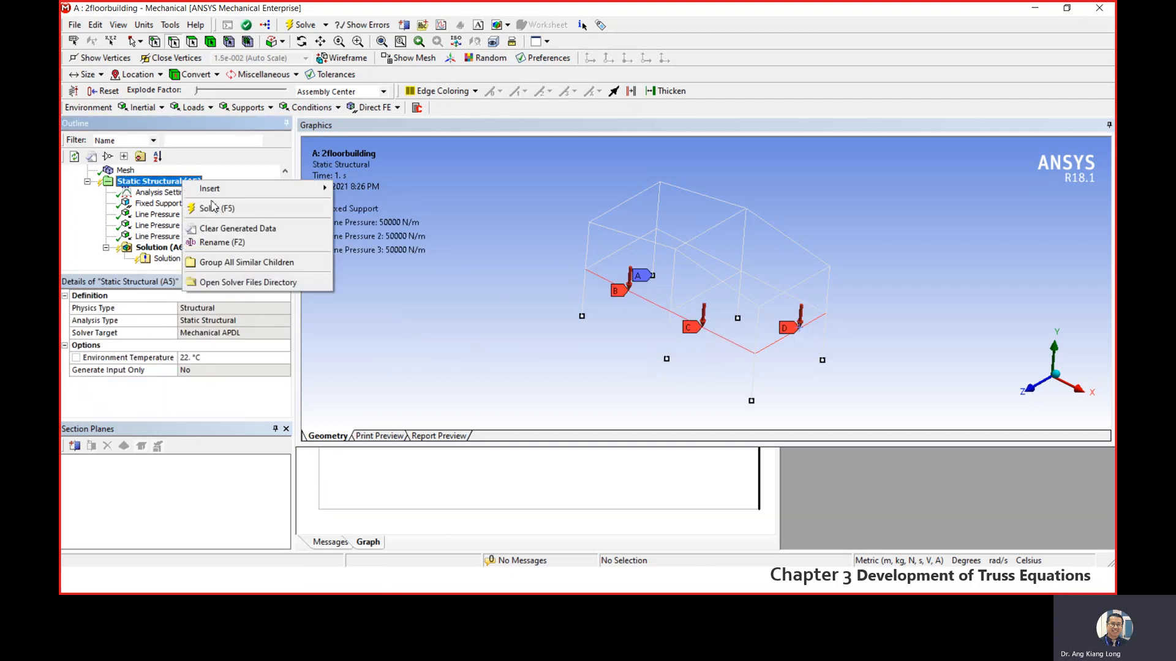
mouse_move(245, 188)
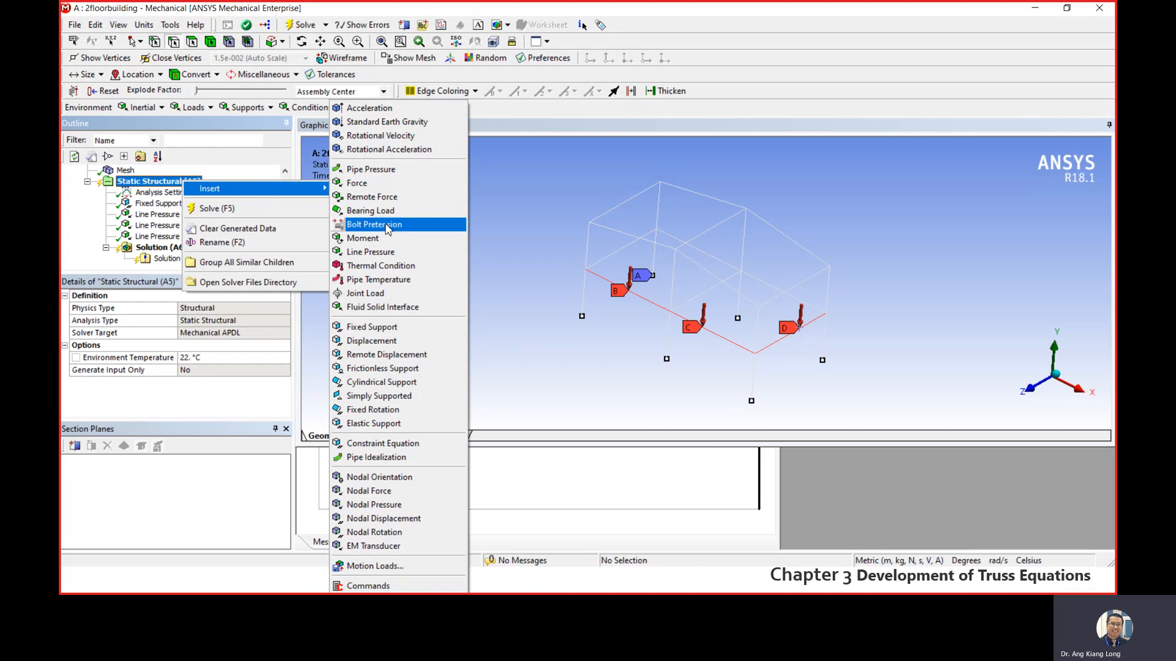
left_click(398, 252)
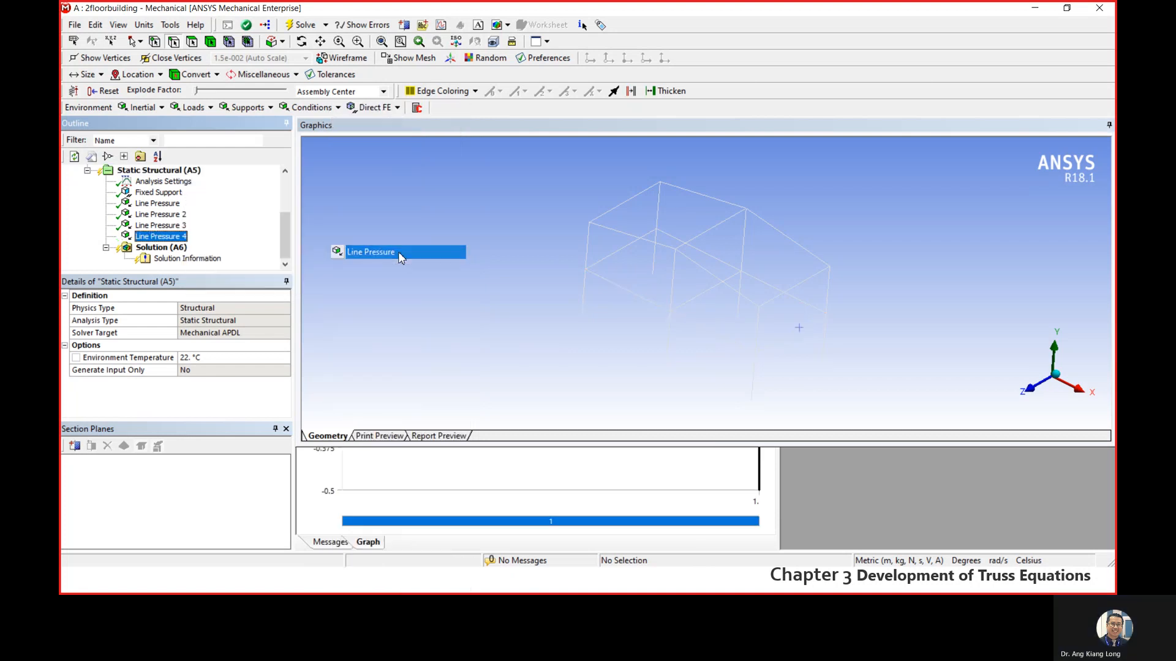
left_click(758, 280)
left_click(171, 322)
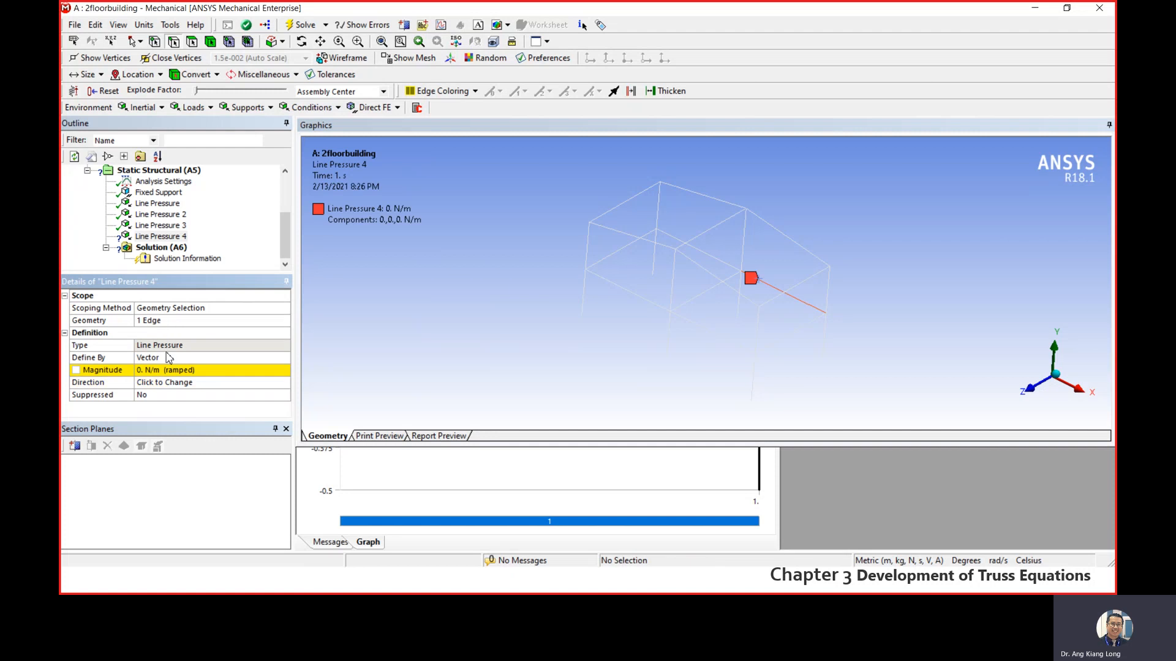
- Define the fourth line pressure by Components and set its Y component to -50000 N/m
left_click(184, 358)
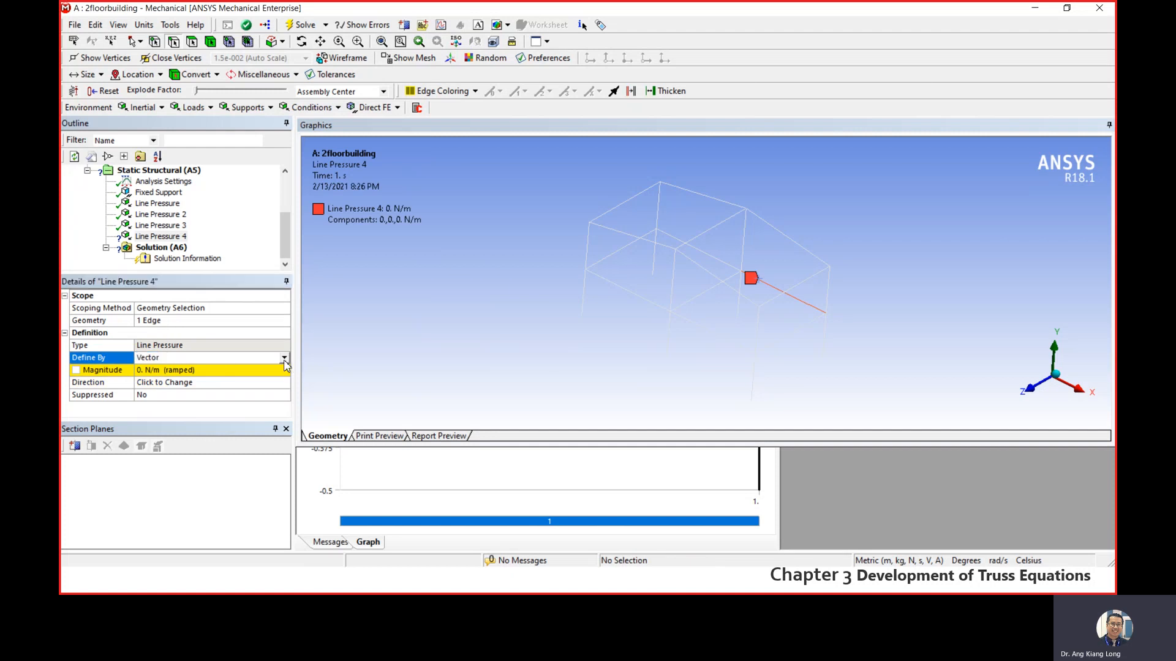
left_click(284, 358)
left_click(150, 389)
left_click(162, 395)
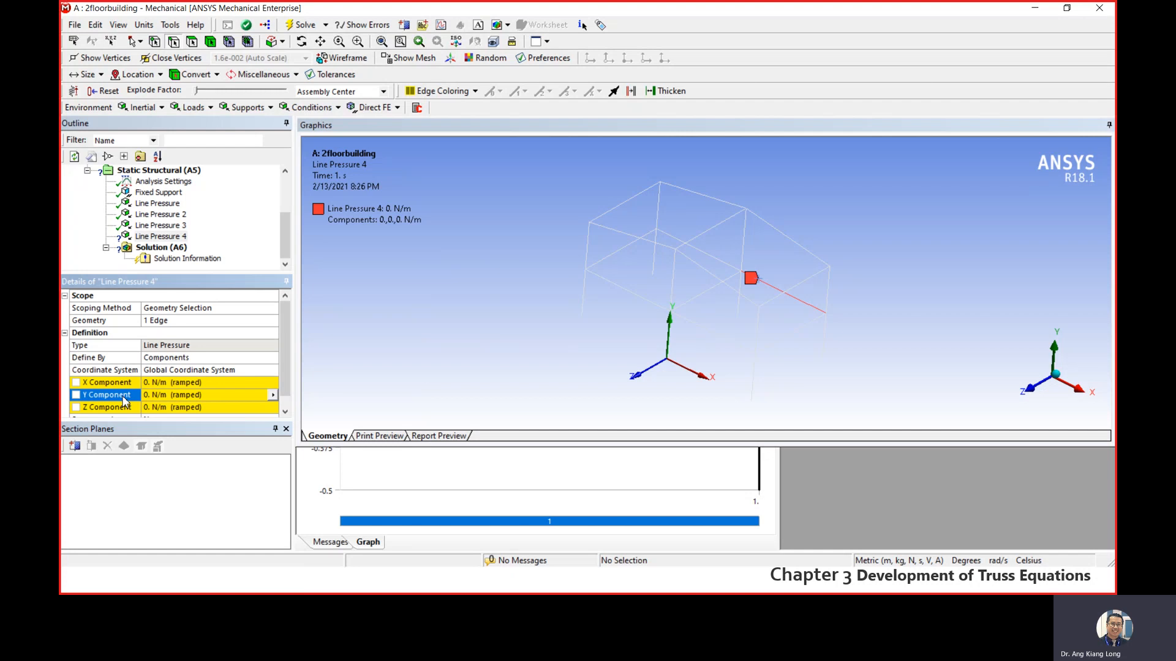
left_click(174, 396)
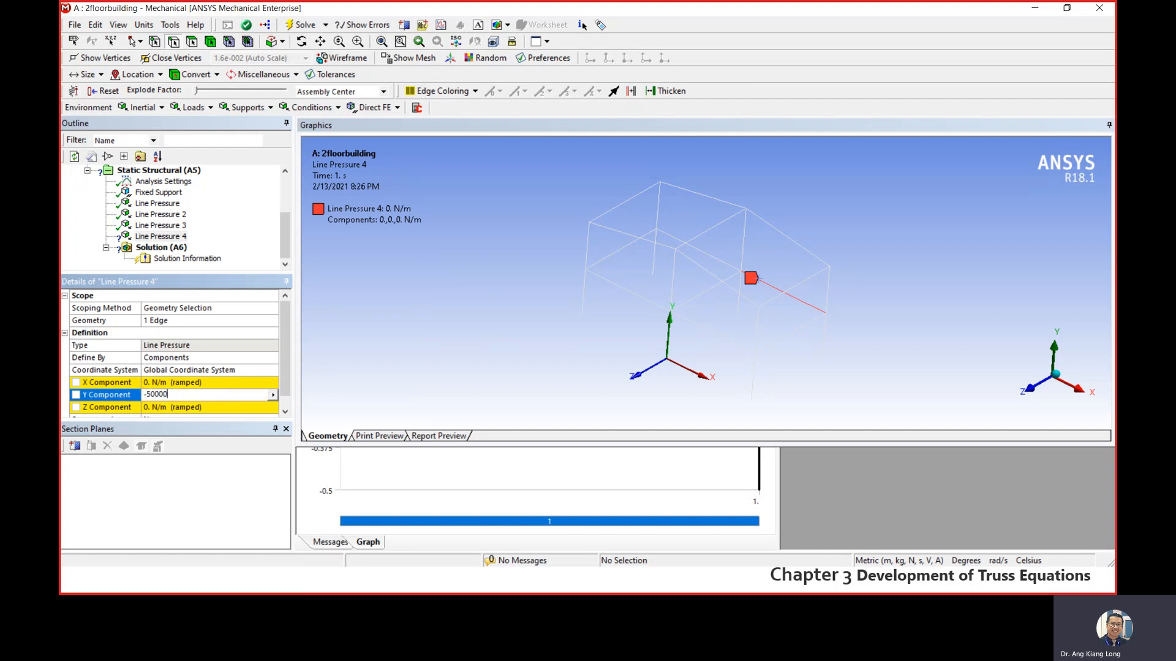
key("Return")
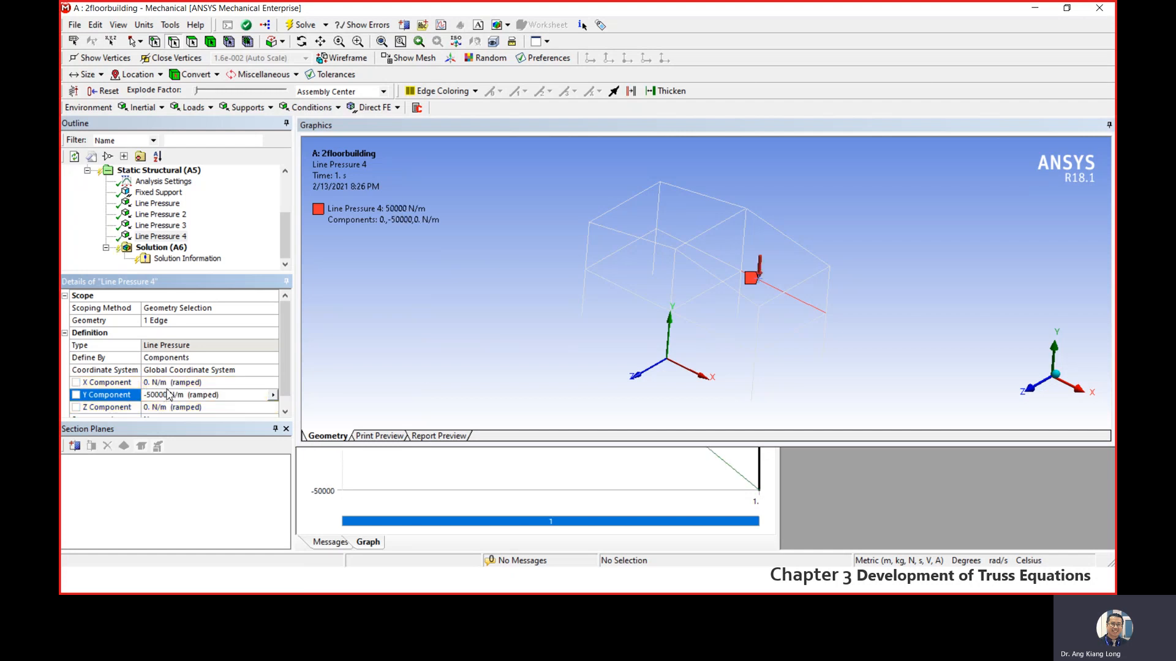
- Insert a fifth Line Pressure and scope it to the middle cross beam on the first floor
left_click(167, 171)
right_click(172, 172)
mouse_move(204, 183)
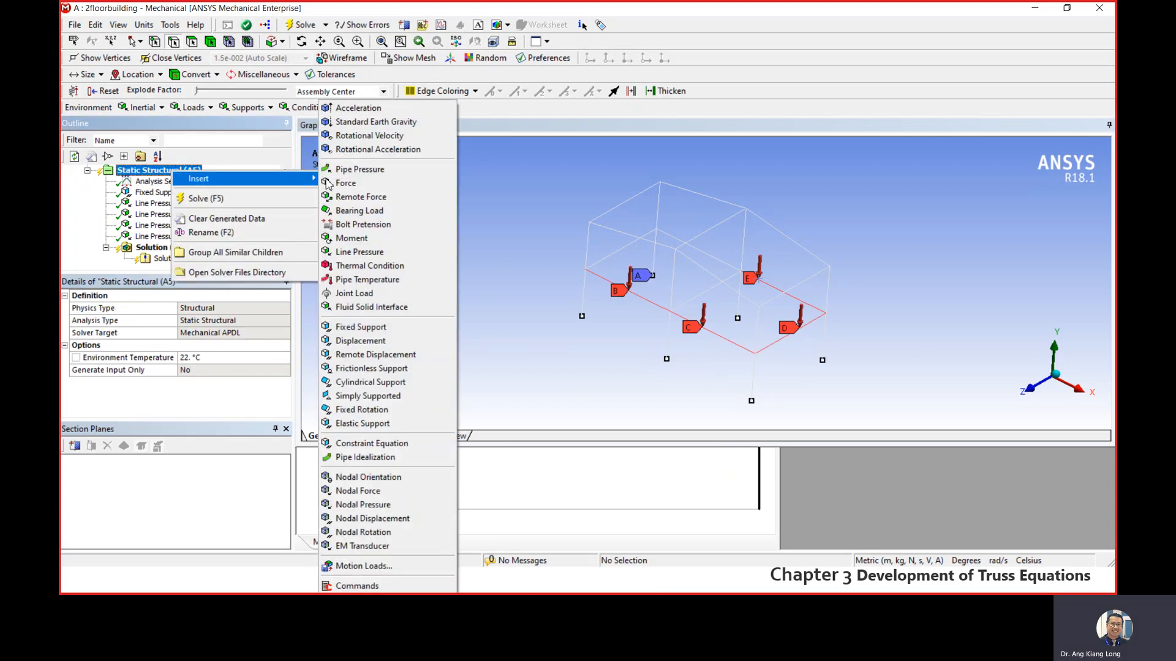
left_click(360, 252)
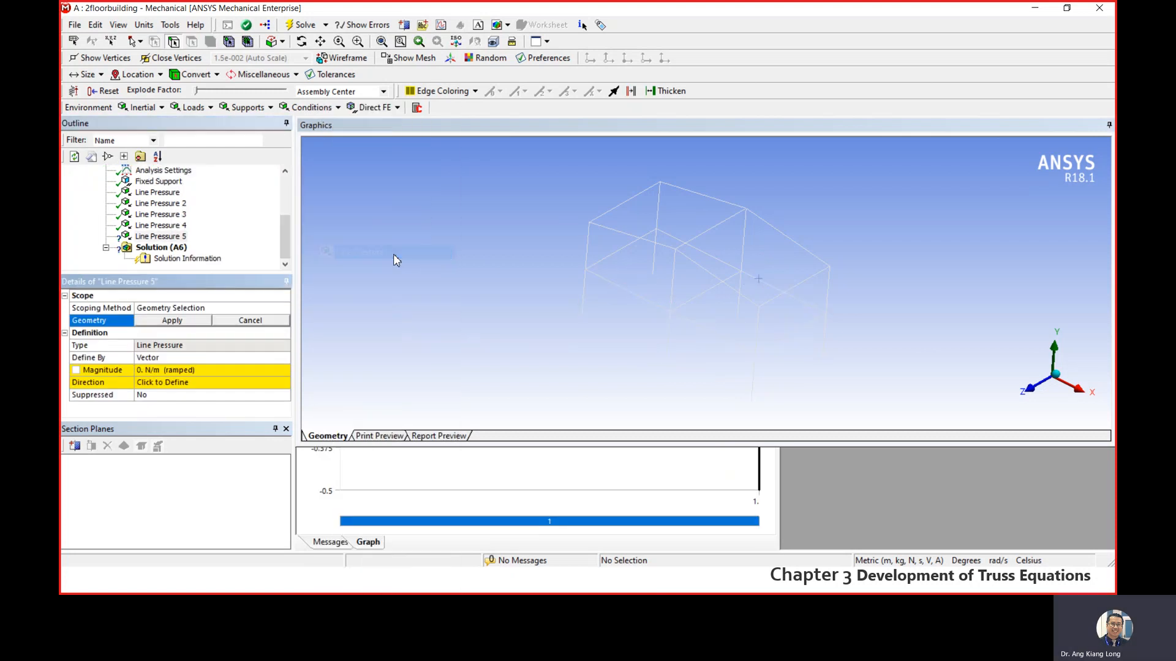
left_click(706, 289)
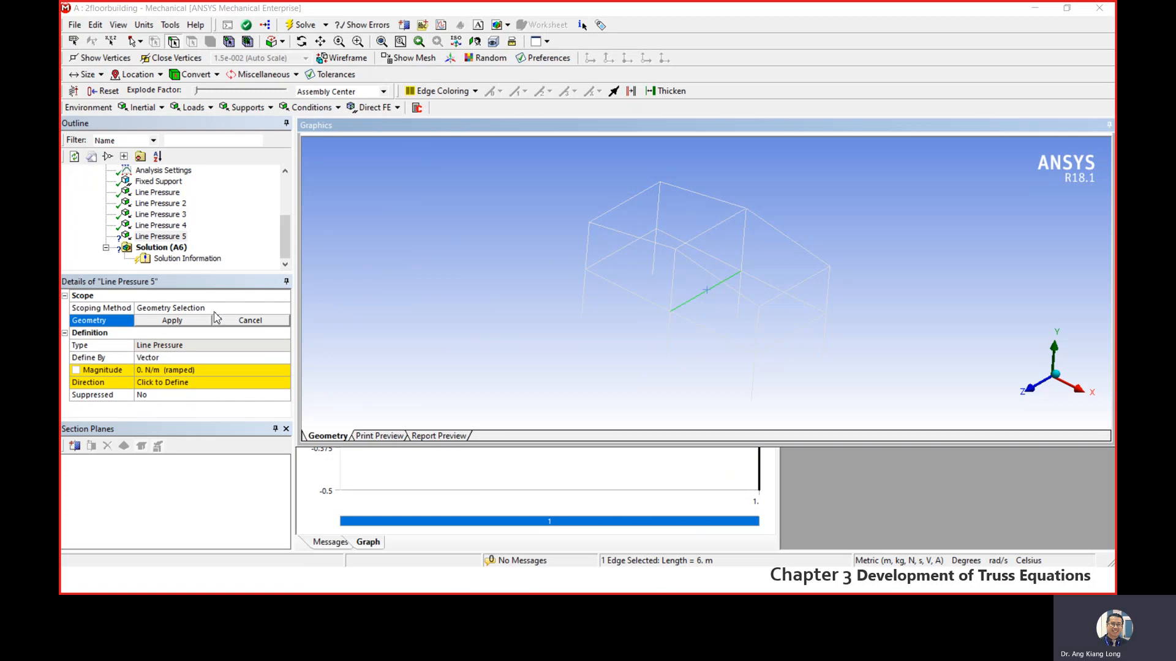
left_click(174, 322)
- Define the fifth line pressure by Components and set its Y component to -50000 N/m
left_click(214, 358)
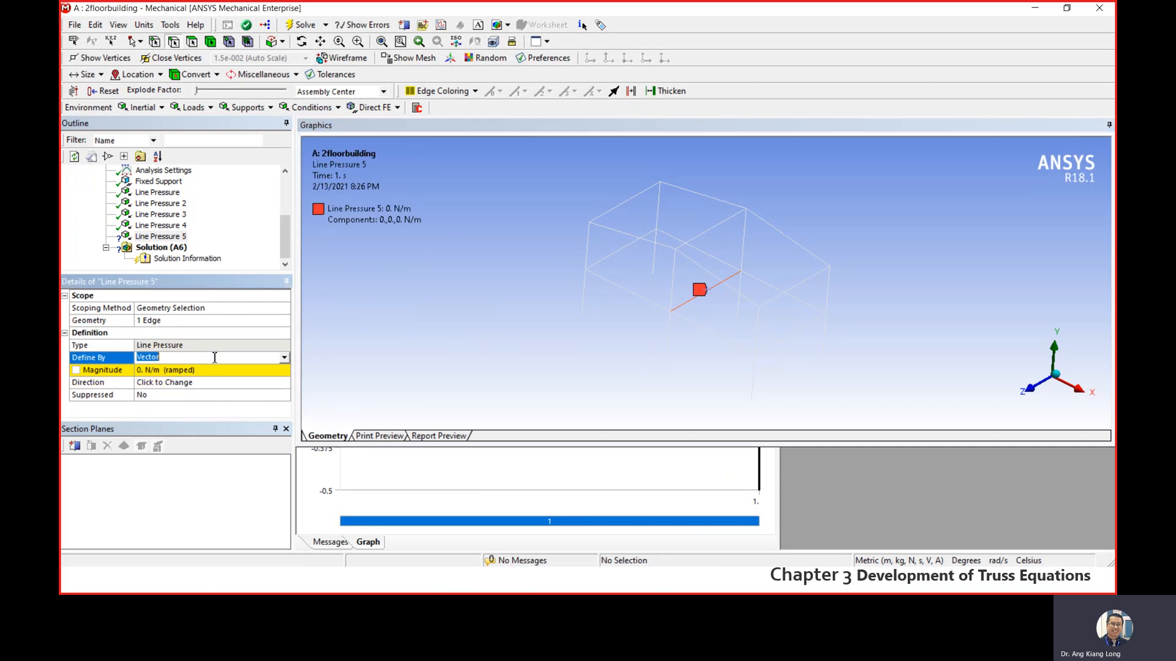
left_click(273, 361)
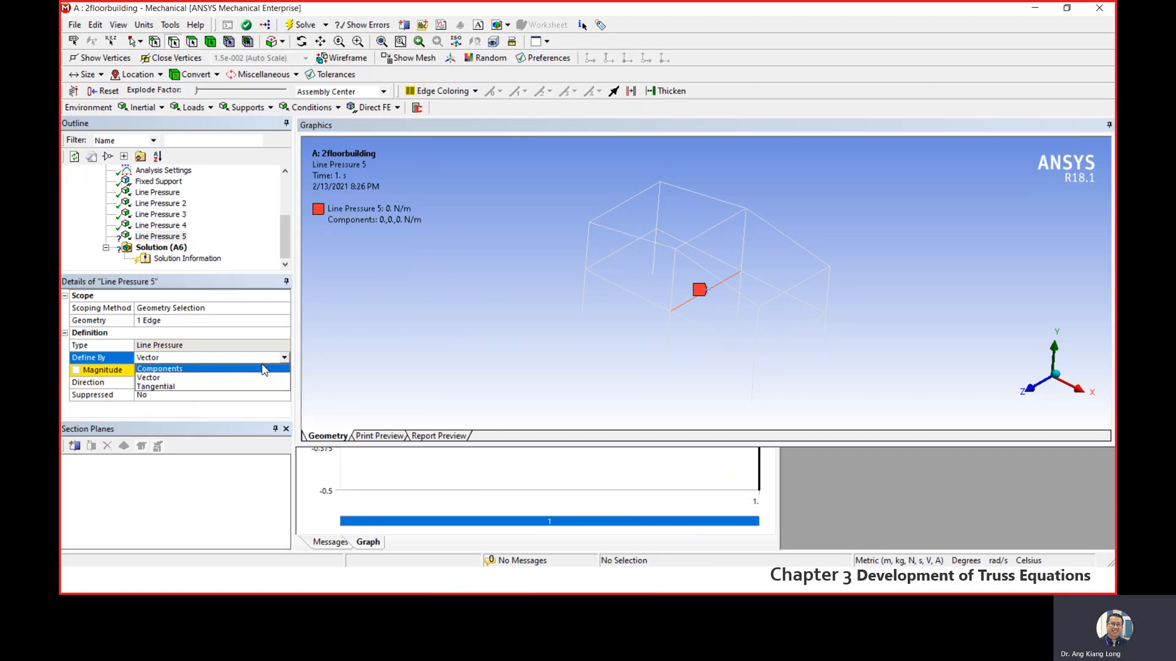
left_click(185, 380)
left_click(189, 395)
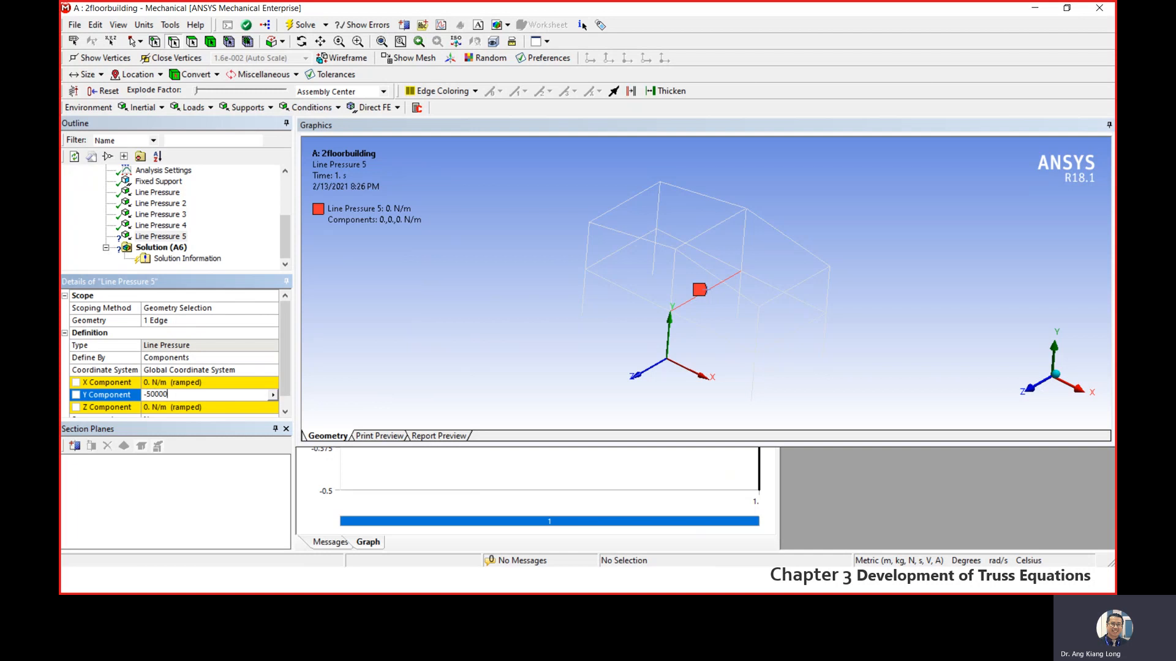
key("Return")
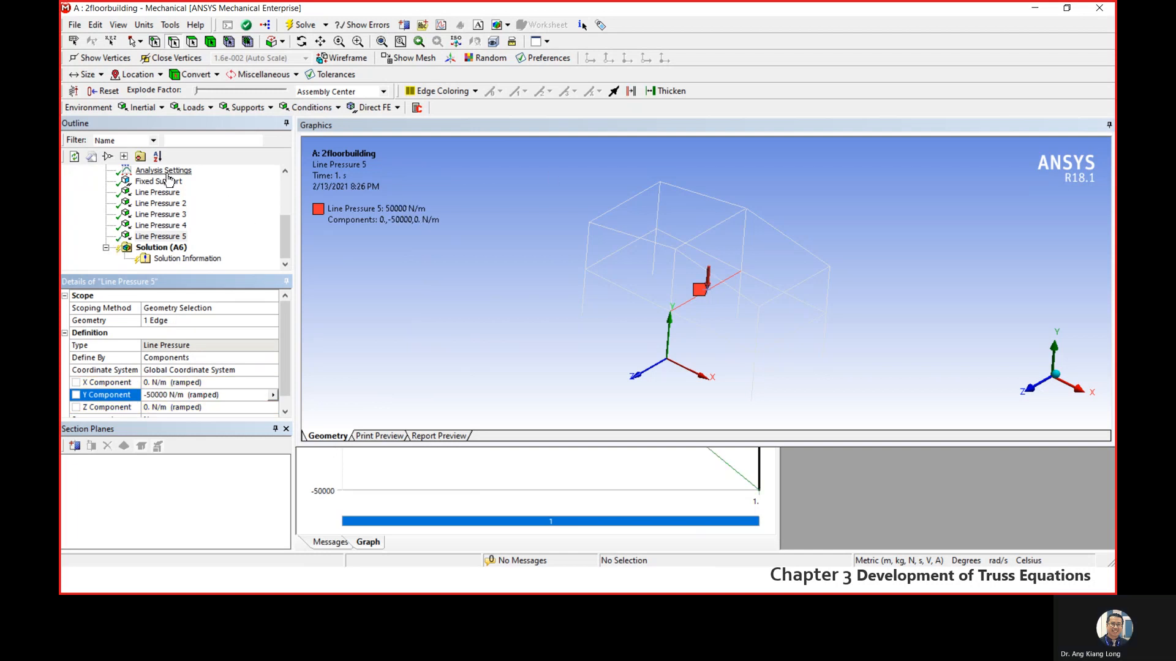
- Insert a sixth Line Pressure and scope it to the first-floor rear beam toward the -X end
left_click_drag(286, 224, 287, 213)
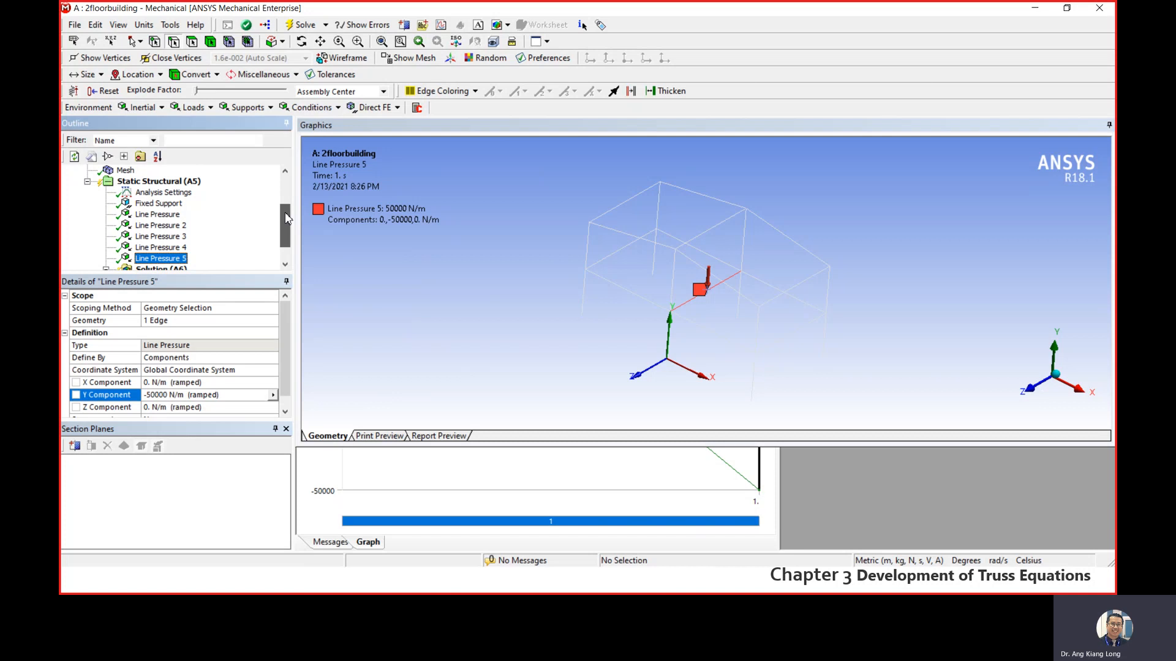
right_click(150, 184)
mouse_move(243, 194)
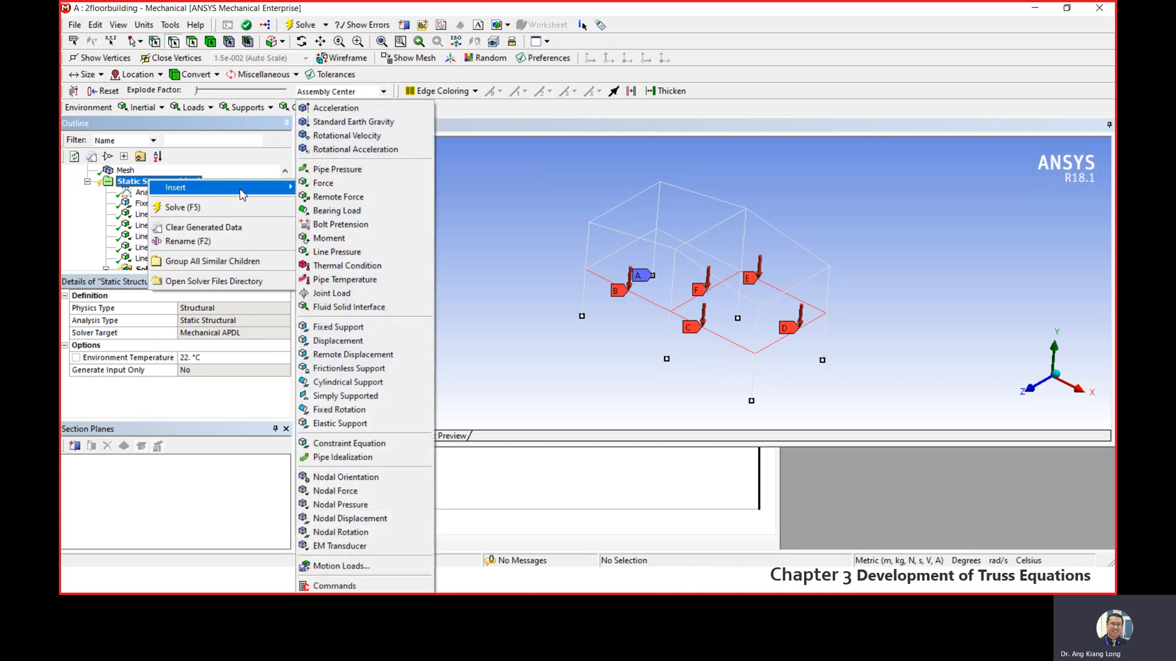
left_click(349, 252)
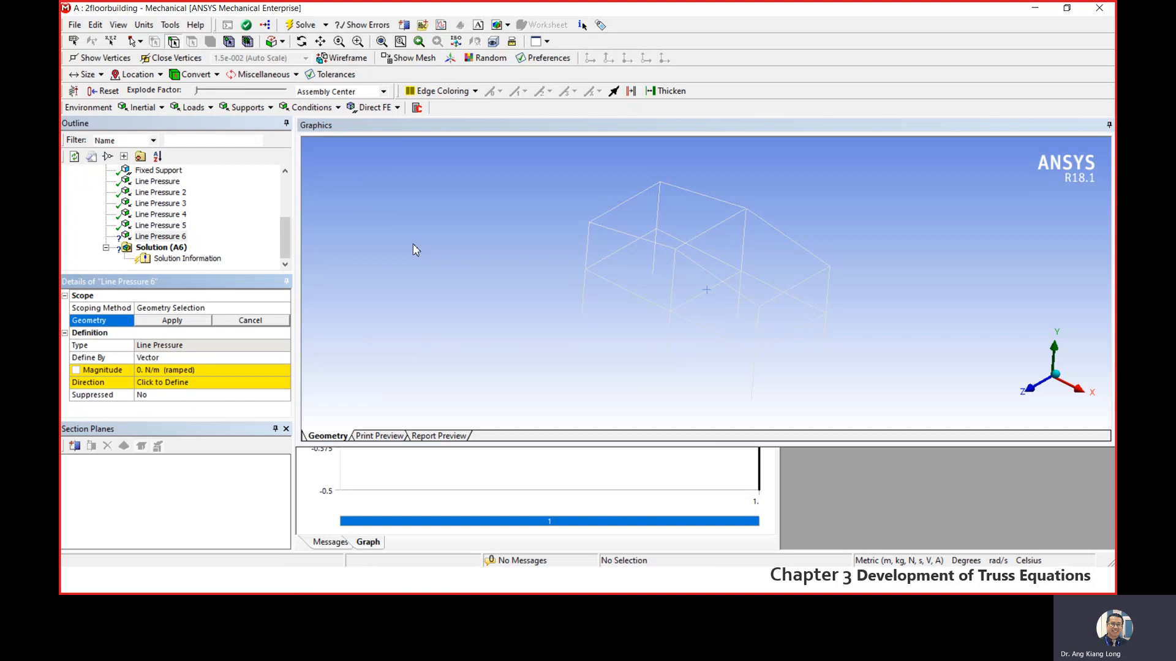
left_click(720, 262)
left_click(191, 323)
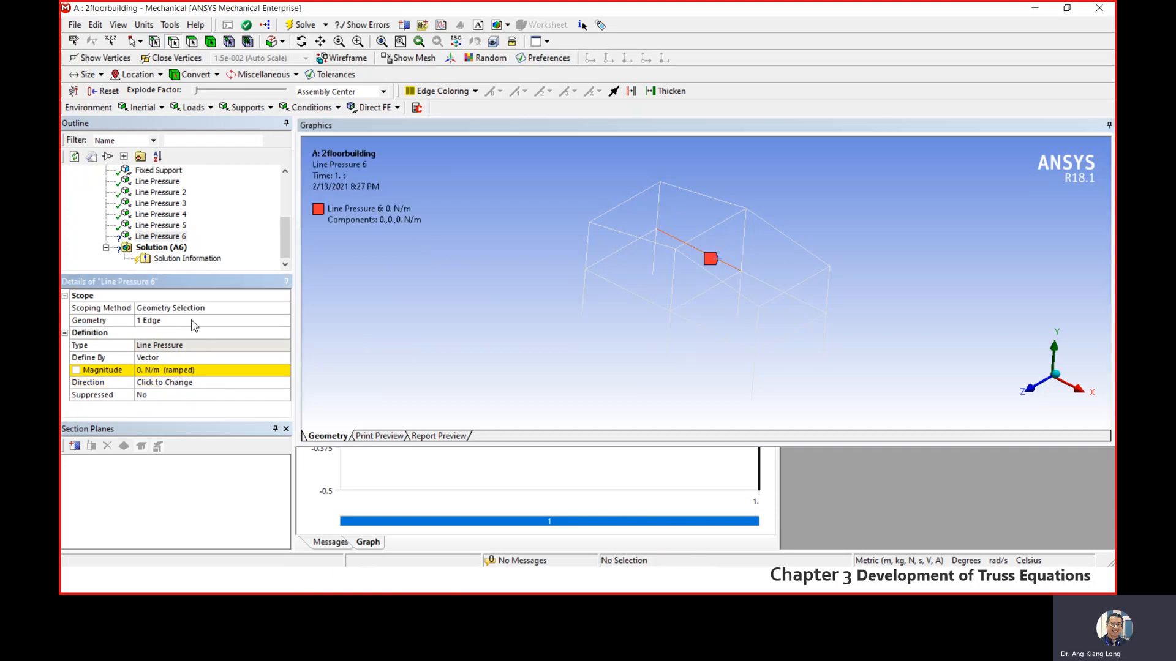
- Define the sixth line pressure by Components and set its Y component to -50000 N/m
left_click(249, 358)
left_click(249, 358)
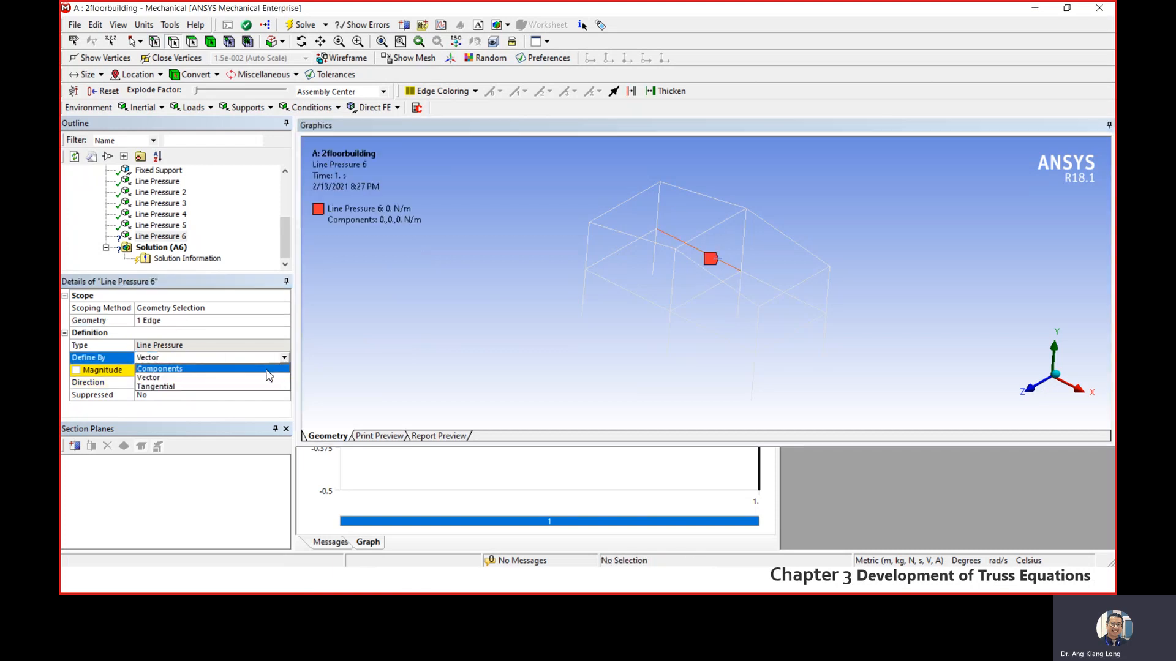
left_click(250, 376)
left_click(198, 396)
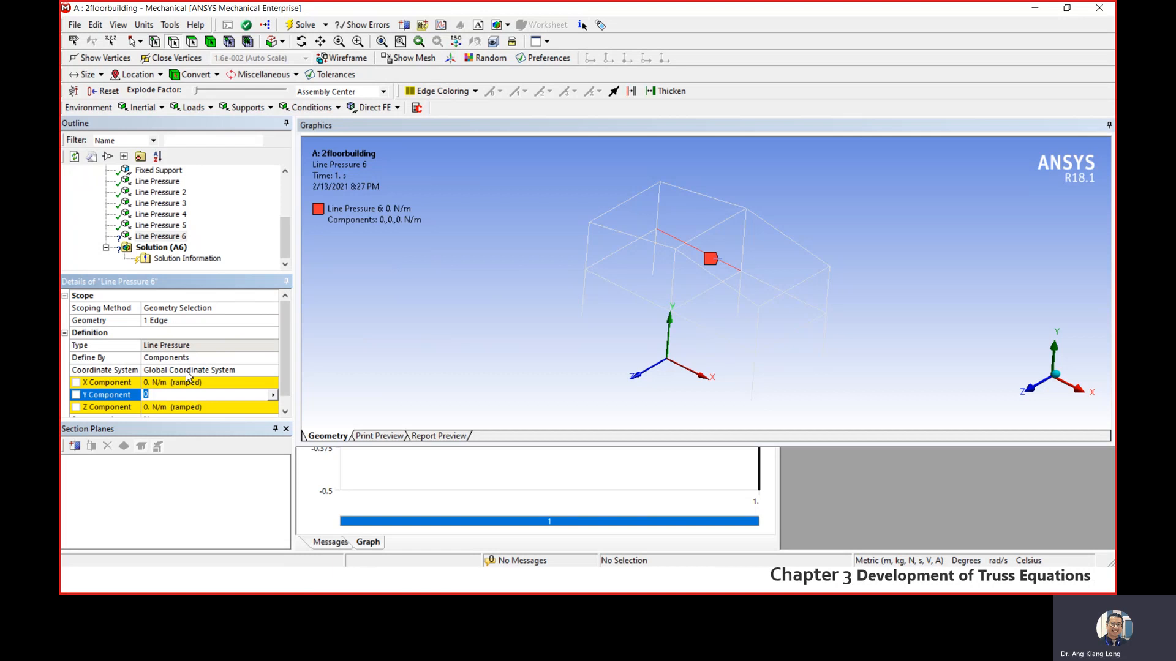
type("-50000")
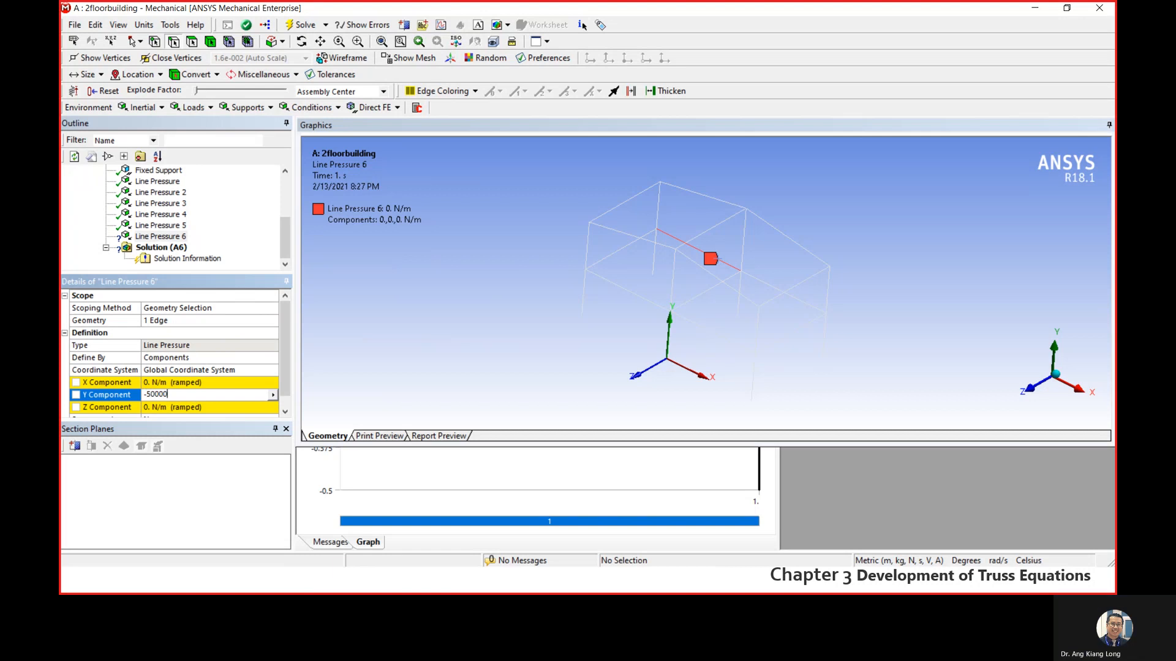
key("Return")
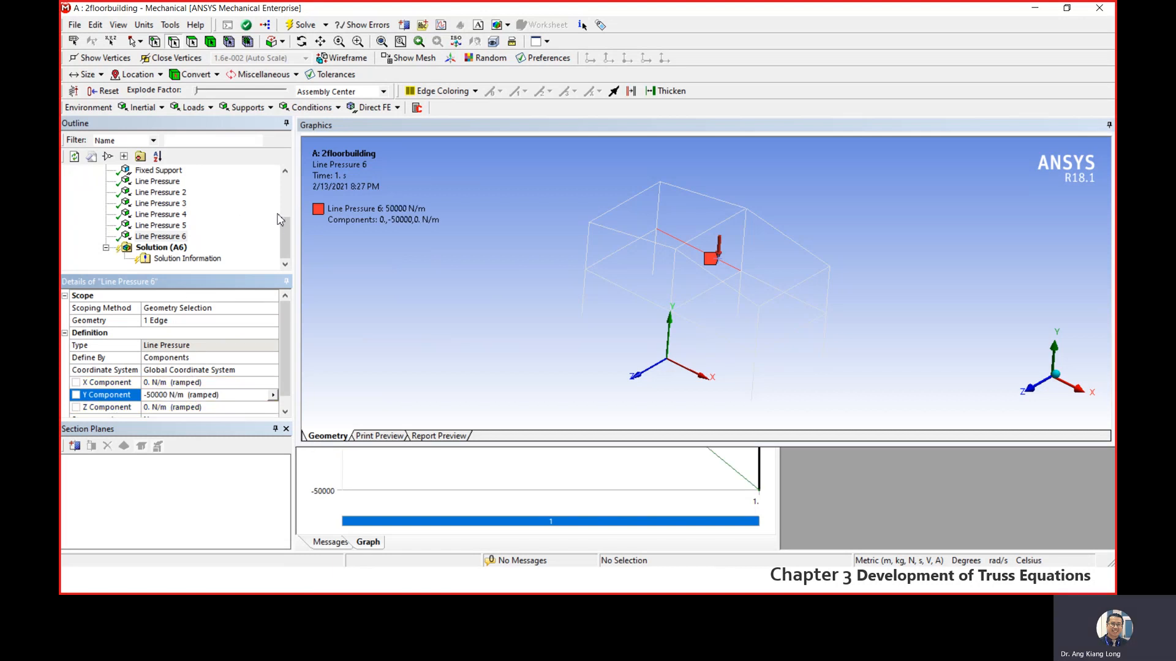
- Insert a seventh Line Pressure and scope it to the first-floor cross beam at the -X end of the frame
left_click_drag(285, 239, 285, 218)
left_click(158, 192)
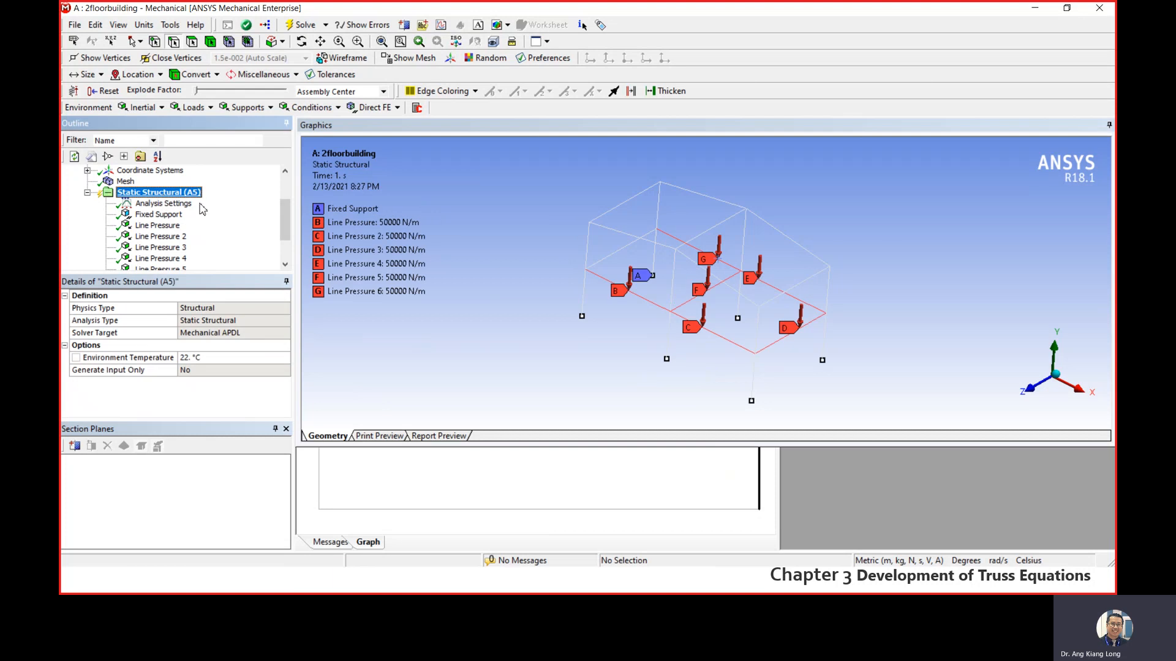
right_click(163, 193)
mouse_move(253, 203)
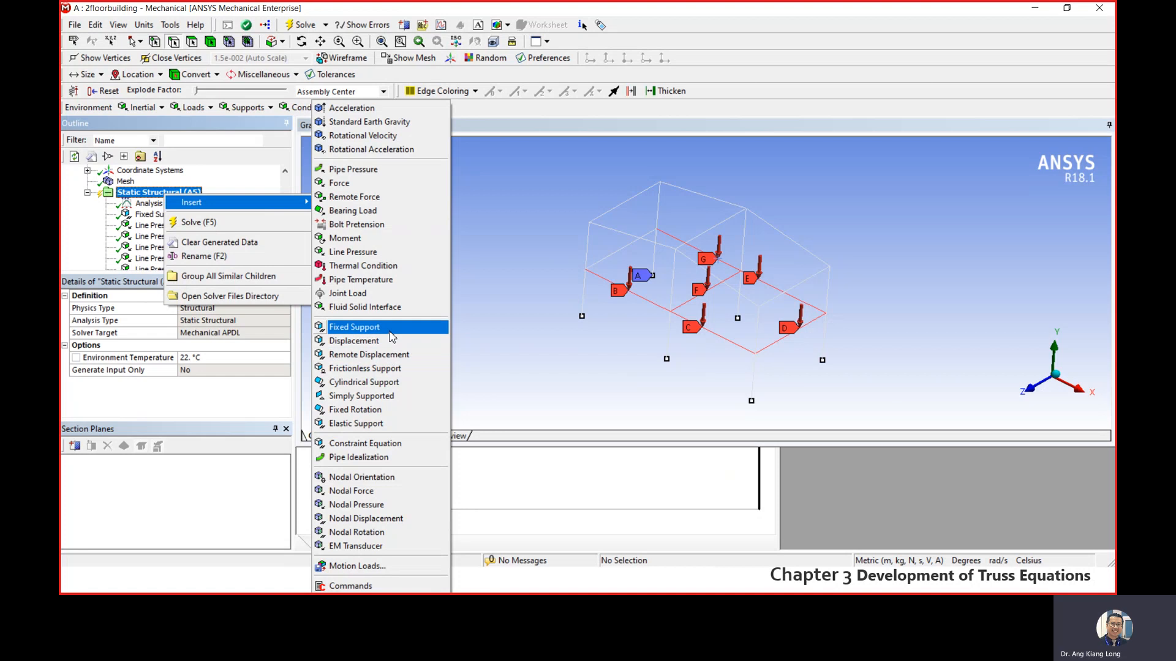
left_click(321, 252)
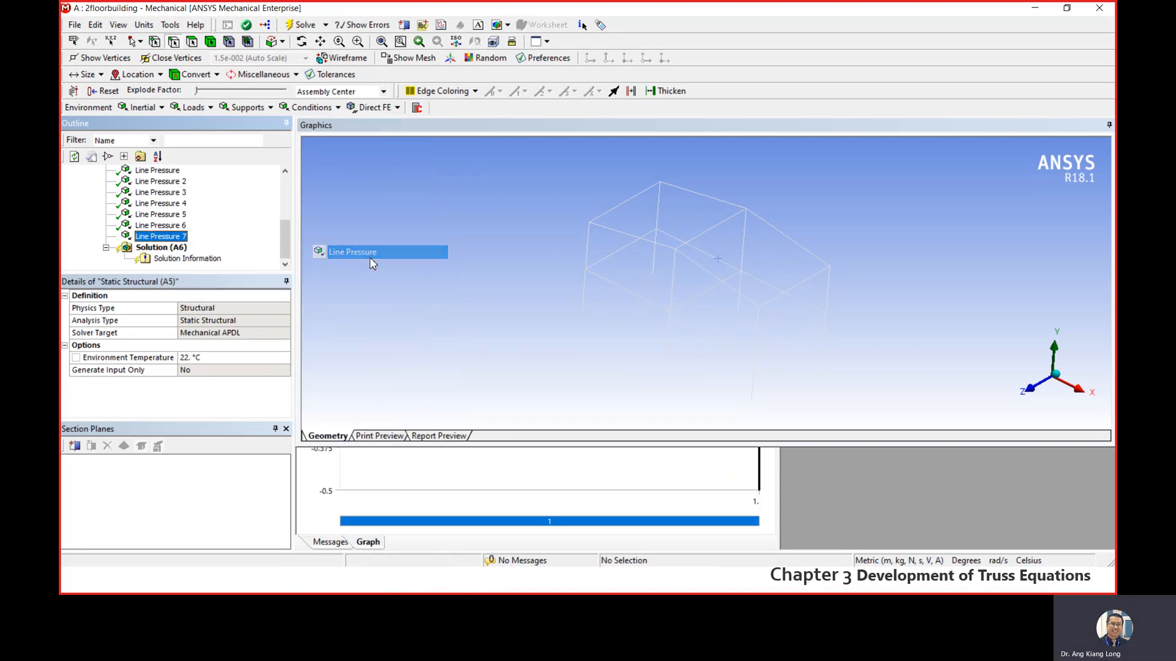
left_click(621, 249)
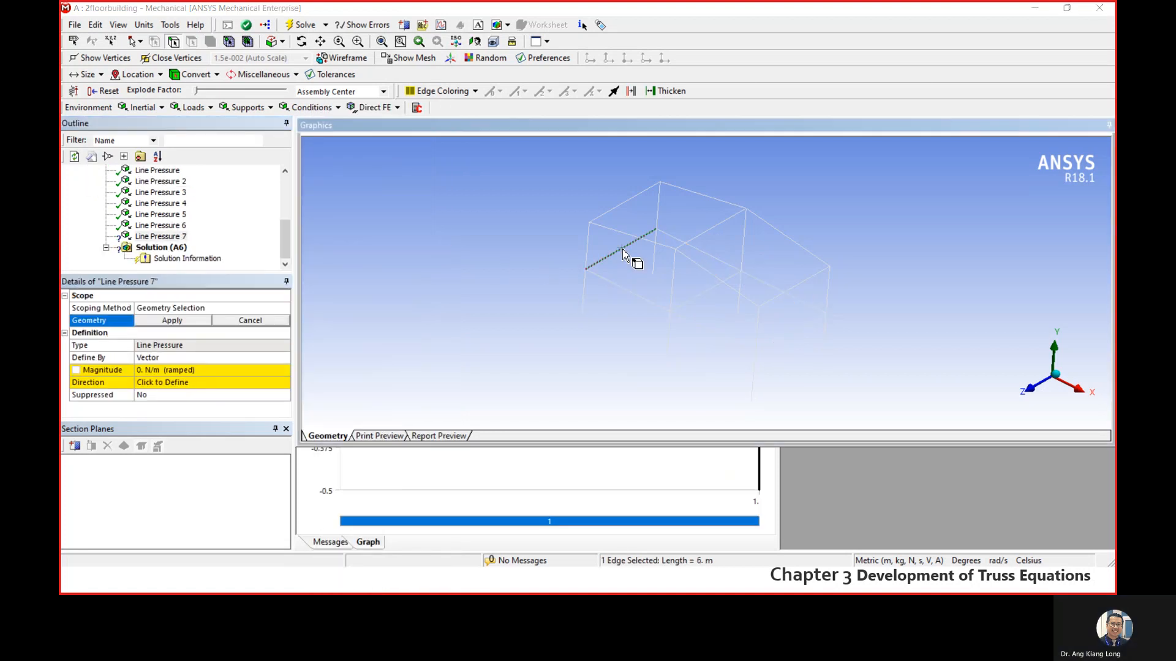
left_click(172, 321)
- Define the seventh line pressure by Components with a Y component of -50000 N/m, and display all Static Structural loads on the frame
left_click(208, 358)
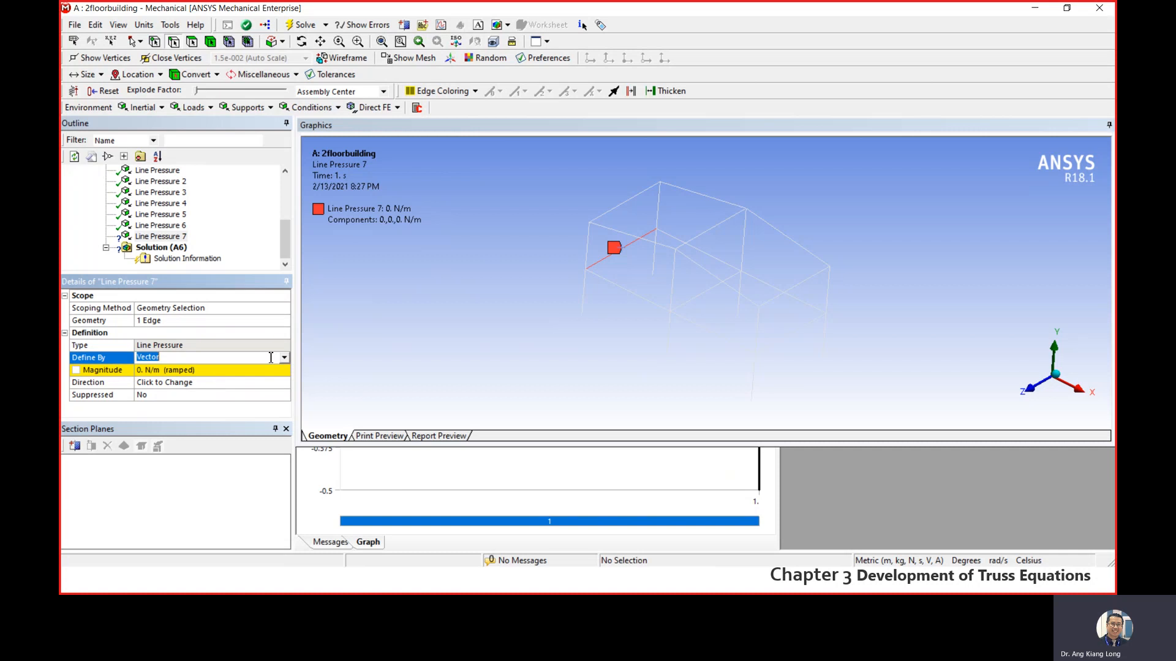
left_click(284, 357)
left_click(238, 368)
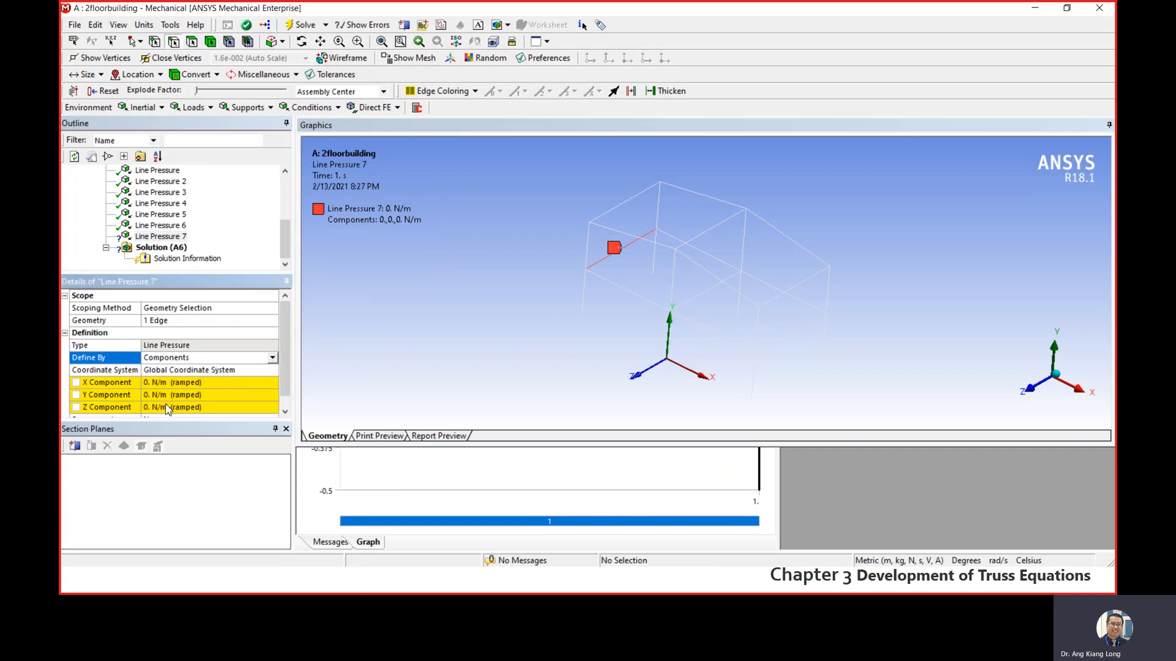
left_click(169, 395)
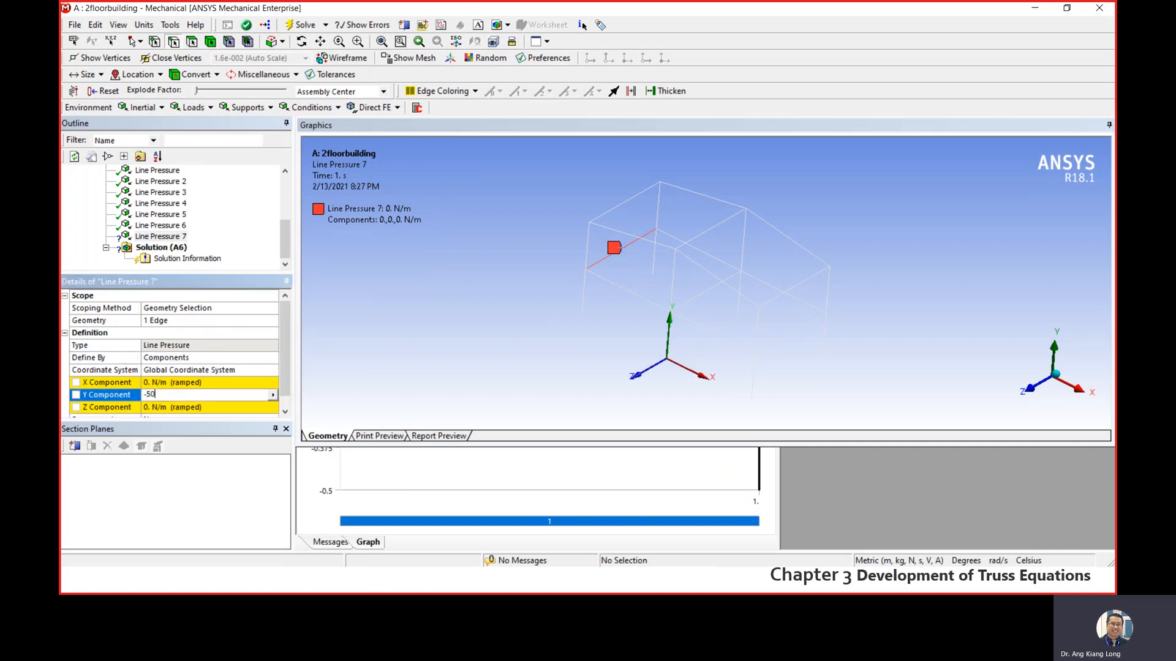
key("Return")
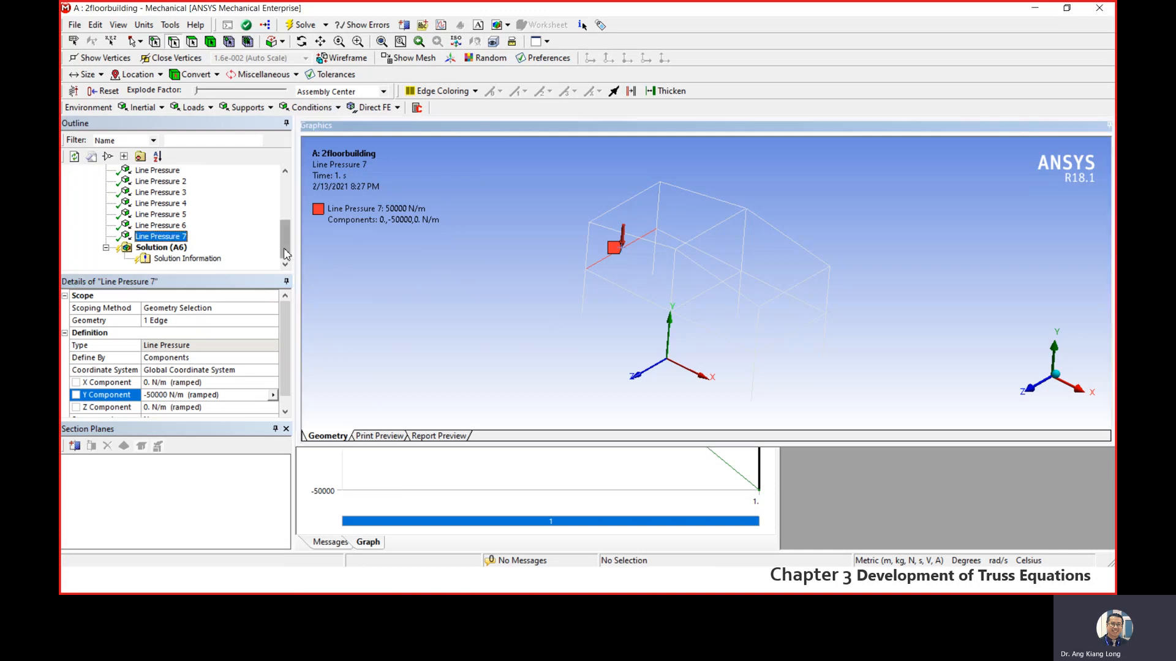
scroll(213, 221, "up", 3)
double_click(163, 215)
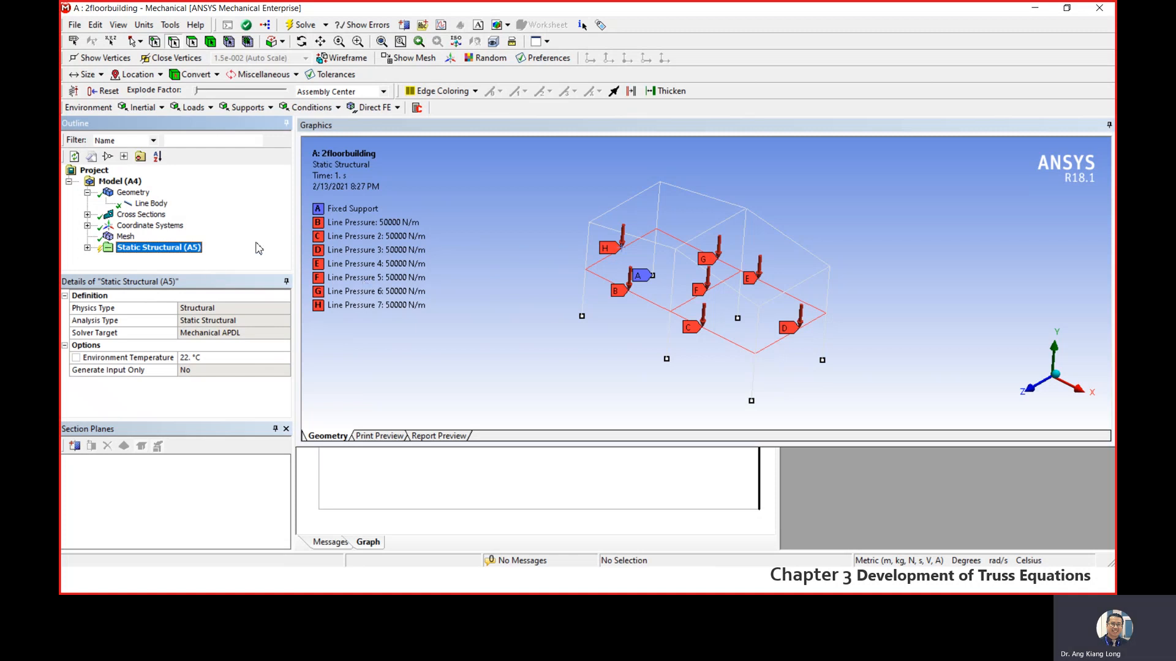
right_click(153, 256)
mouse_move(191, 259)
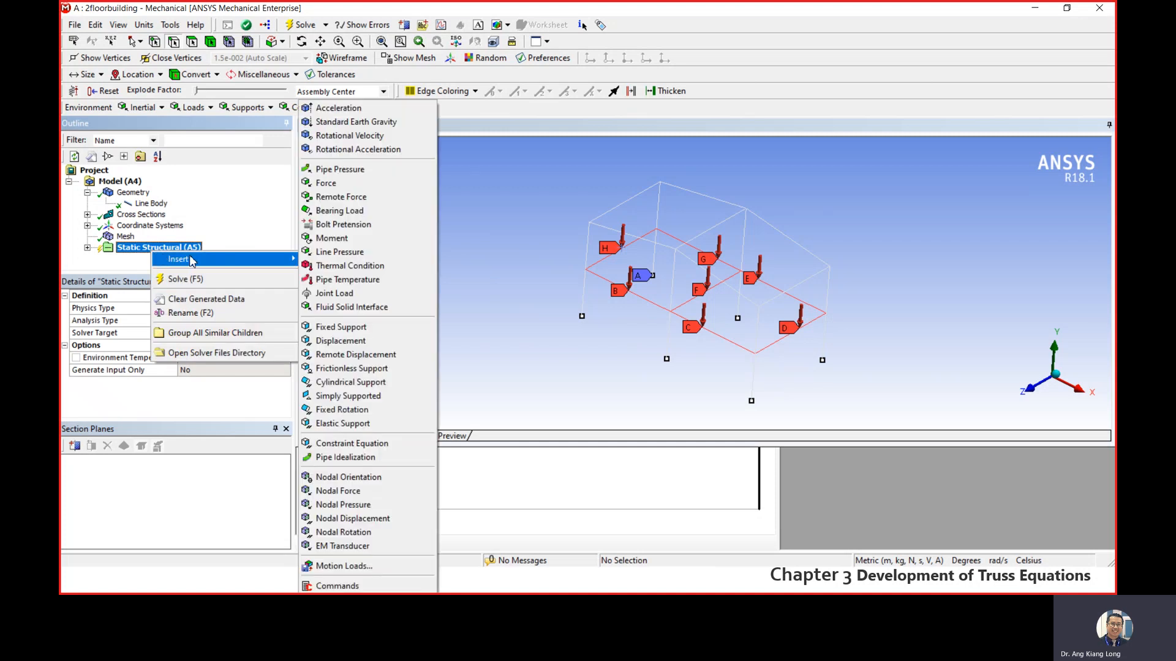
left_click(125, 272)
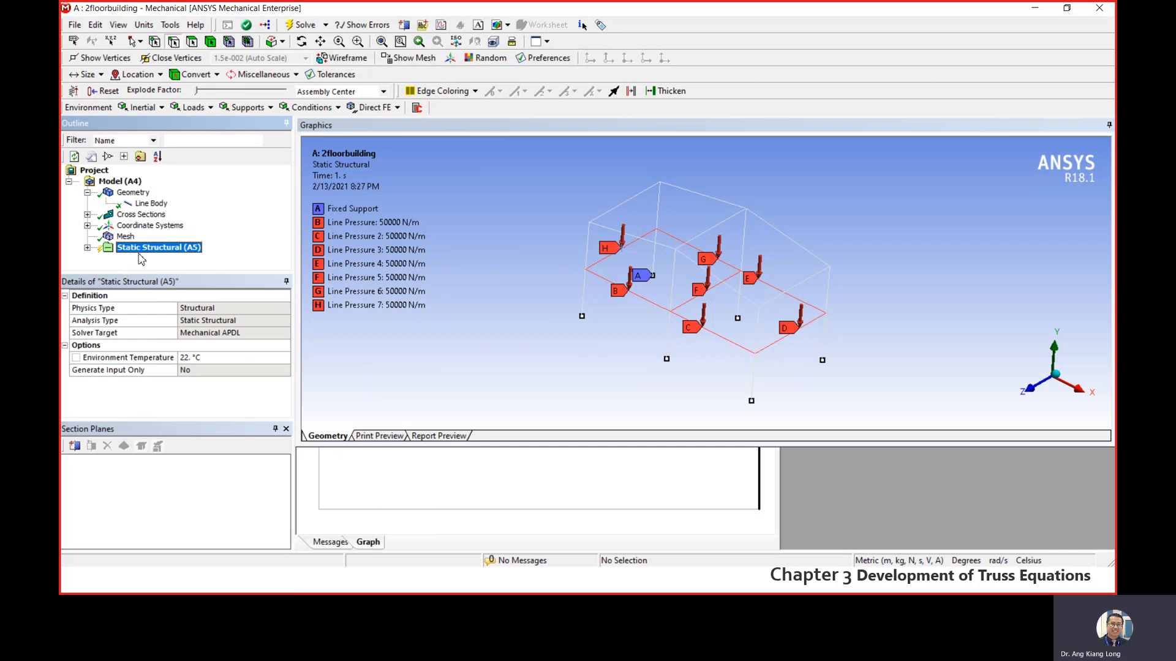
right_click(153, 253)
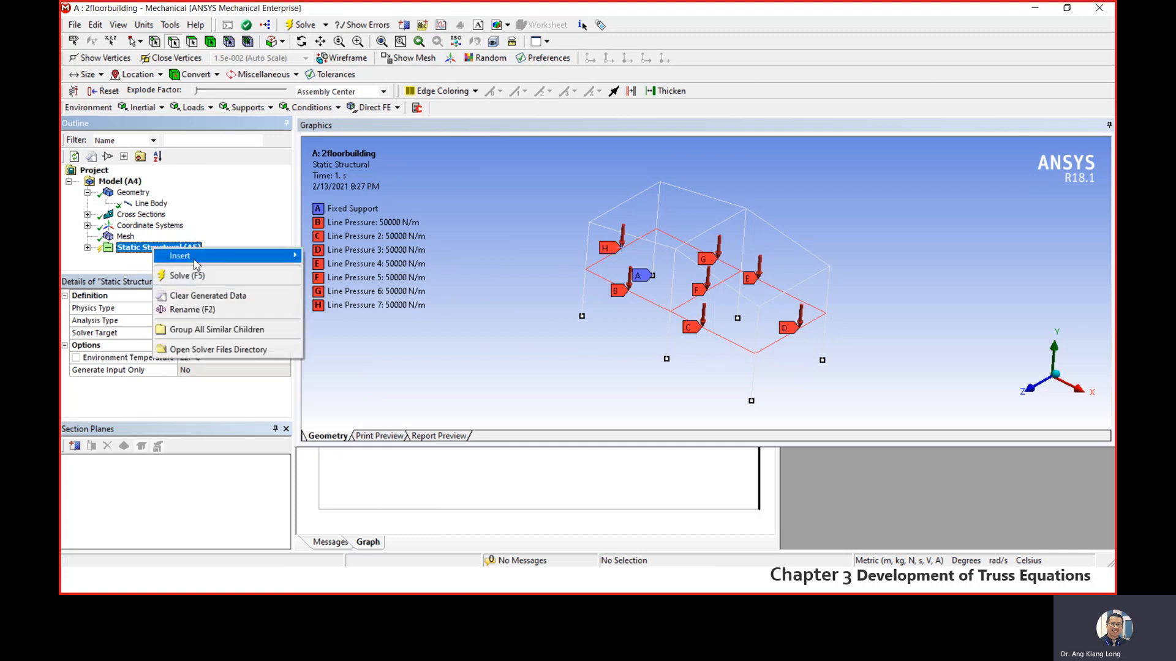
mouse_move(196, 263)
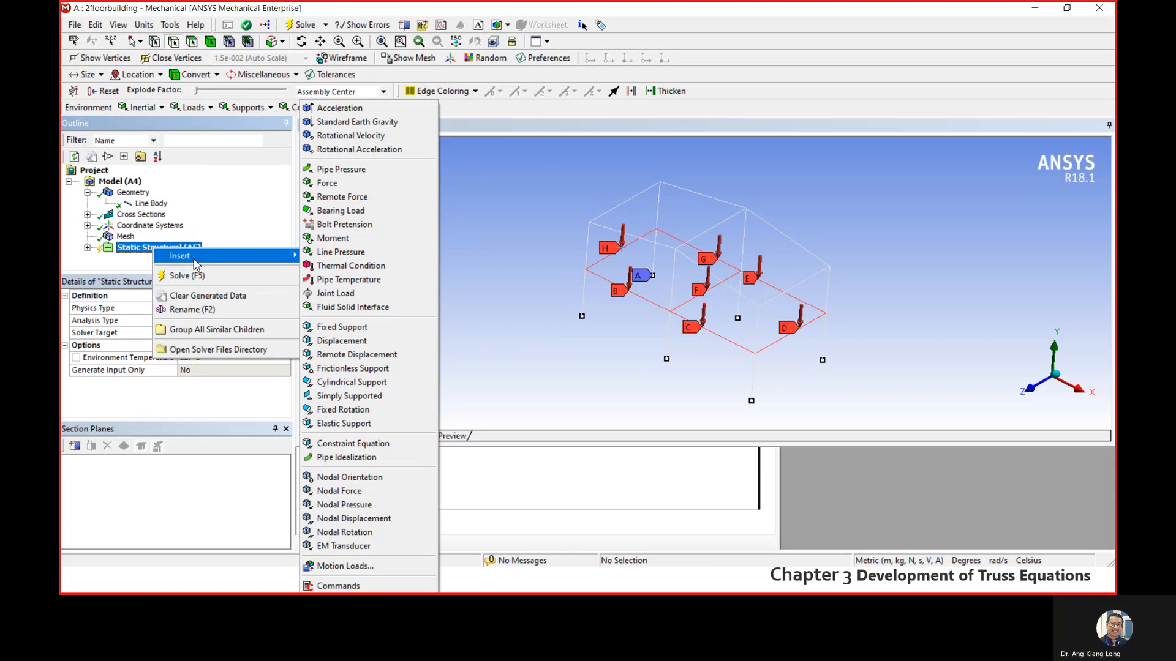
left_click(245, 218)
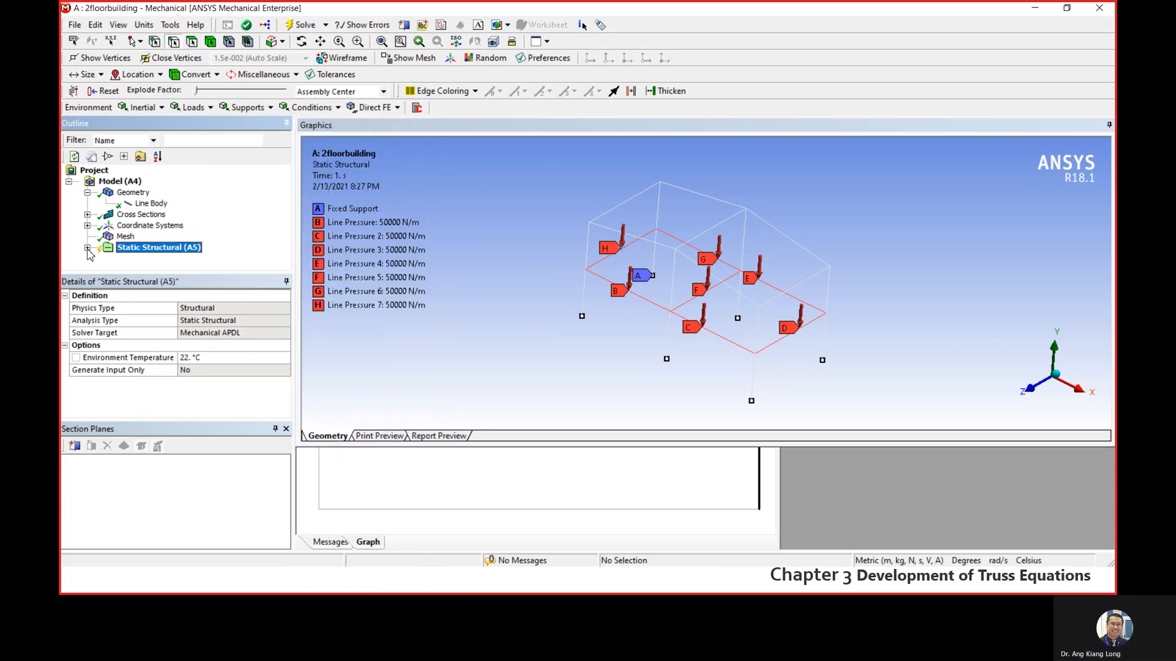
- Insert a Total Deformation result under the Solution branch of the static structural analysis
left_click(88, 248)
scroll(199, 246, "down", 1)
right_click(157, 249)
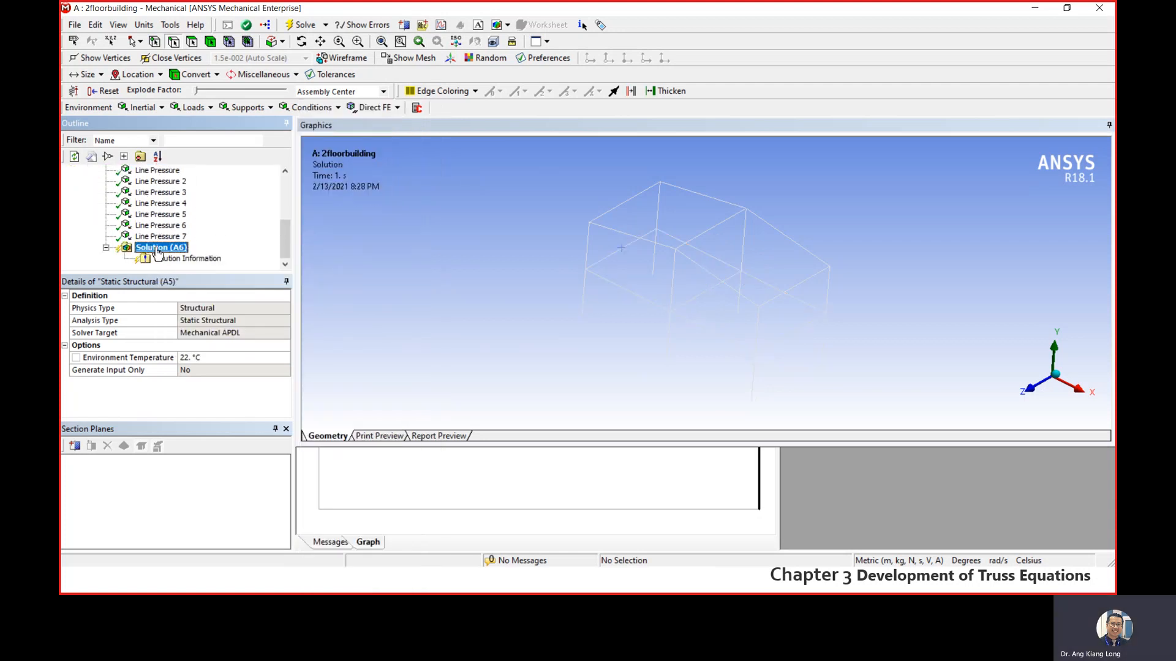
mouse_move(234, 260)
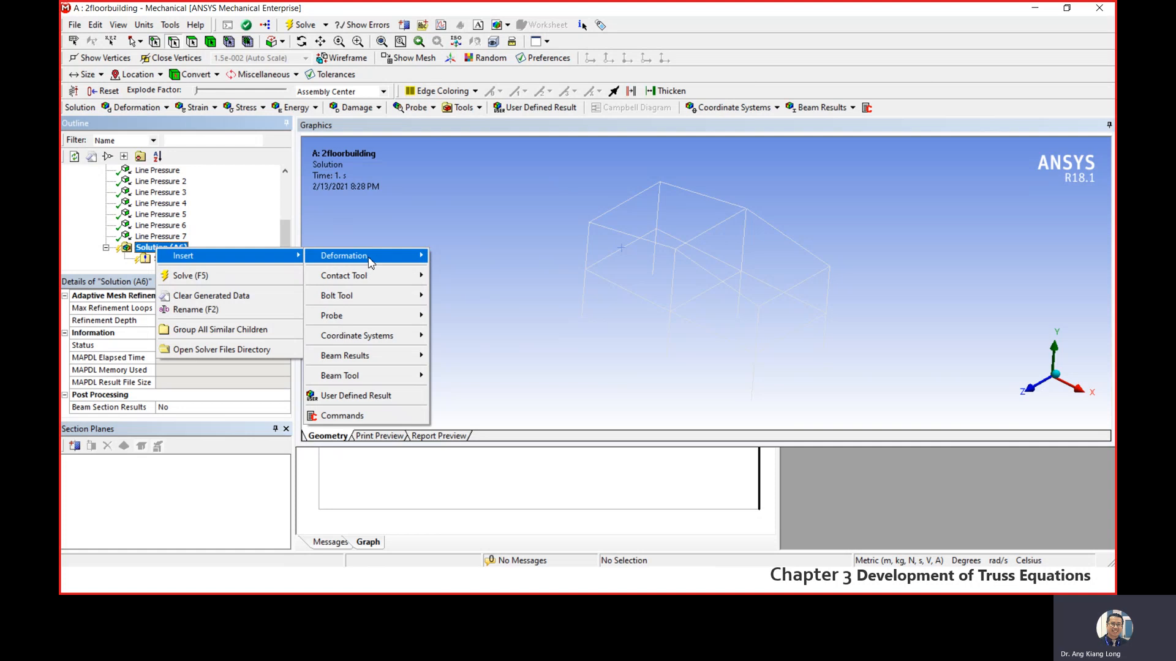
mouse_move(369, 259)
left_click(452, 256)
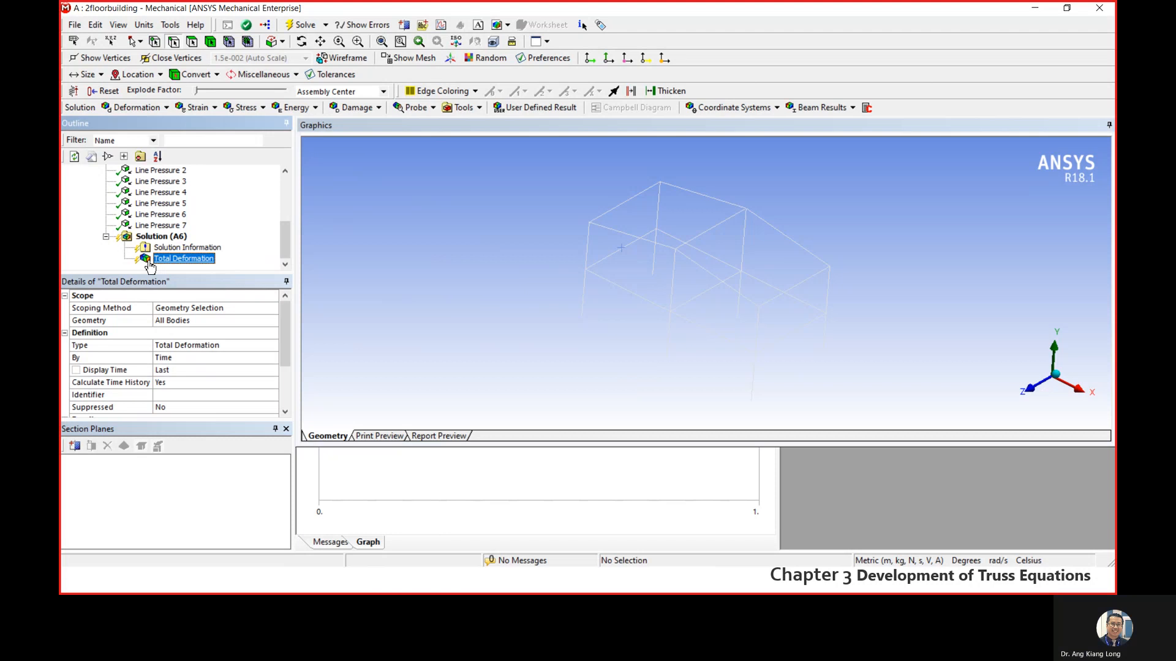
- Add a stress Beam Tool to the Solution branch and expand it to list its stress results
right_click(156, 242)
mouse_move(169, 246)
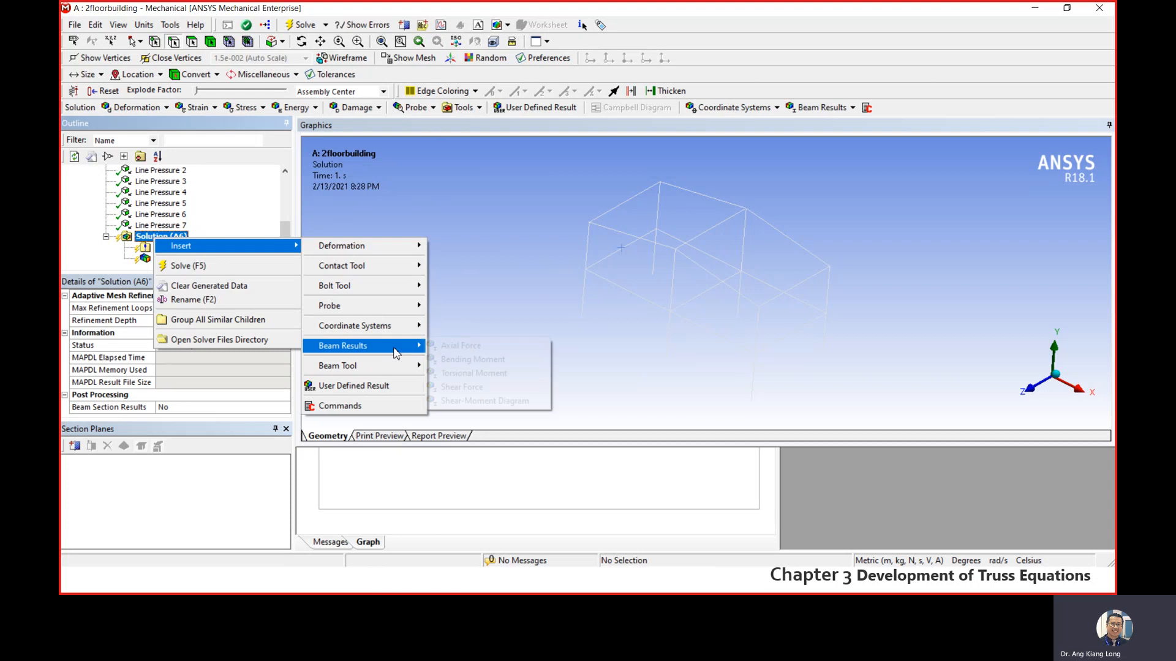
mouse_move(391, 366)
left_click(460, 366)
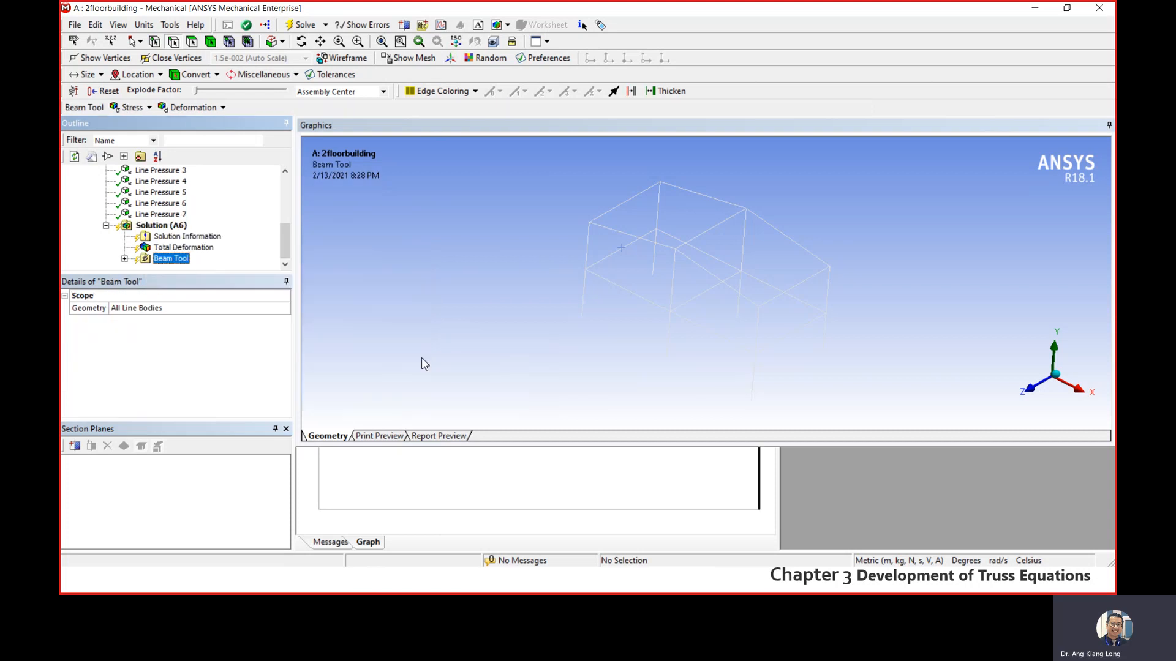
left_click(124, 260)
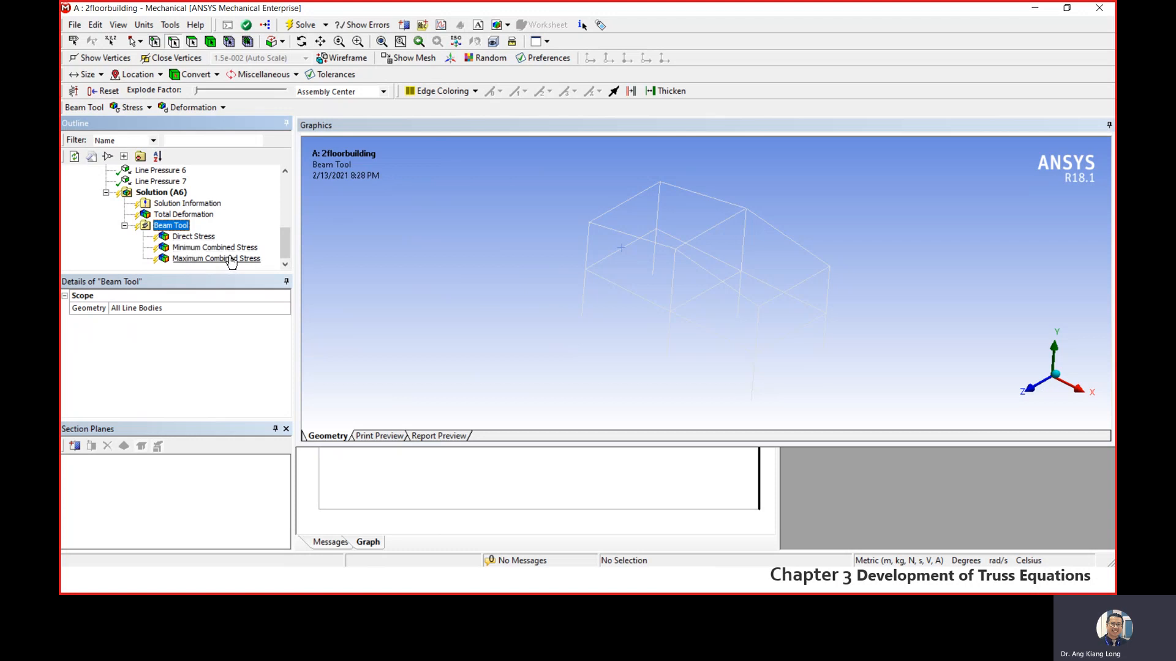
scroll(285, 247, "up", 1)
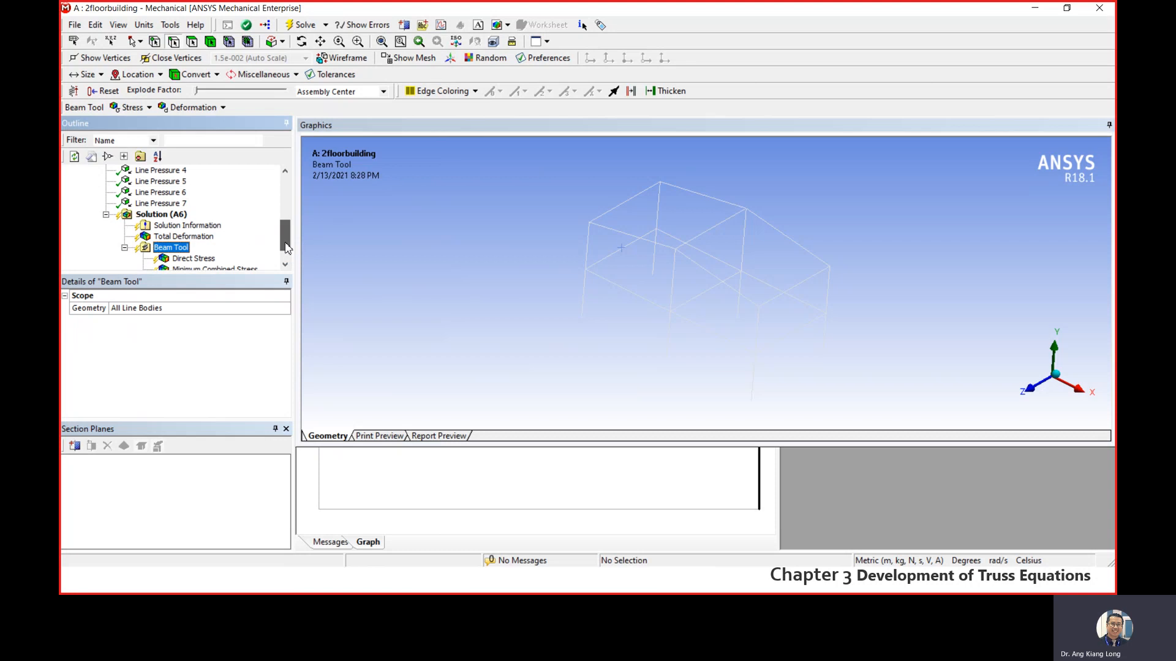
left_click(160, 215)
right_click(160, 216)
mouse_move(184, 226)
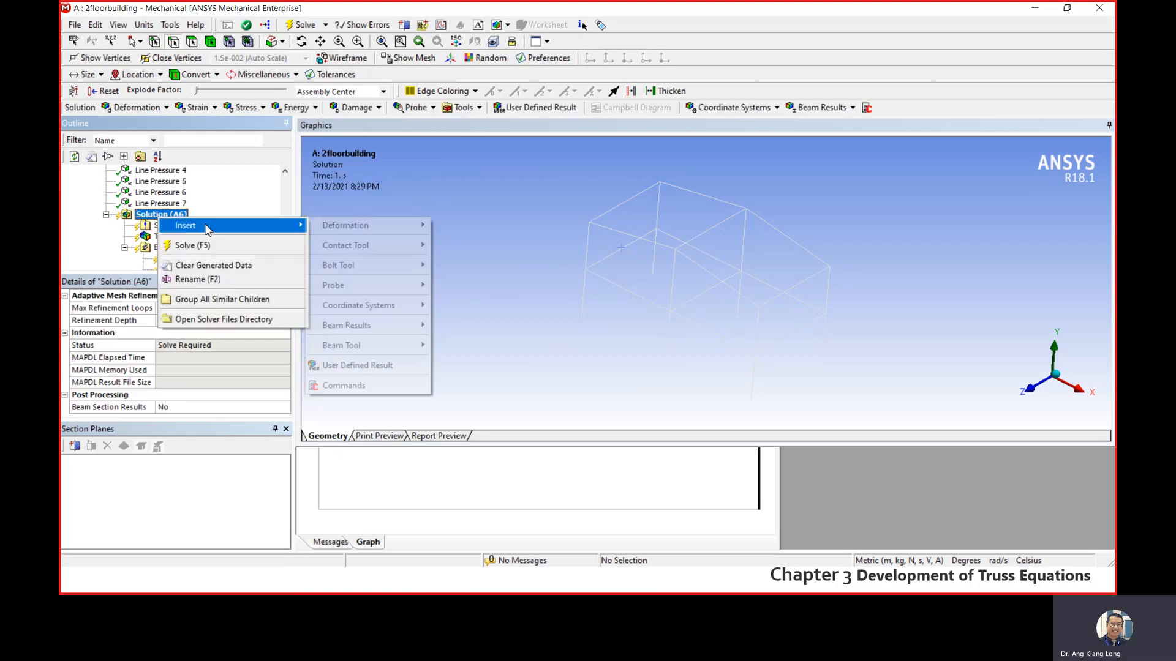
mouse_move(377, 234)
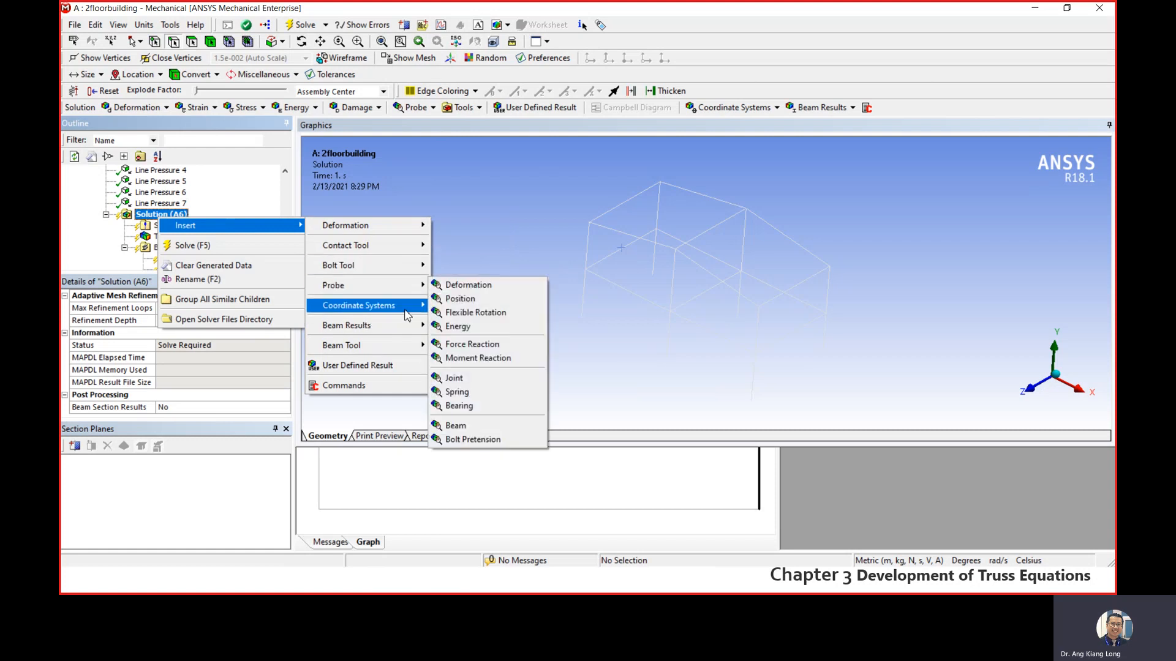
left_click(69, 248)
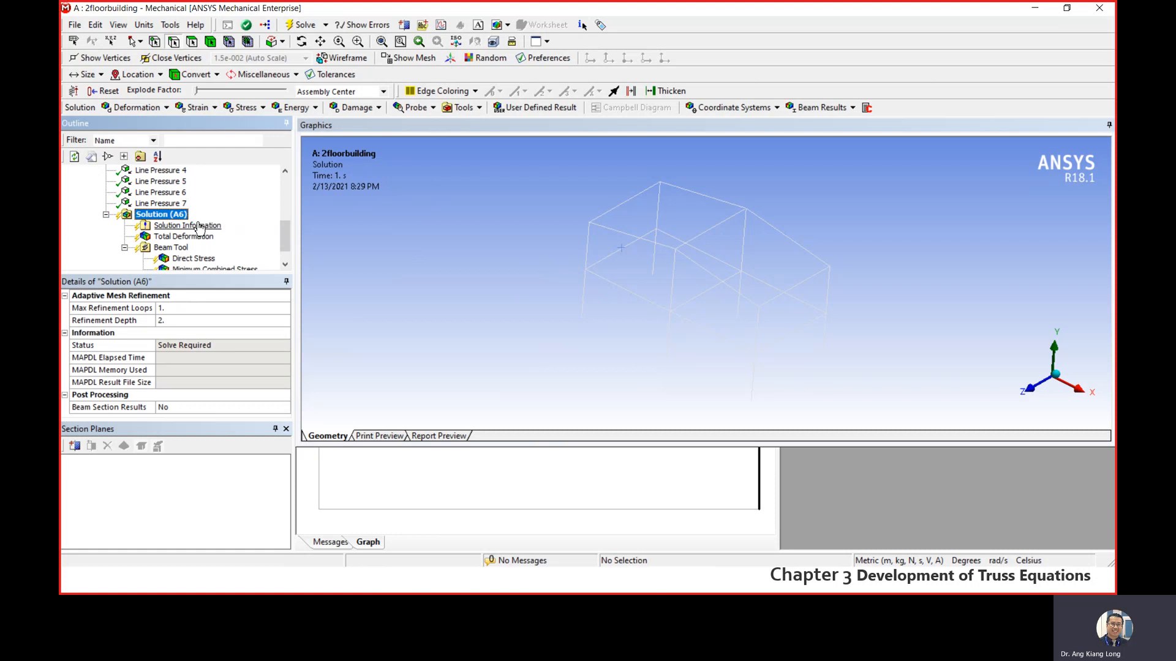
- Solve the static structural analysis of the building frame
right_click(165, 223)
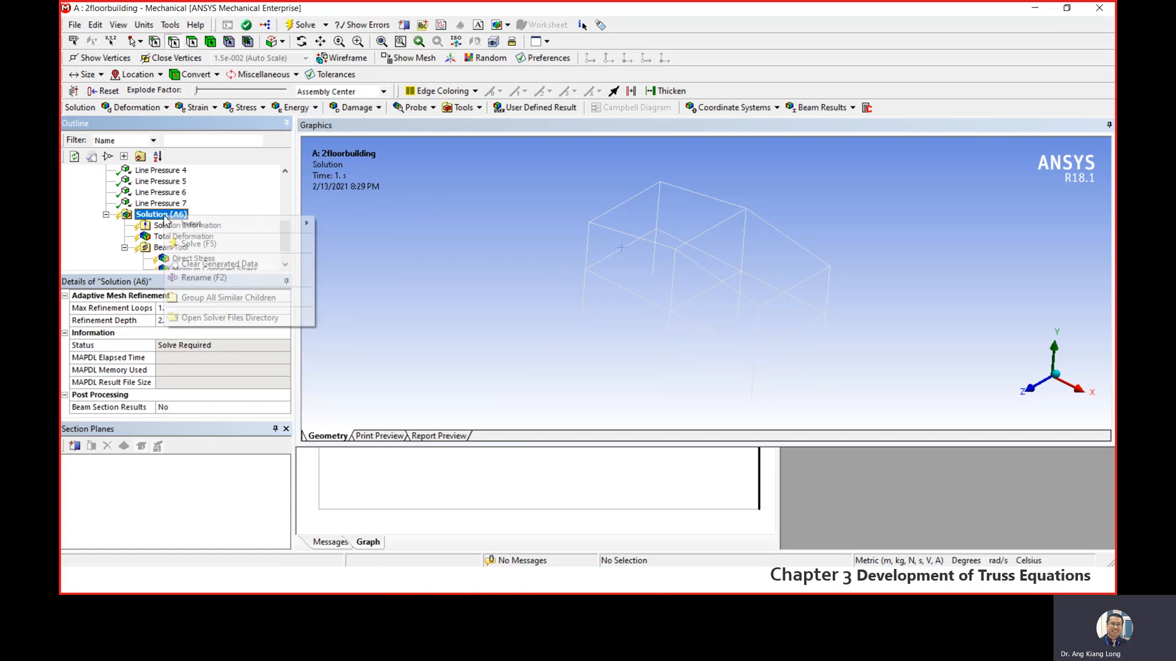
left_click(208, 245)
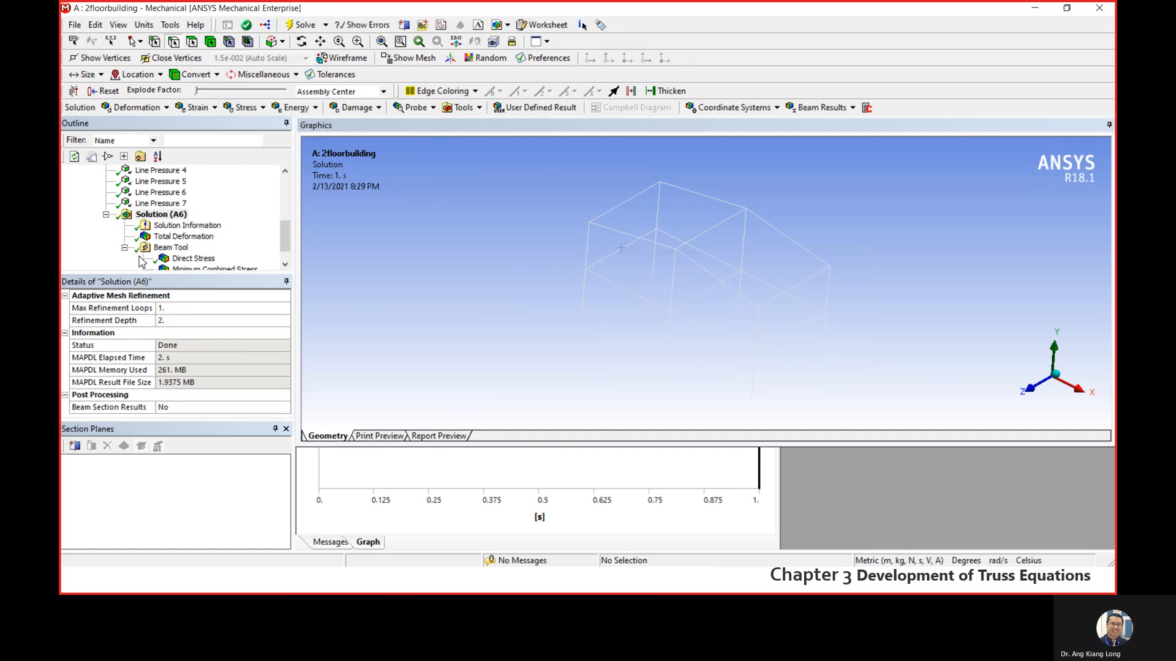
scroll(232, 227, "down", 1)
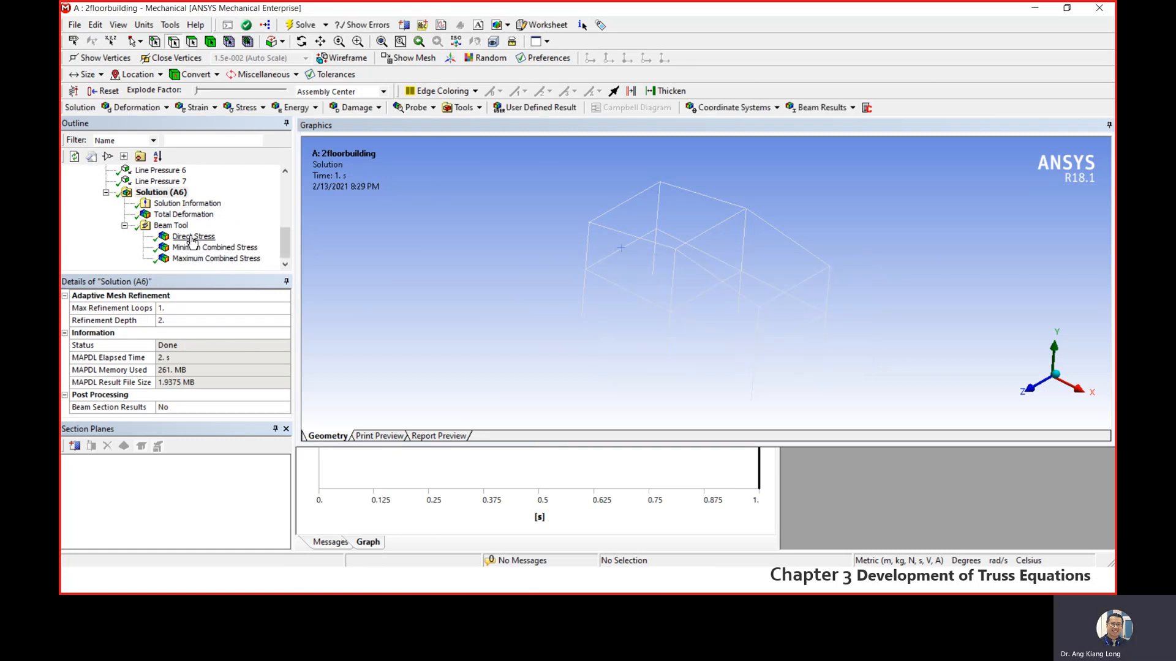
- Display the Total Deformation result and examine the deformed first-floor beams and columns up close
left_click(179, 215)
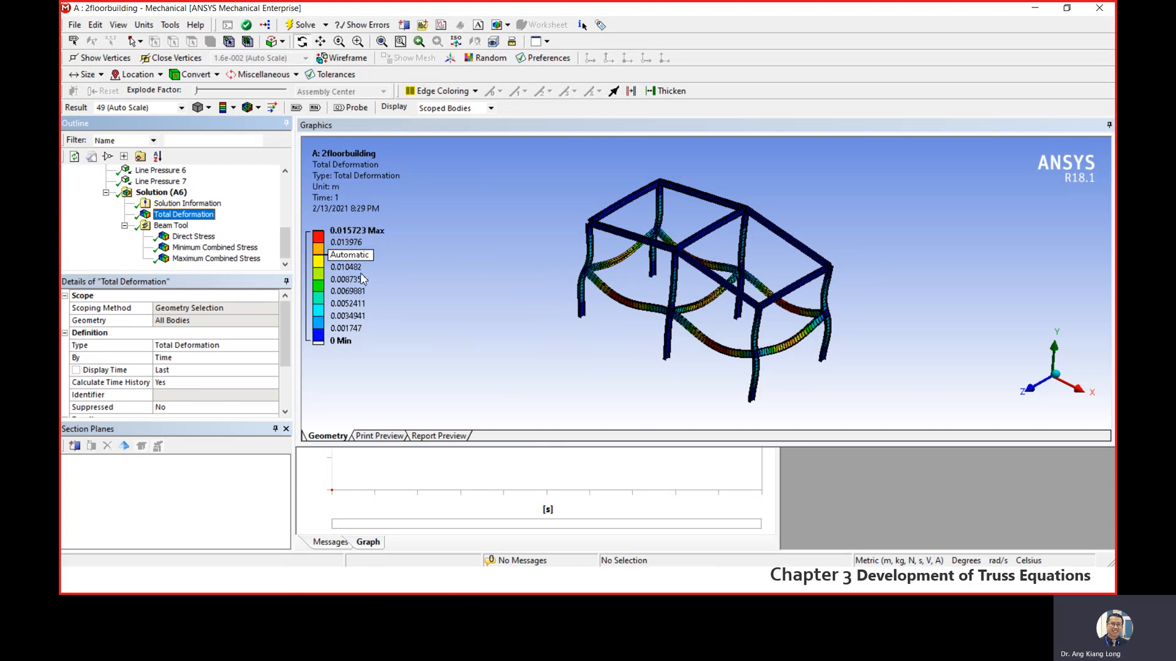
scroll(690, 326, "up", 6)
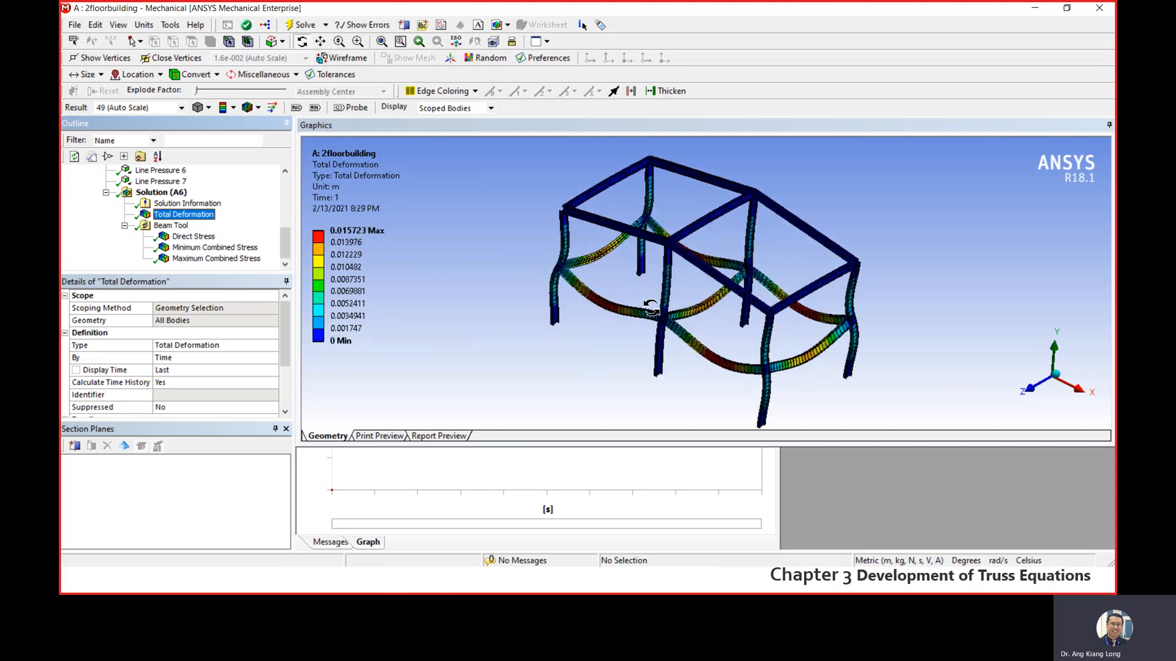
scroll(490, 322, "up", 3)
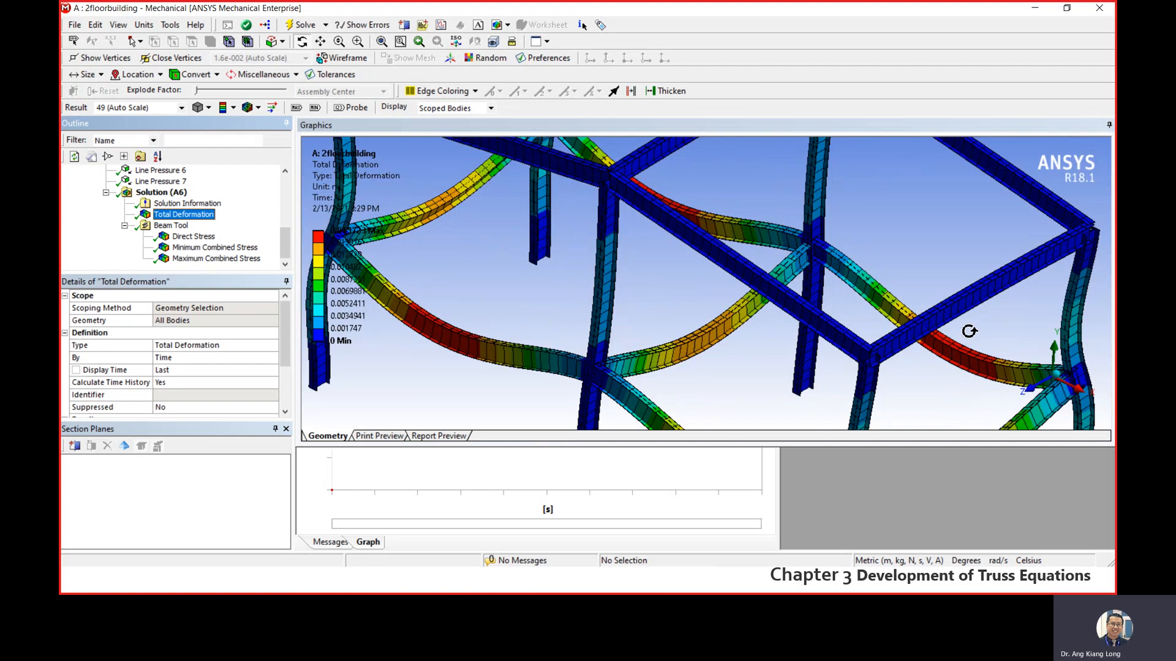
scroll(958, 358, "down", 8)
mouse_move(831, 336)
left_mouse_down()
mouse_move(688, 412)
mouse_move(626, 354)
mouse_move(759, 362)
mouse_move(887, 336)
mouse_move(845, 367)
mouse_move(836, 349)
left_mouse_up()
scroll(719, 303, "down", 2)
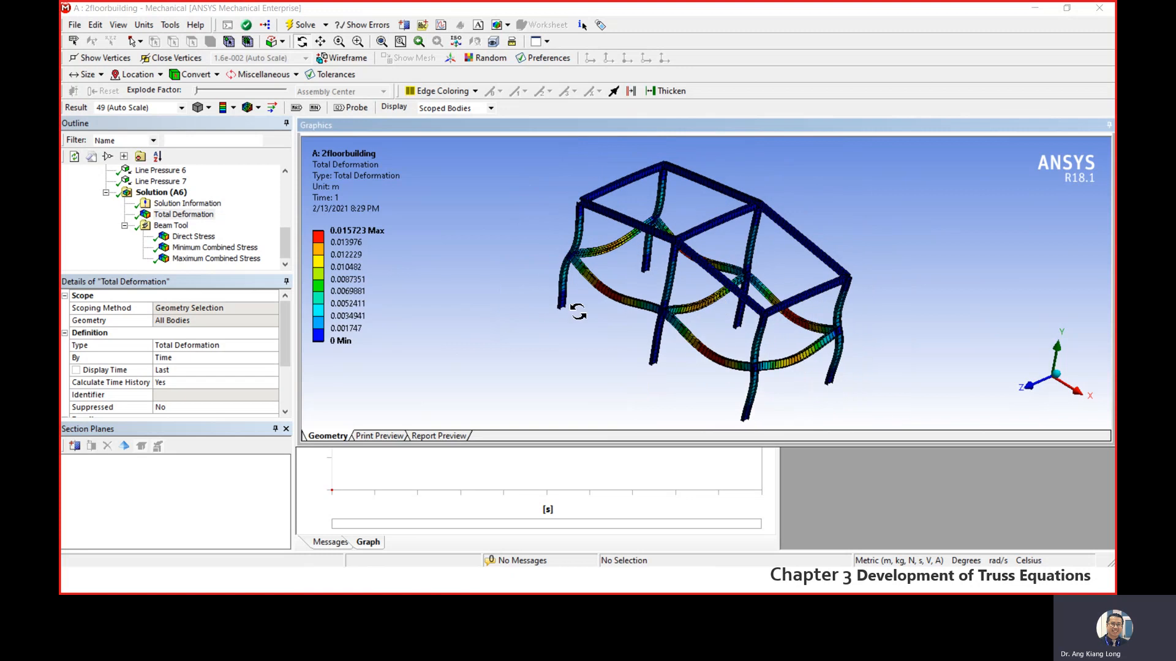
- Display the Beam Tool's Direct Stress result and examine its distribution across the beams and columns
left_click(193, 237)
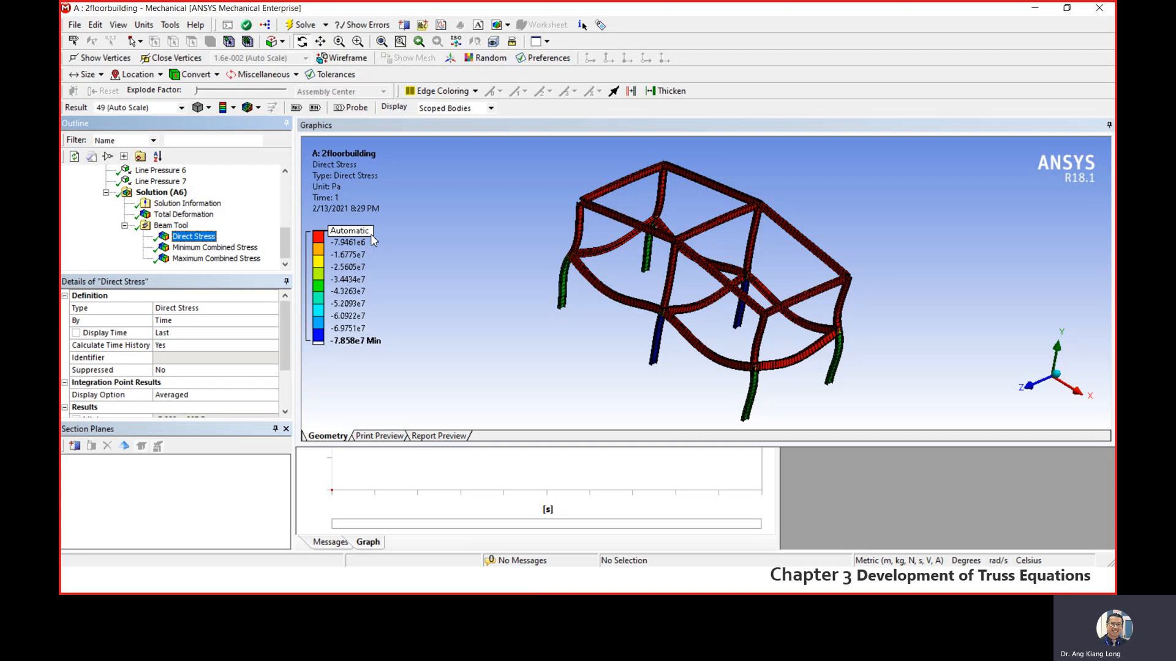
left_click(383, 243)
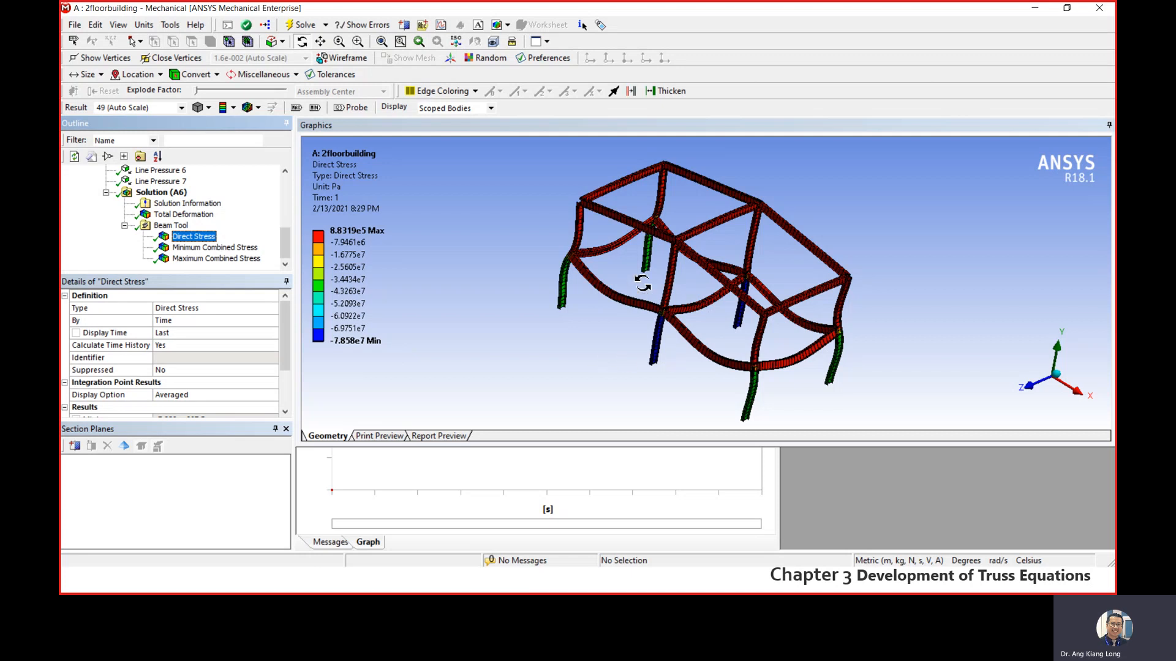
scroll(721, 260, "down", 1)
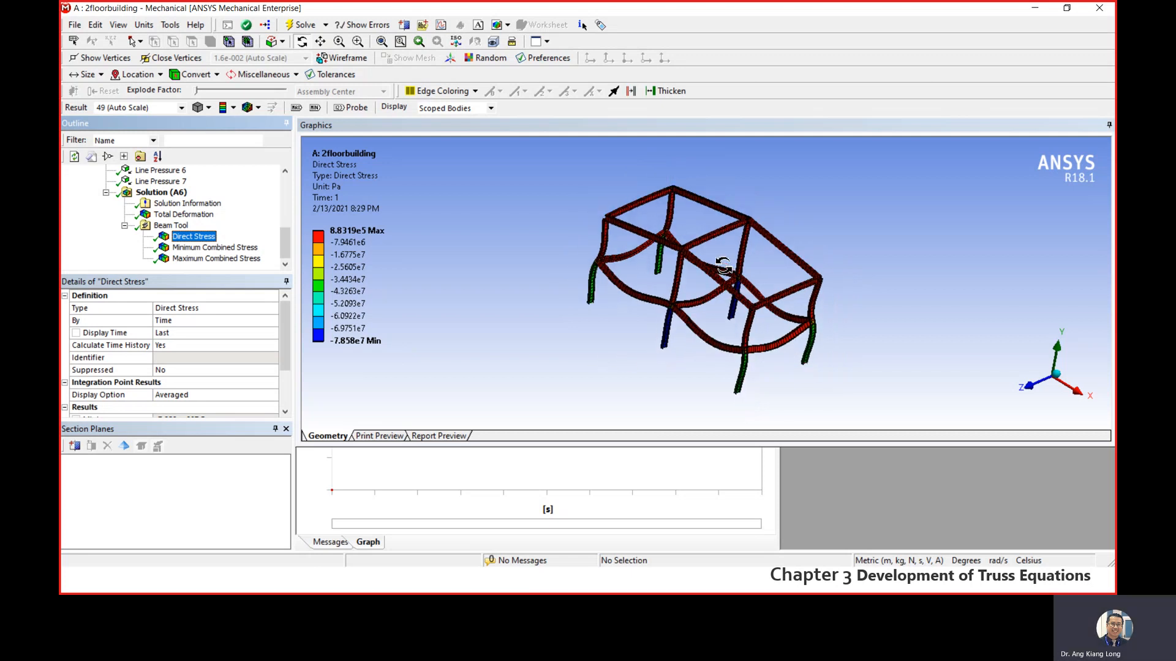
scroll(721, 264, "up", 2)
scroll(428, 294, "down", 1)
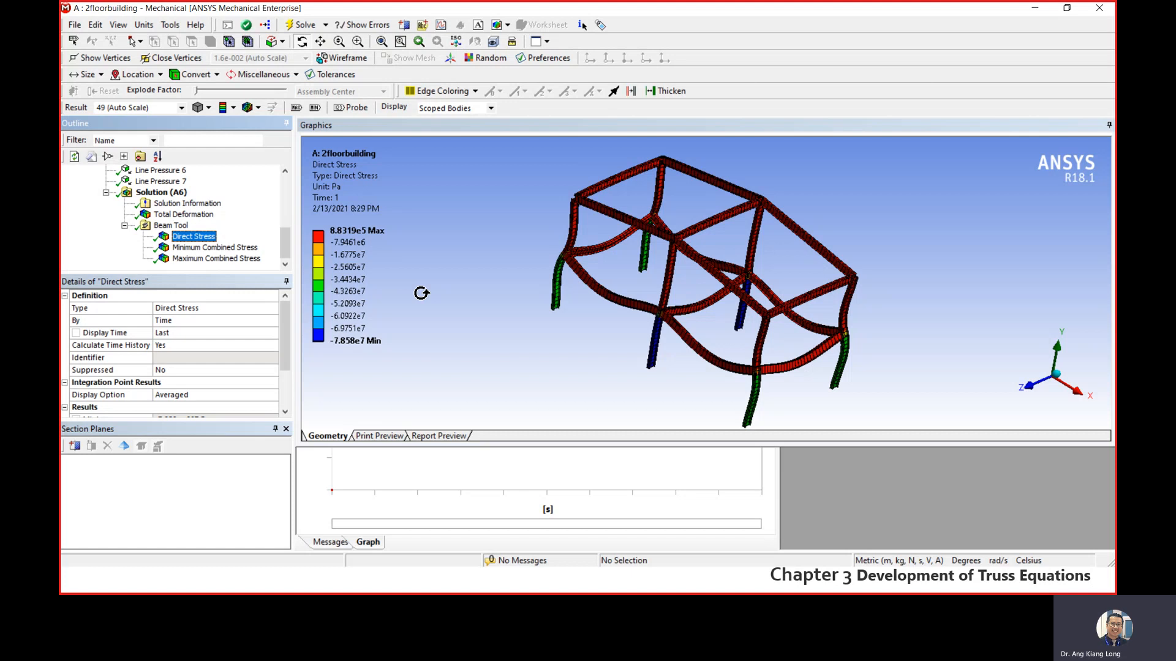
- Display the Beam Tool's Minimum Combined Stress result and examine its distribution over the frame
left_click(208, 251)
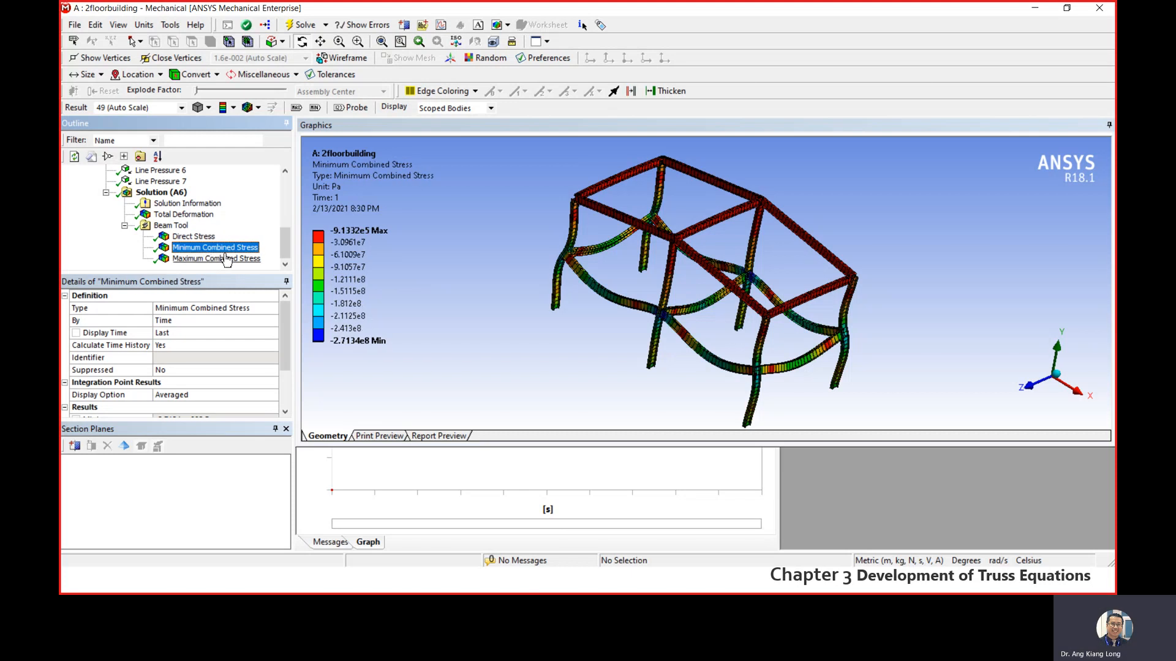
scroll(756, 290, "down", 2)
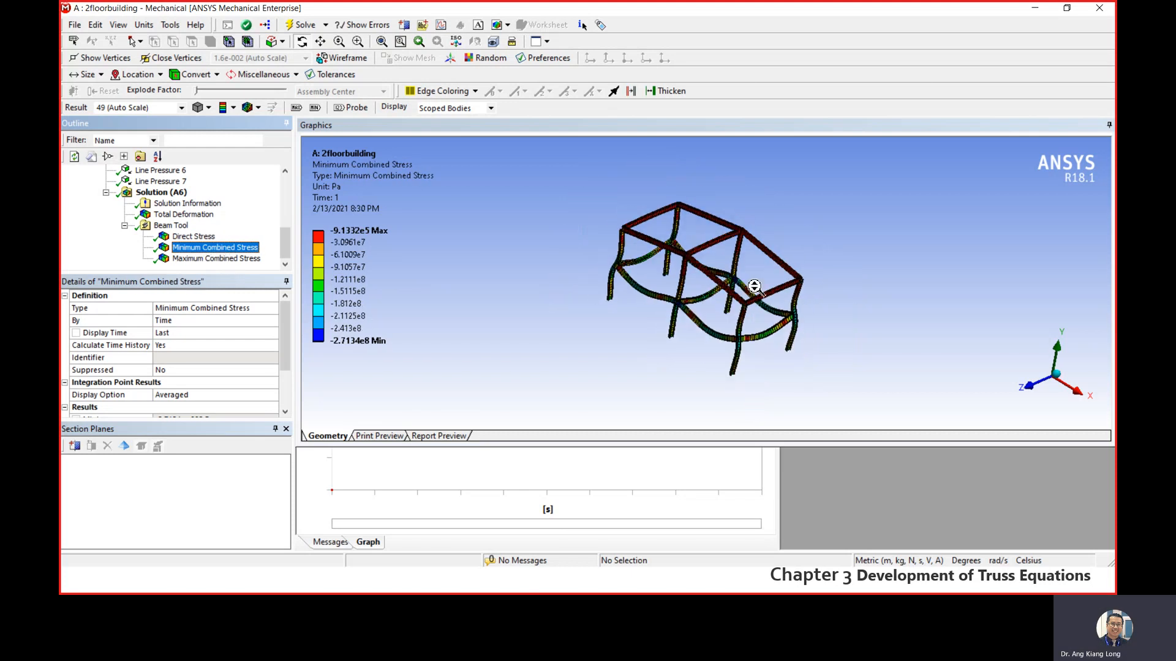
scroll(717, 273, "up", 6)
scroll(714, 245, "down", 5)
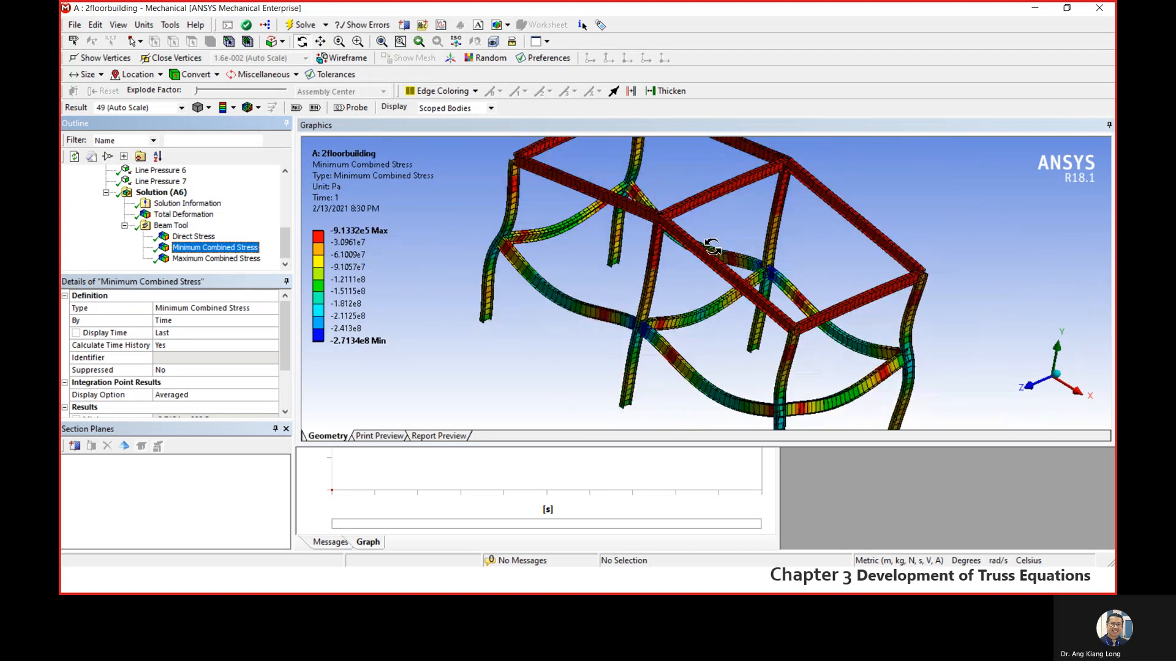
- Display the Beam Tool's Maximum Combined Stress result and examine the frame from a rotated view
left_click(209, 259)
left_click_drag(771, 289, 688, 289)
left_click_drag(589, 291, 582, 302)
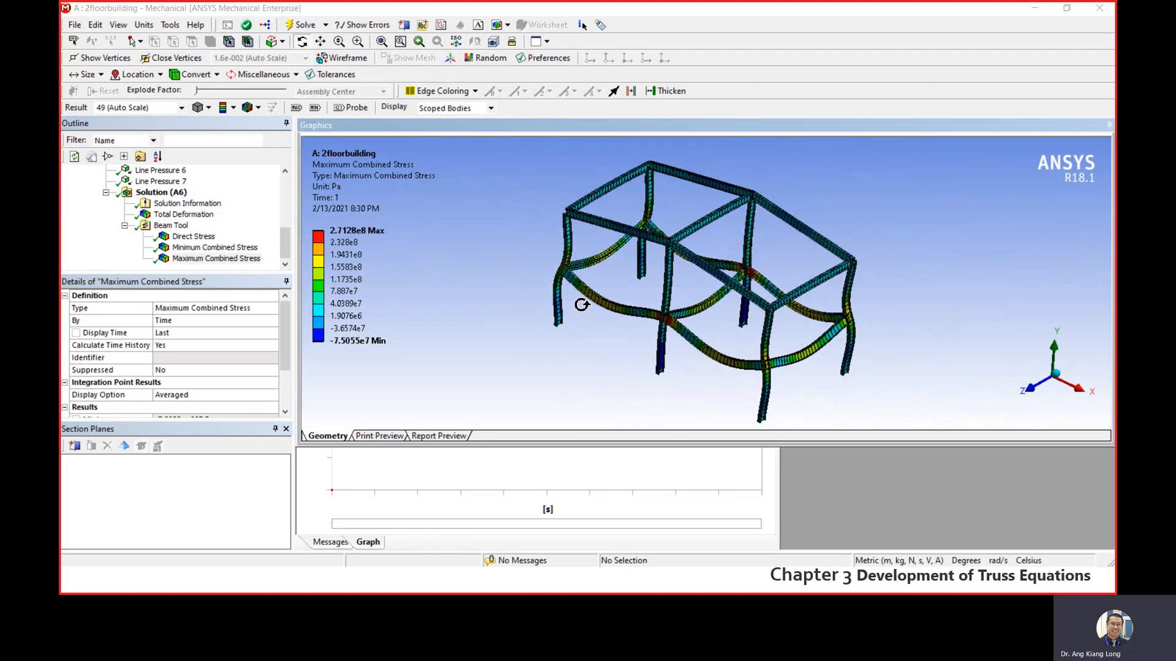
right_click(483, 248)
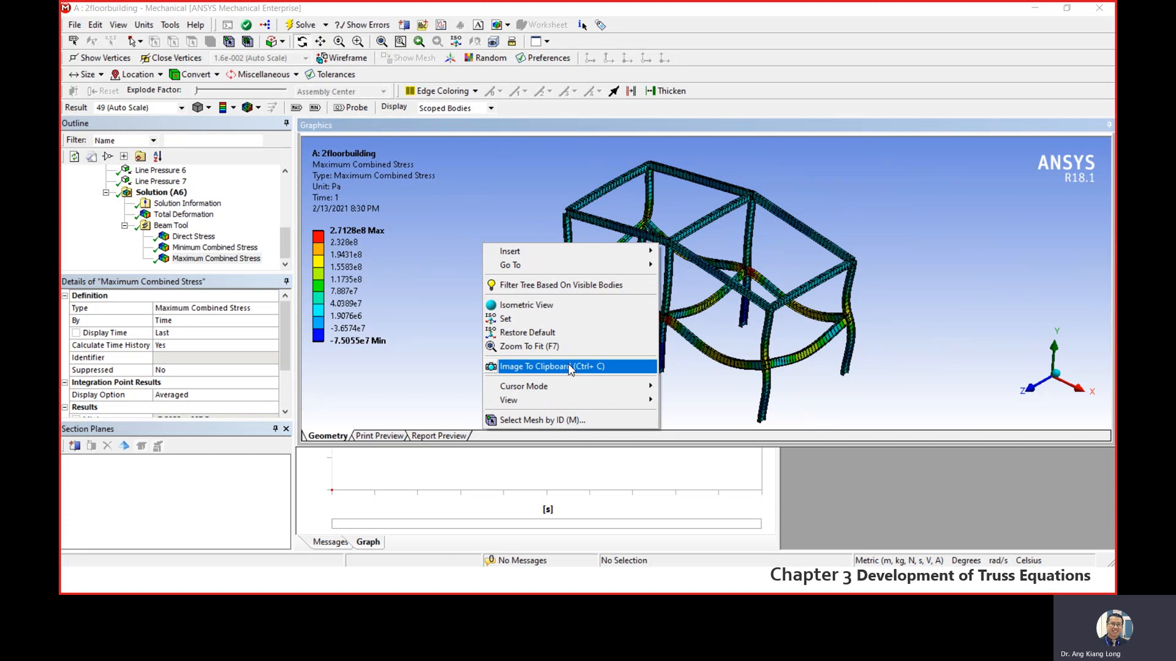
left_click(443, 307)
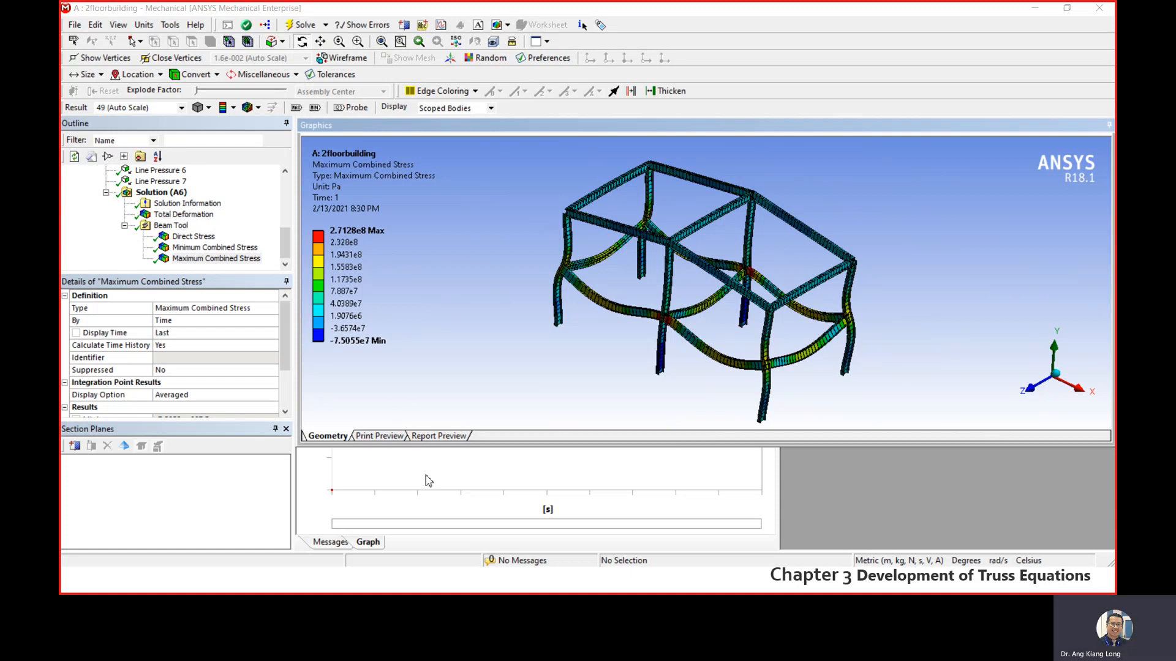
- Save the project and close the Mechanical window
left_click(75, 26)
left_click(104, 58)
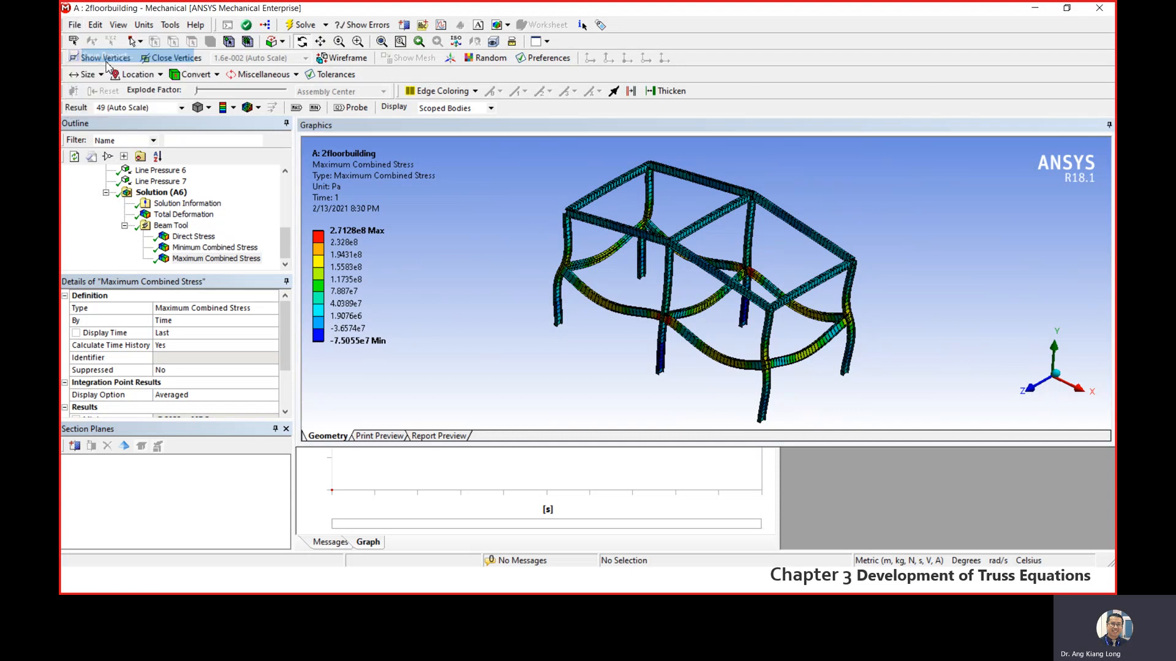
left_click(1100, 10)
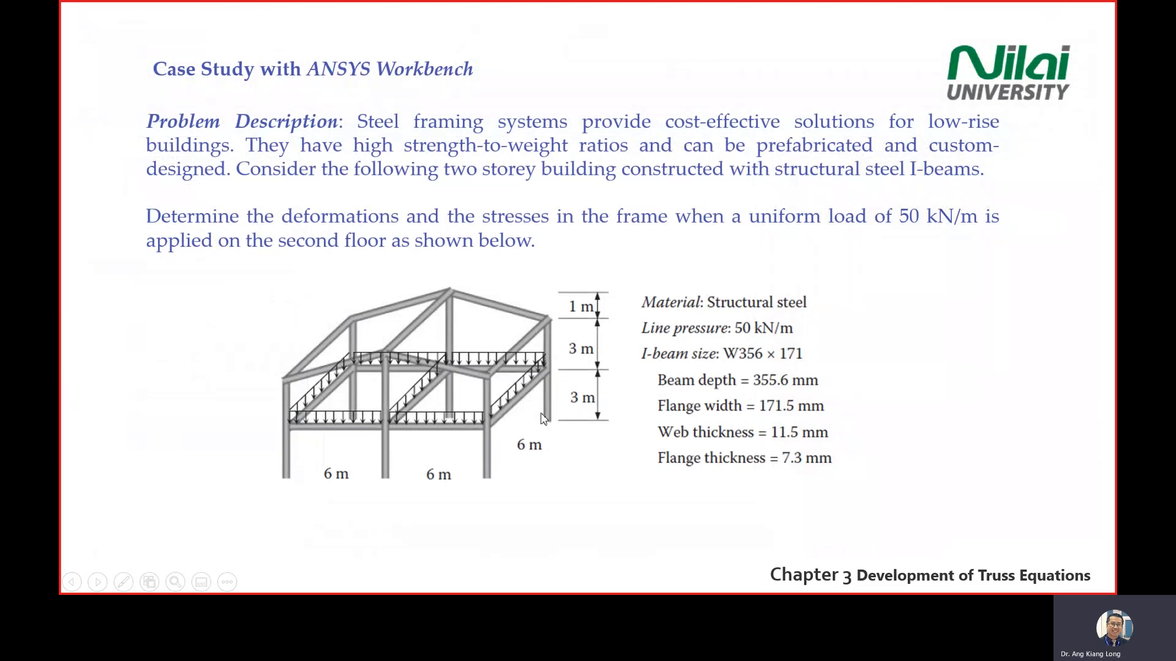
- Exit the PowerPoint slide show and look through the slide thumbnails for slide 38
key("Escape")
scroll(202, 405, "down", 10)
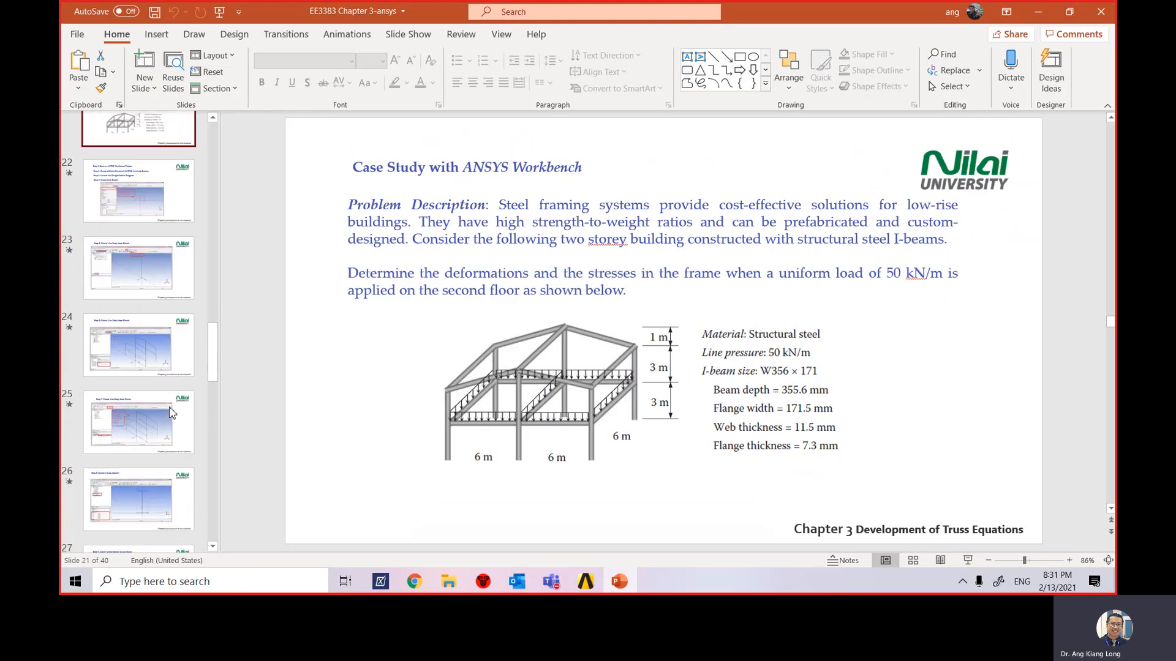
scroll(181, 420, "down", 5)
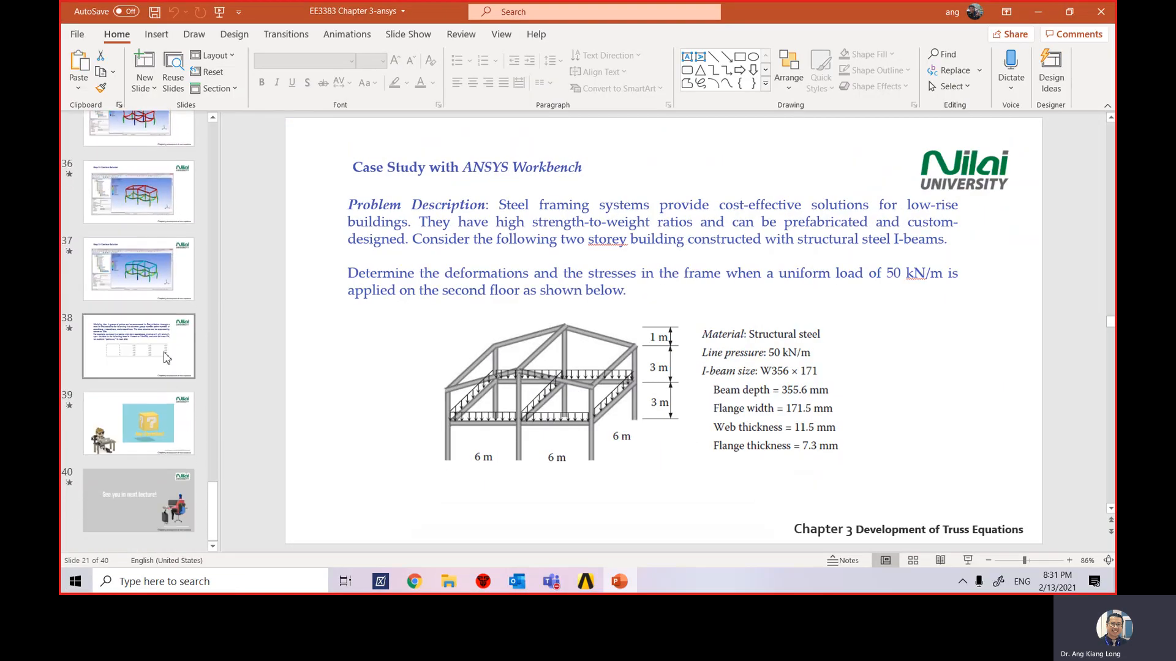